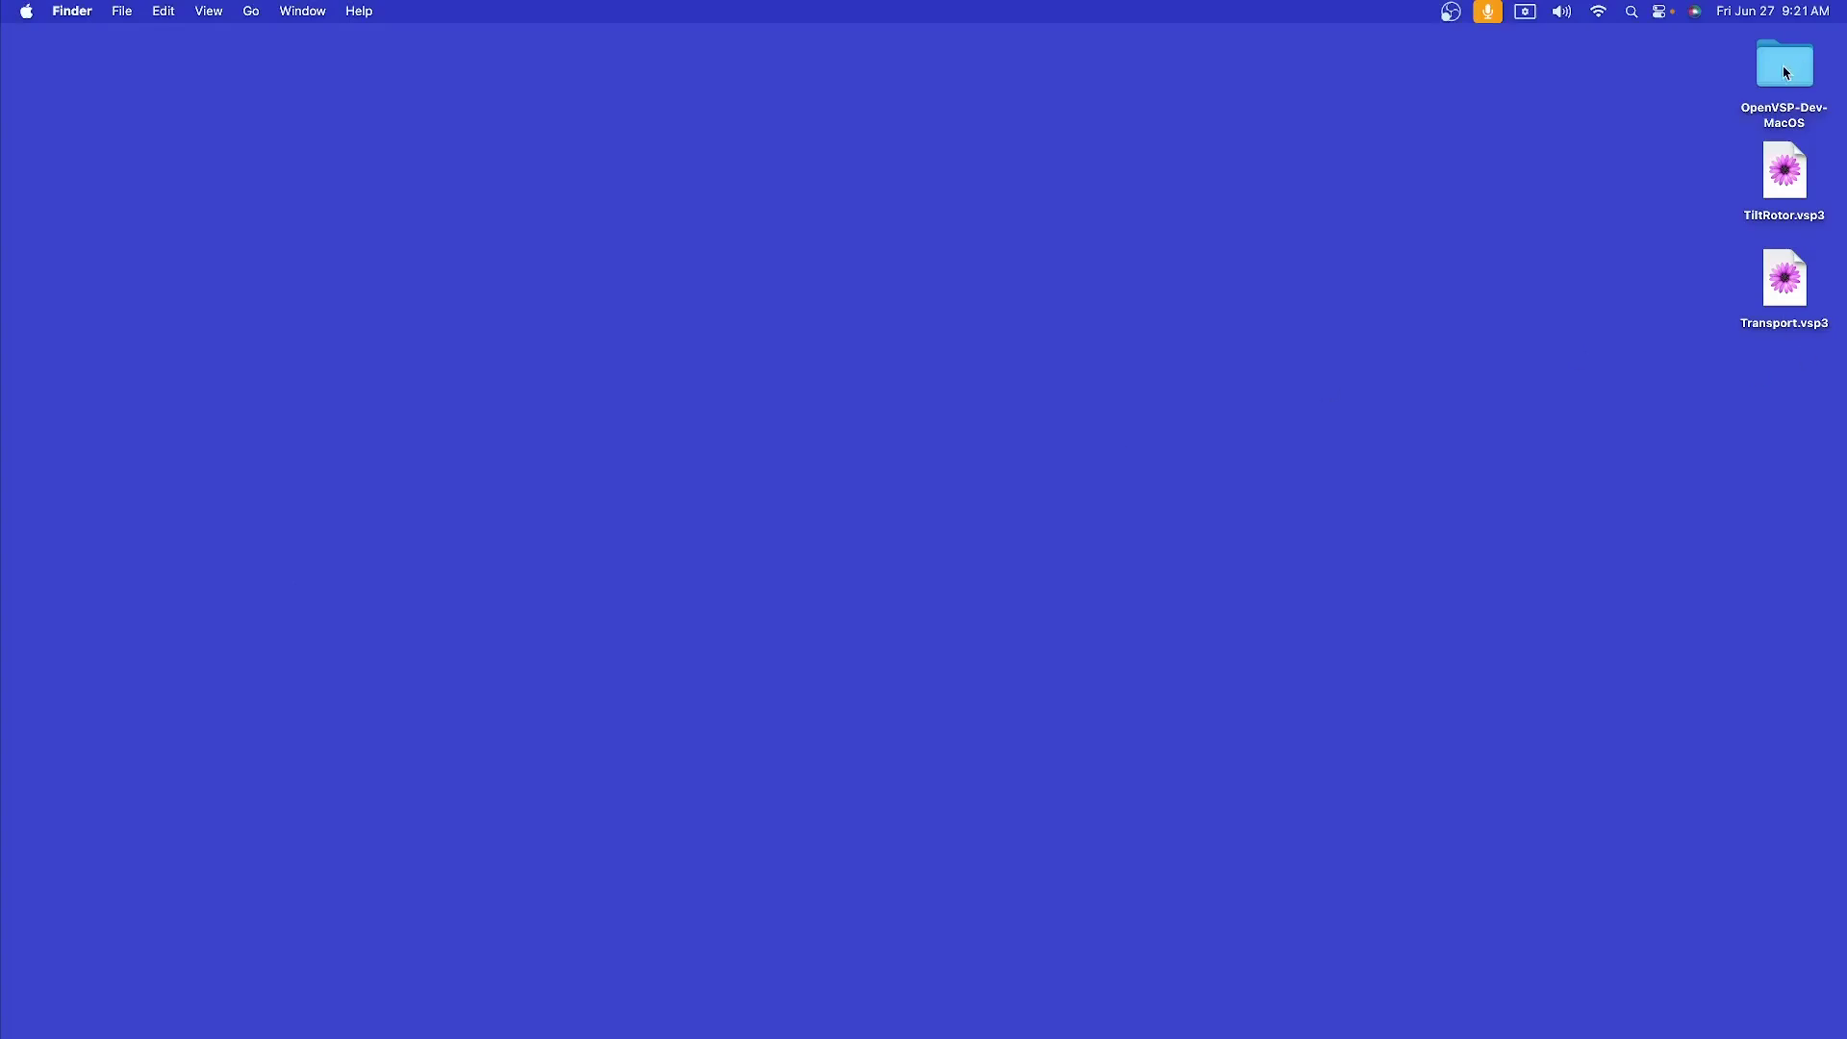
Launch the vsp executable from the OpenVSP-Dev-MacOS desktop folder.
double_click(1784, 77)
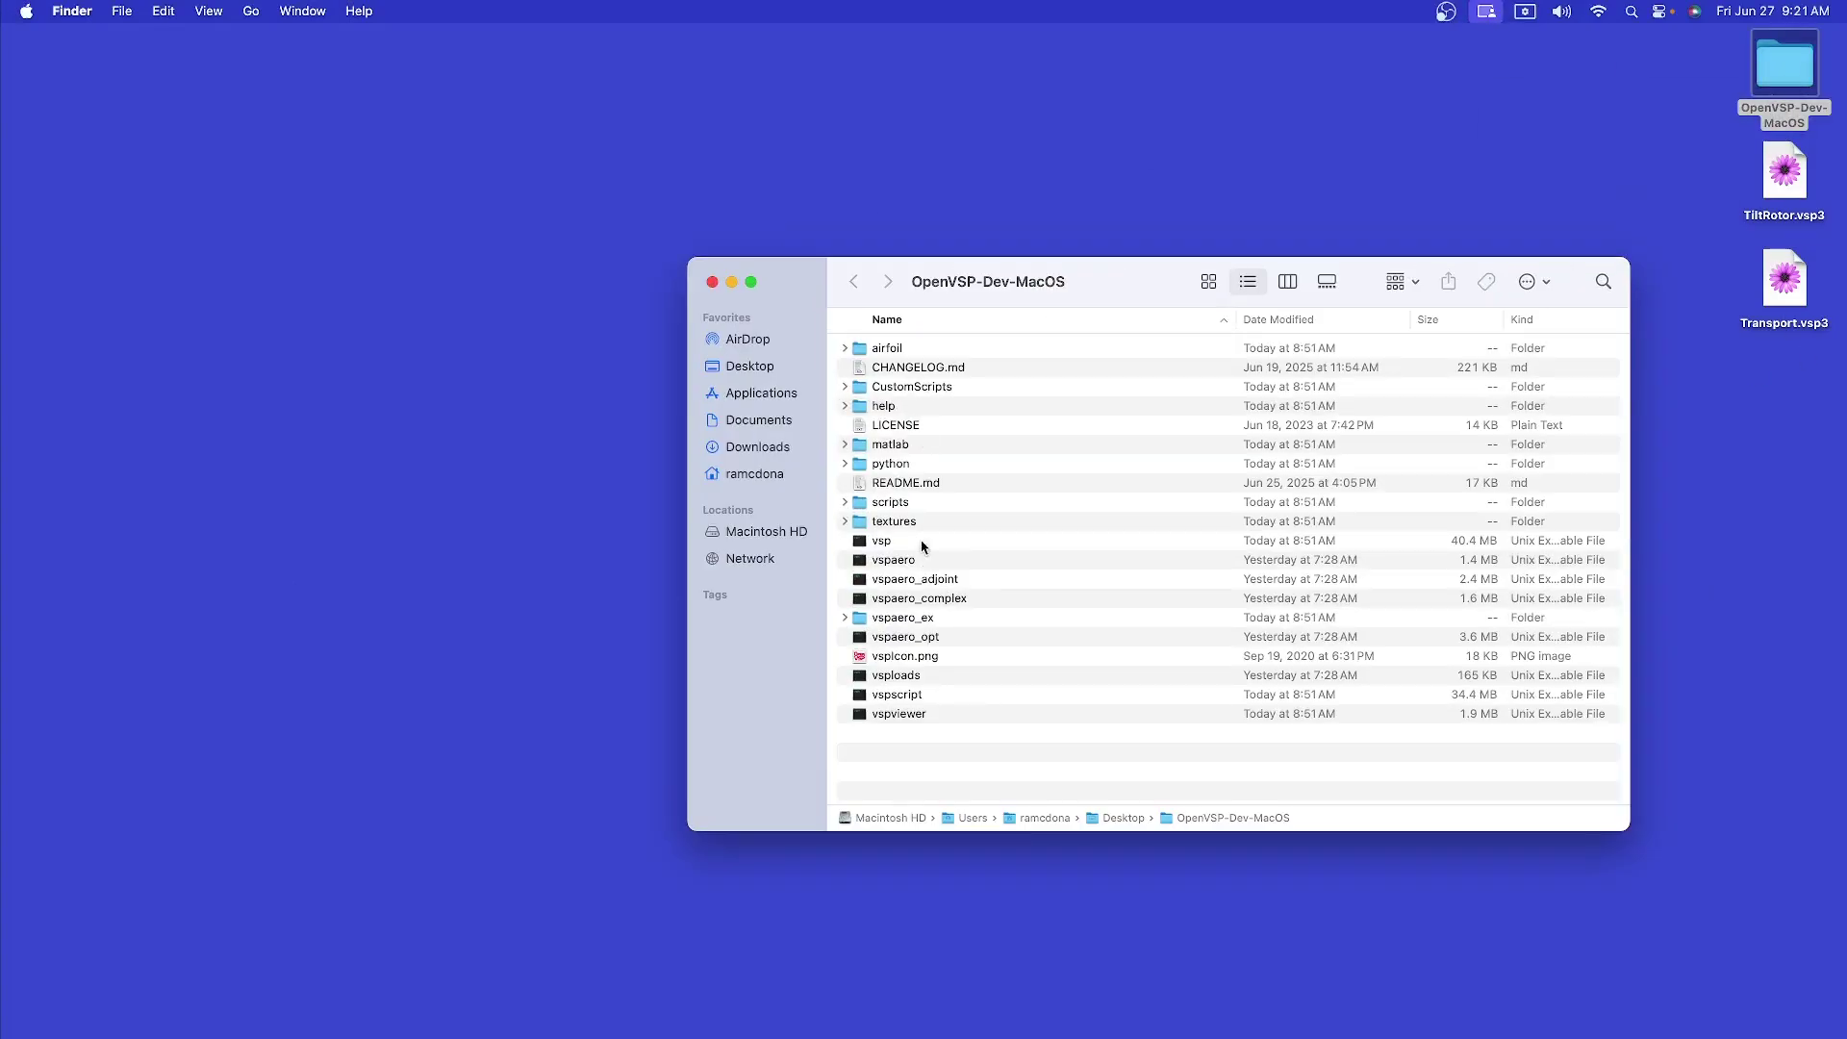
double_click(921, 541)
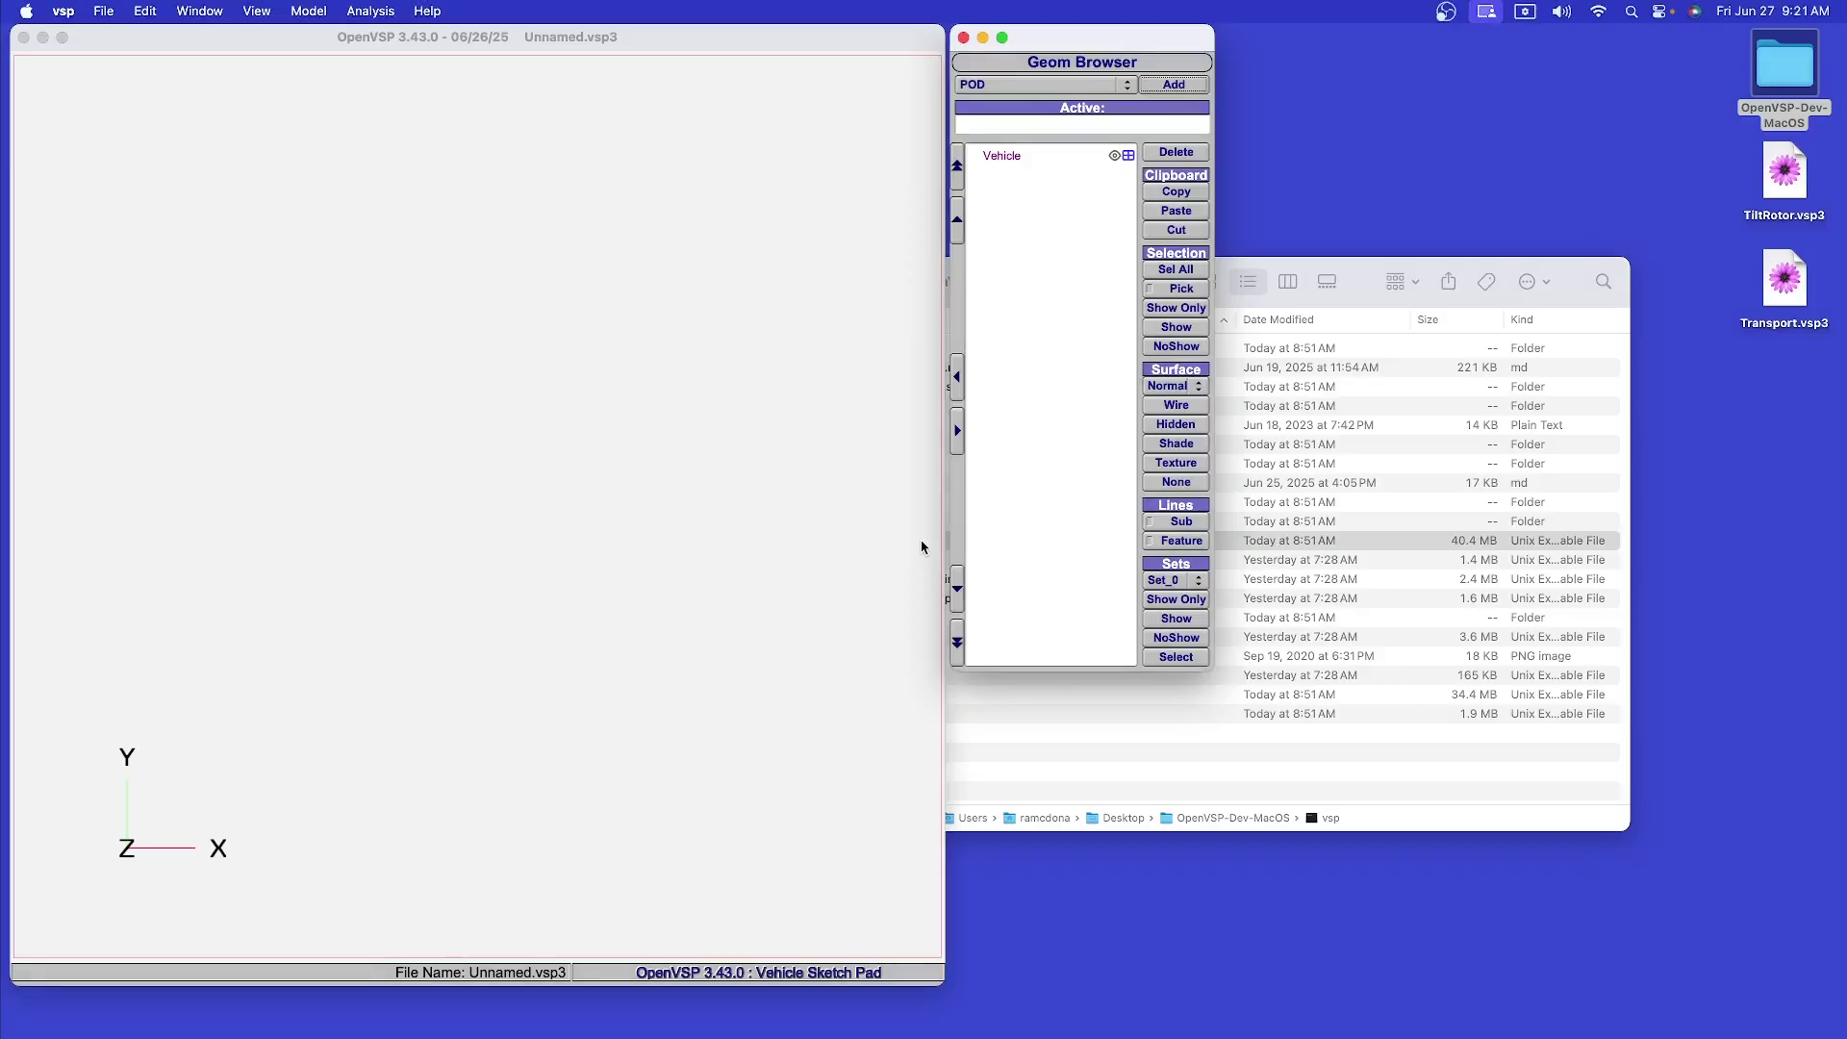
Open TiltRotor.vsp3 from the Desktop via the Favs folder list.
click(139, 77)
click(103, 11)
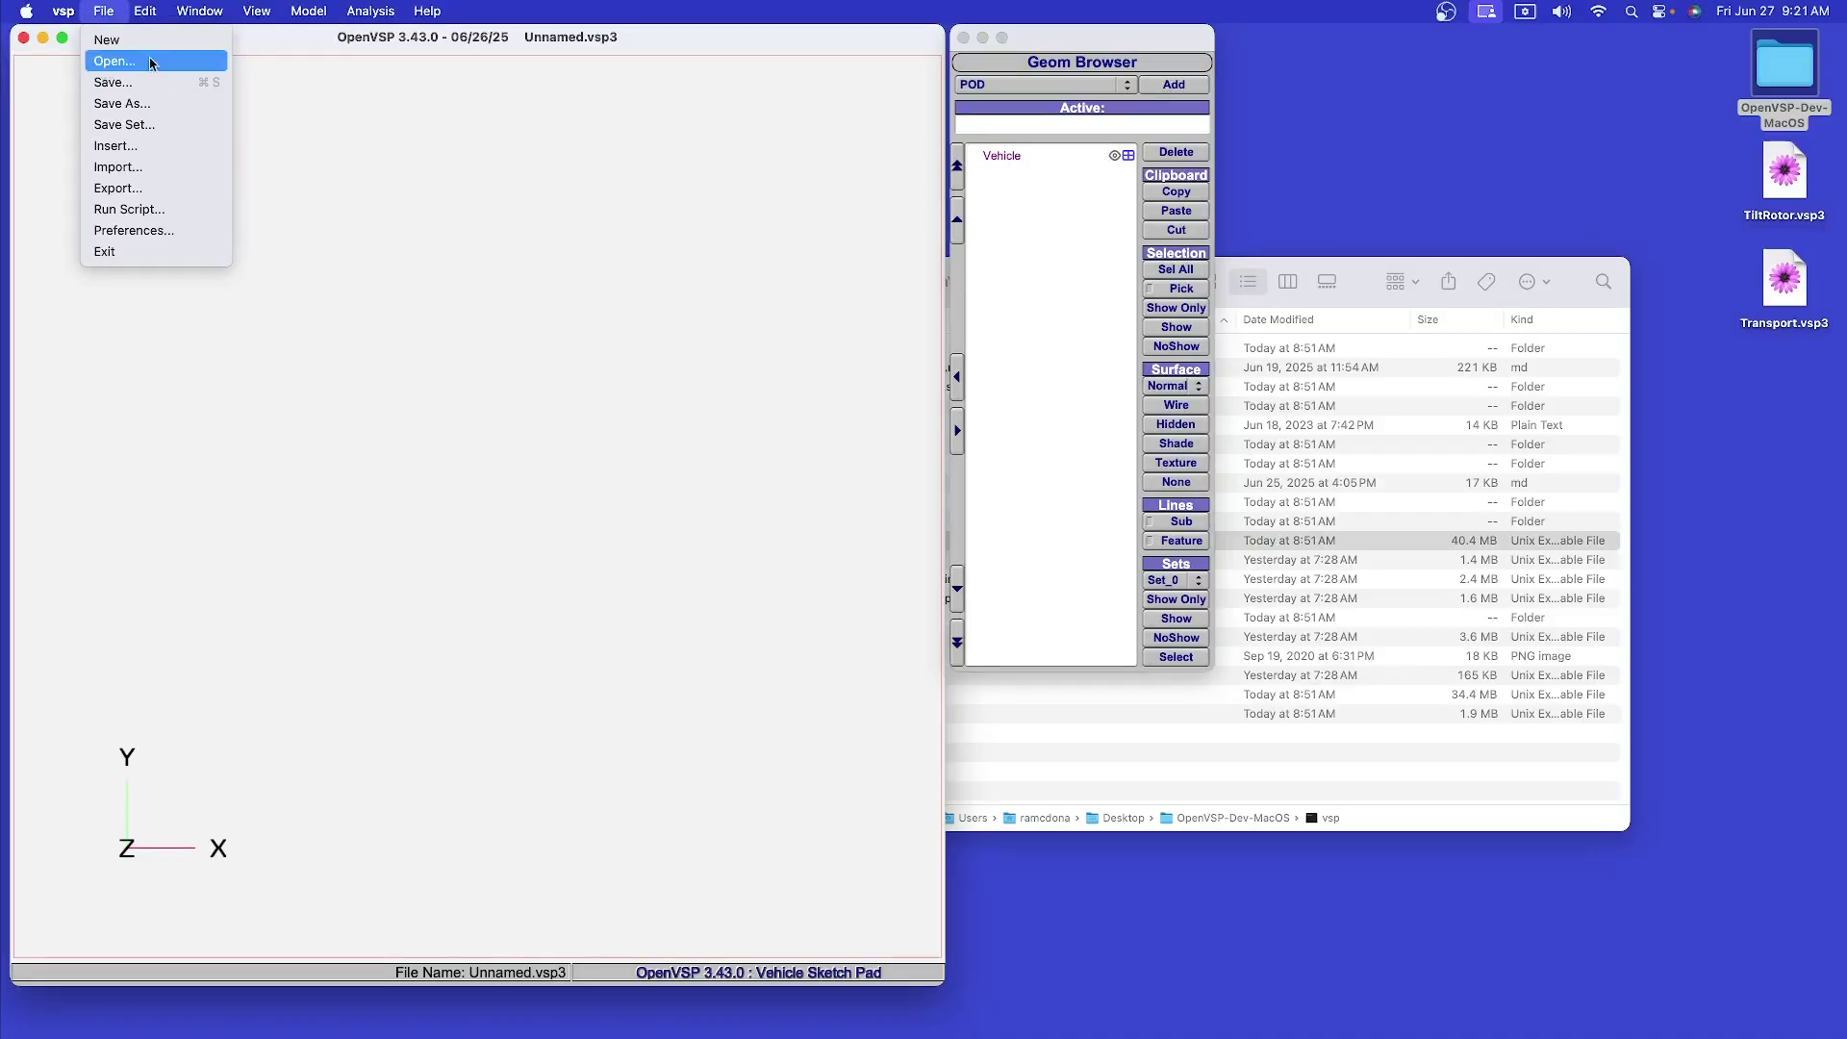
click(114, 60)
click(1098, 227)
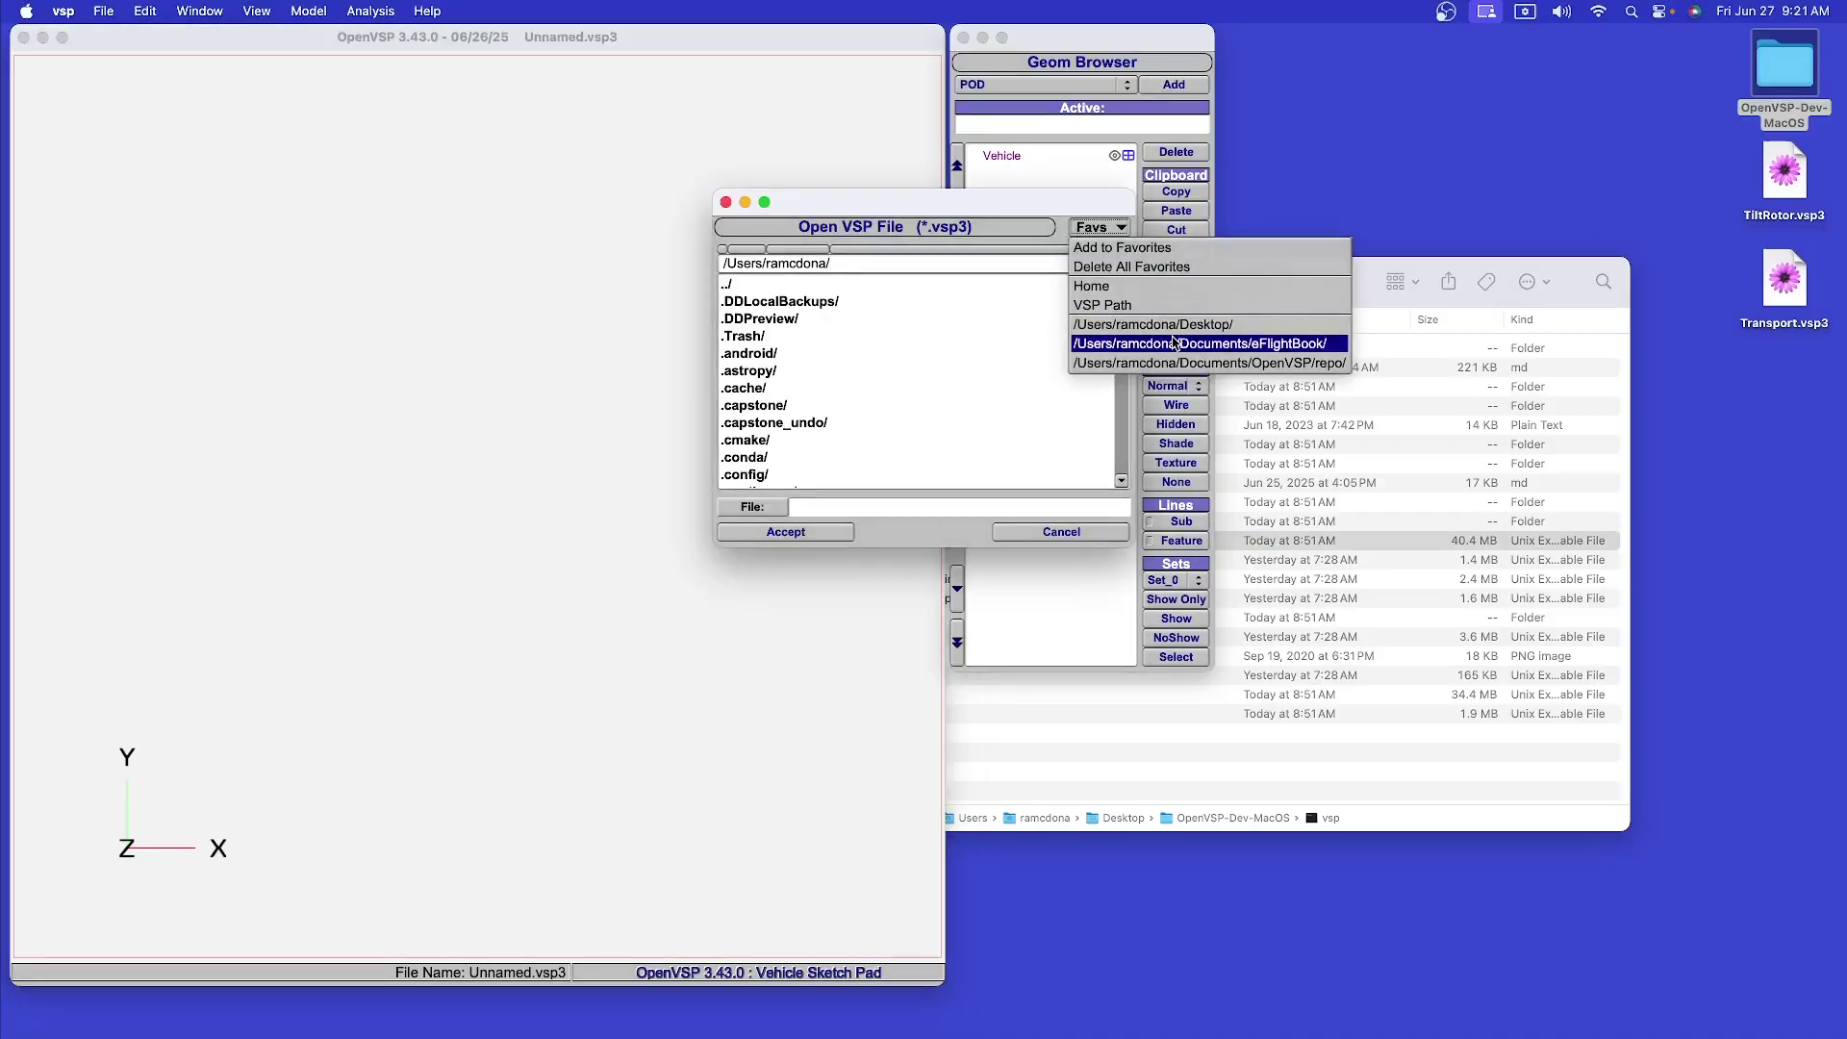
click(1145, 323)
click(805, 337)
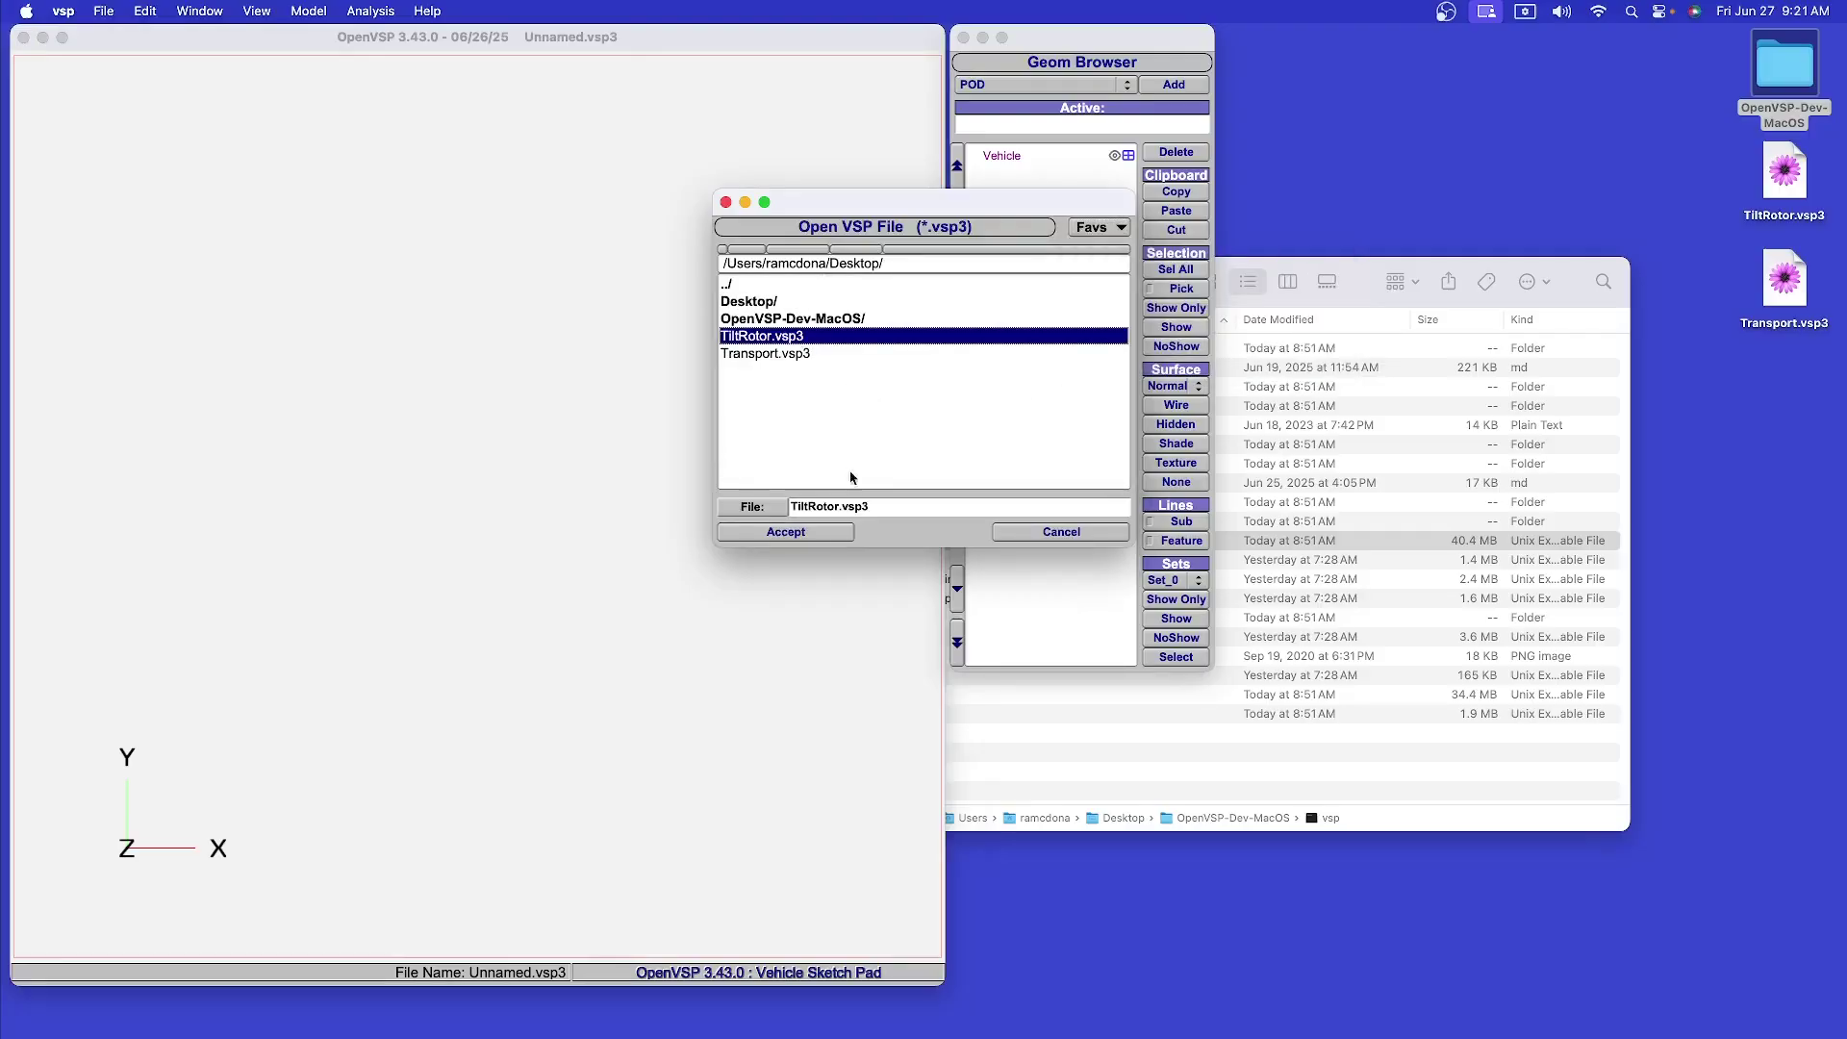
click(837, 533)
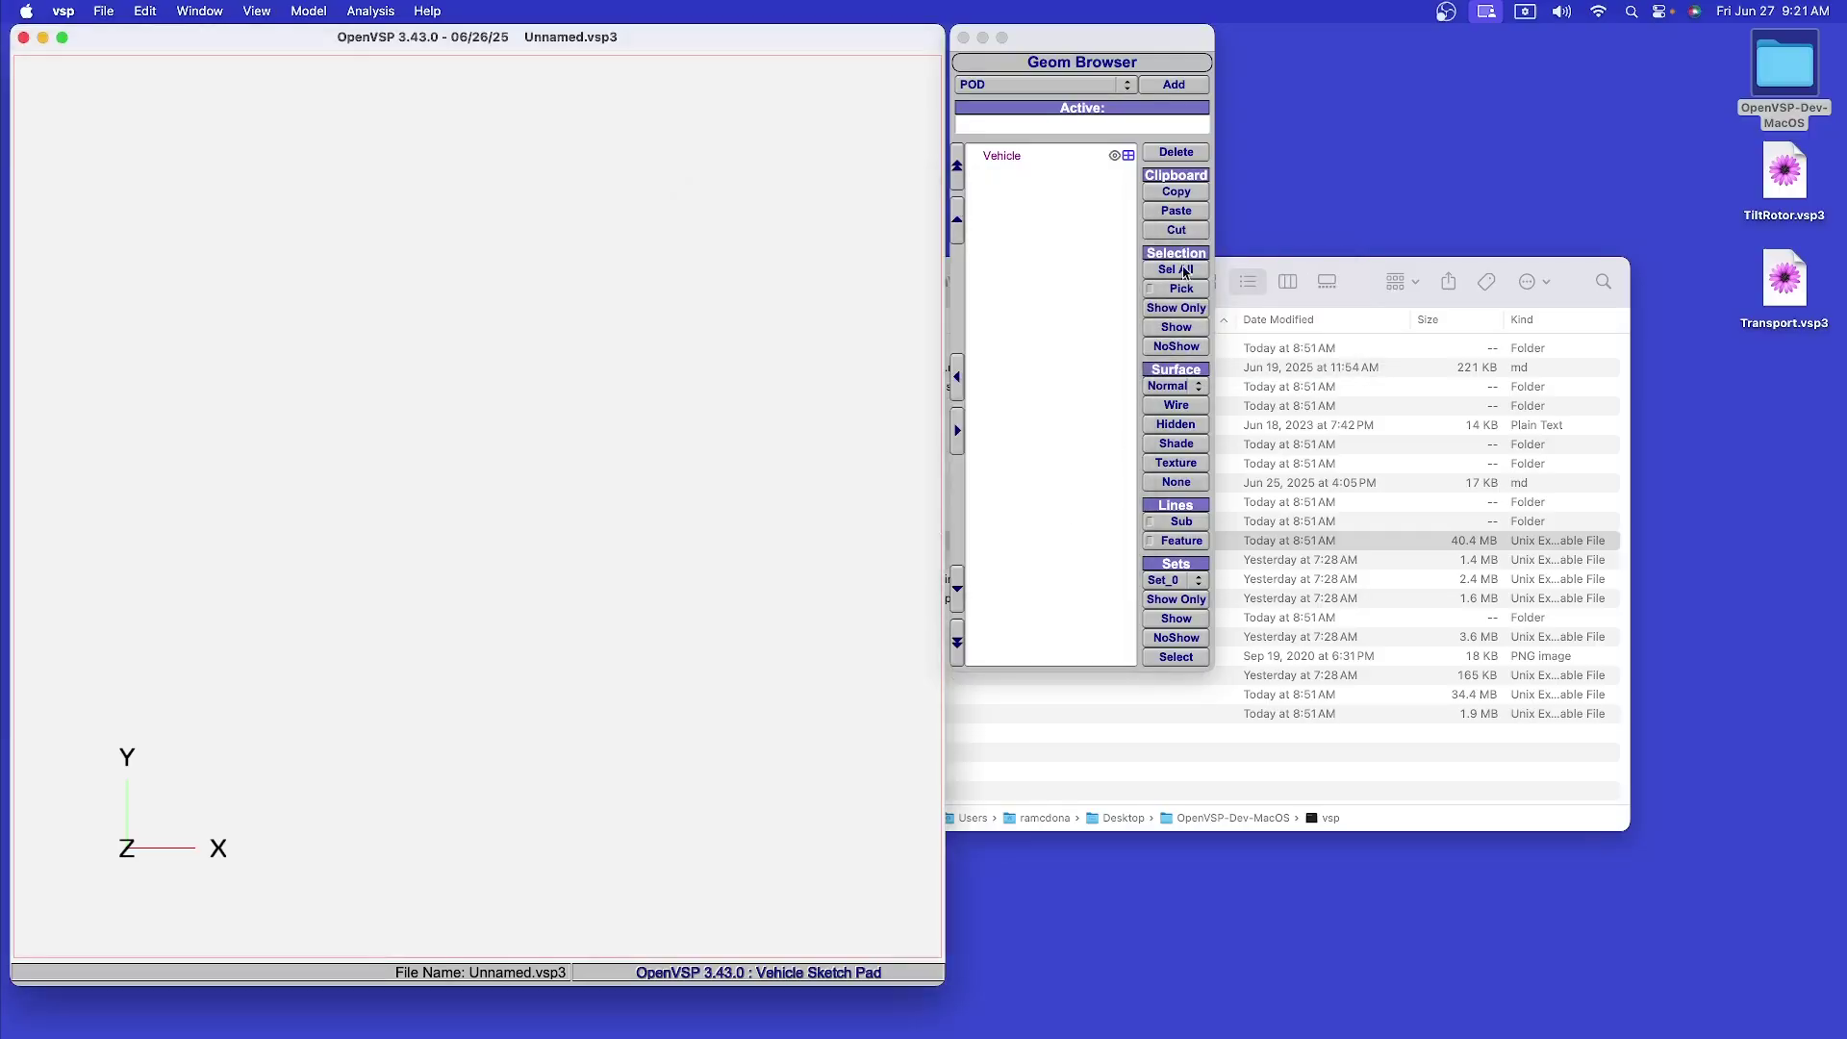
Display all geometry as shaded surfaces and orbit the tilt-rotor to an isometric view.
click(1186, 272)
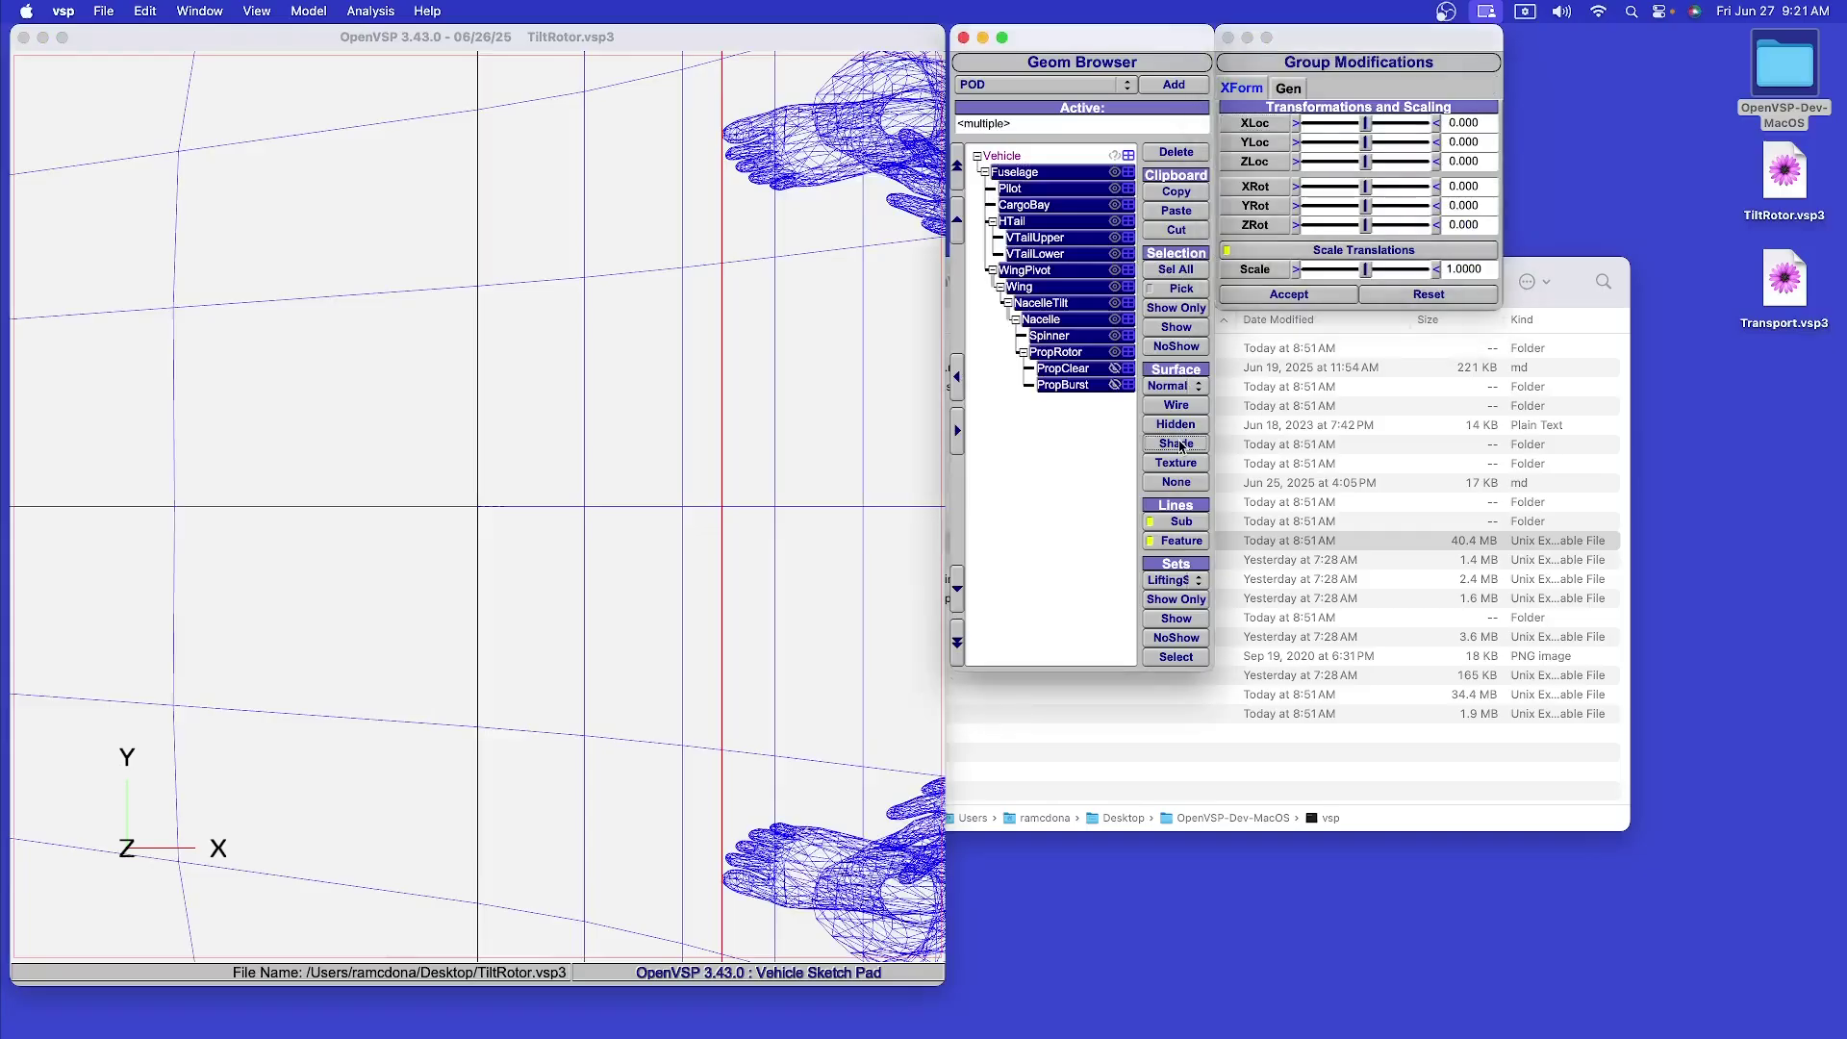
click(1182, 445)
click(653, 416)
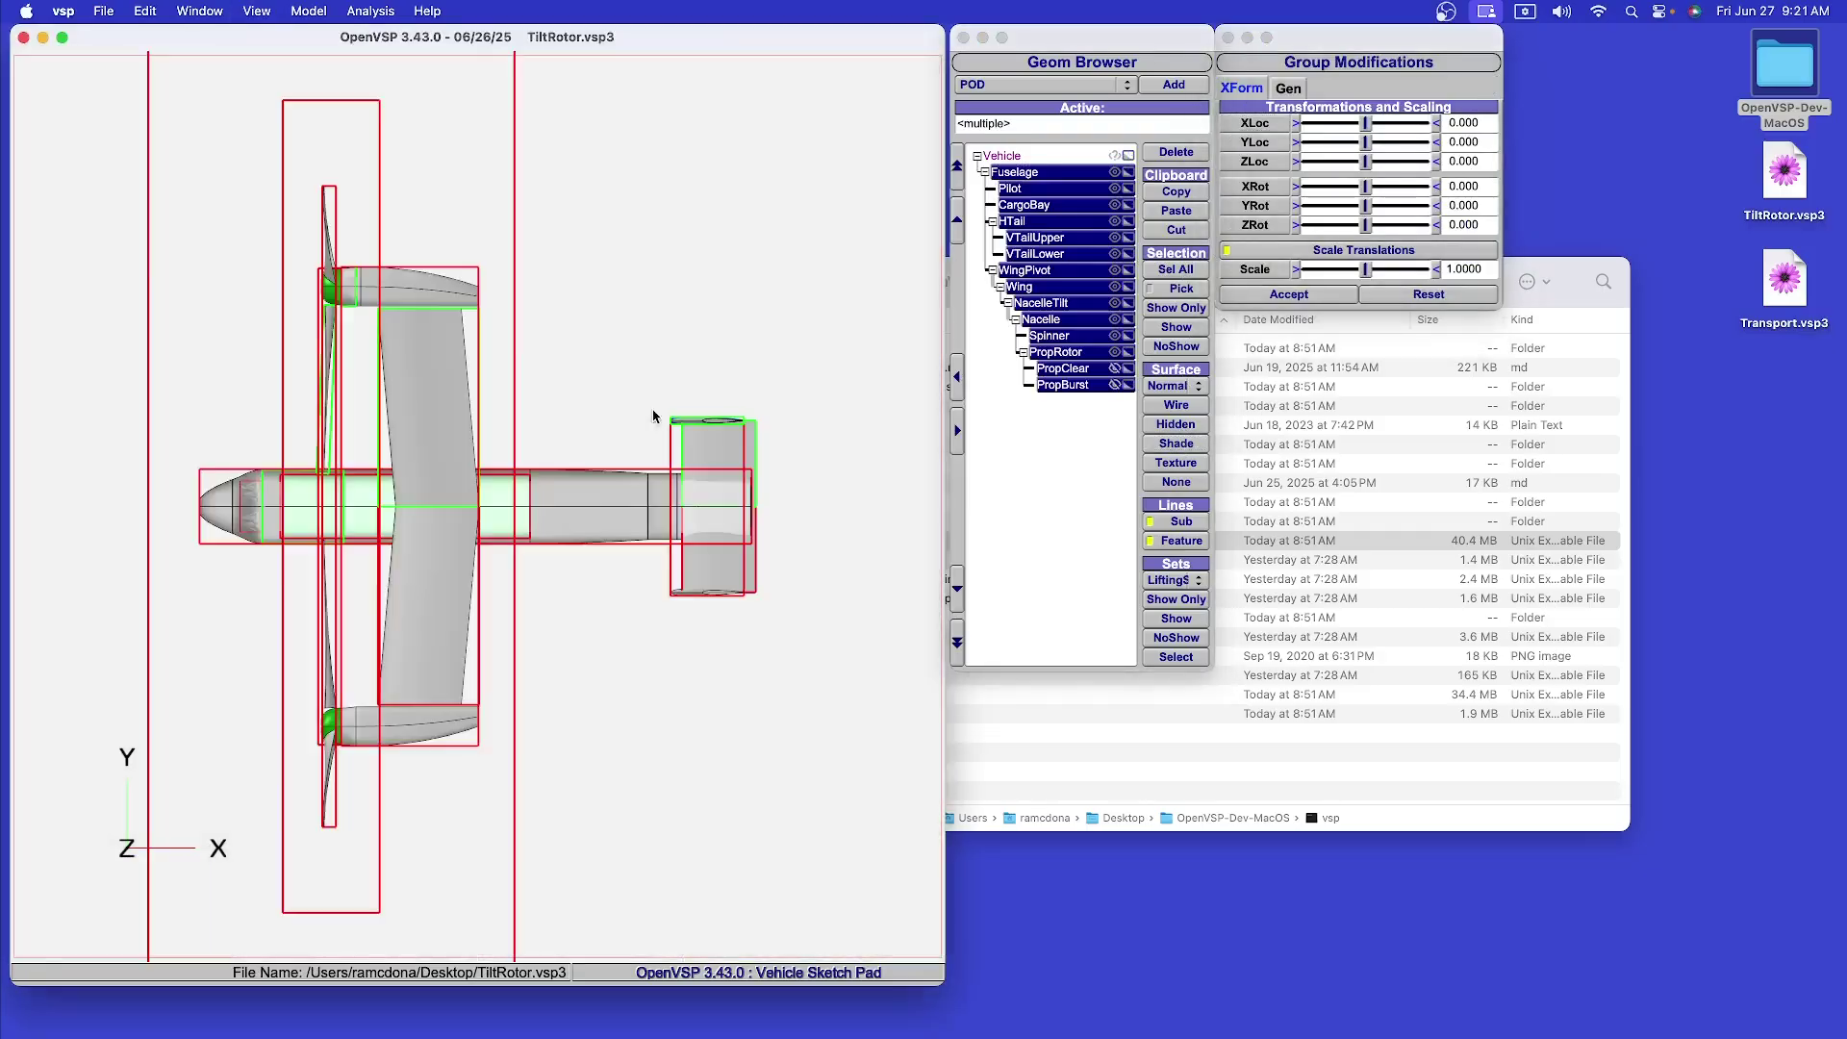
drag(623, 500, 943, 367)
click(1100, 491)
drag(837, 568, 799, 493)
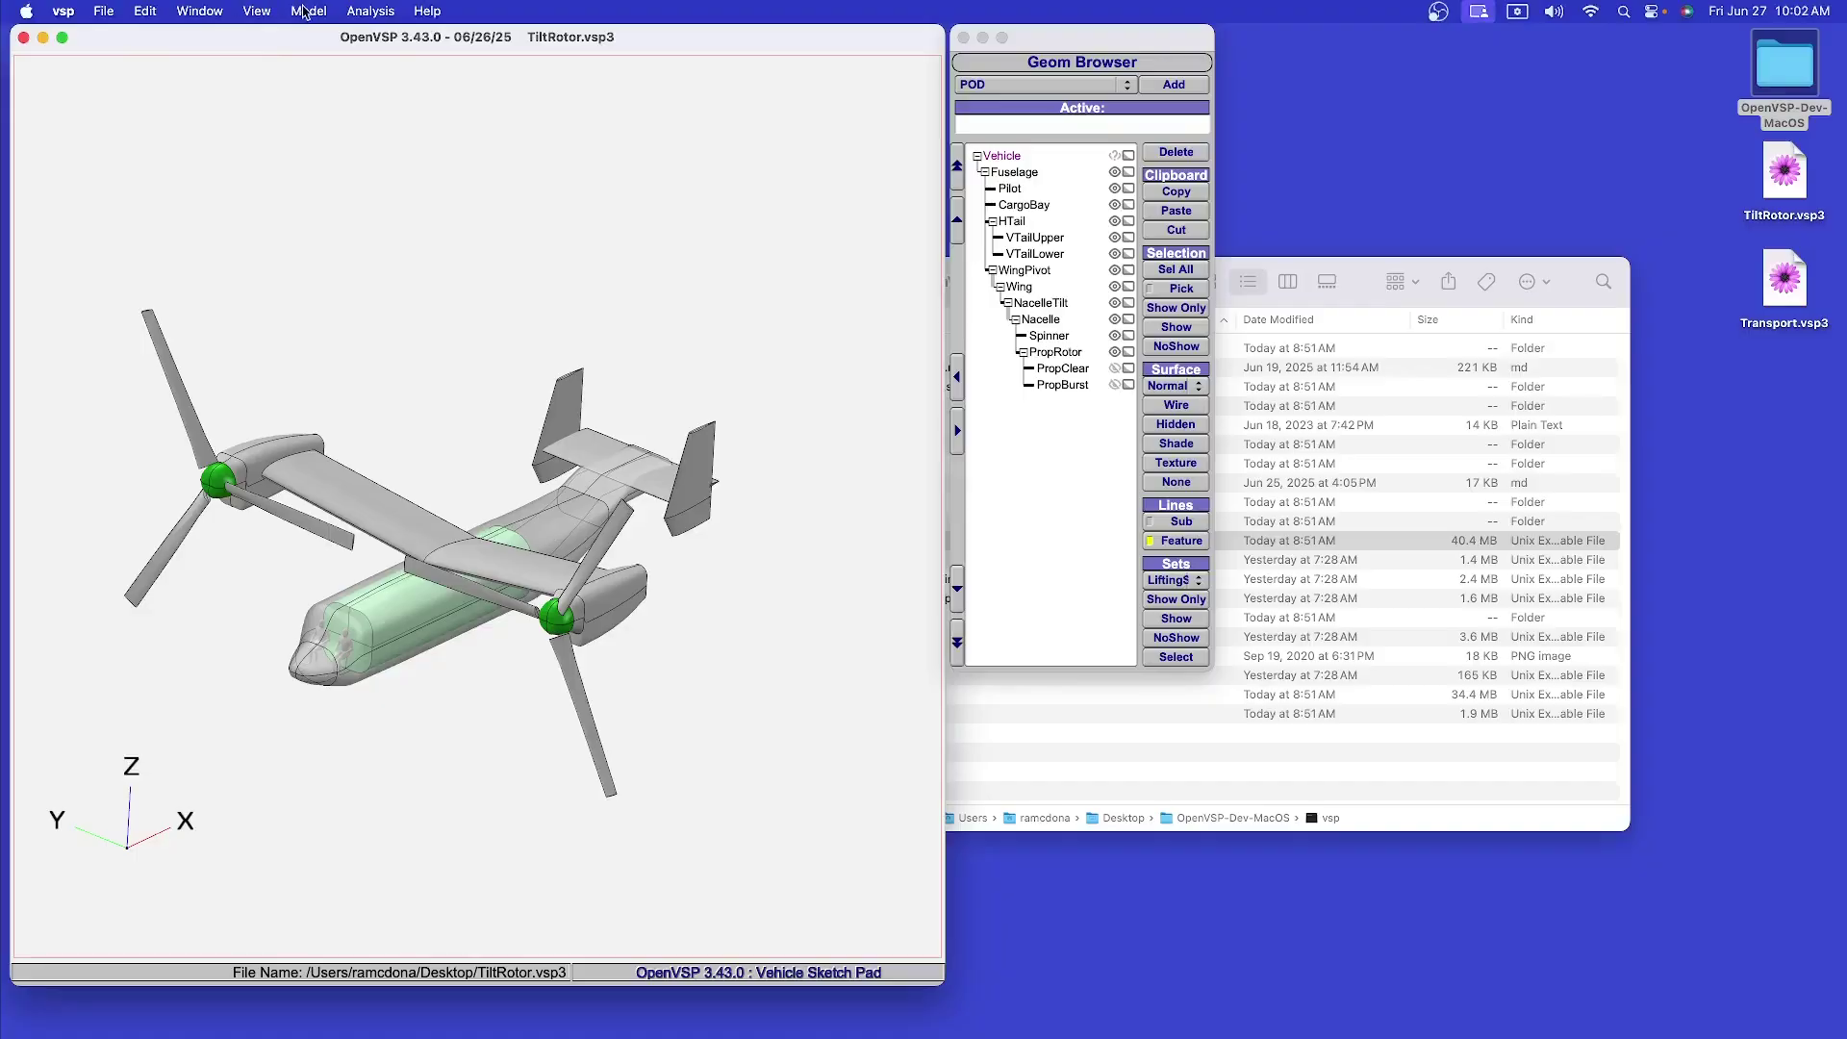
Apply the Hover configuration preset from Variable Presets.
click(309, 11)
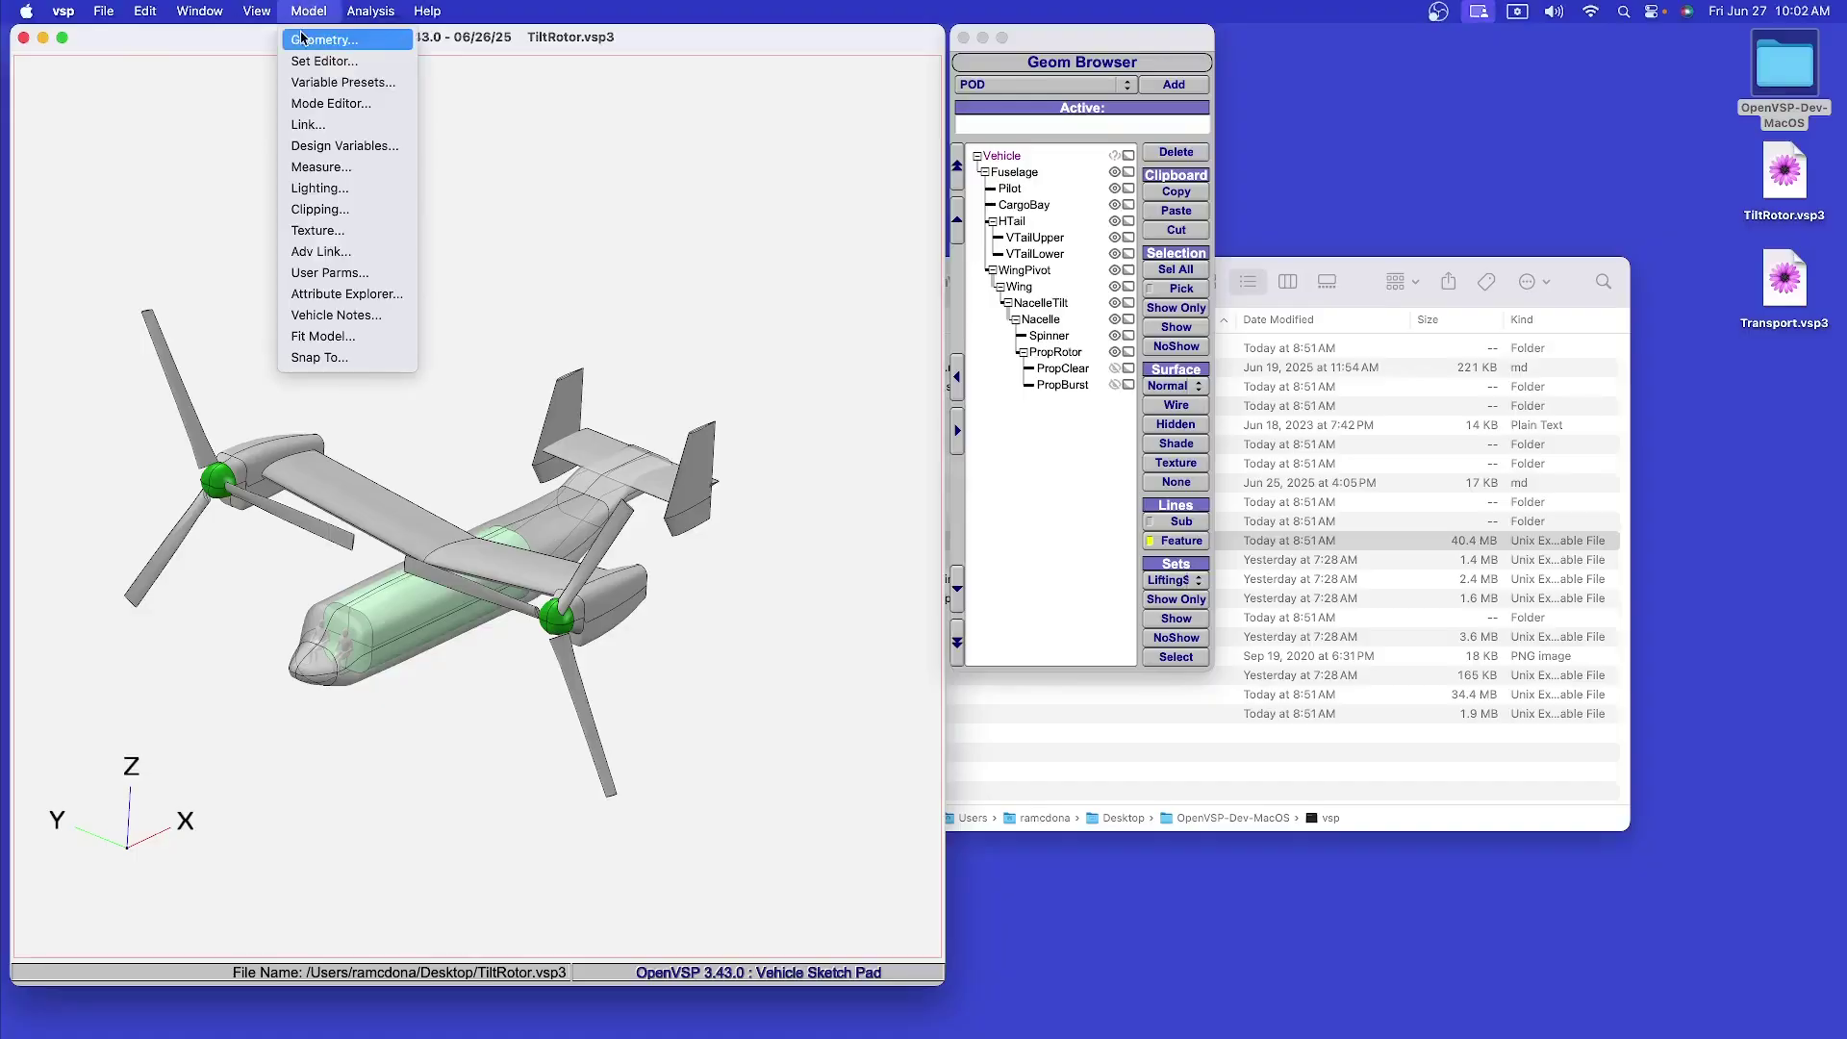
click(328, 84)
drag(929, 97, 1227, 261)
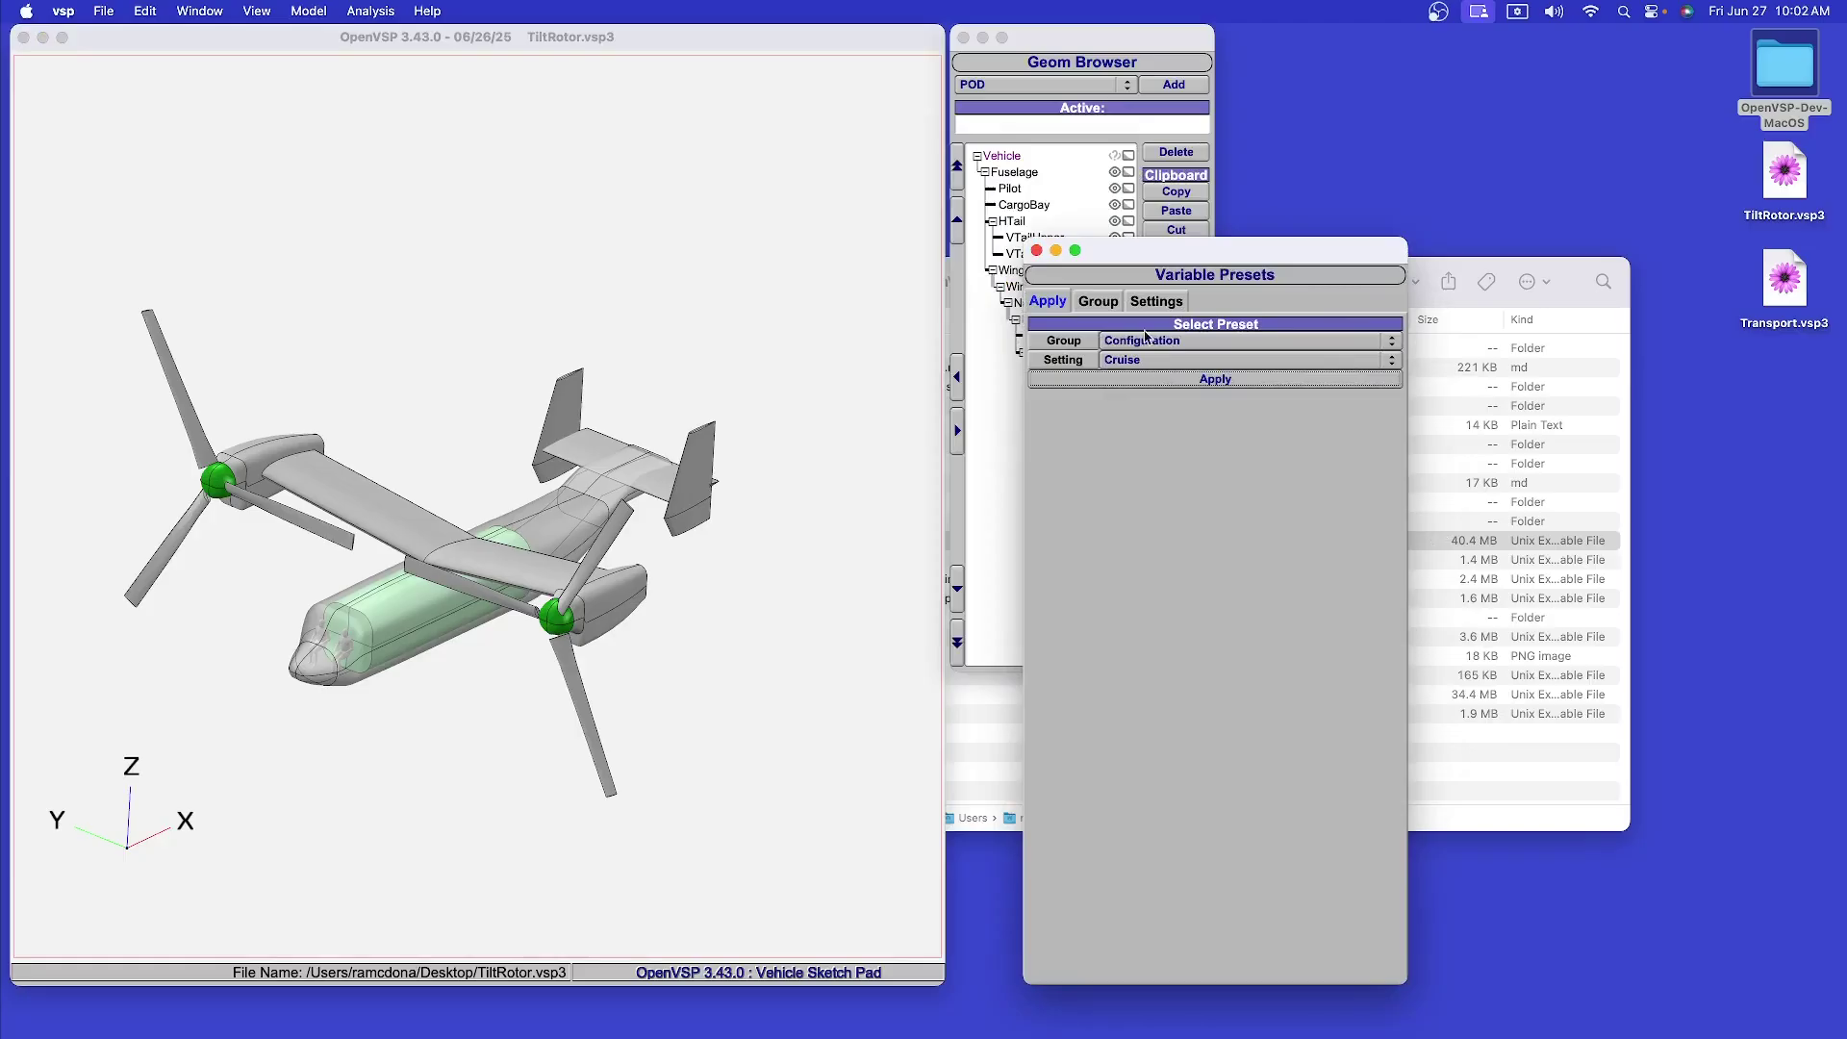
click(1145, 360)
click(1153, 343)
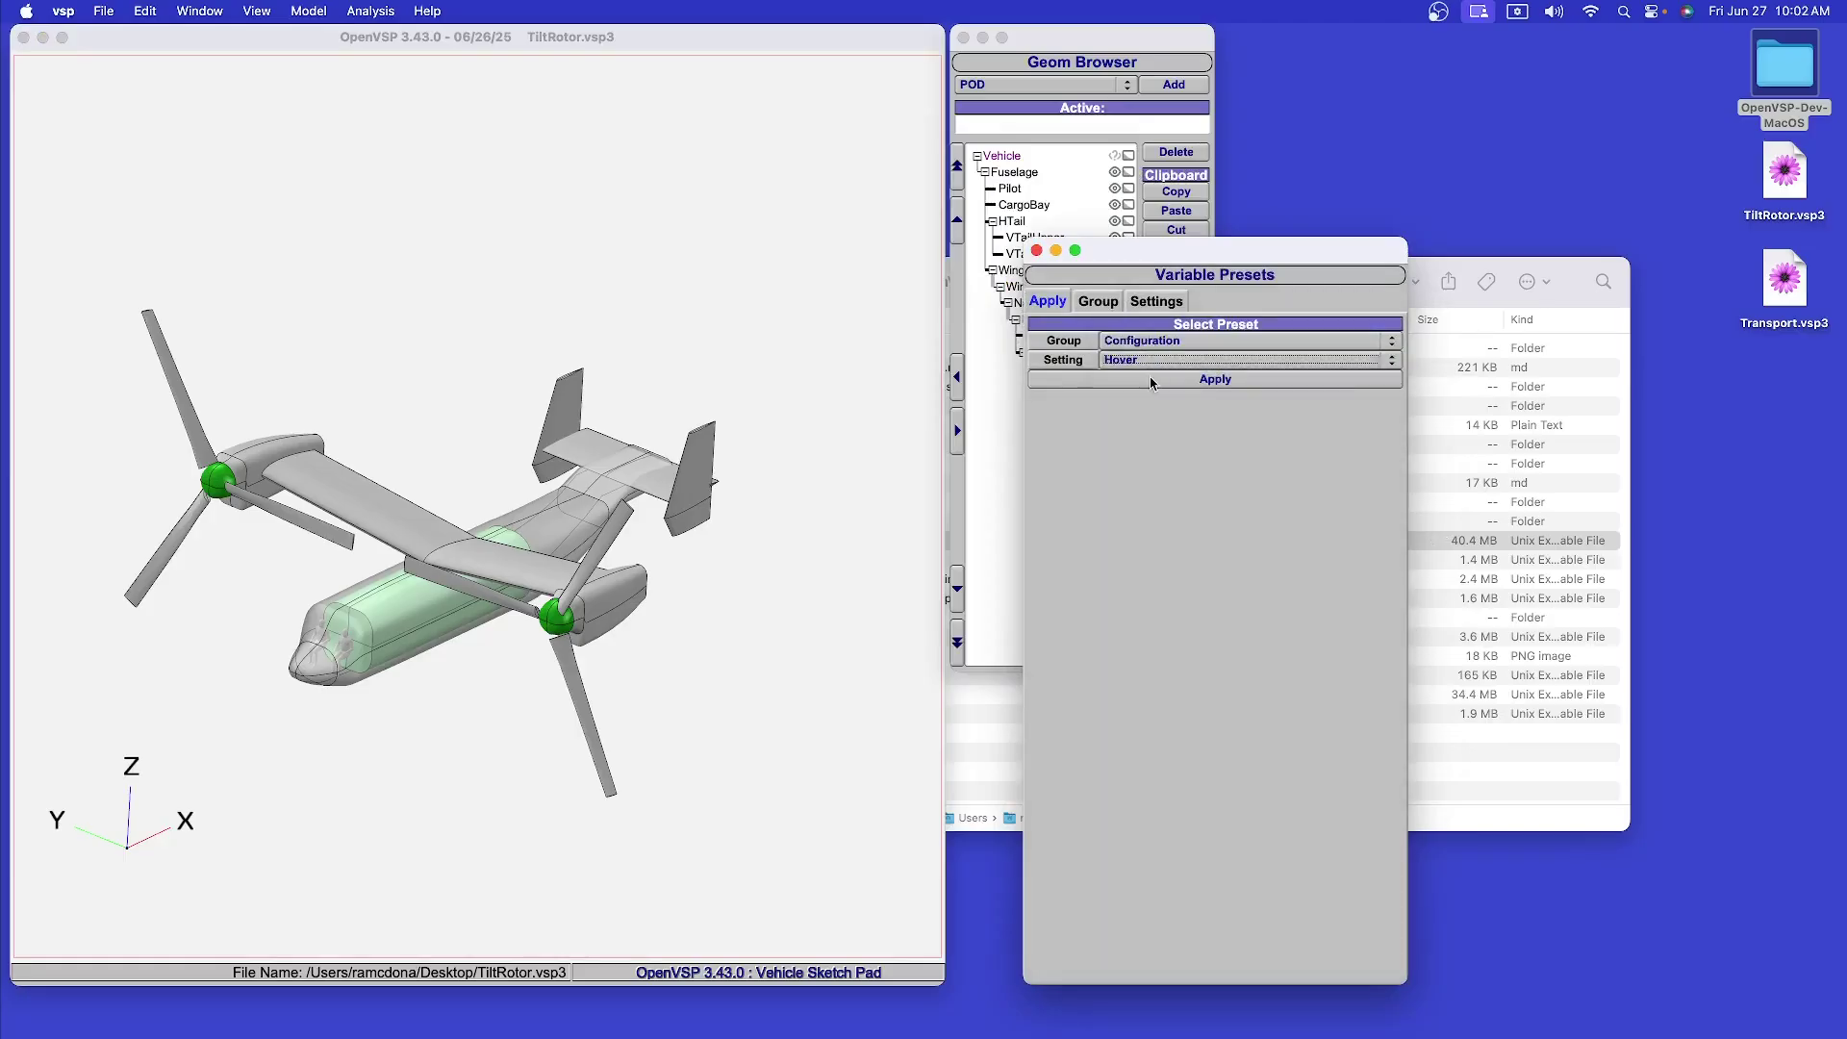
click(1154, 381)
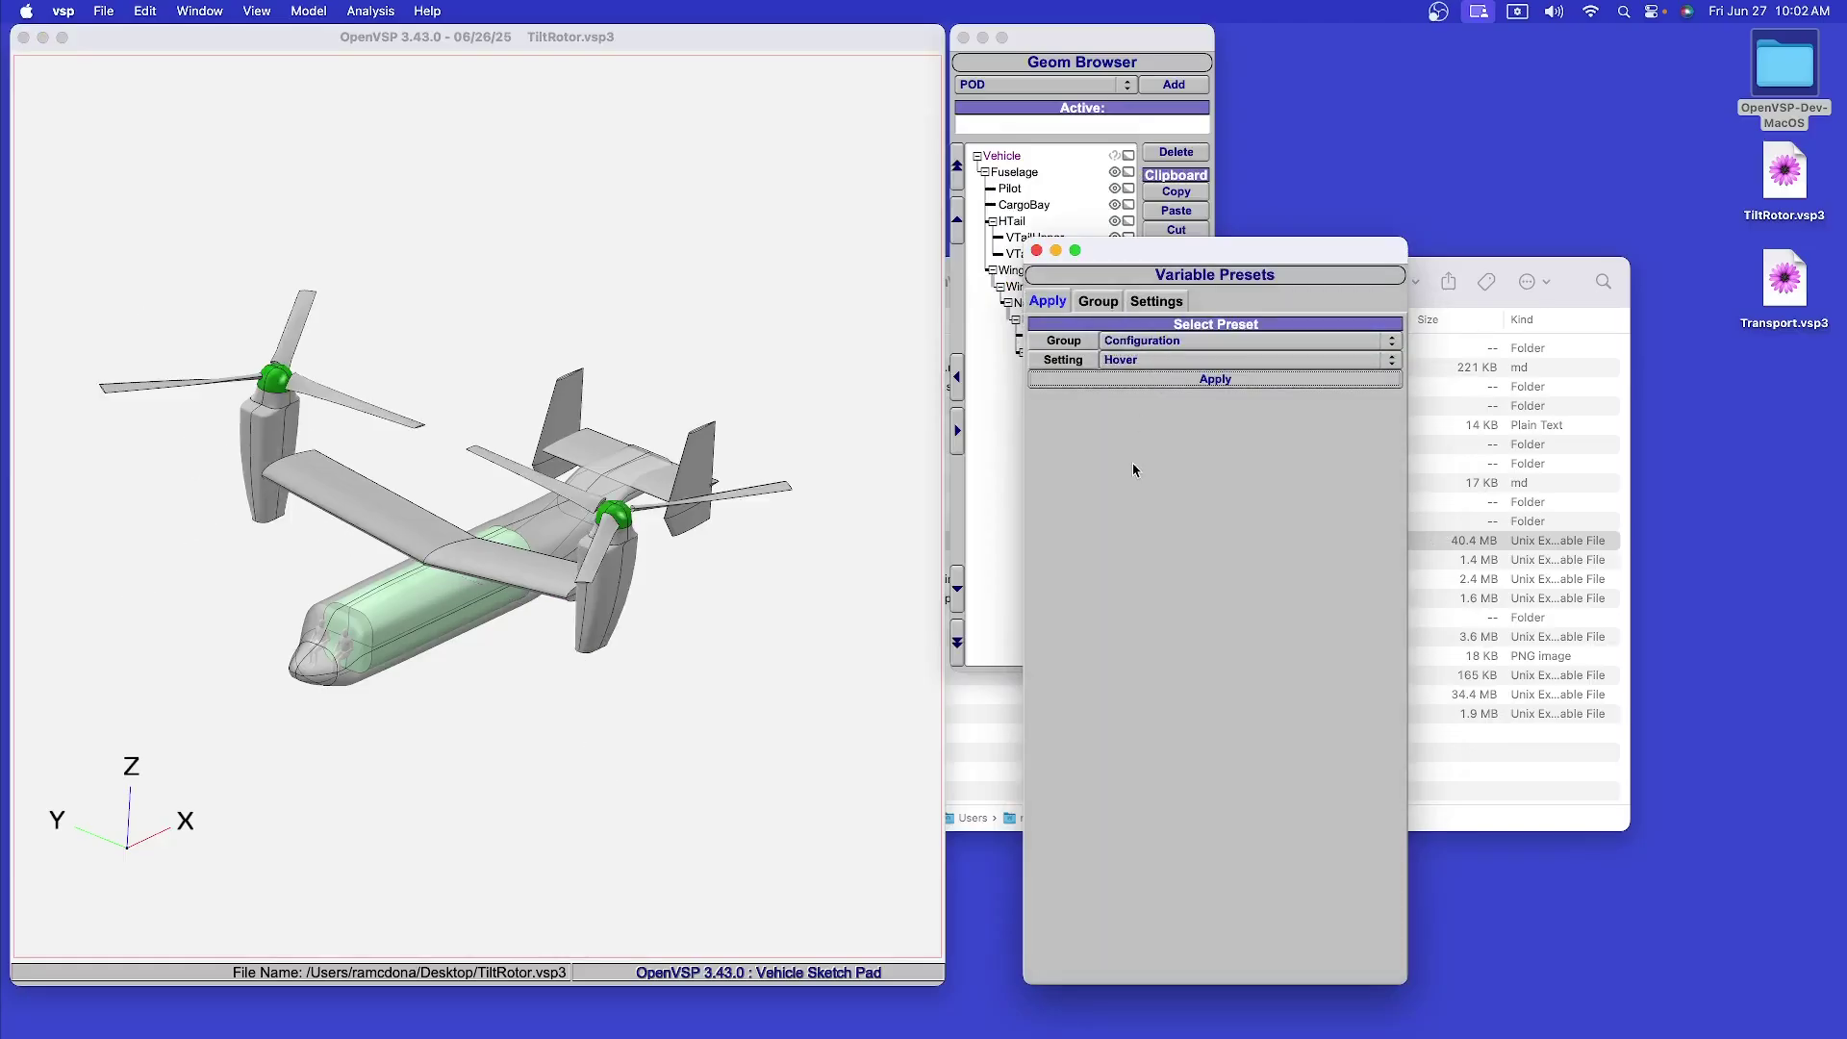
Apply the Stowed configuration preset and view it from the side.
click(1153, 358)
click(1154, 345)
click(1156, 380)
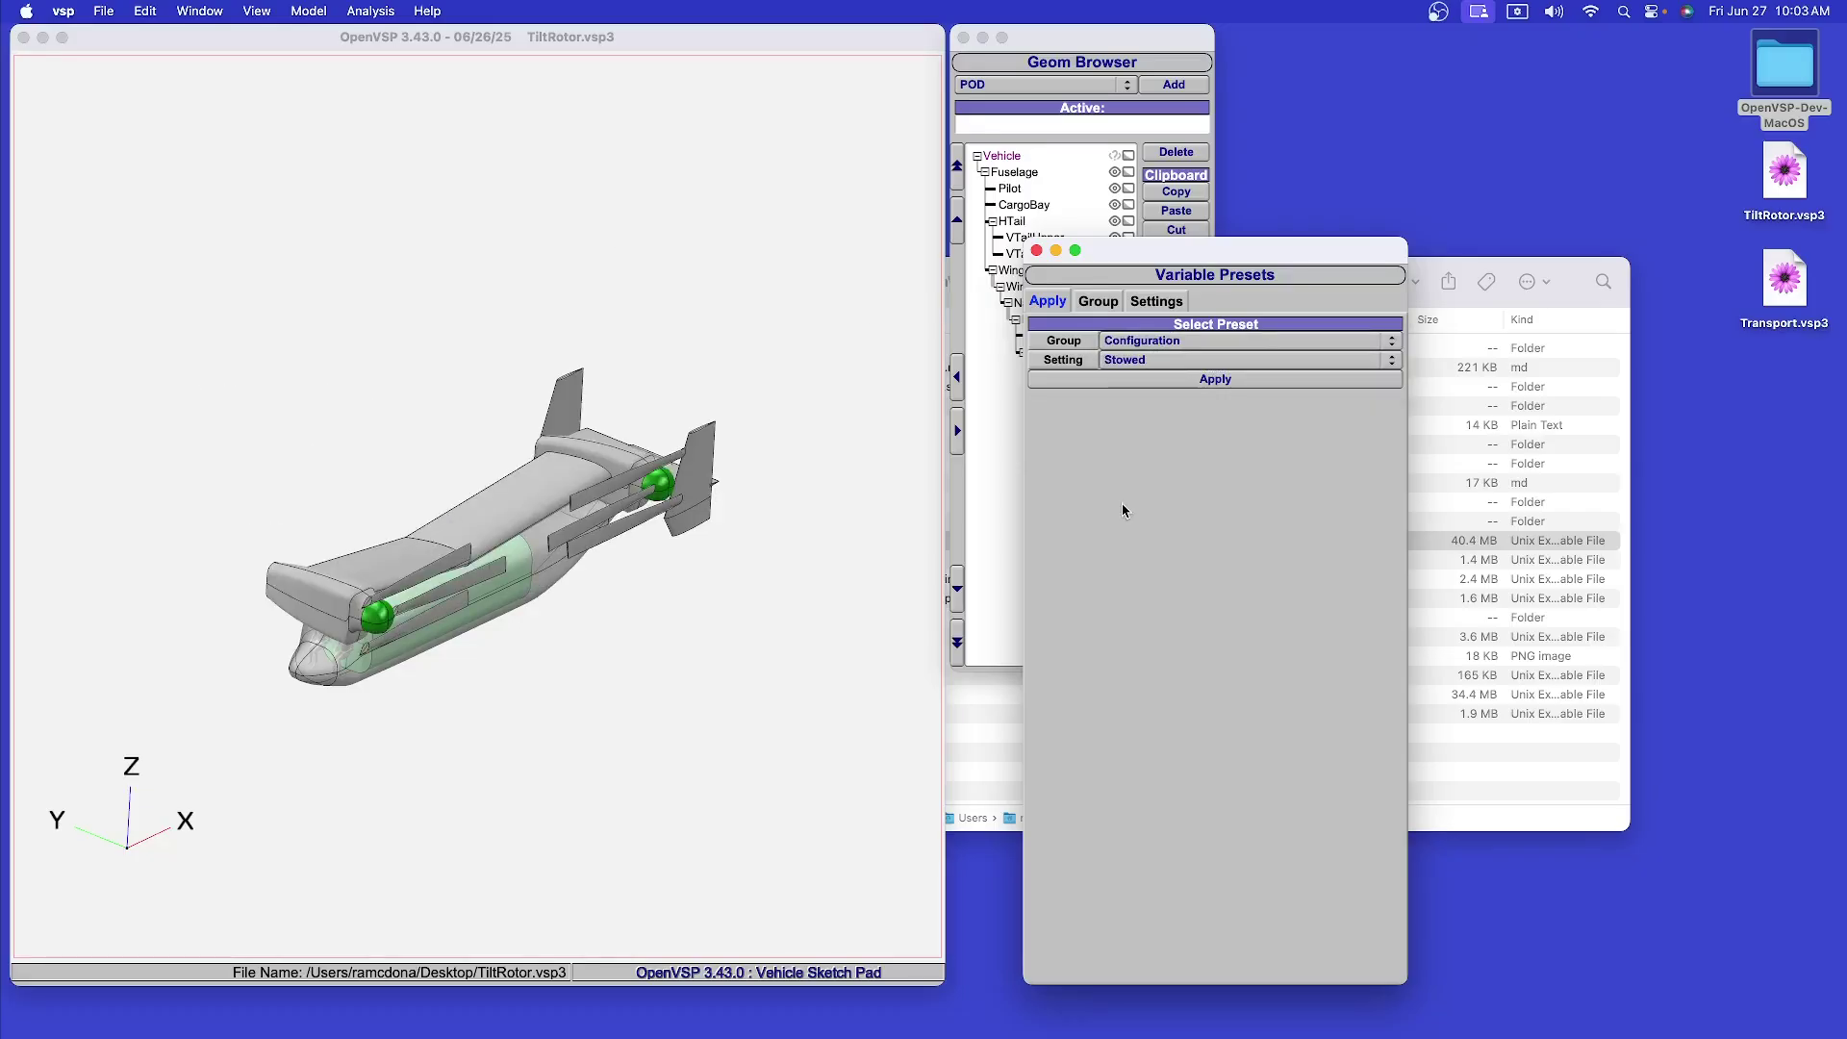
drag(483, 709, 271, 607)
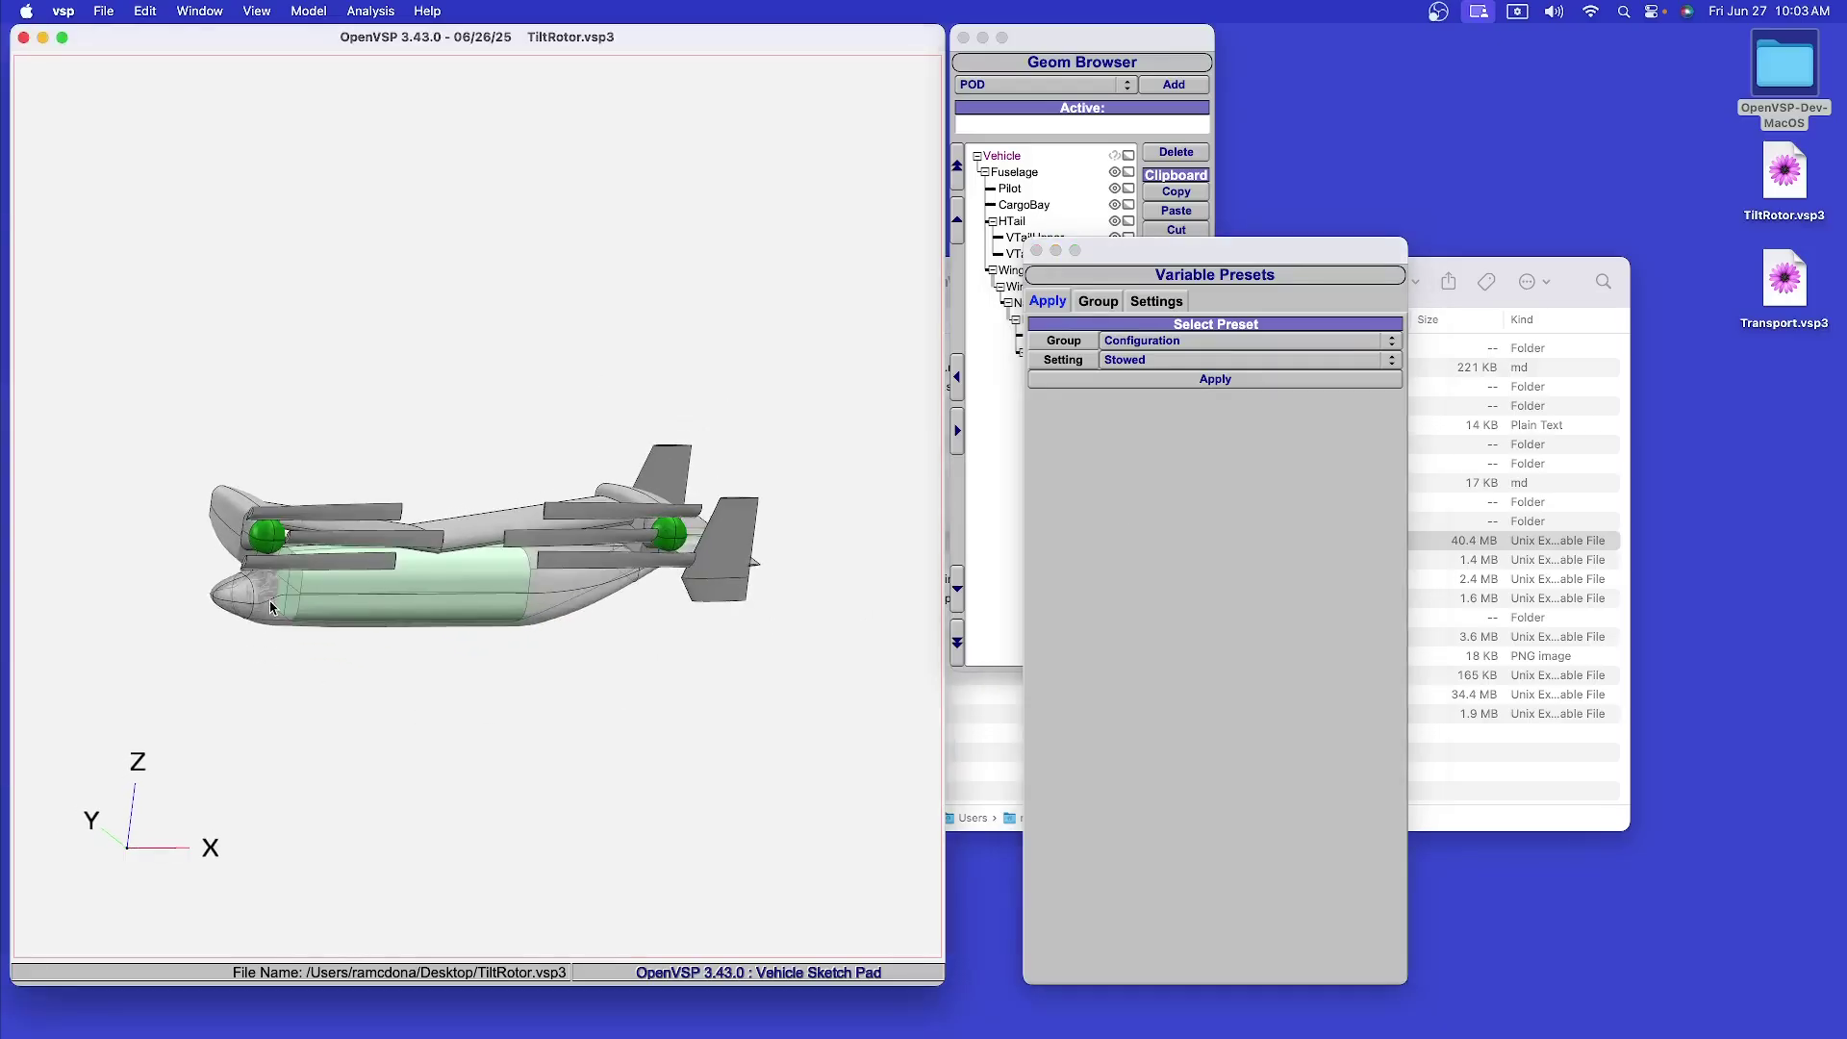
Apply the Cruise configuration preset and view it from the front-top.
click(1229, 360)
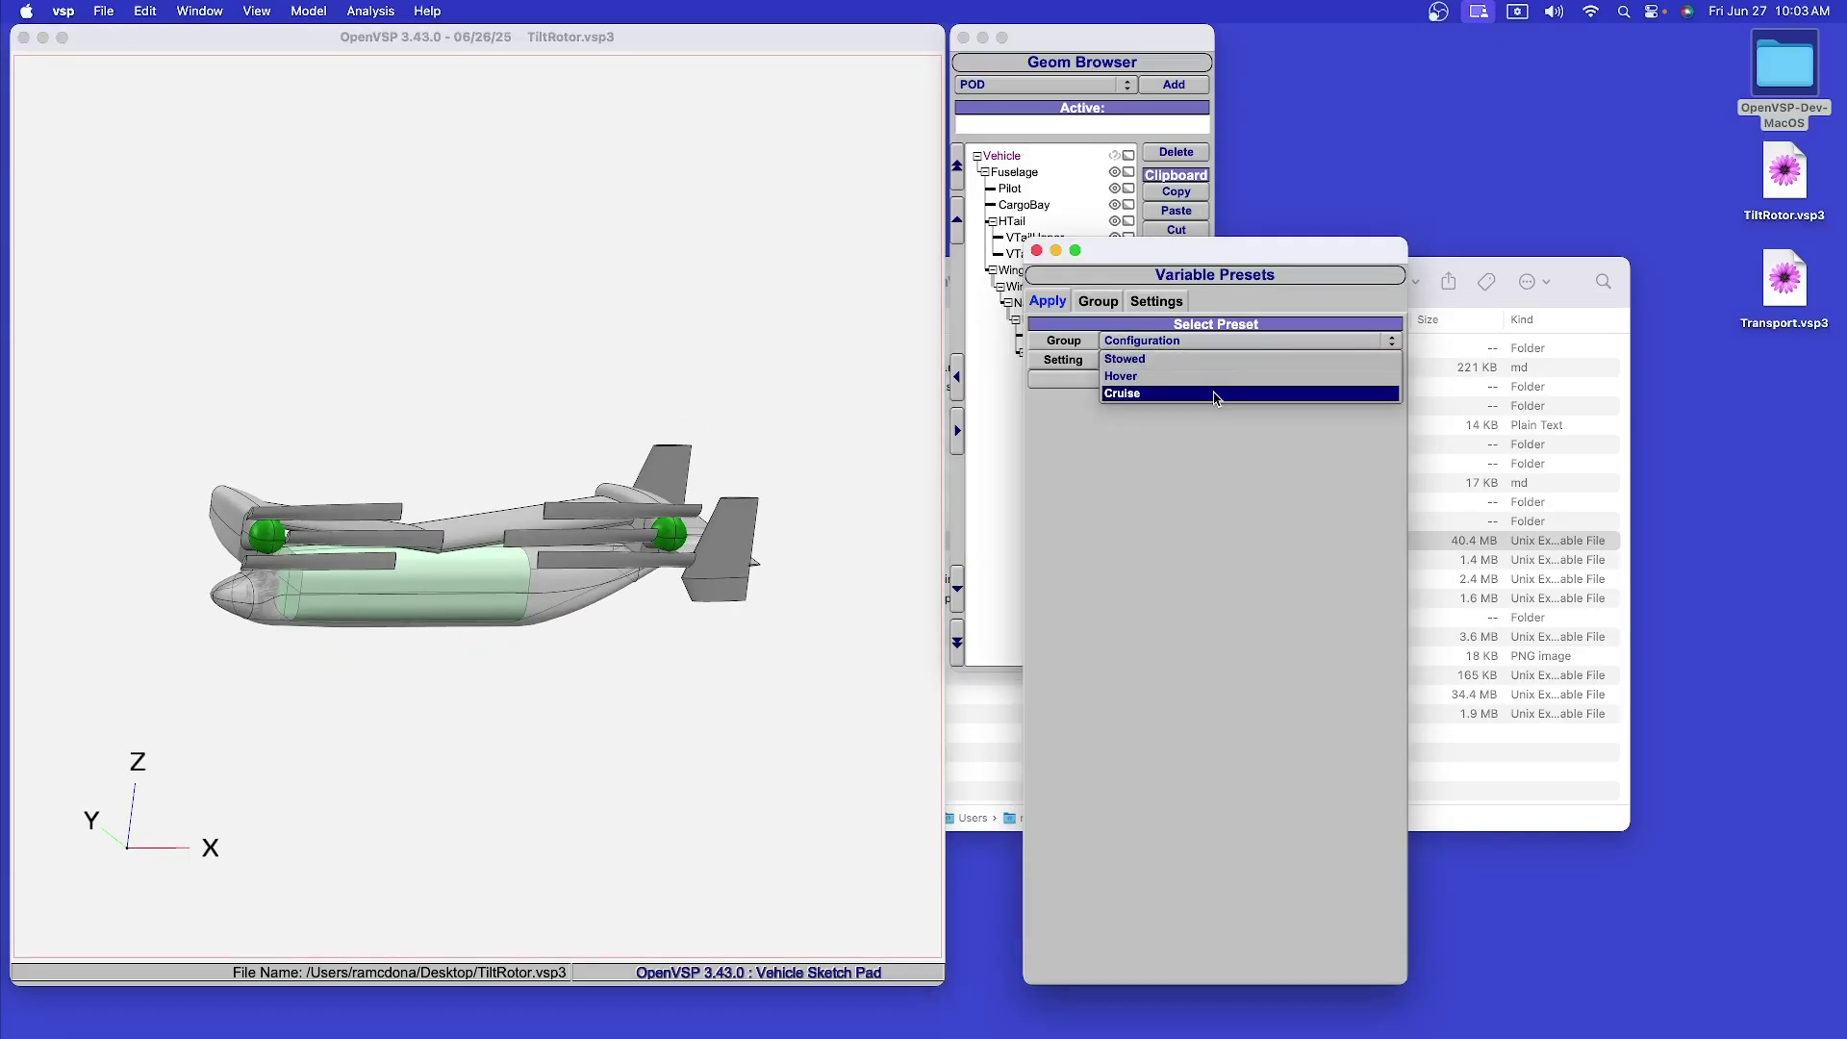
click(1218, 390)
click(1214, 380)
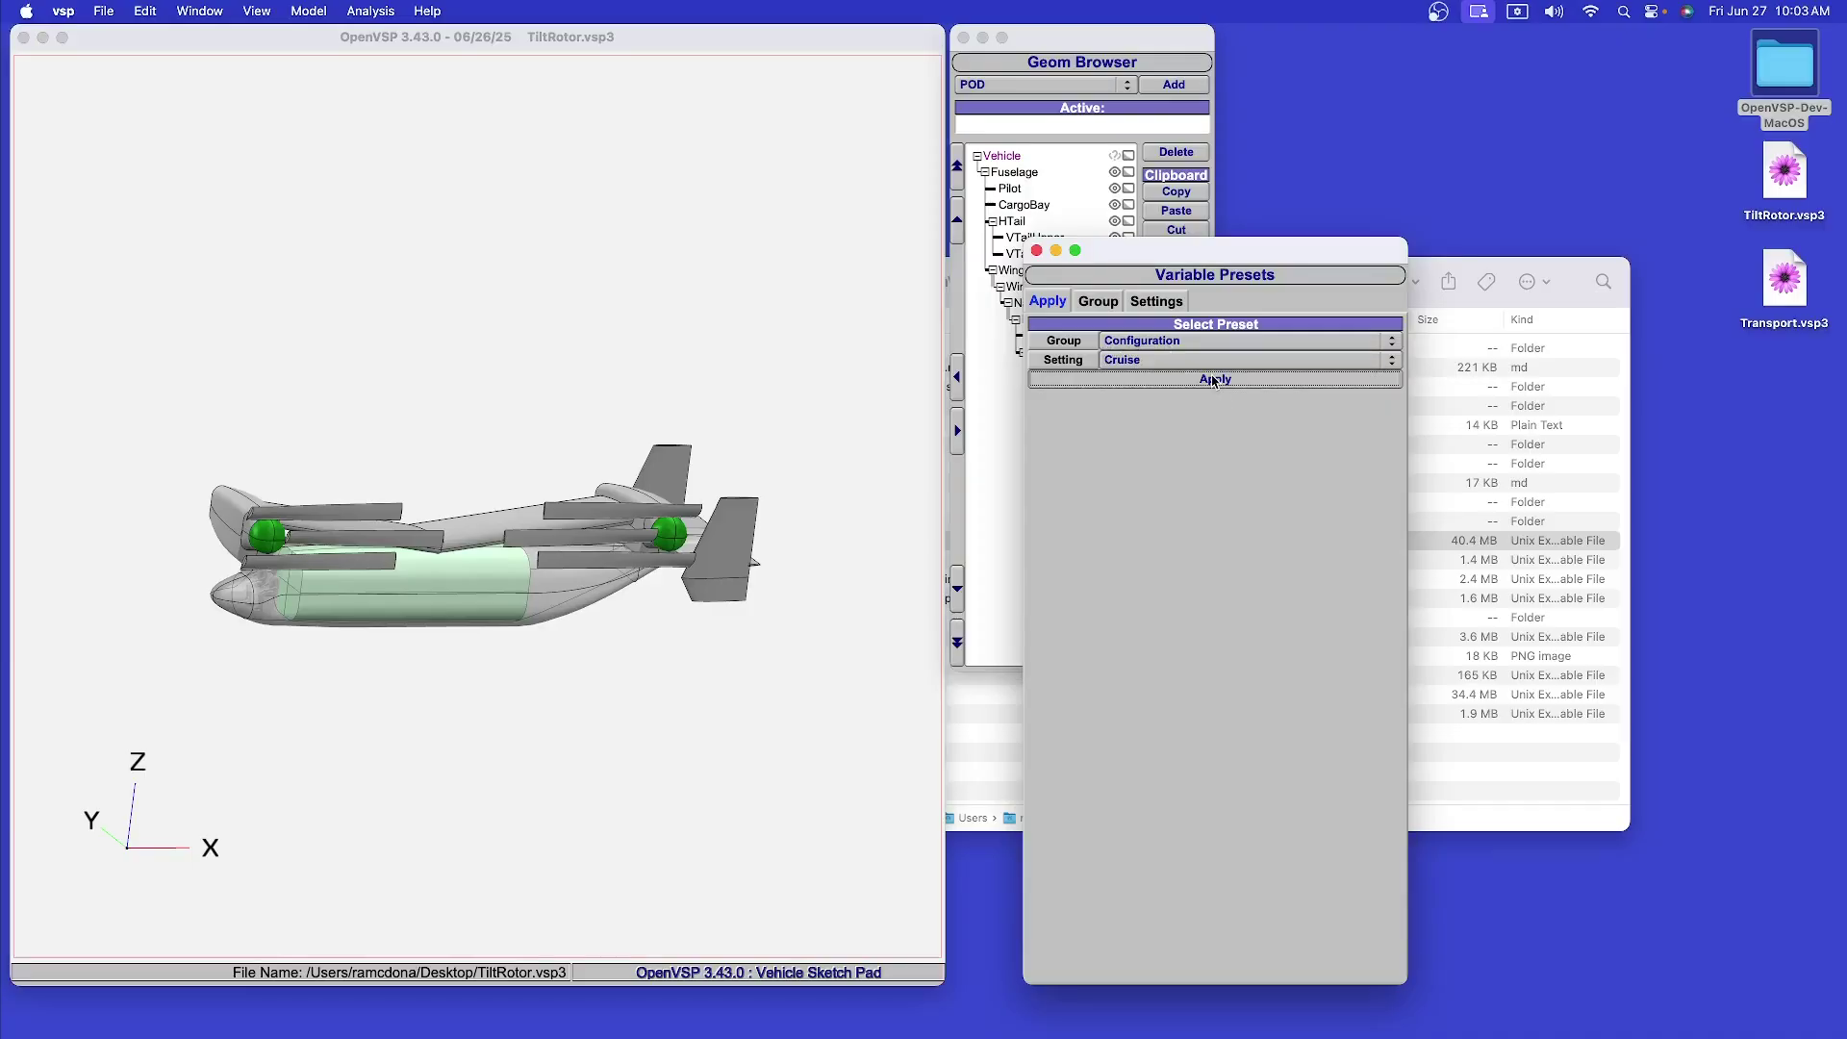
drag(754, 466, 805, 620)
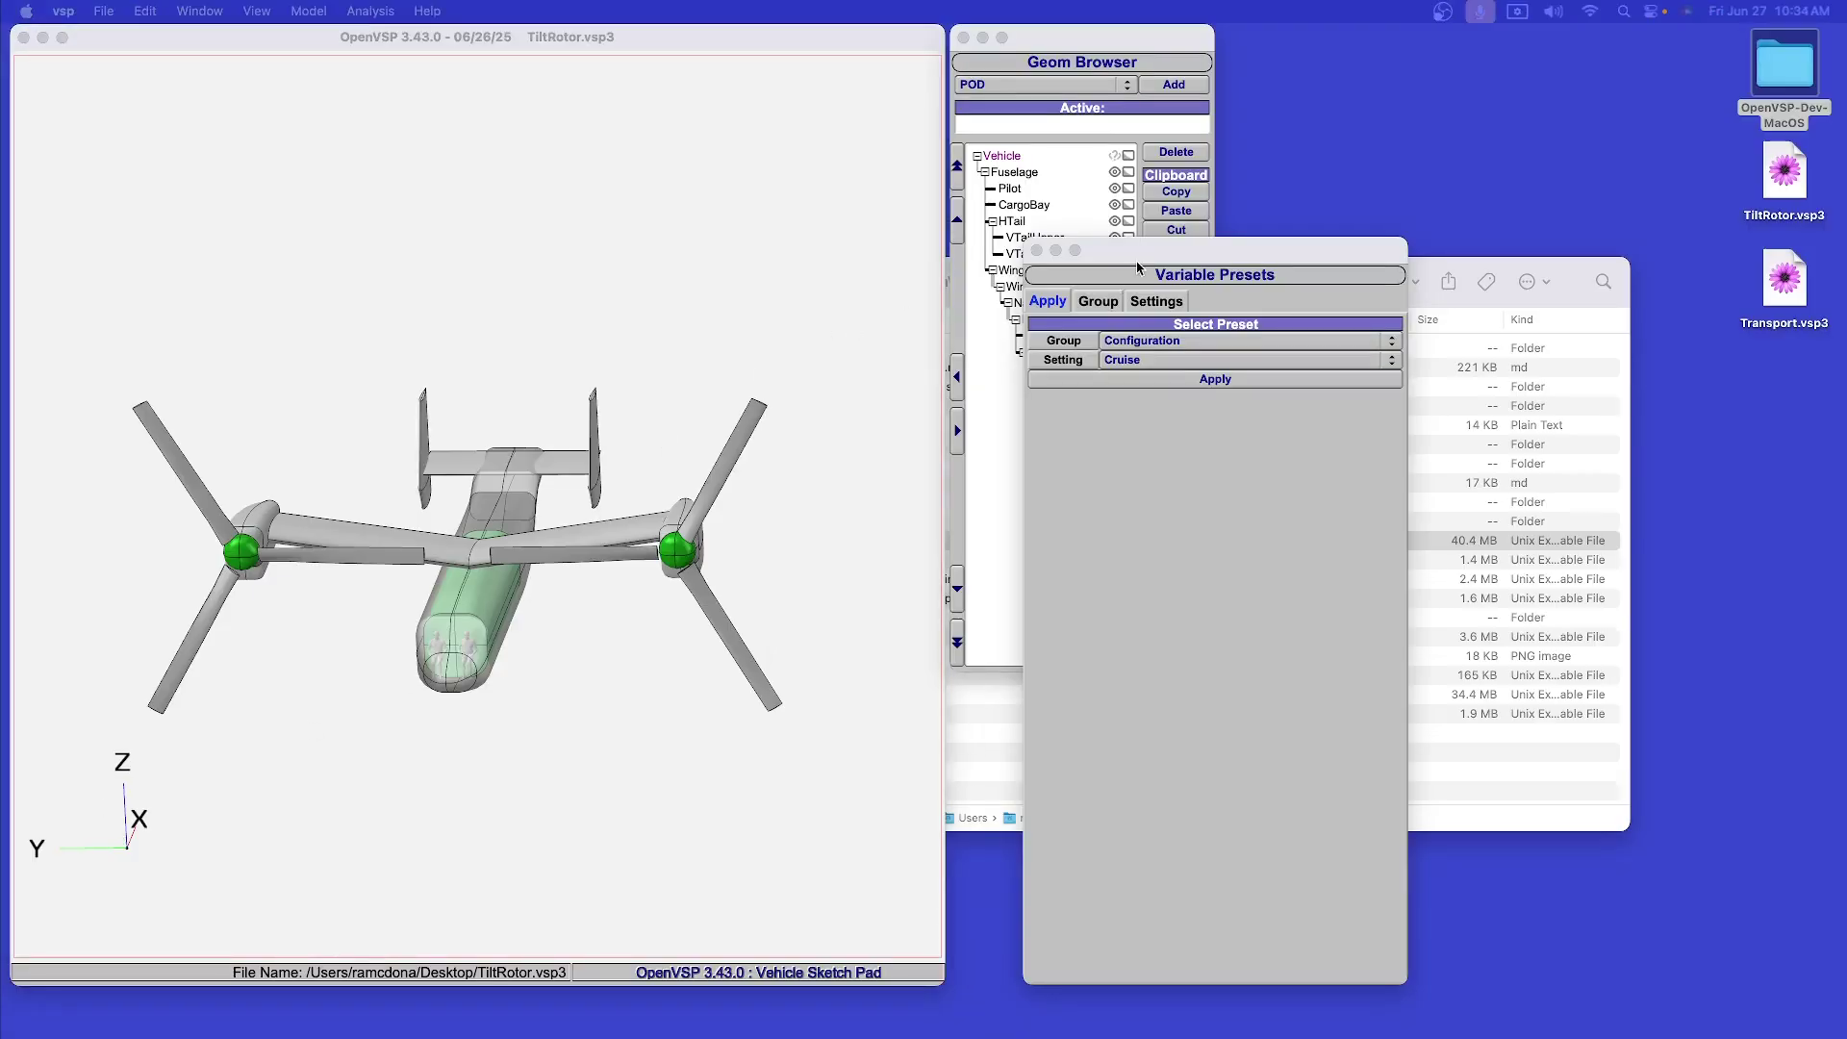
drag(1145, 258, 1390, 266)
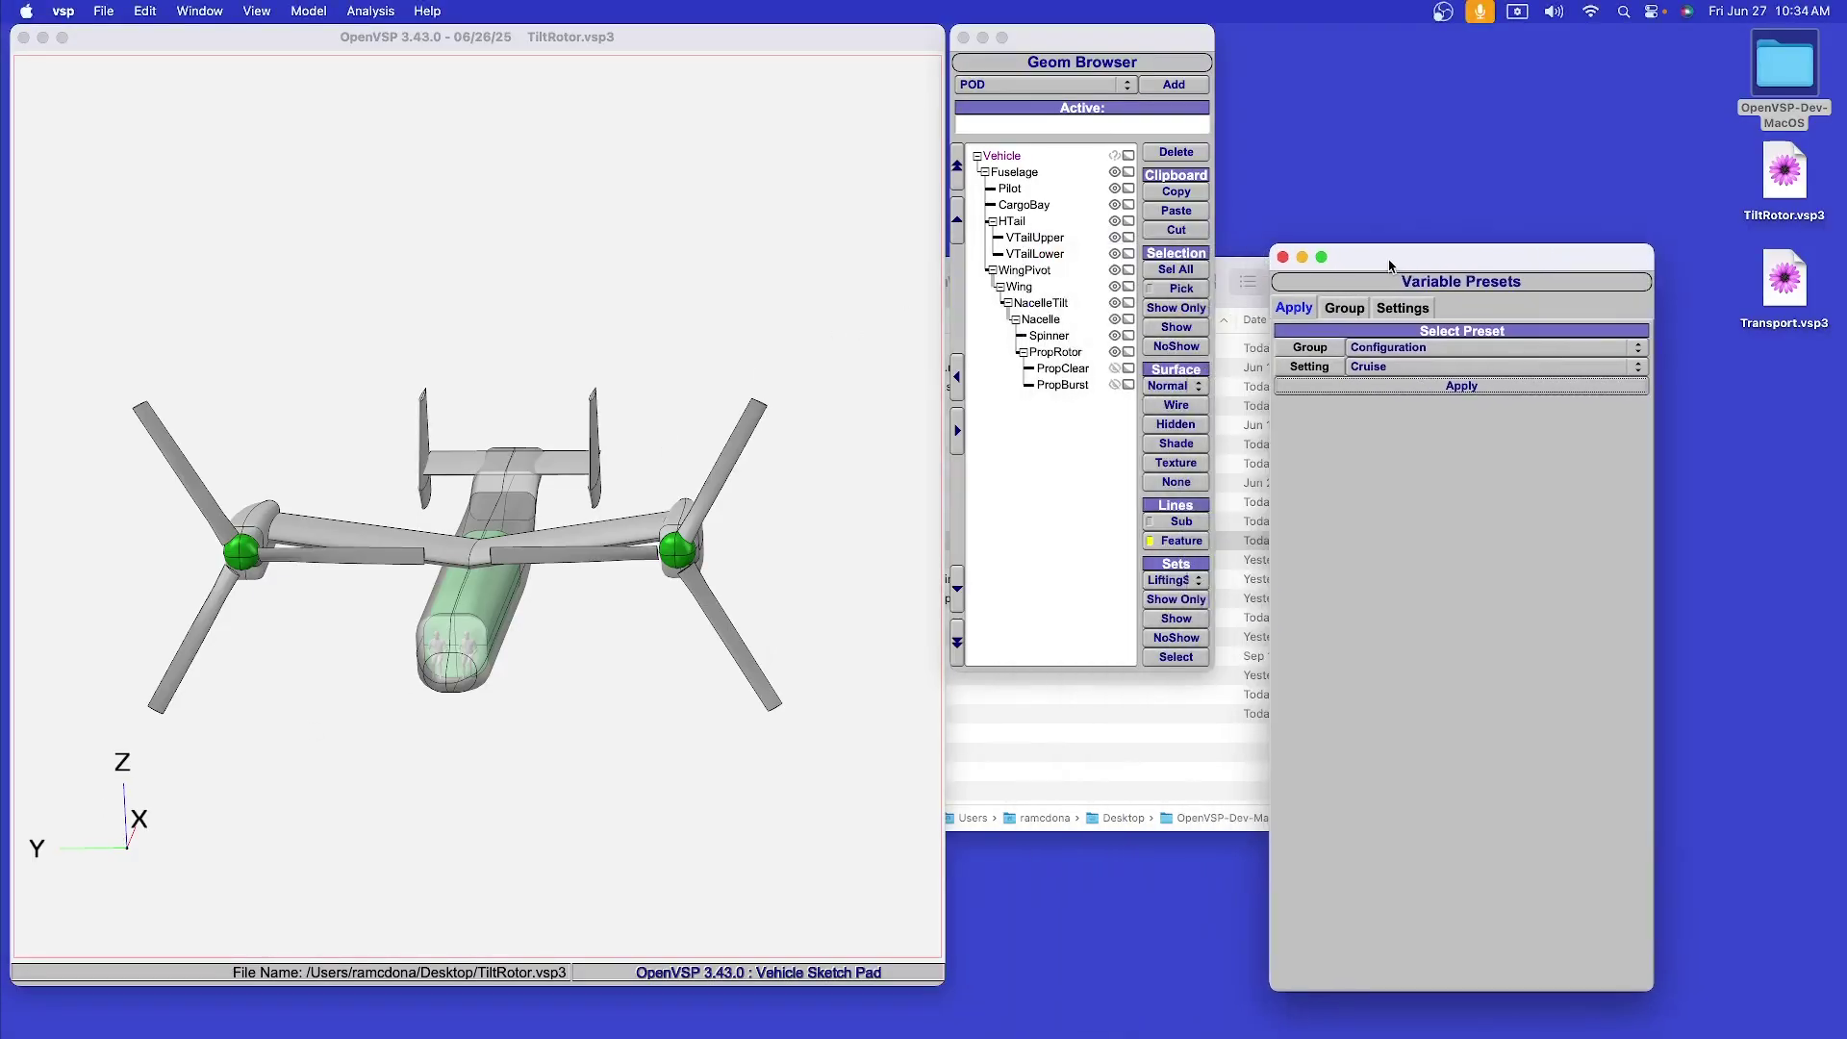
Briefly show and inspect the PropClear clearance disks, then hide them.
click(1115, 369)
drag(820, 543, 674, 616)
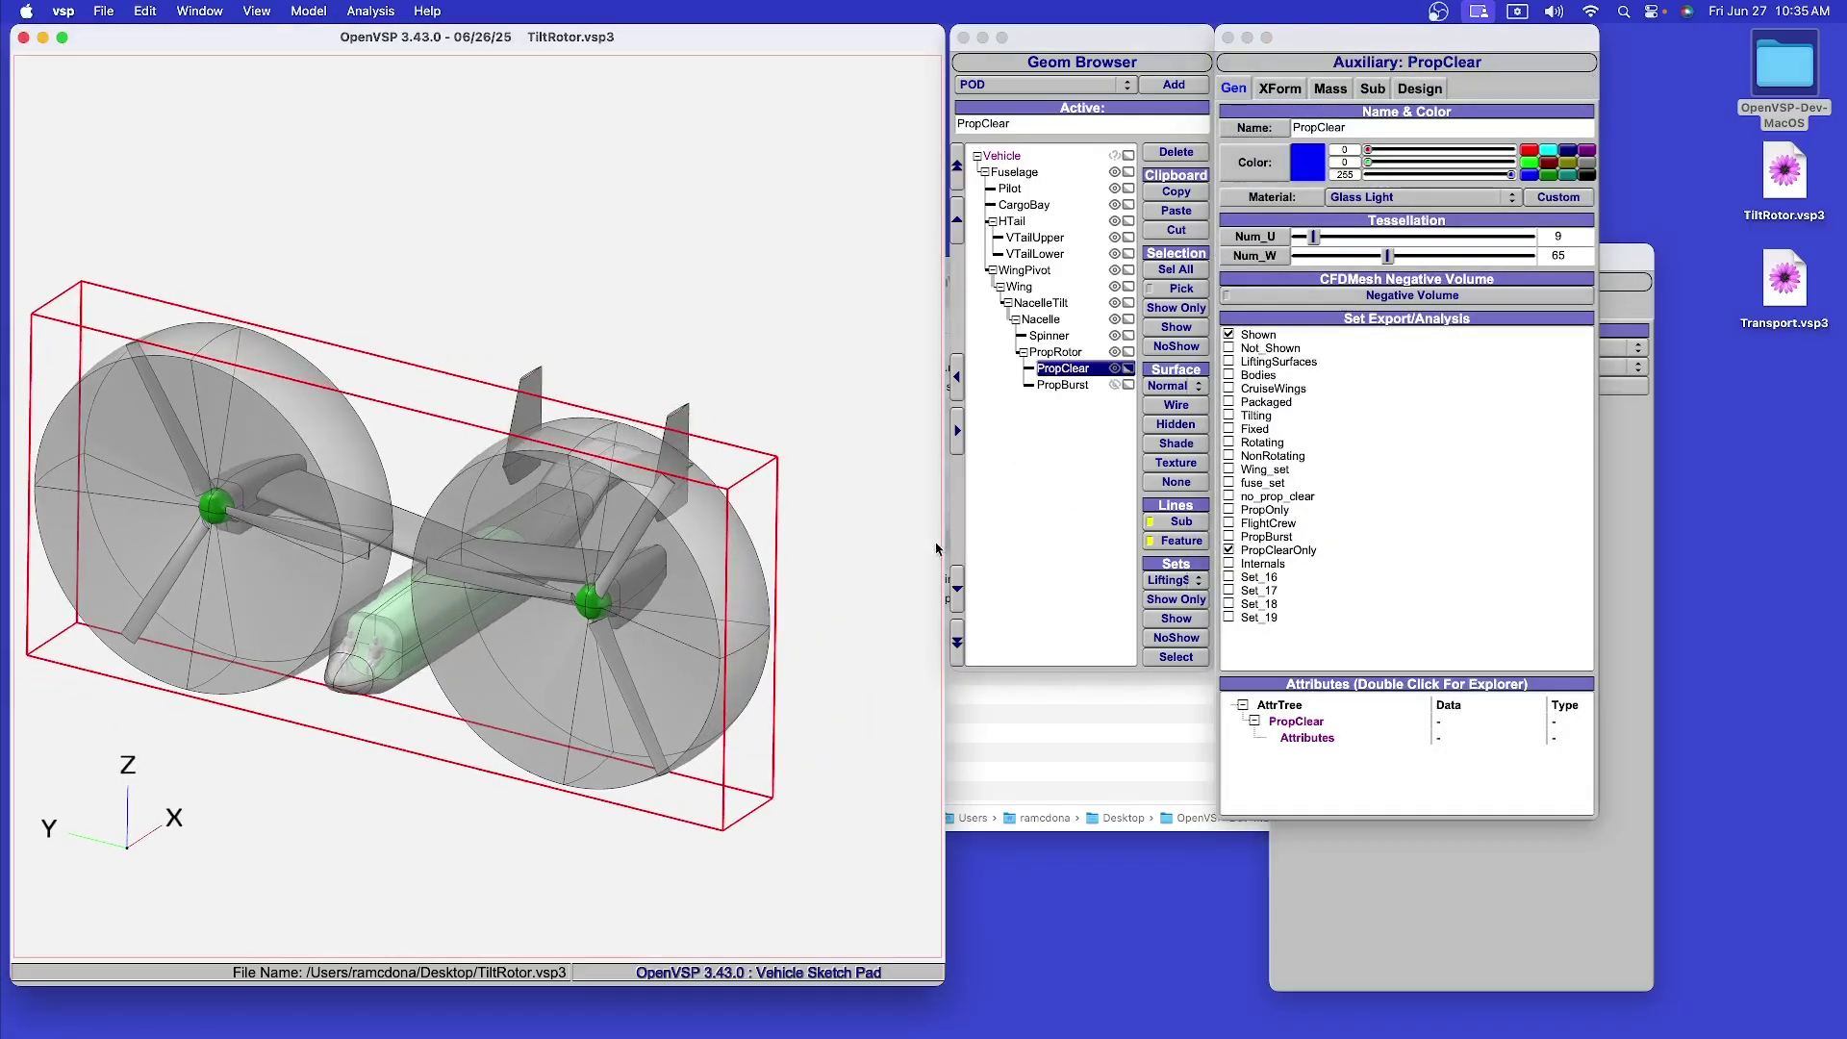
click(1026, 521)
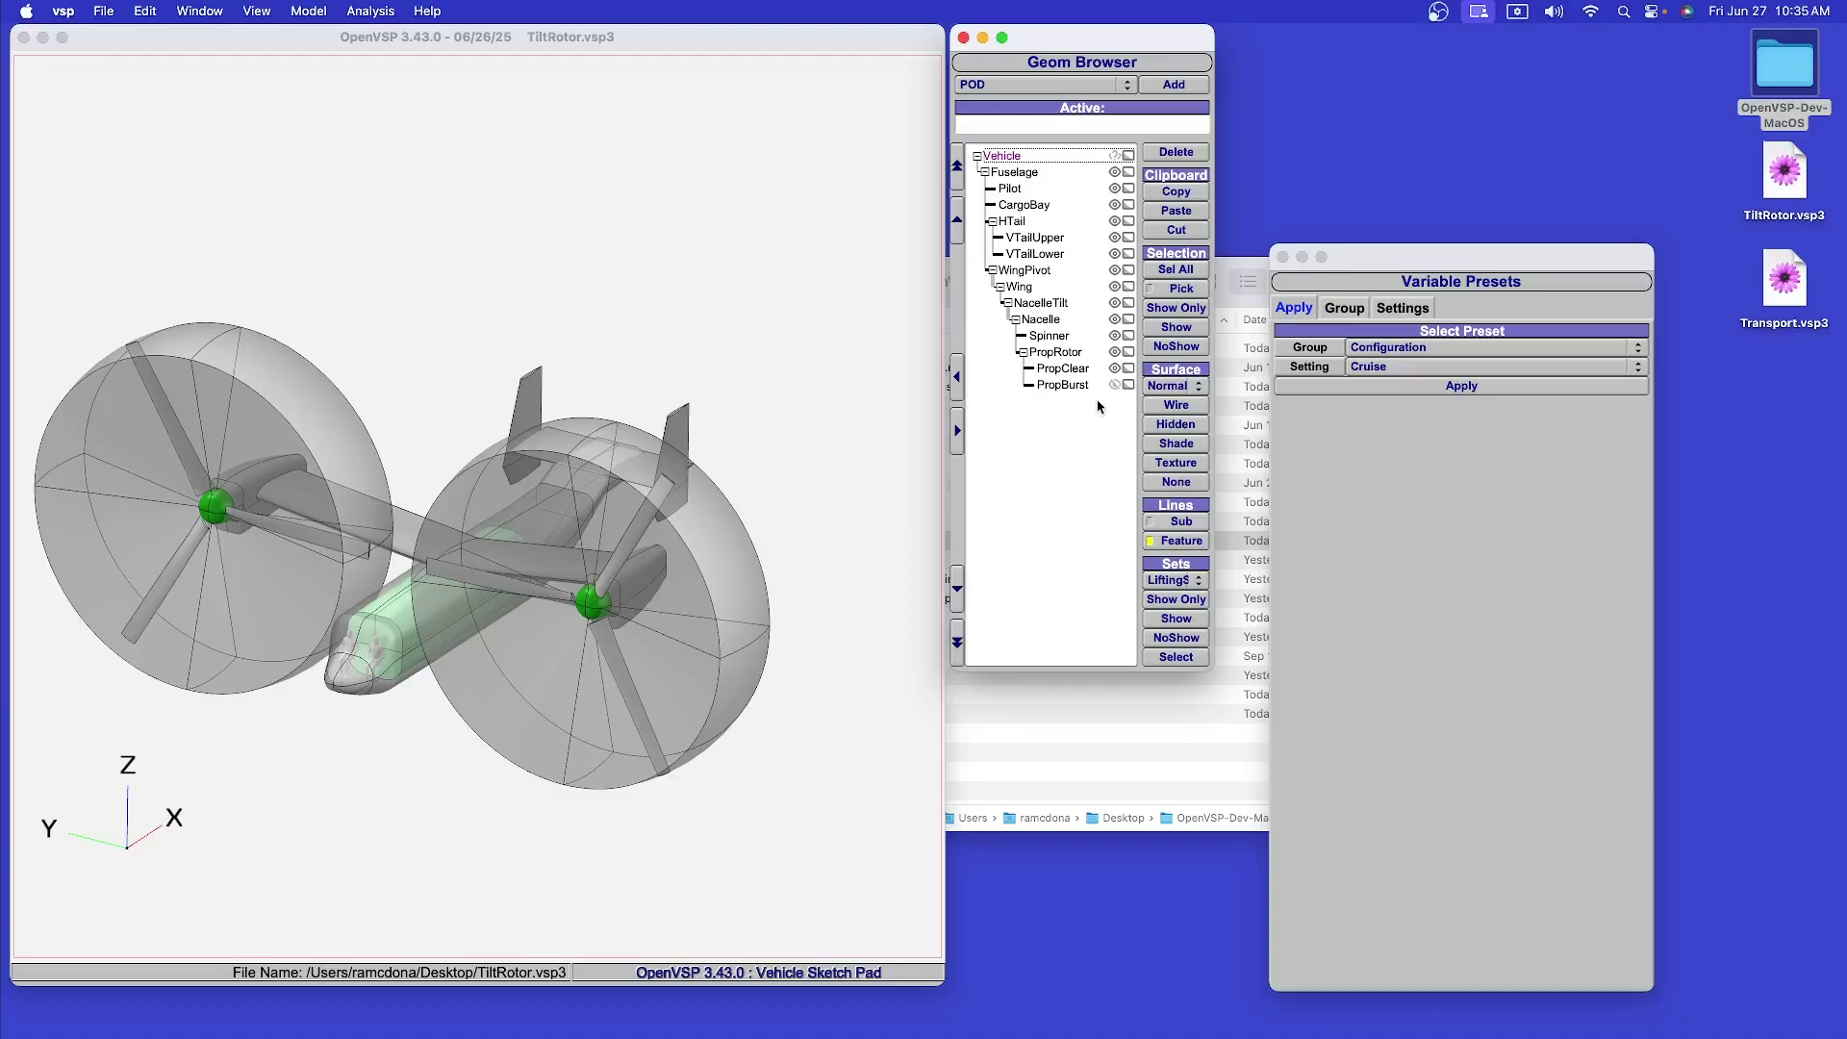
click(1114, 368)
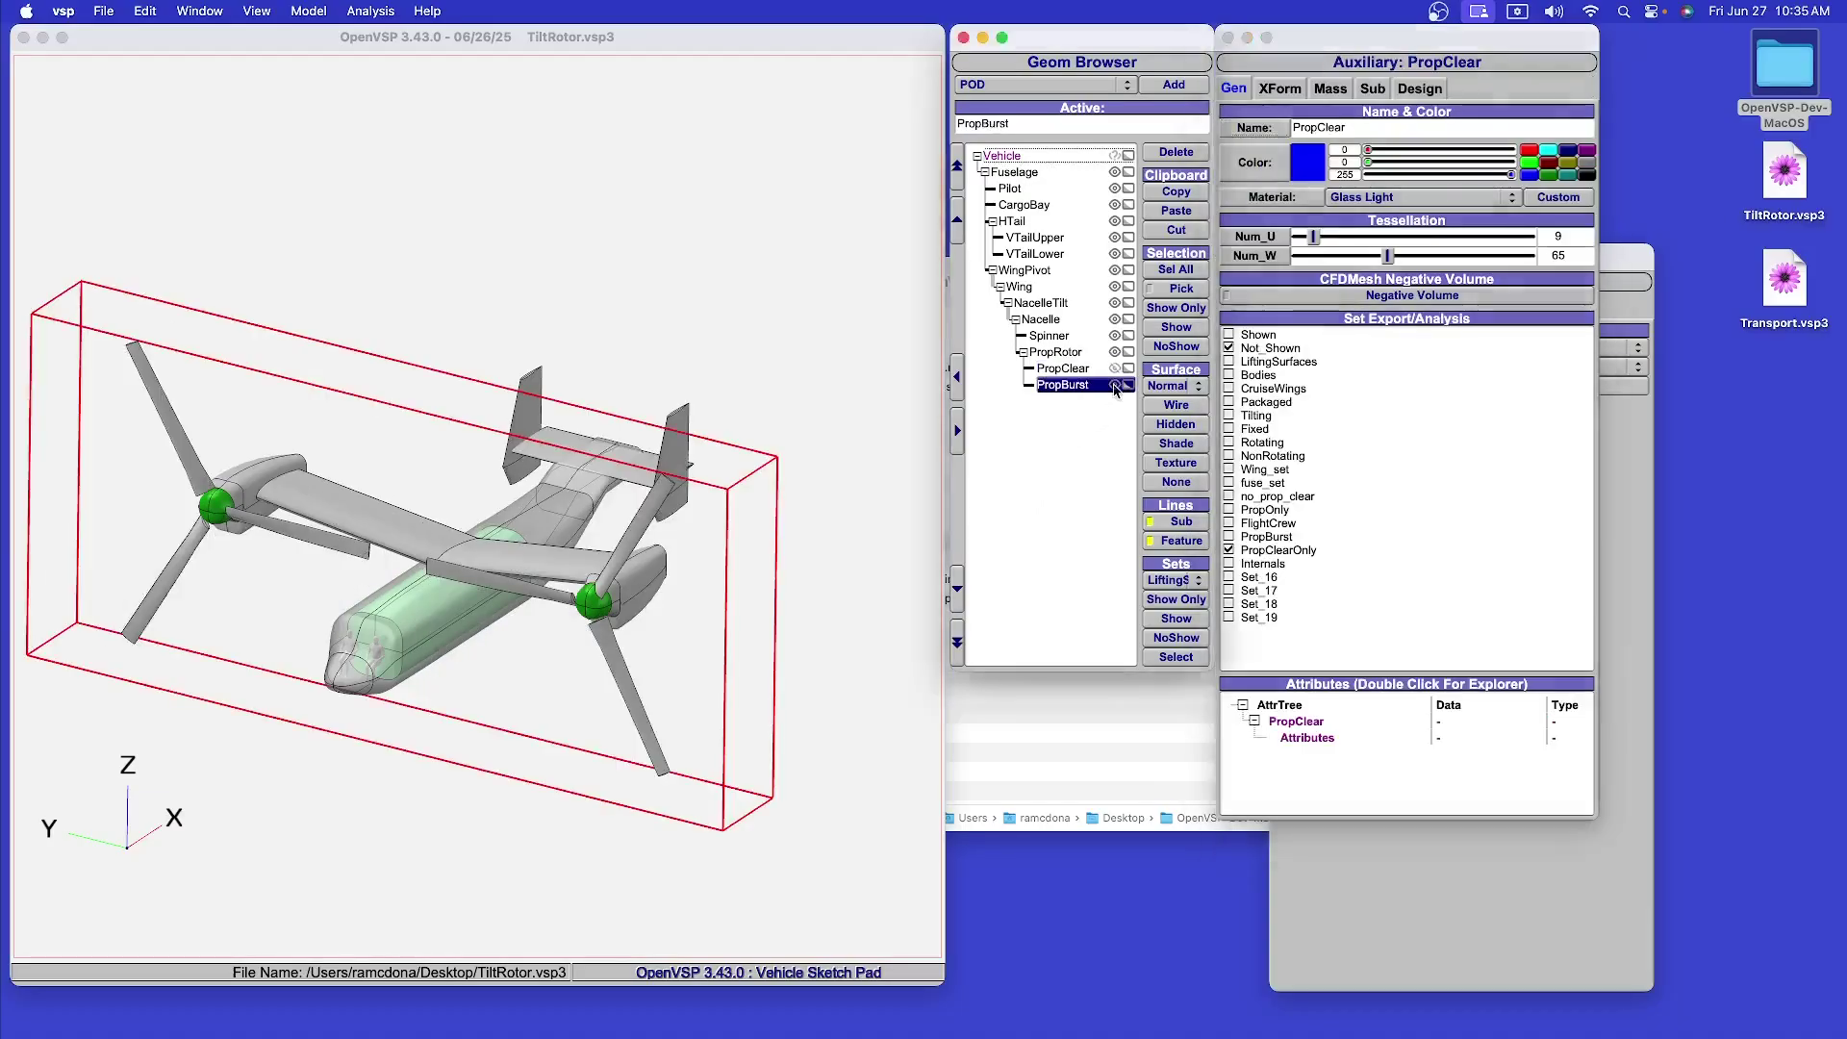
Show the PropBurst burst volumes around the rotors and zoom out.
click(1114, 385)
click(1004, 514)
scroll(740, 593, down, 5)
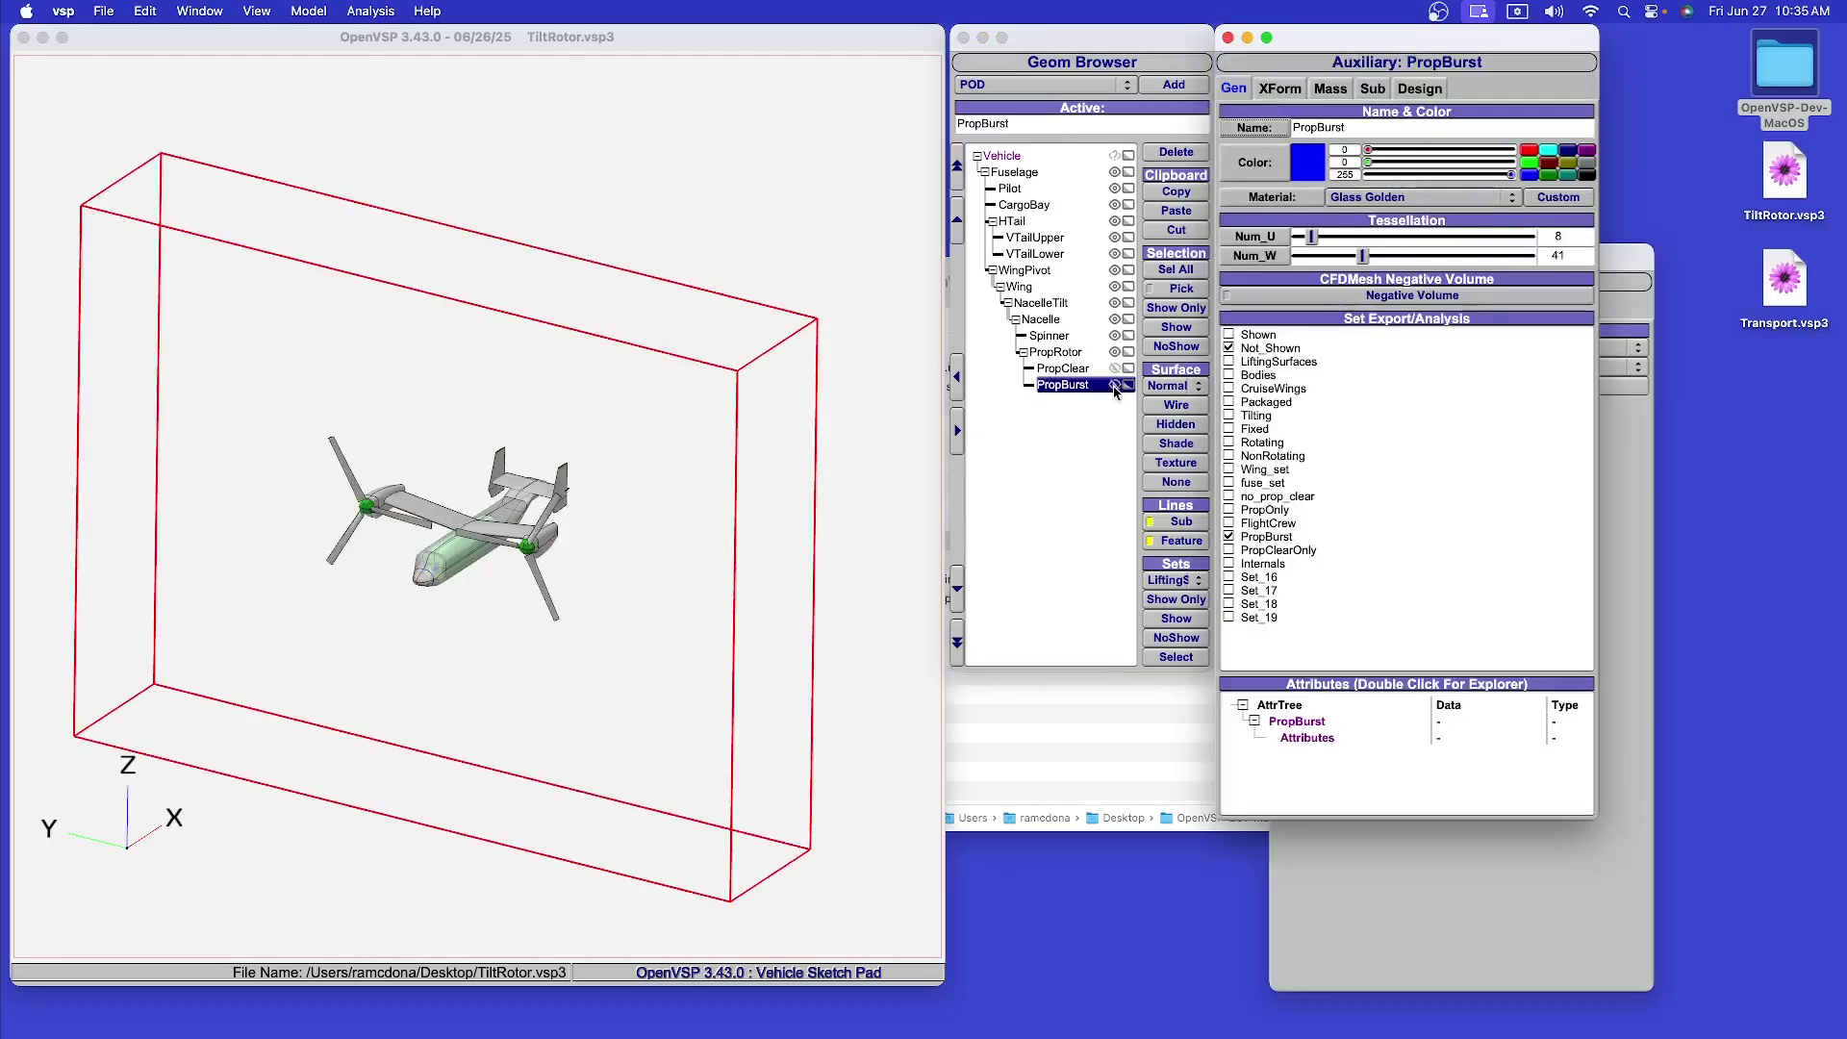
Hide PropBurst and bring up the Geometry Analyses window beside the model.
click(1055, 495)
click(370, 11)
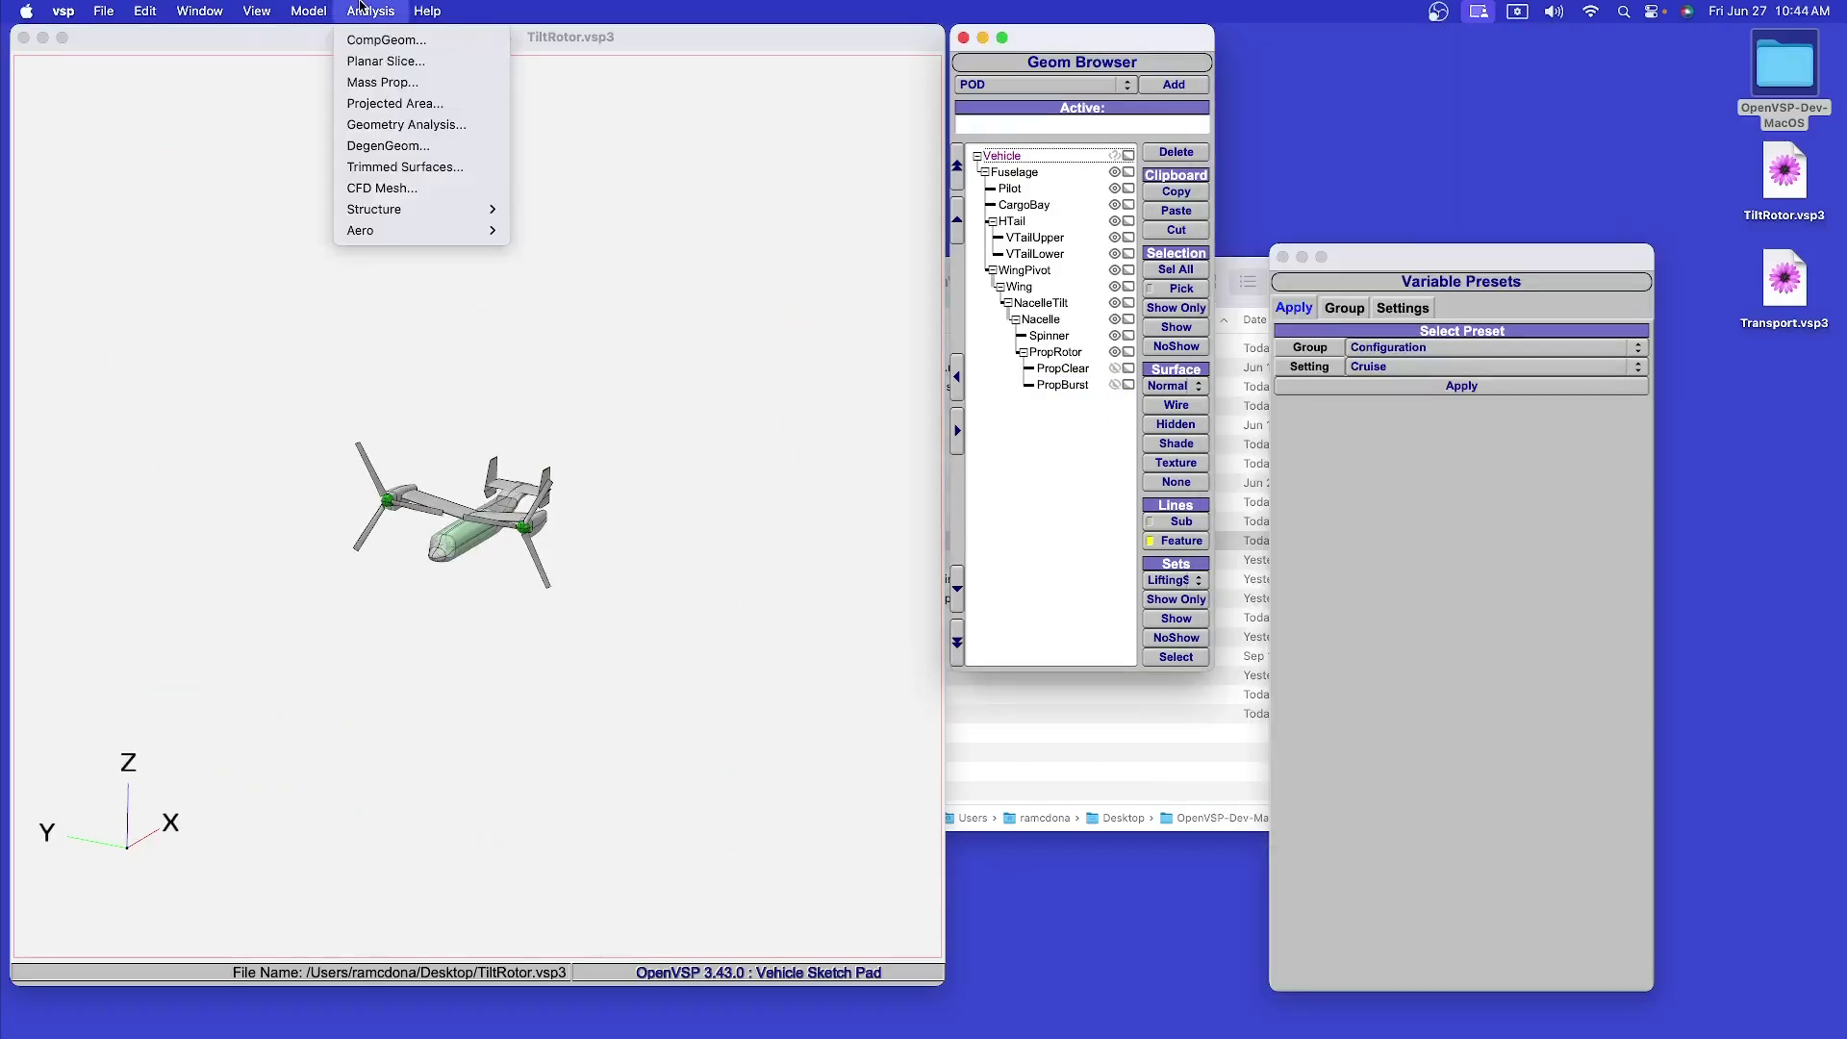
click(411, 124)
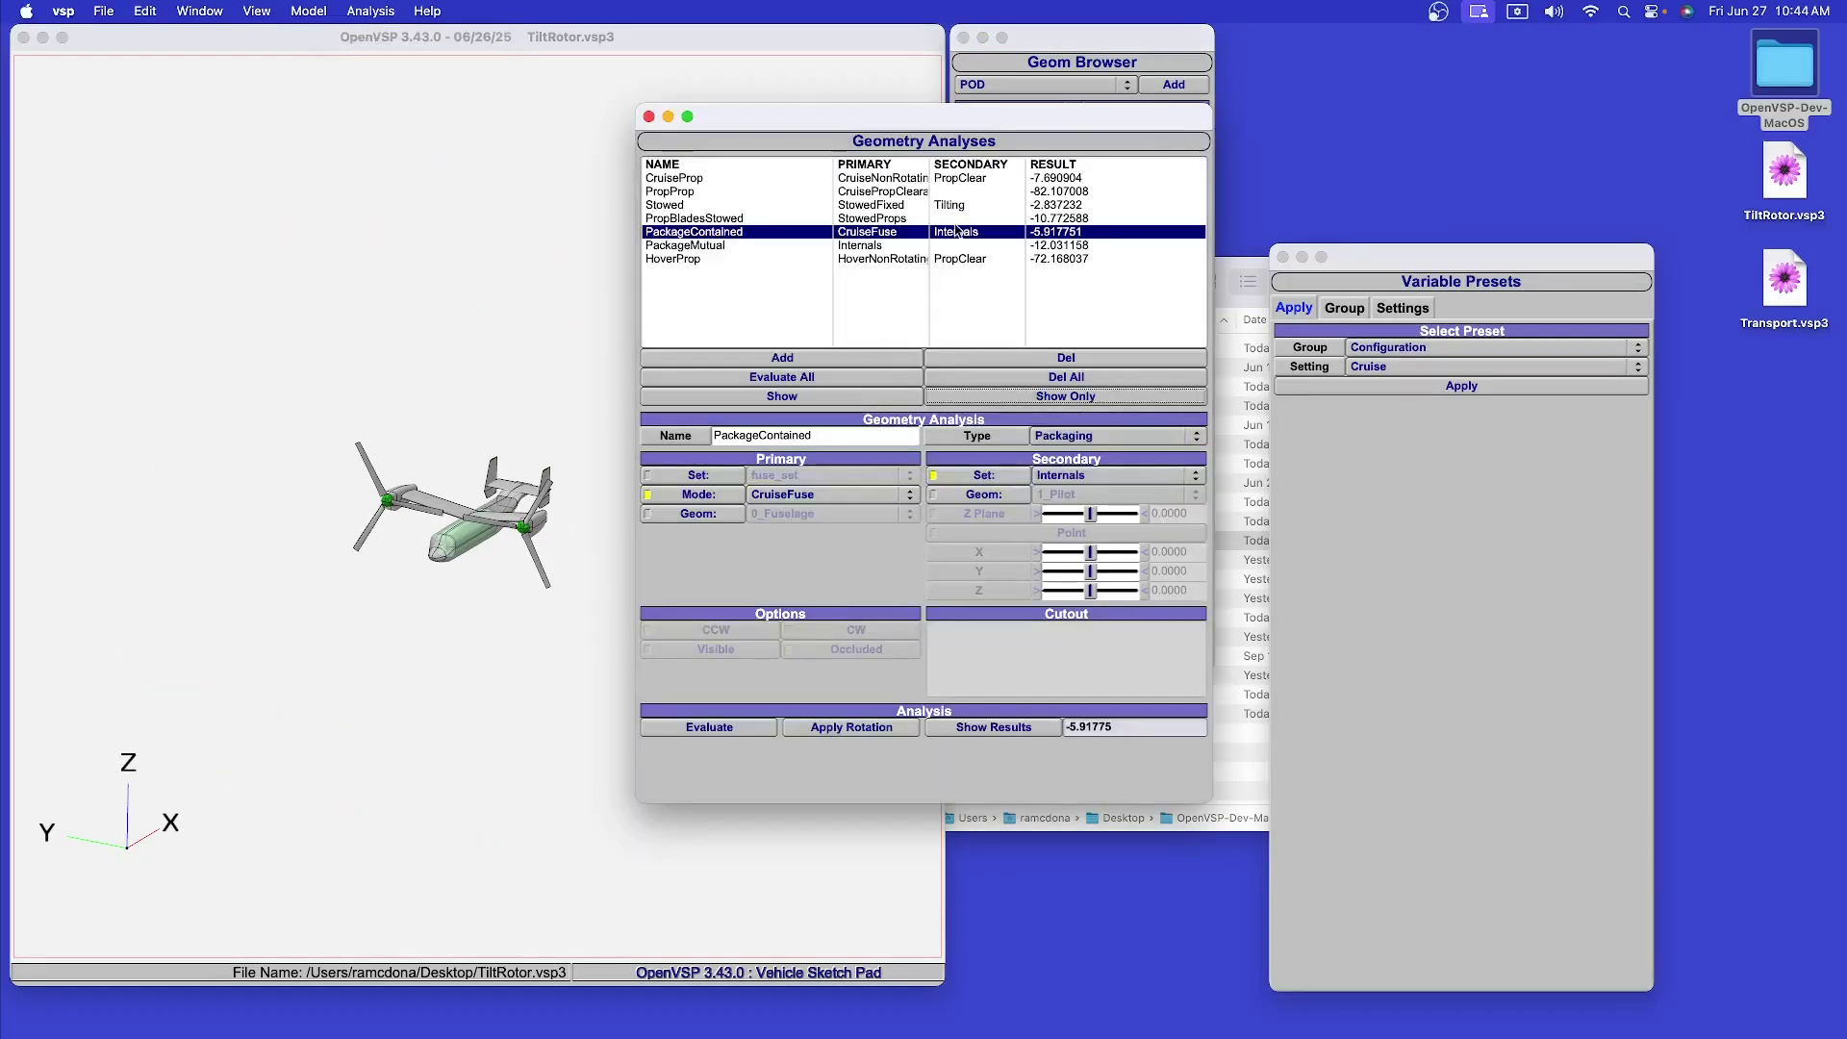
drag(960, 114, 1247, 185)
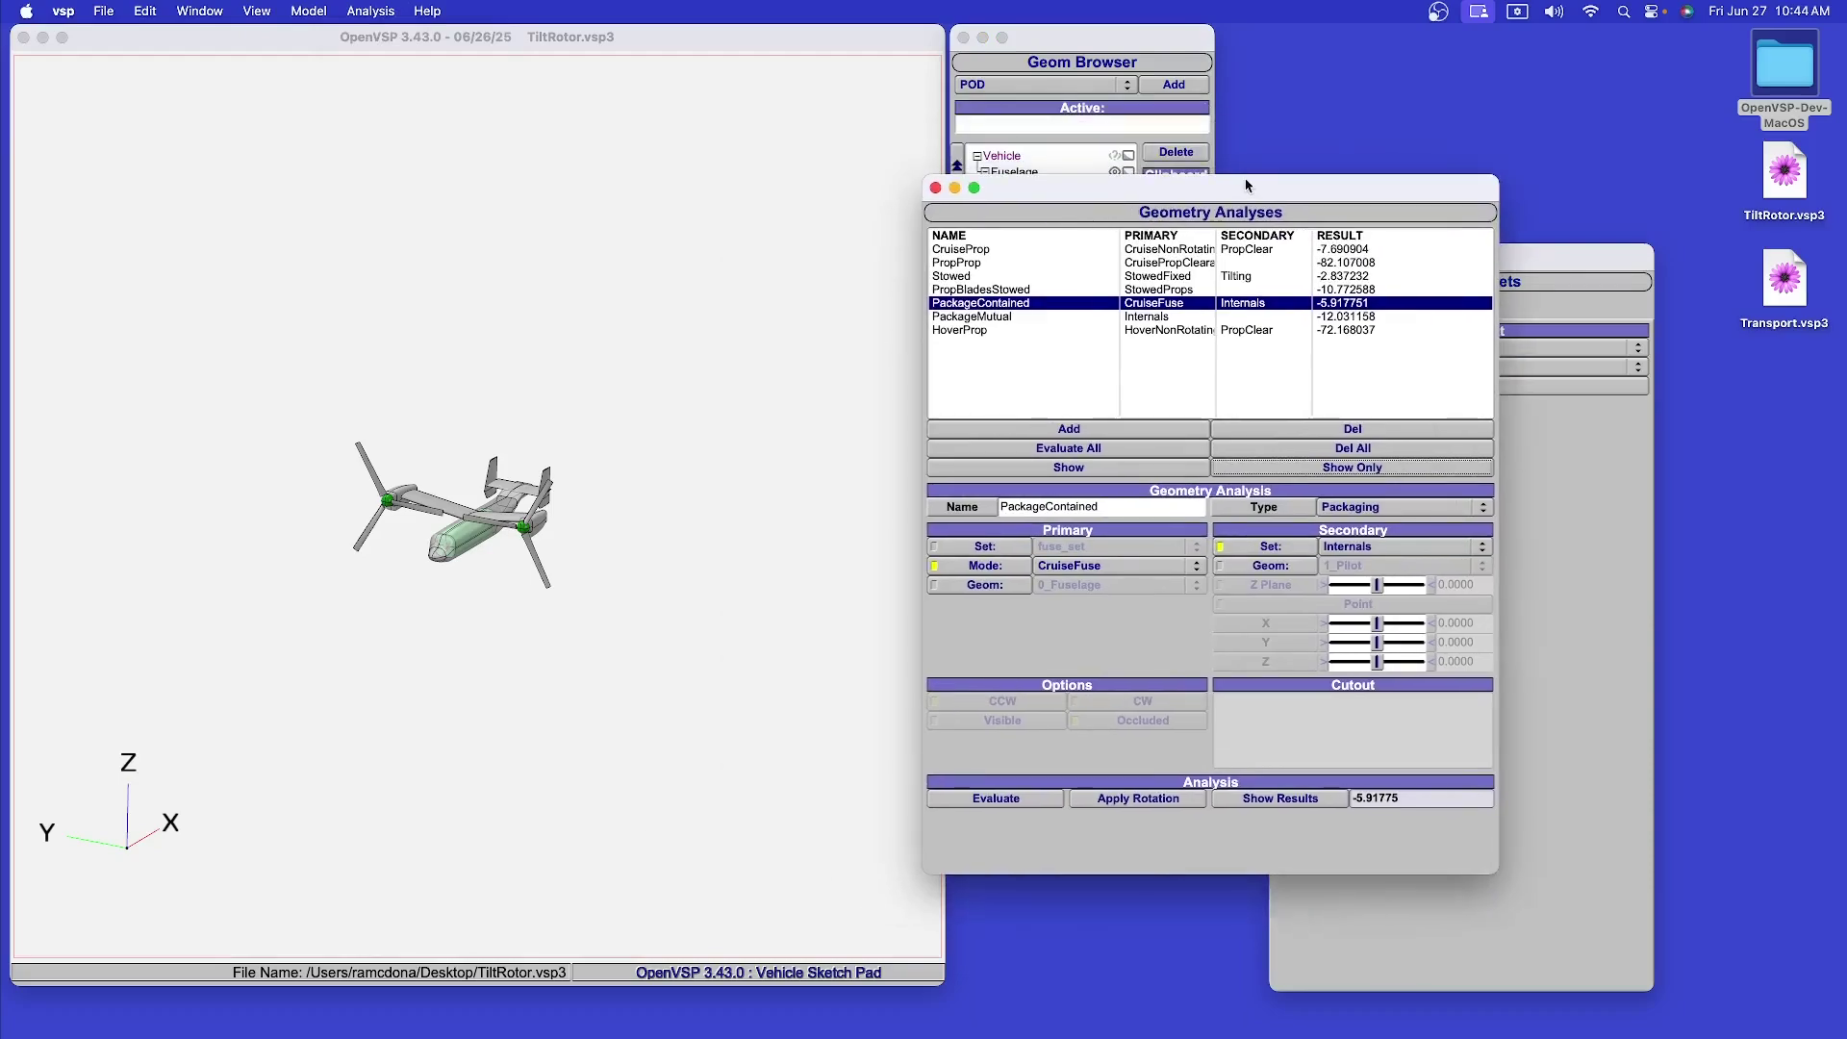
drag(1036, 186, 1090, 214)
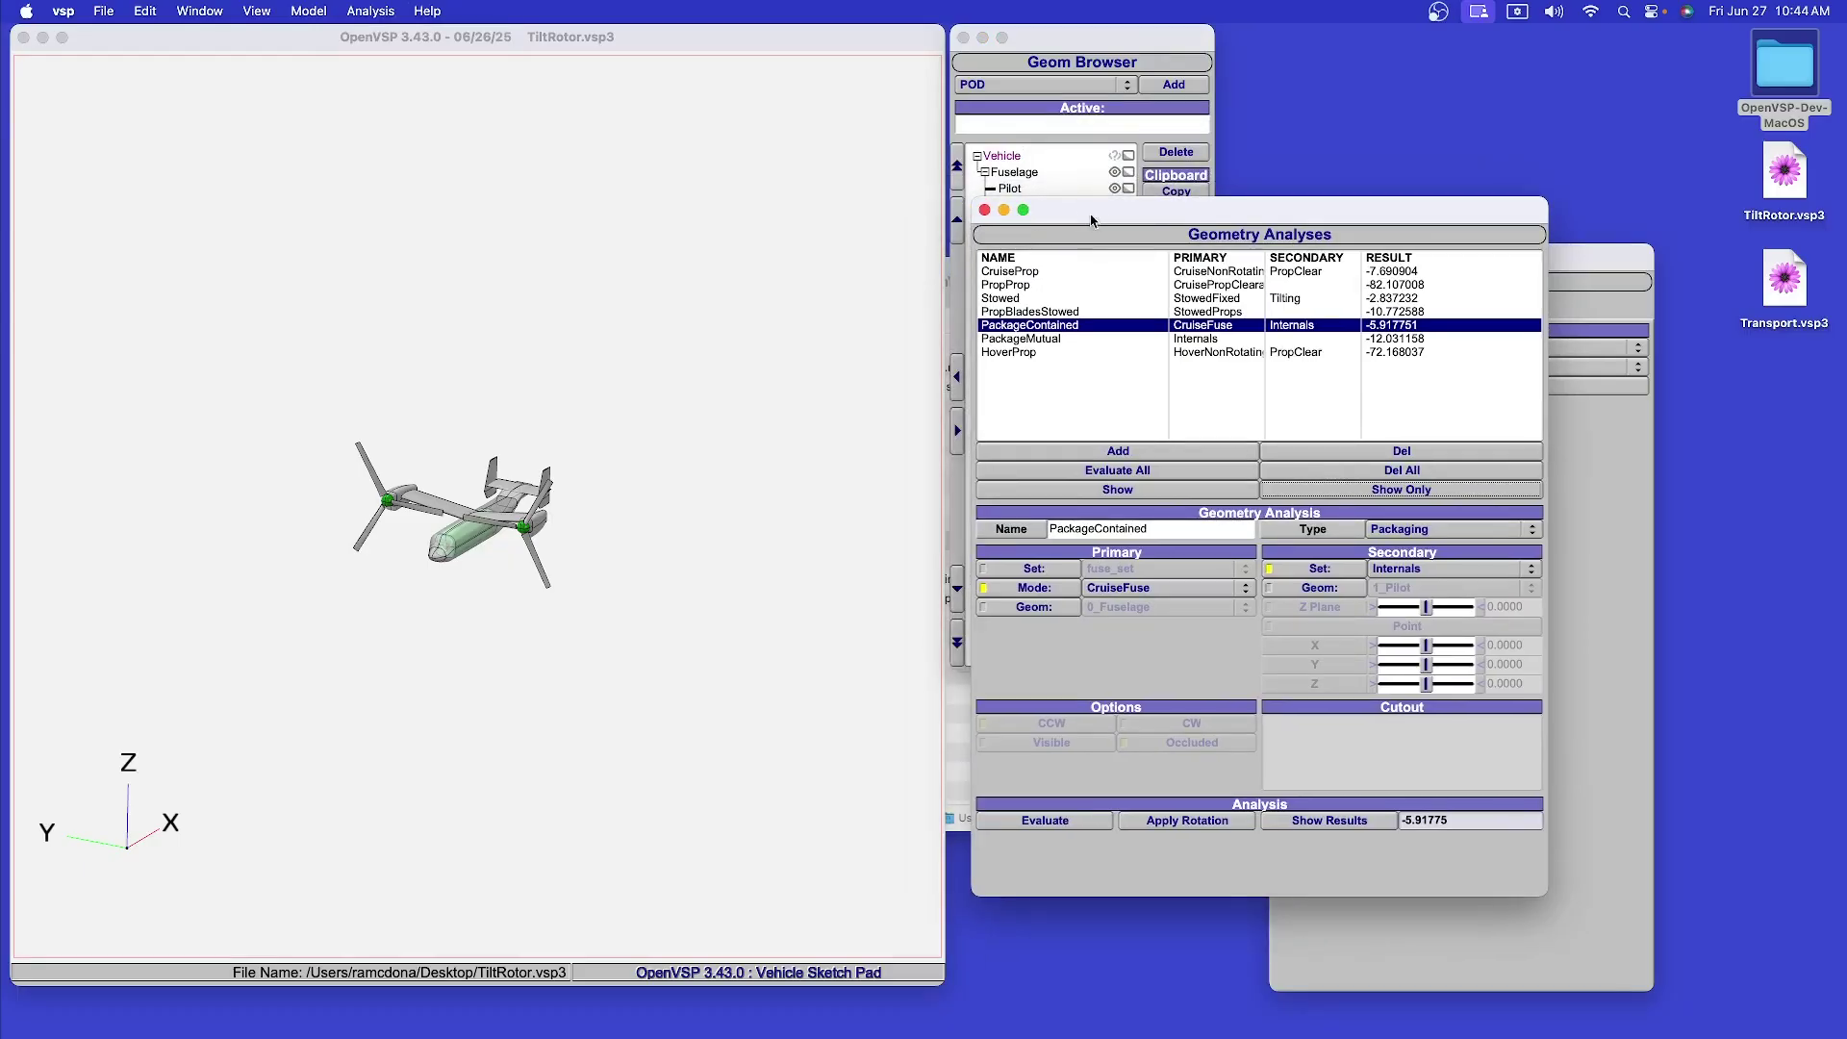
Show only CruiseProp's geometry, evaluate it to -7.69090, and orbit to inspect the result.
click(1091, 272)
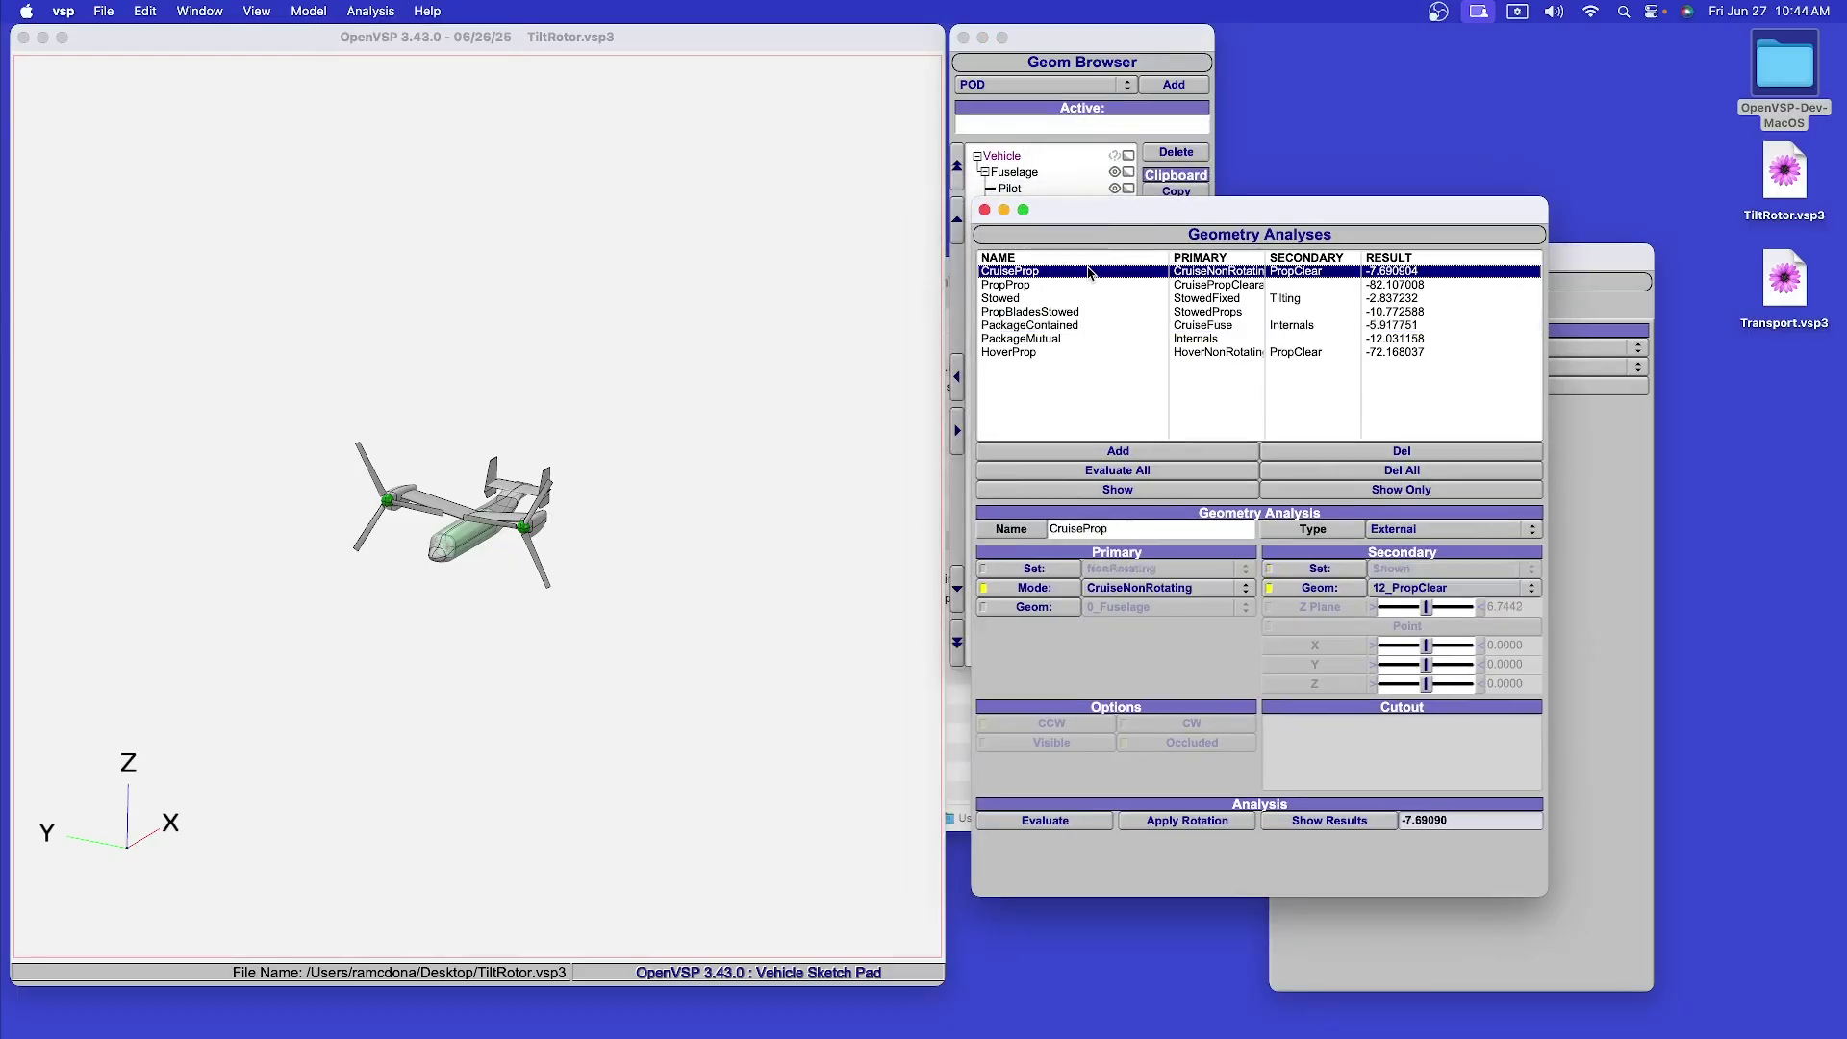
click(1311, 491)
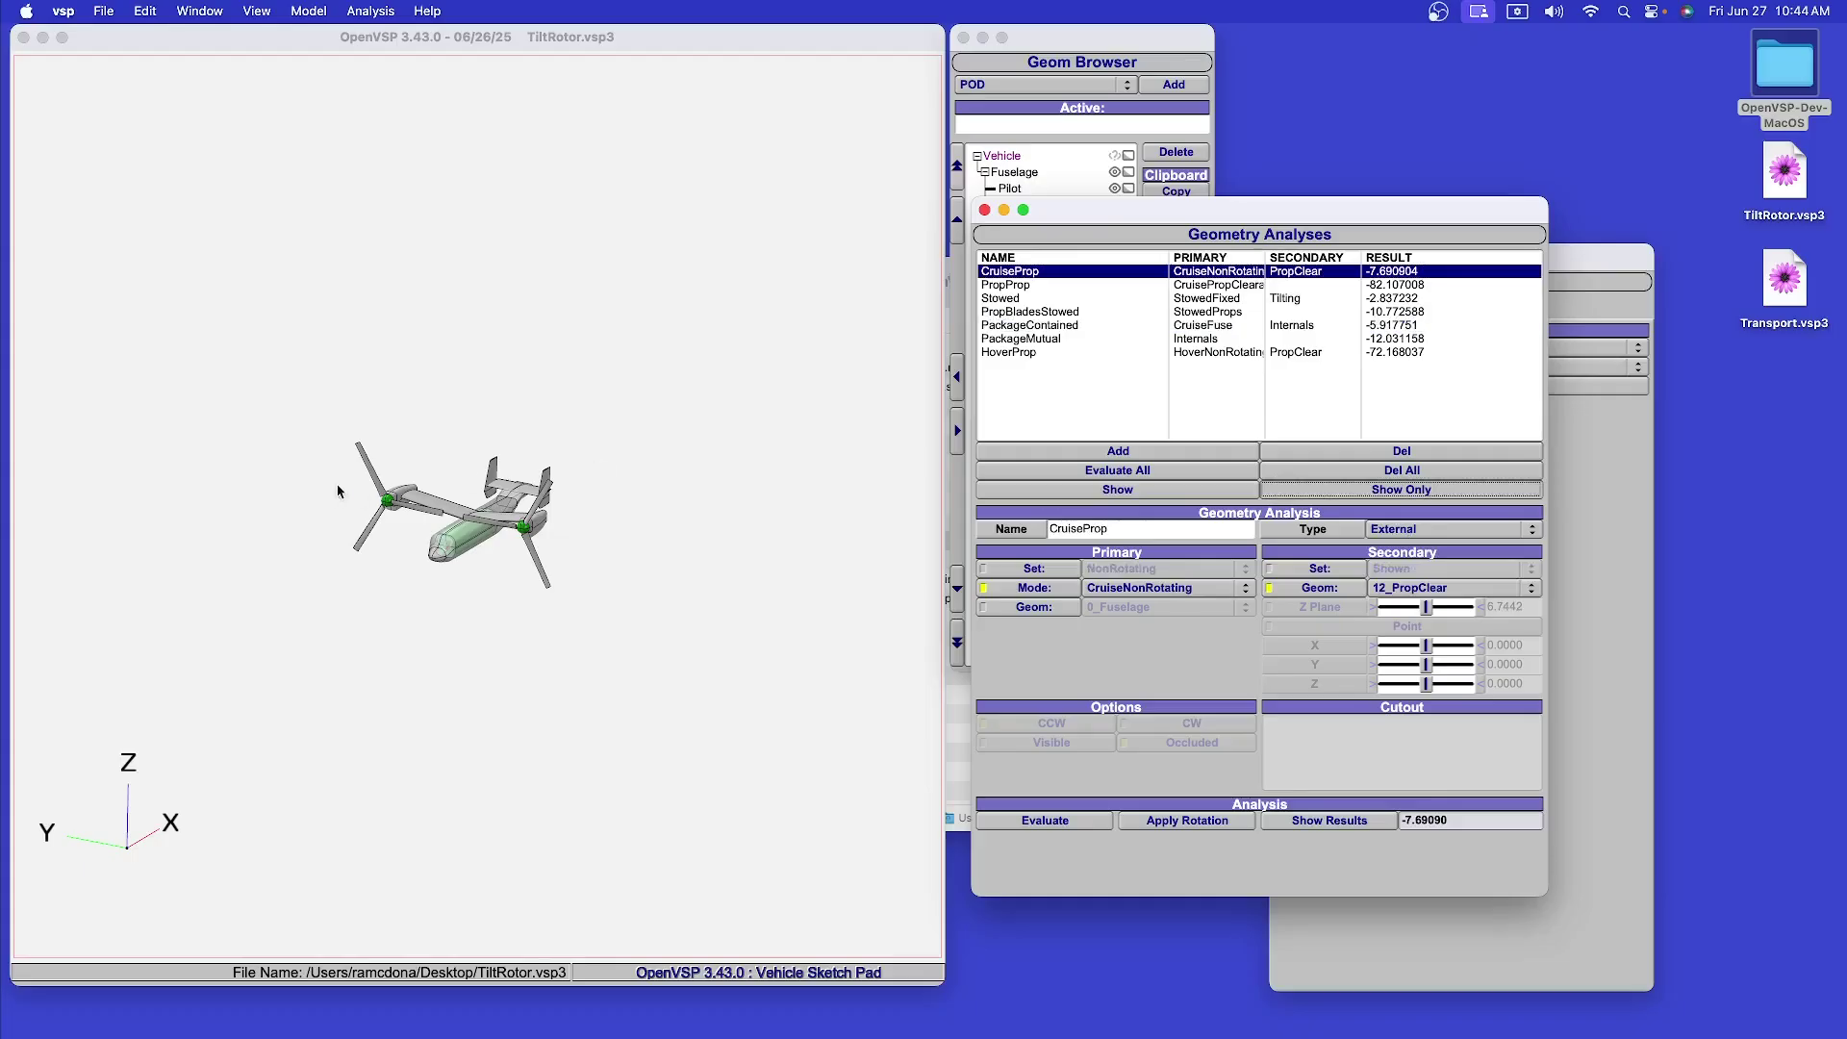
scroll(517, 433, up, 5)
drag(502, 502, 683, 395)
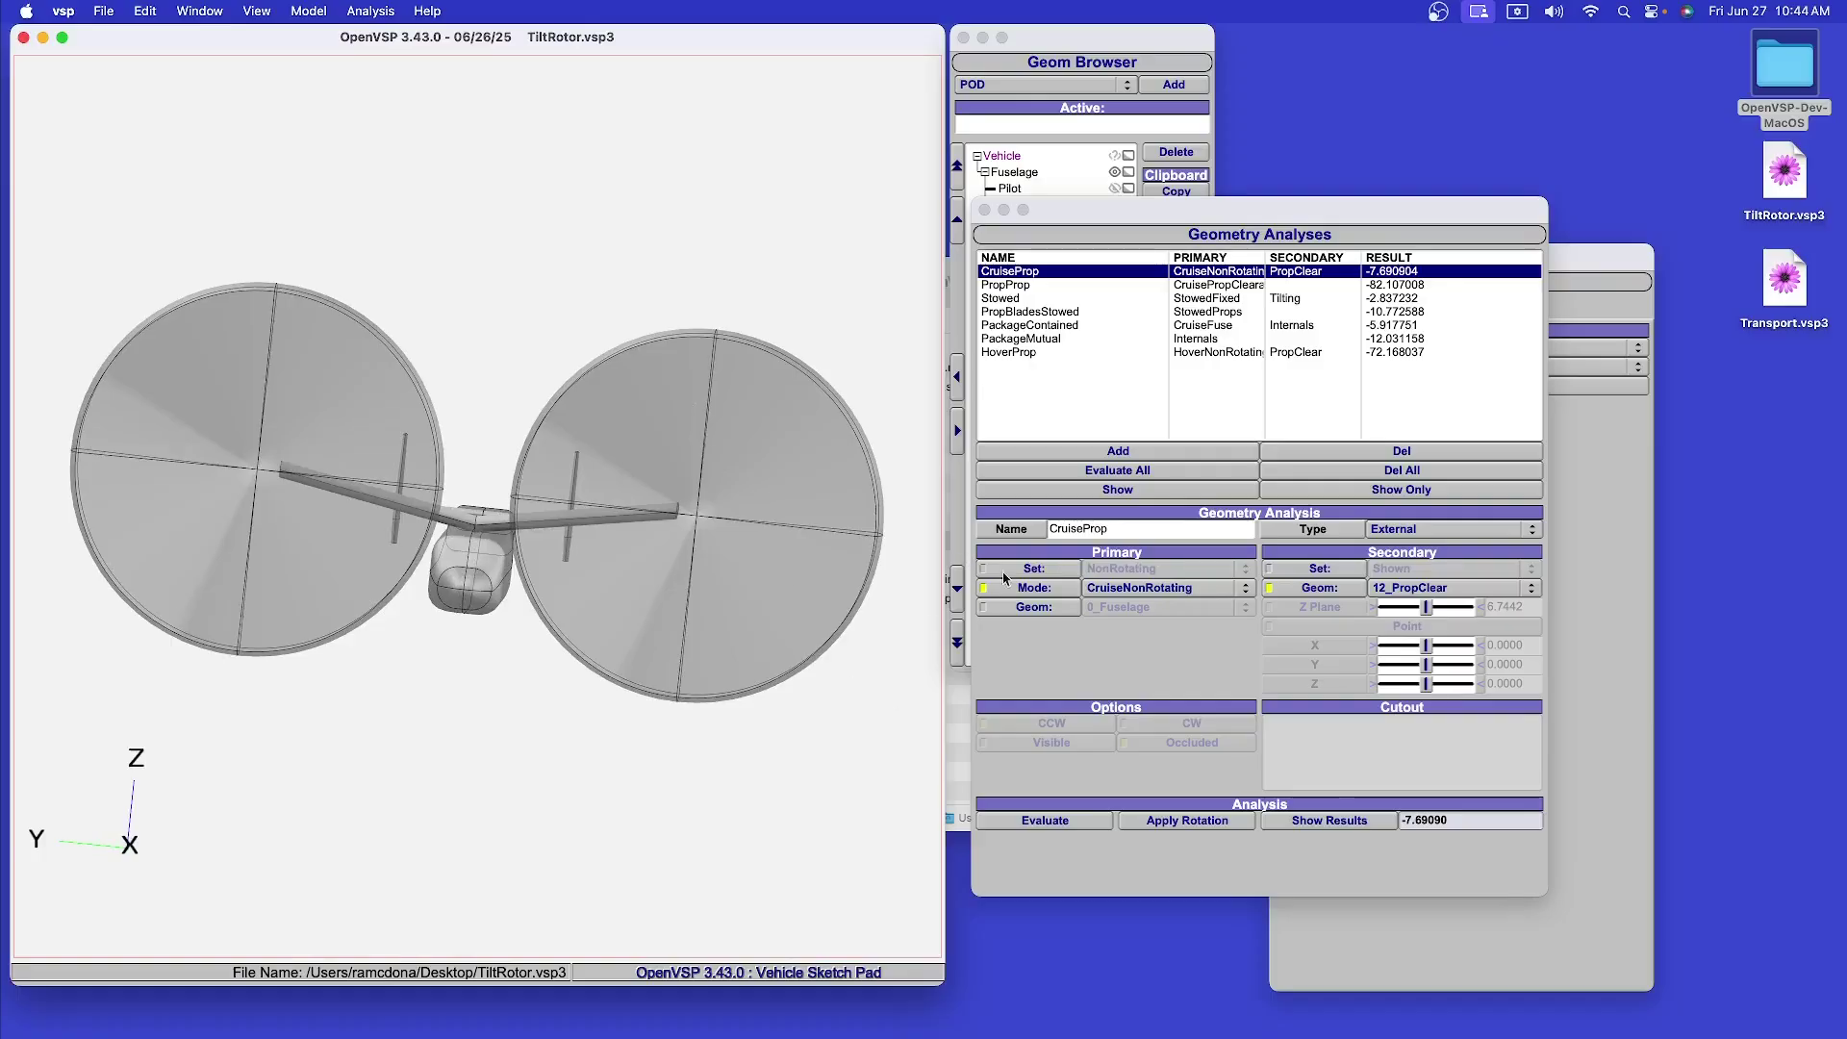
click(1070, 823)
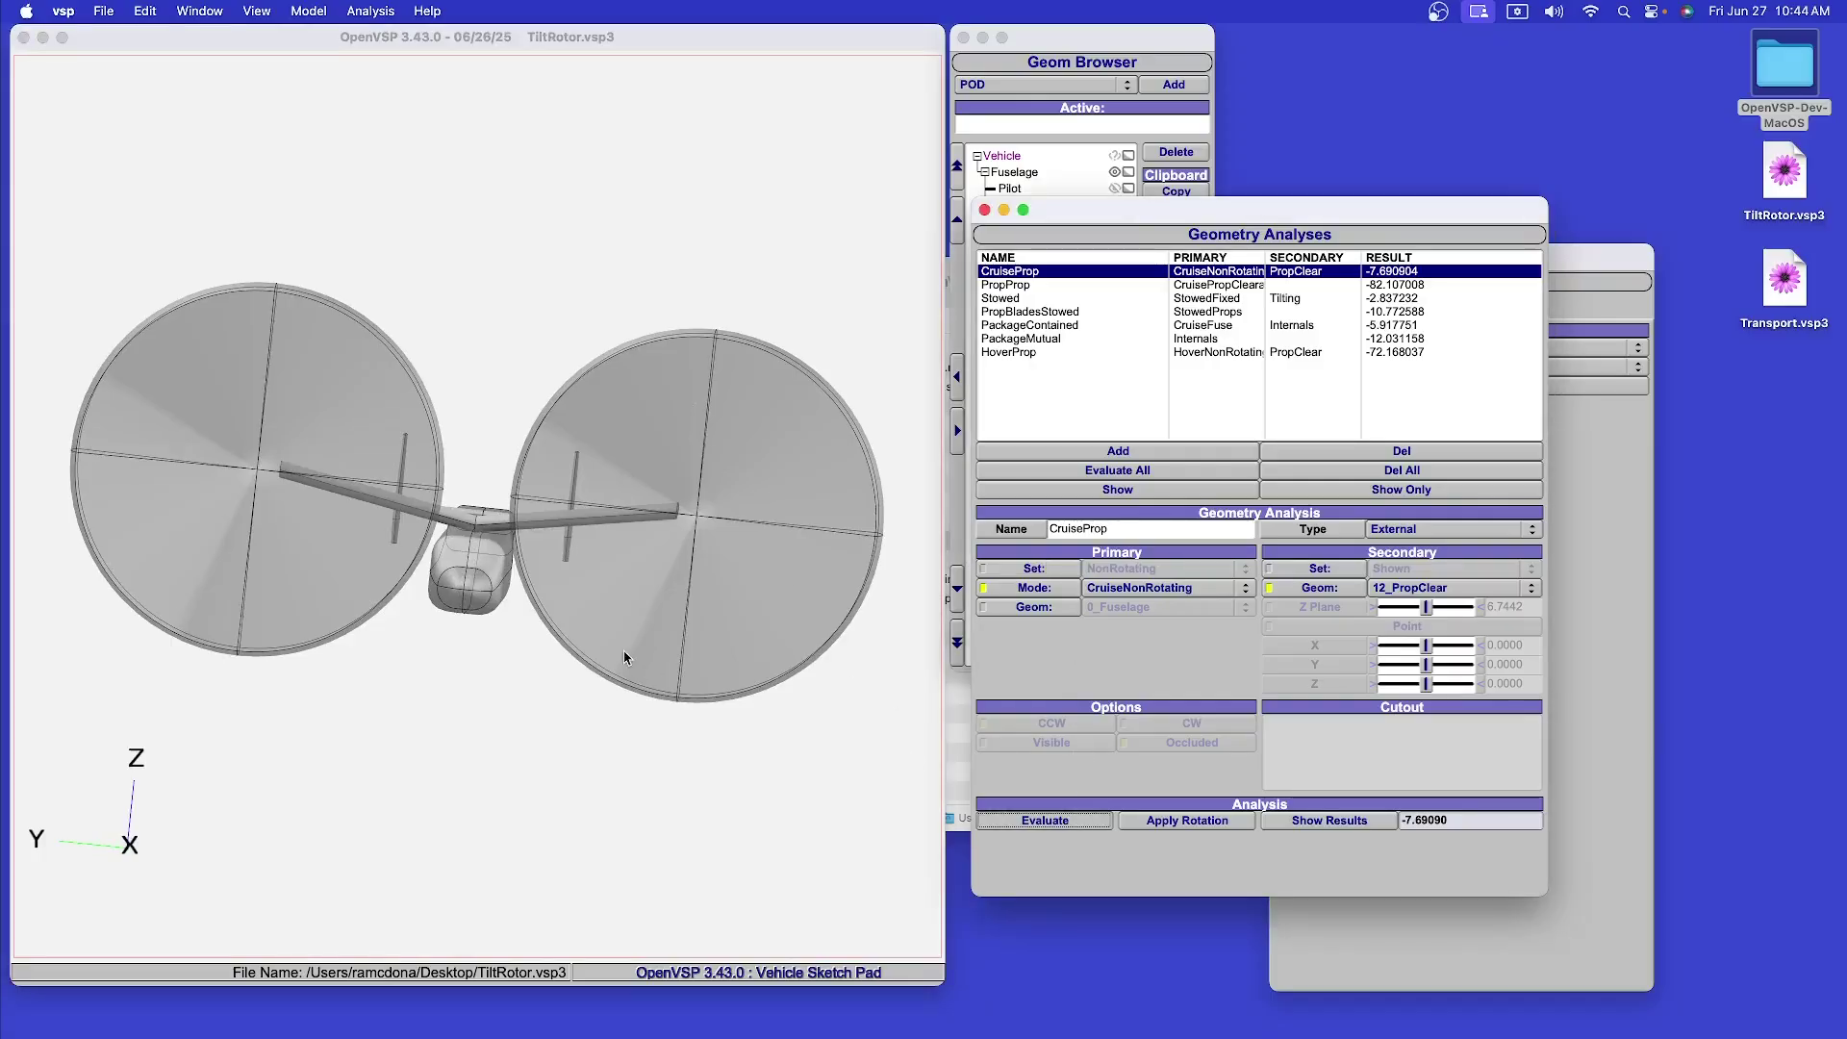
click(471, 541)
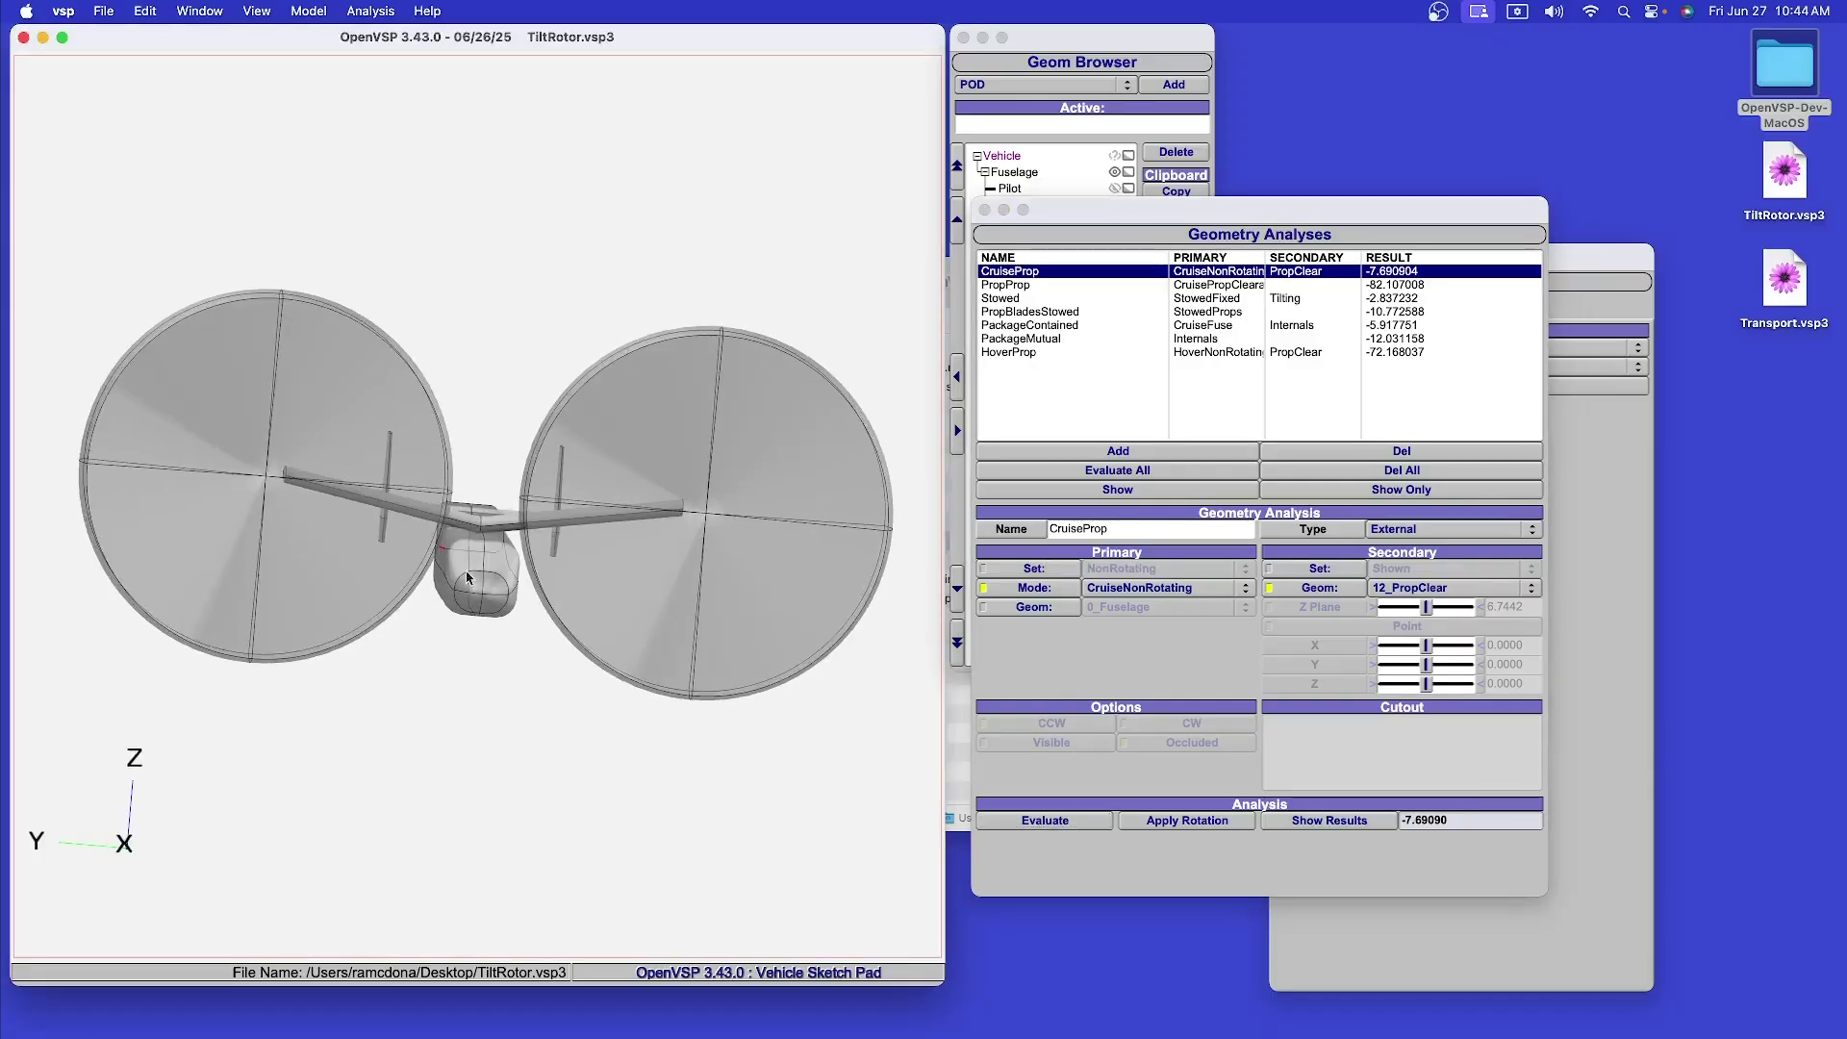
scroll(466, 558, up, 5)
drag(466, 558, 220, 580)
scroll(370, 612, down, 5)
drag(370, 612, 516, 628)
Show only PropProp's two rotor disks and evaluate, giving a -82.10701 clearance line.
click(1058, 285)
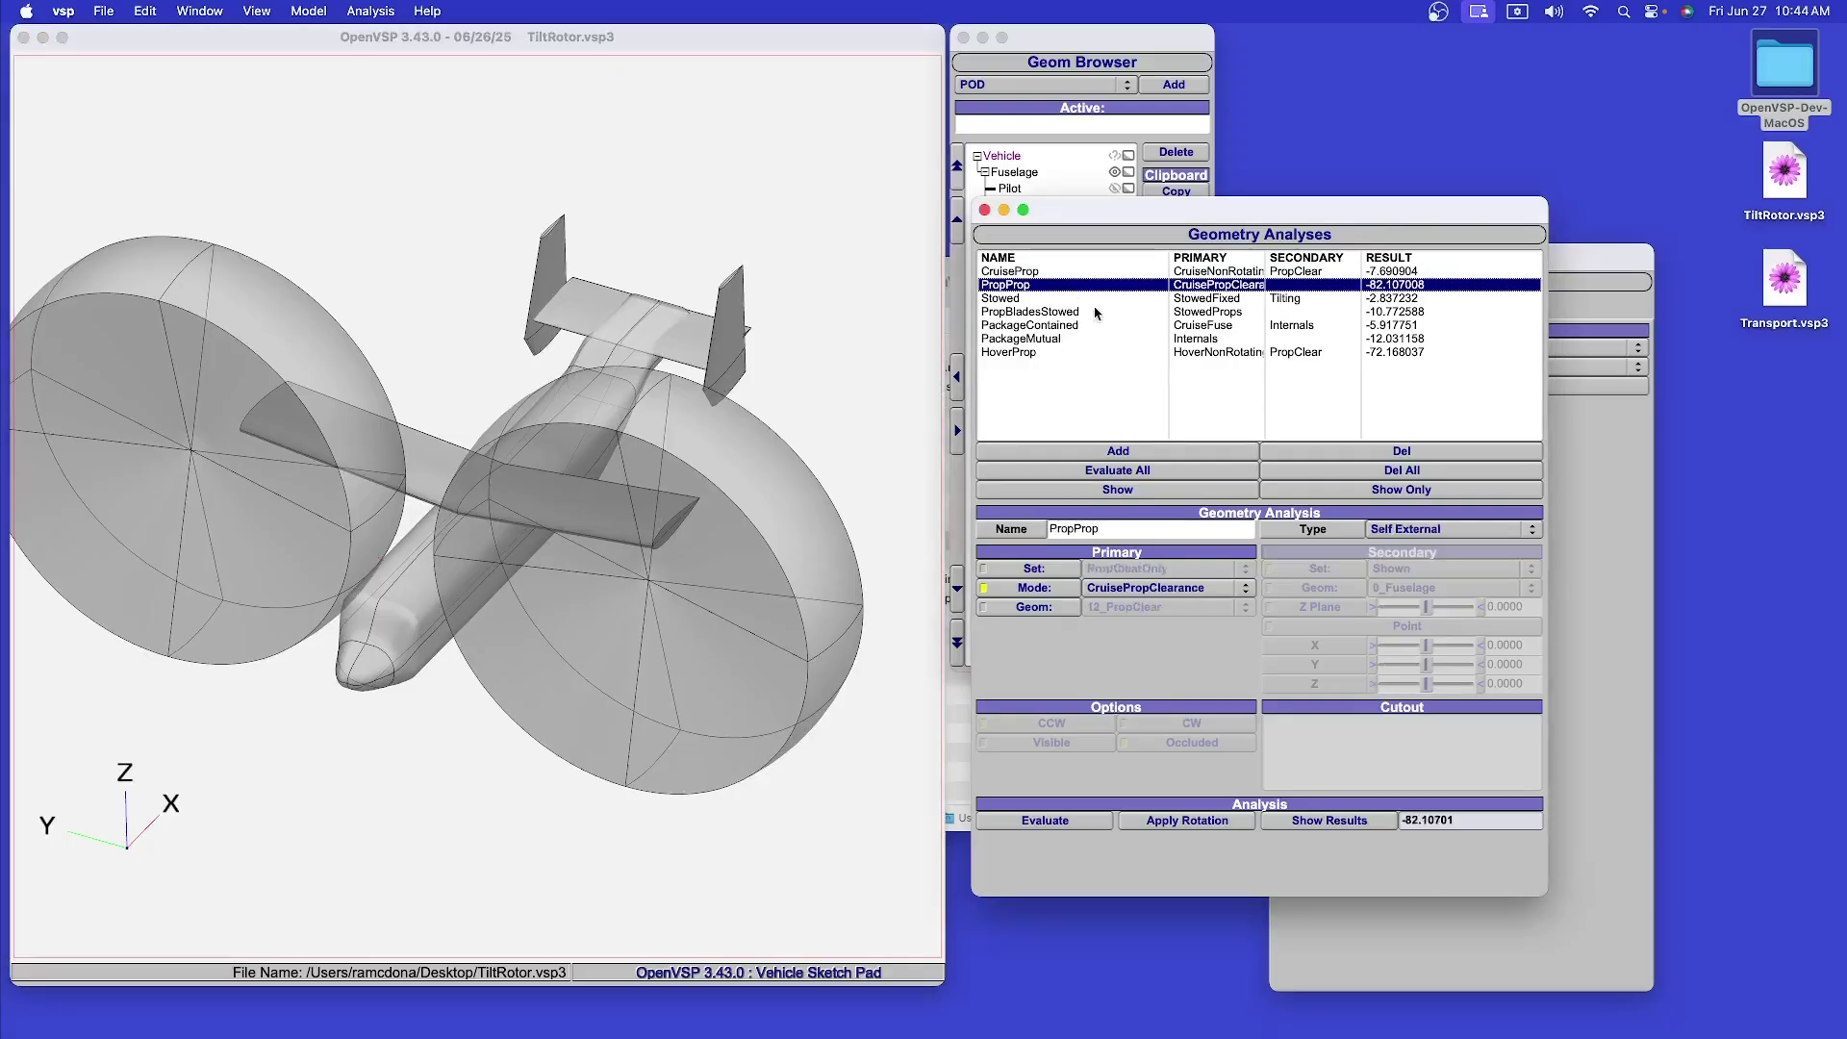
click(1314, 492)
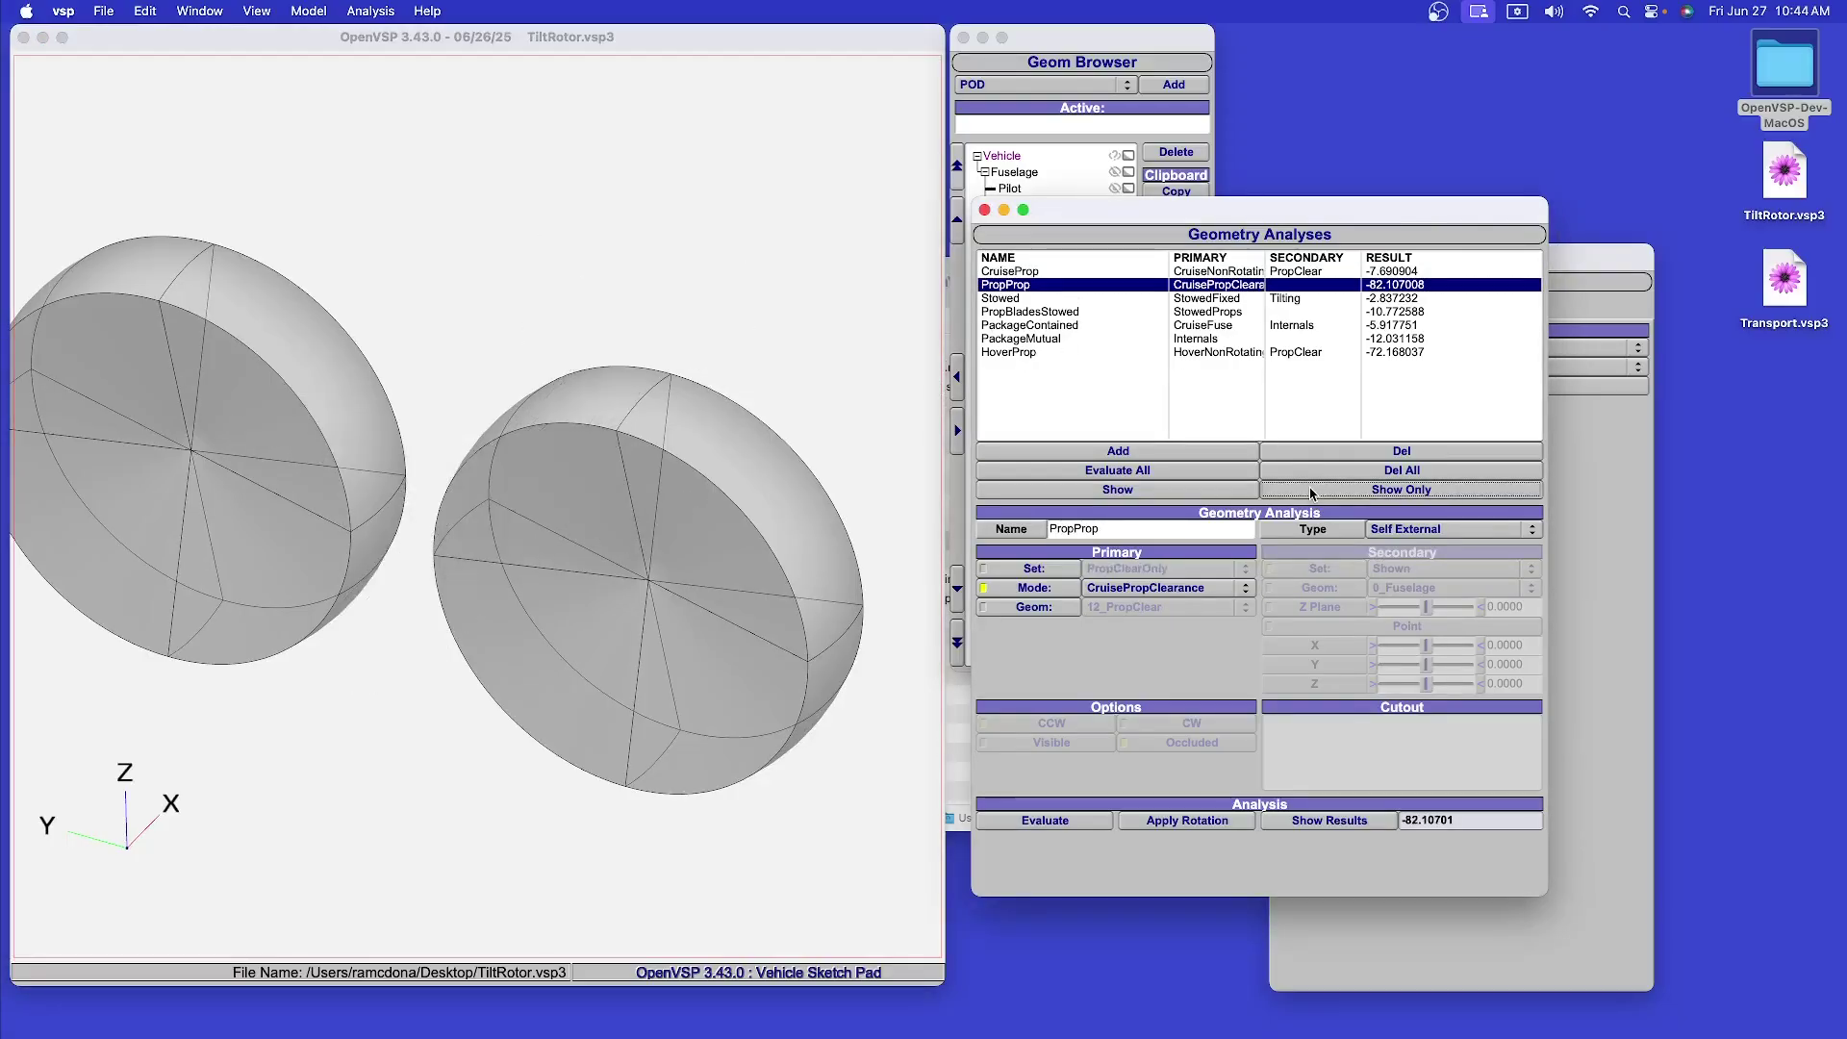
drag(414, 544, 855, 788)
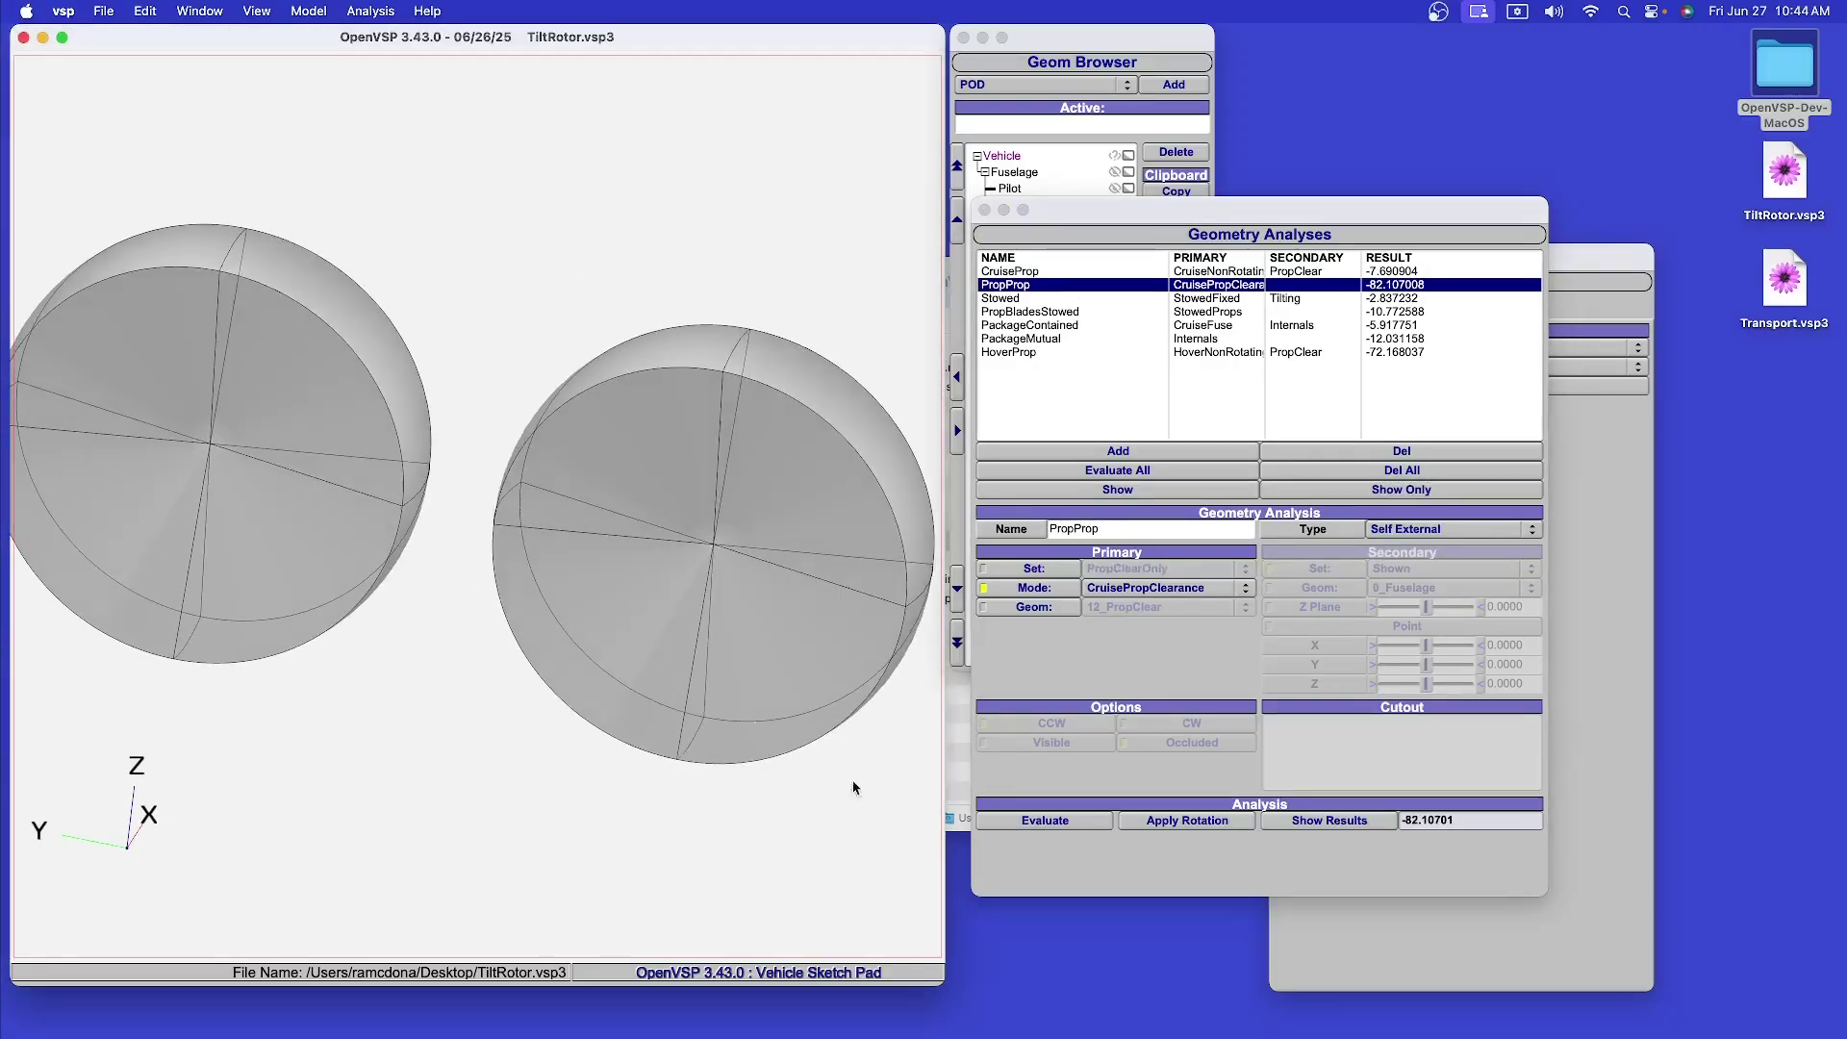
click(1021, 822)
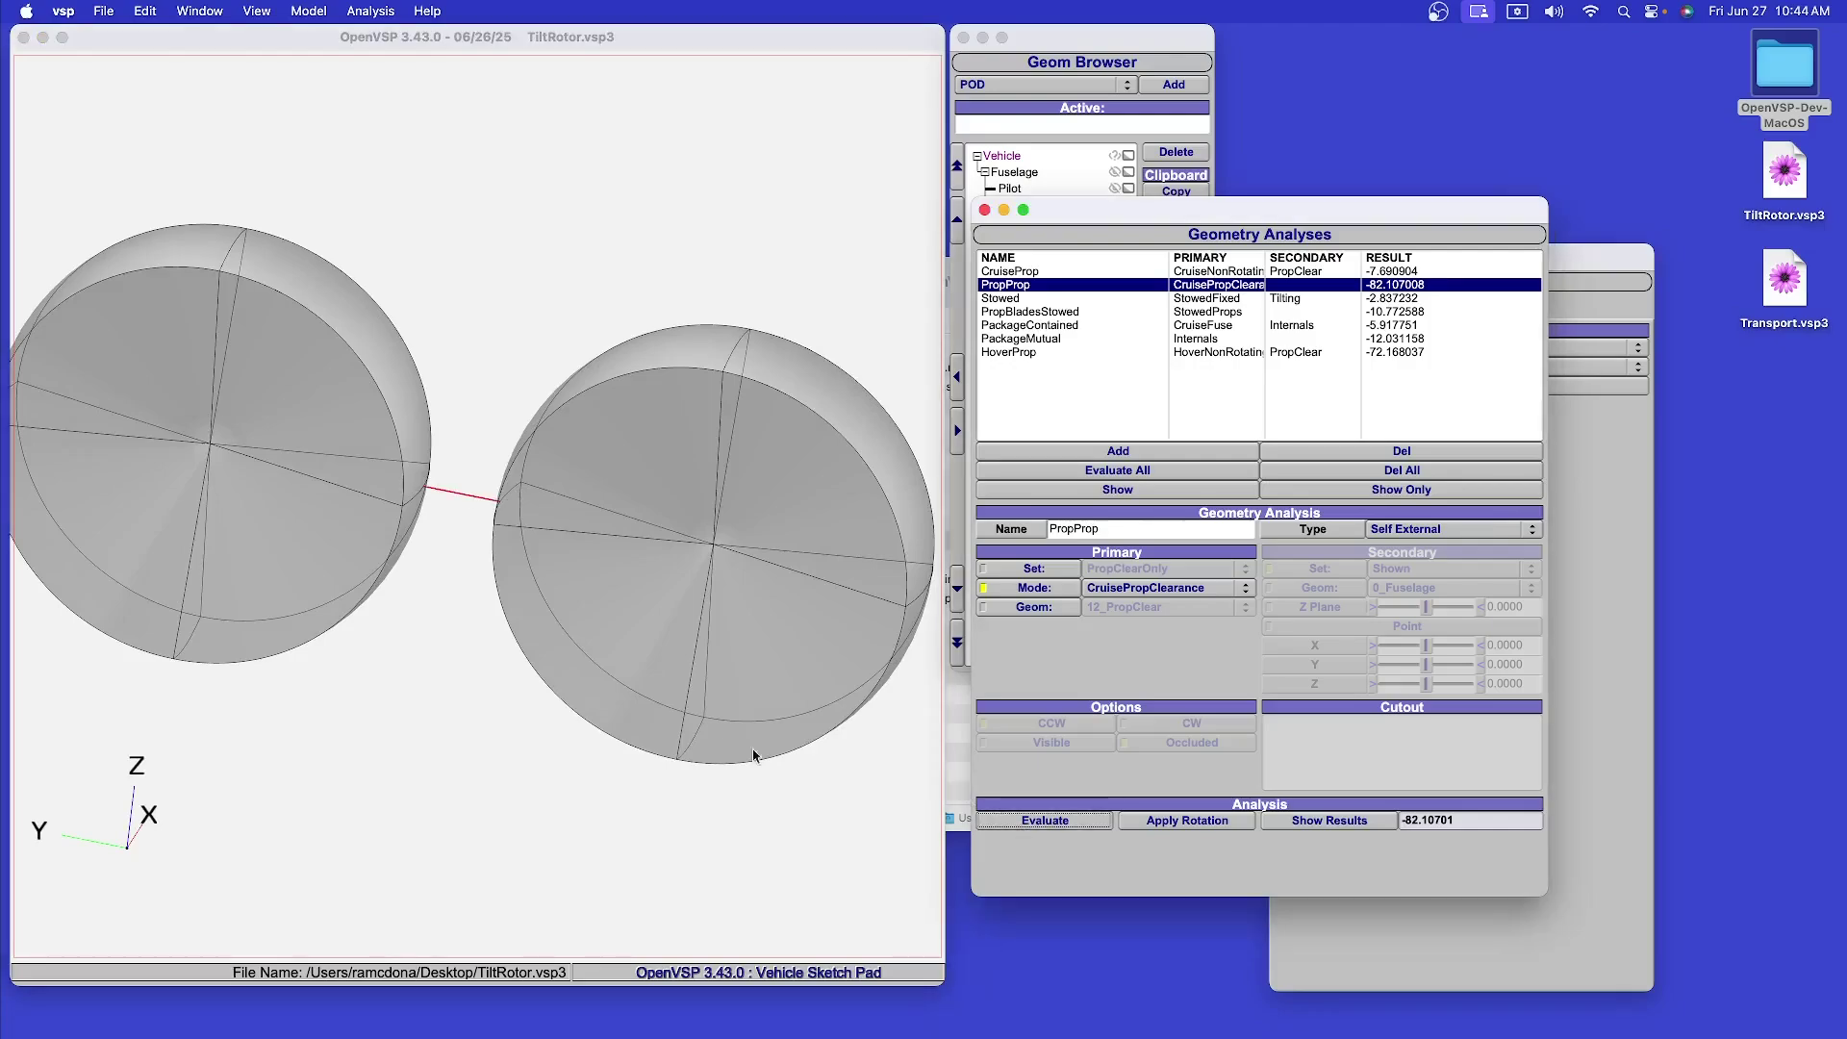
drag(619, 712, 477, 554)
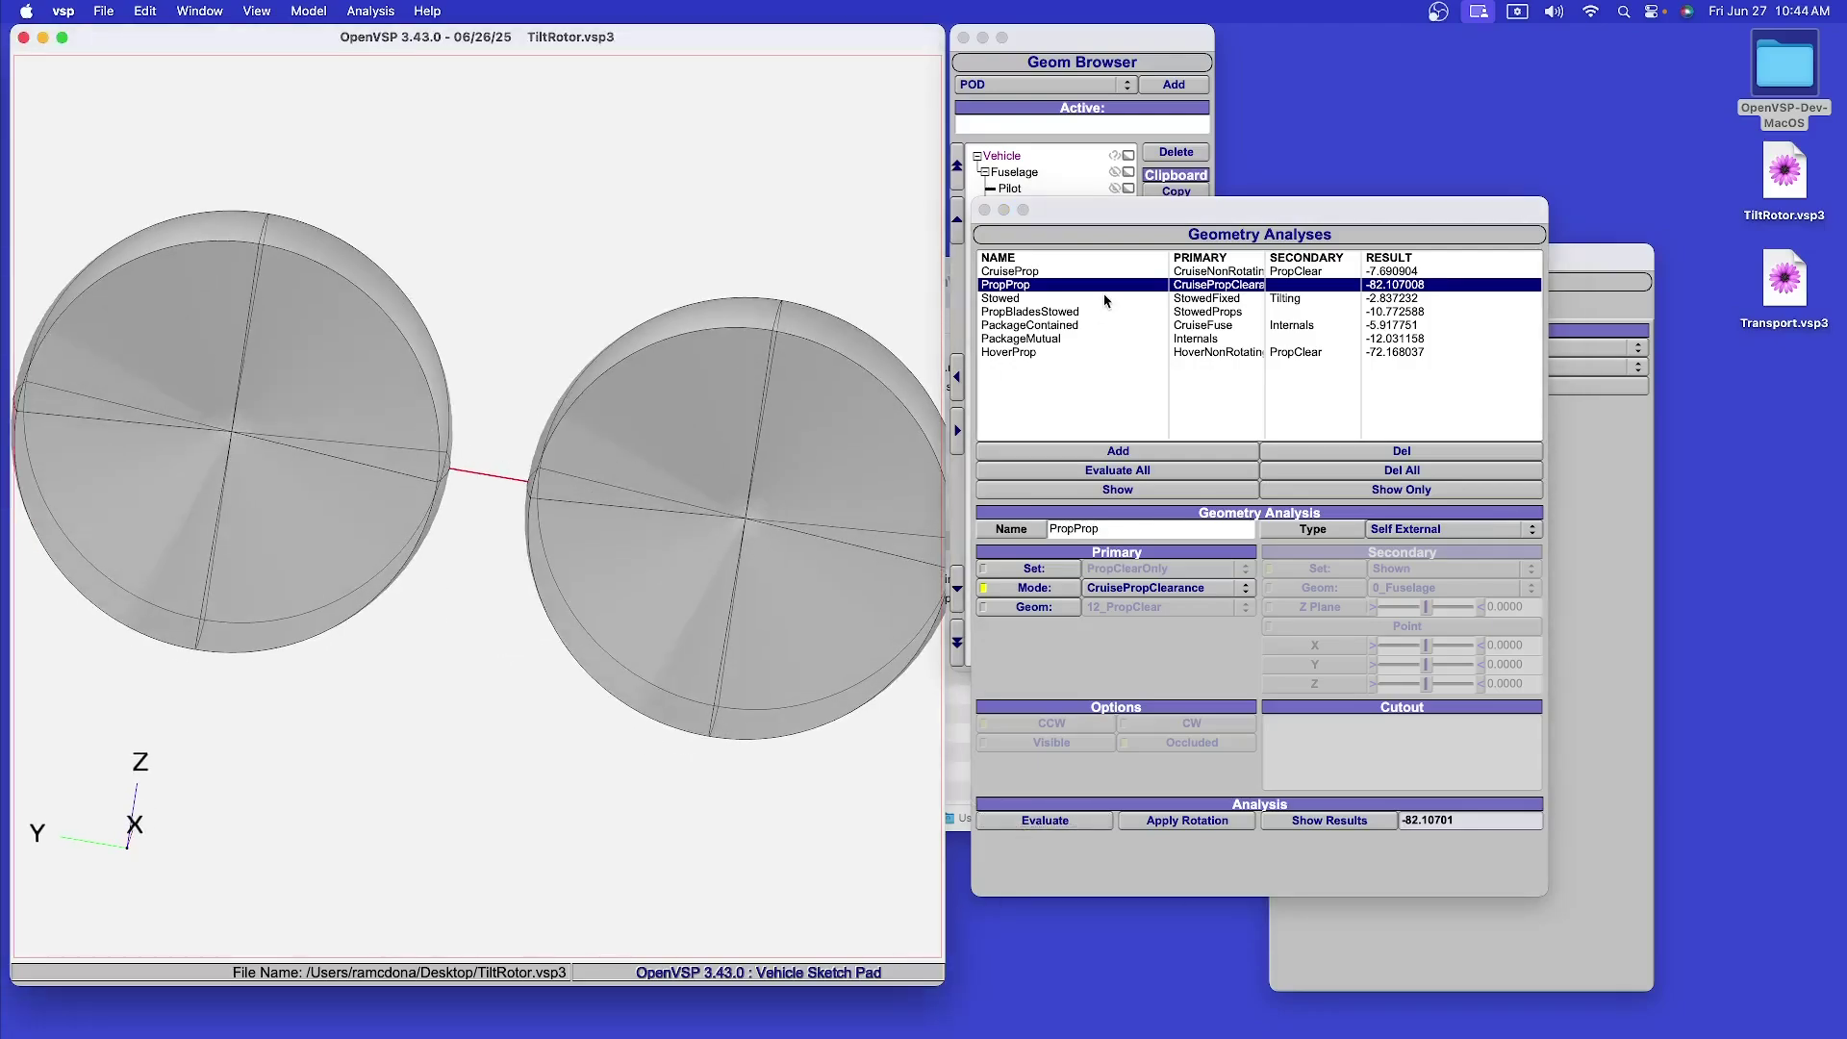
Show only and evaluate the Stowed analysis (-2.83723), zooming onto the nacelle and tail.
click(1037, 299)
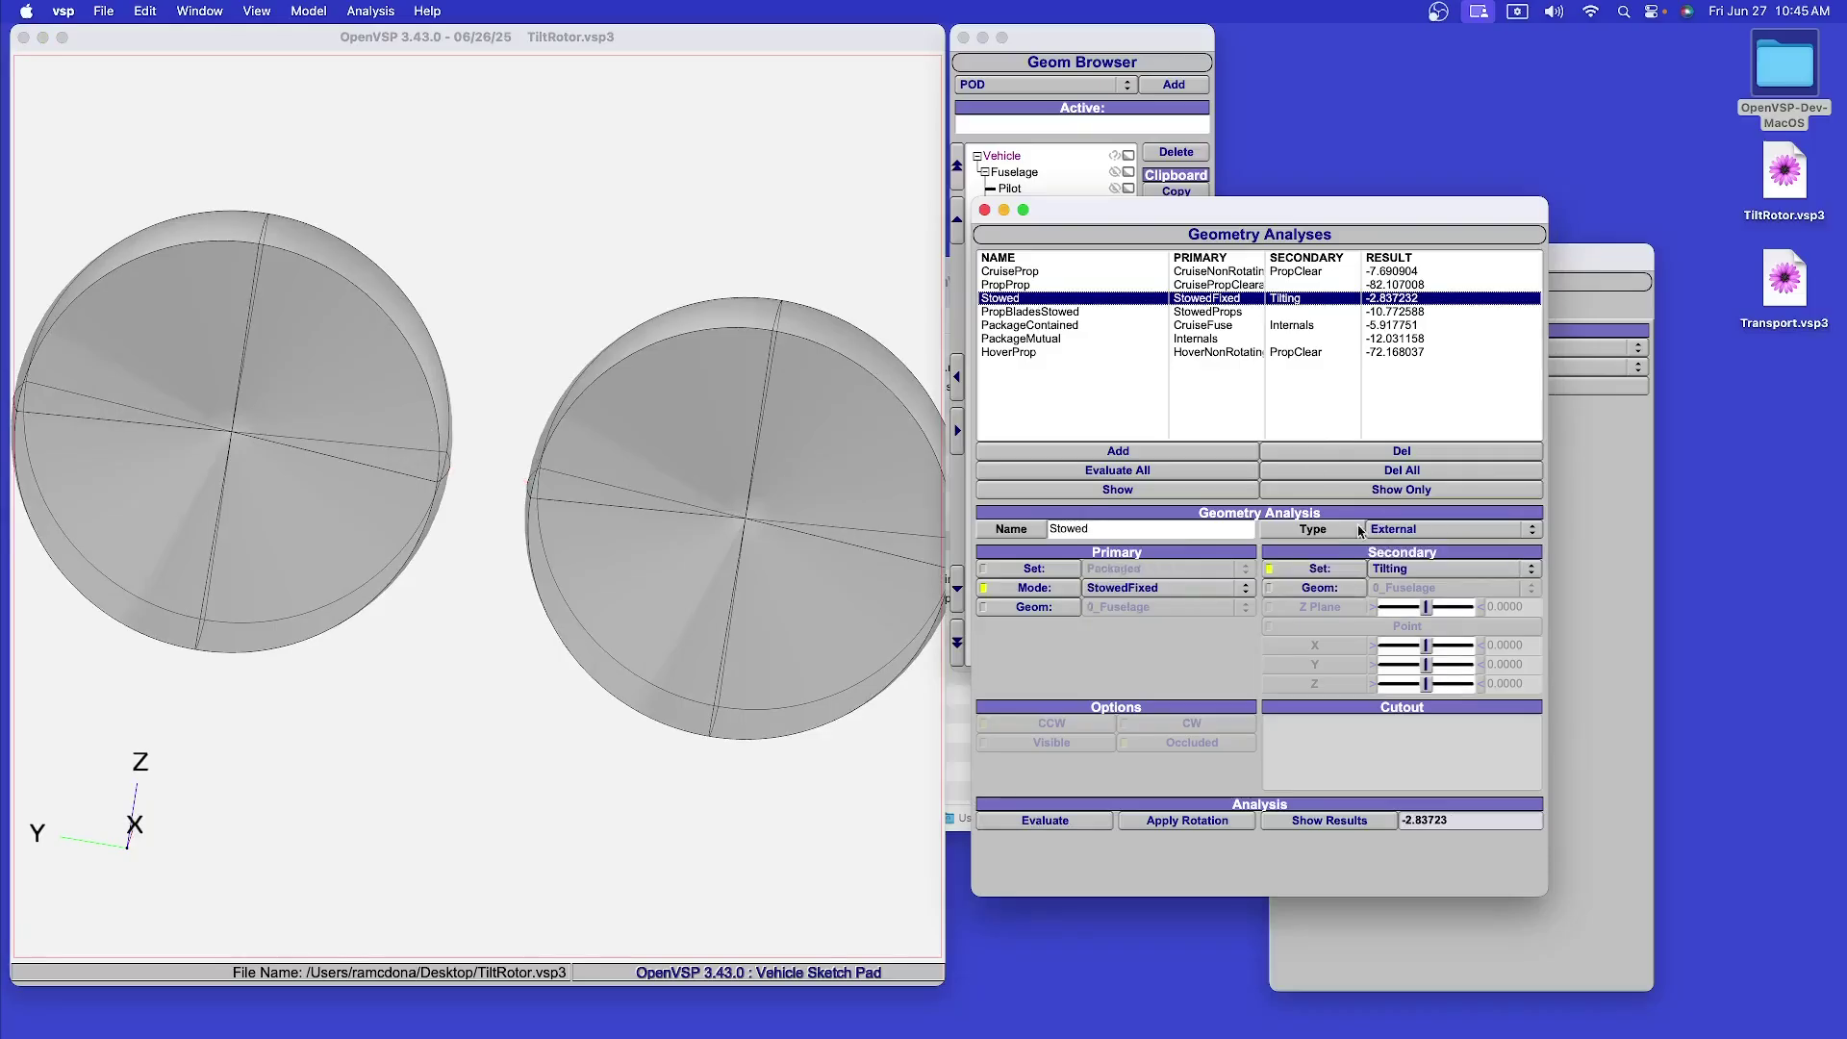
click(1357, 492)
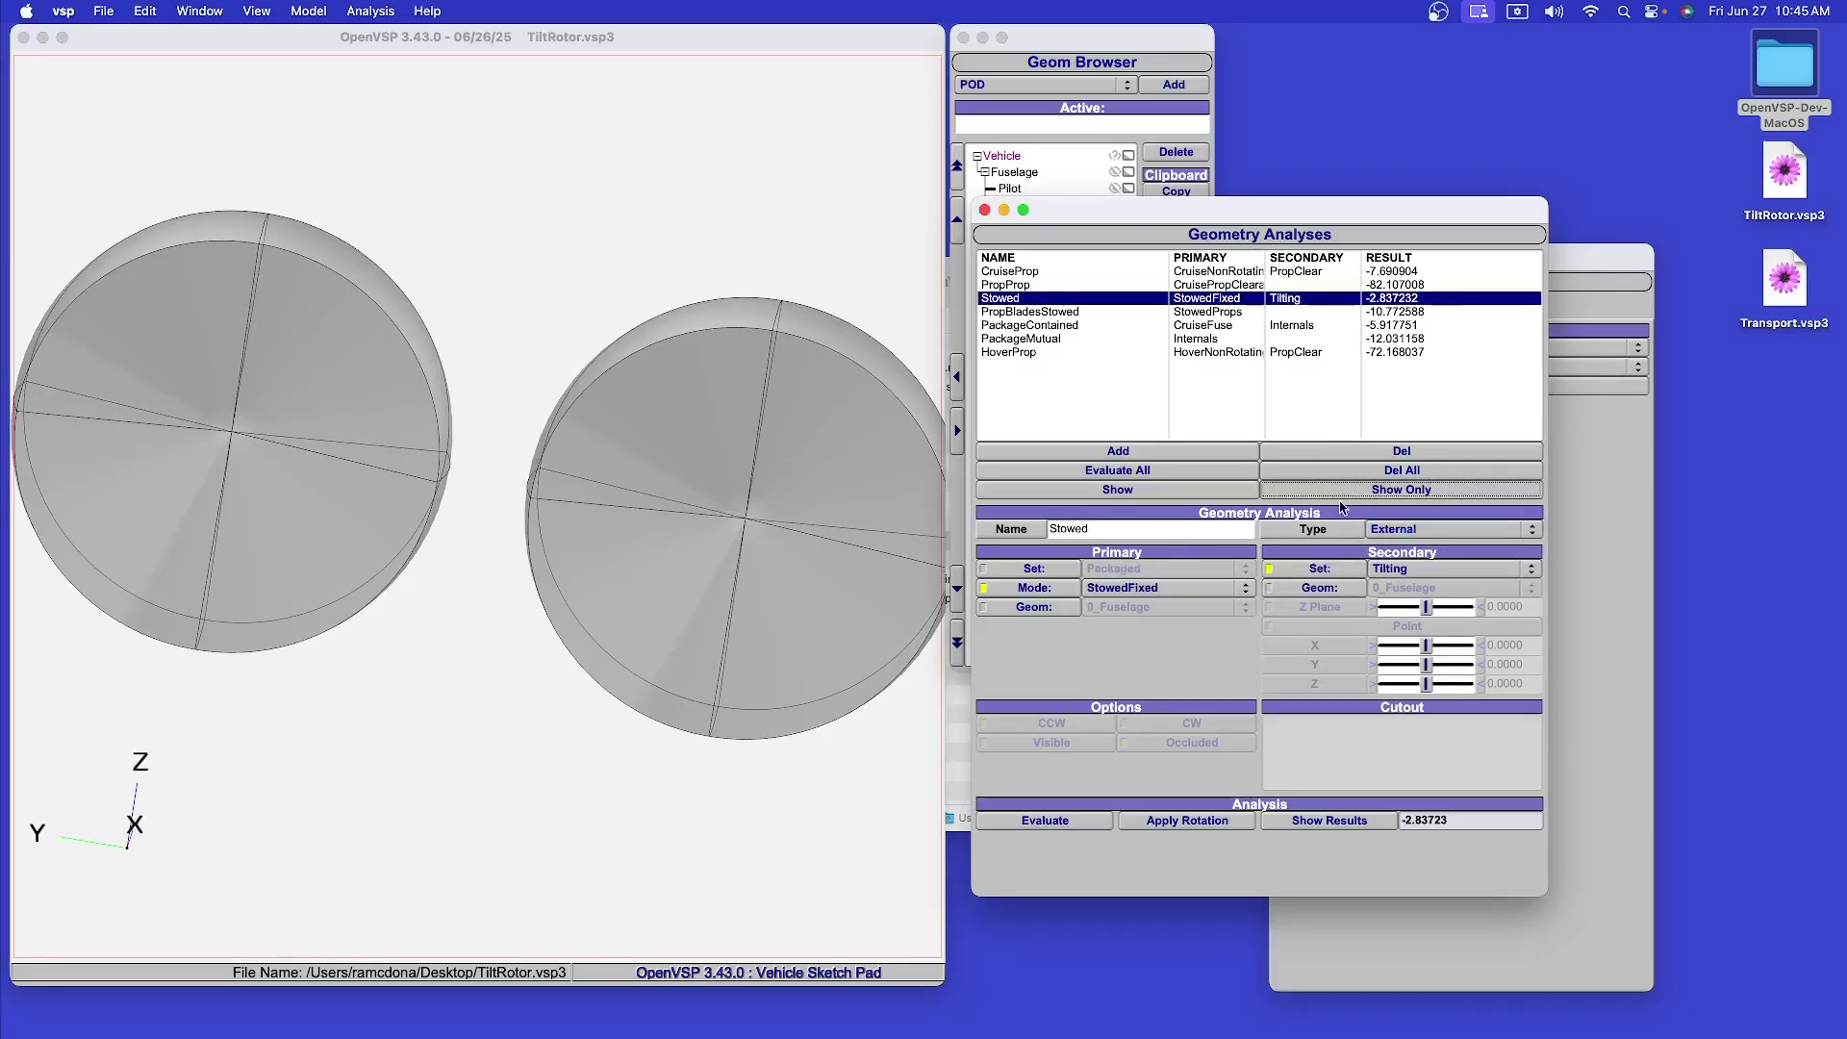
click(1087, 823)
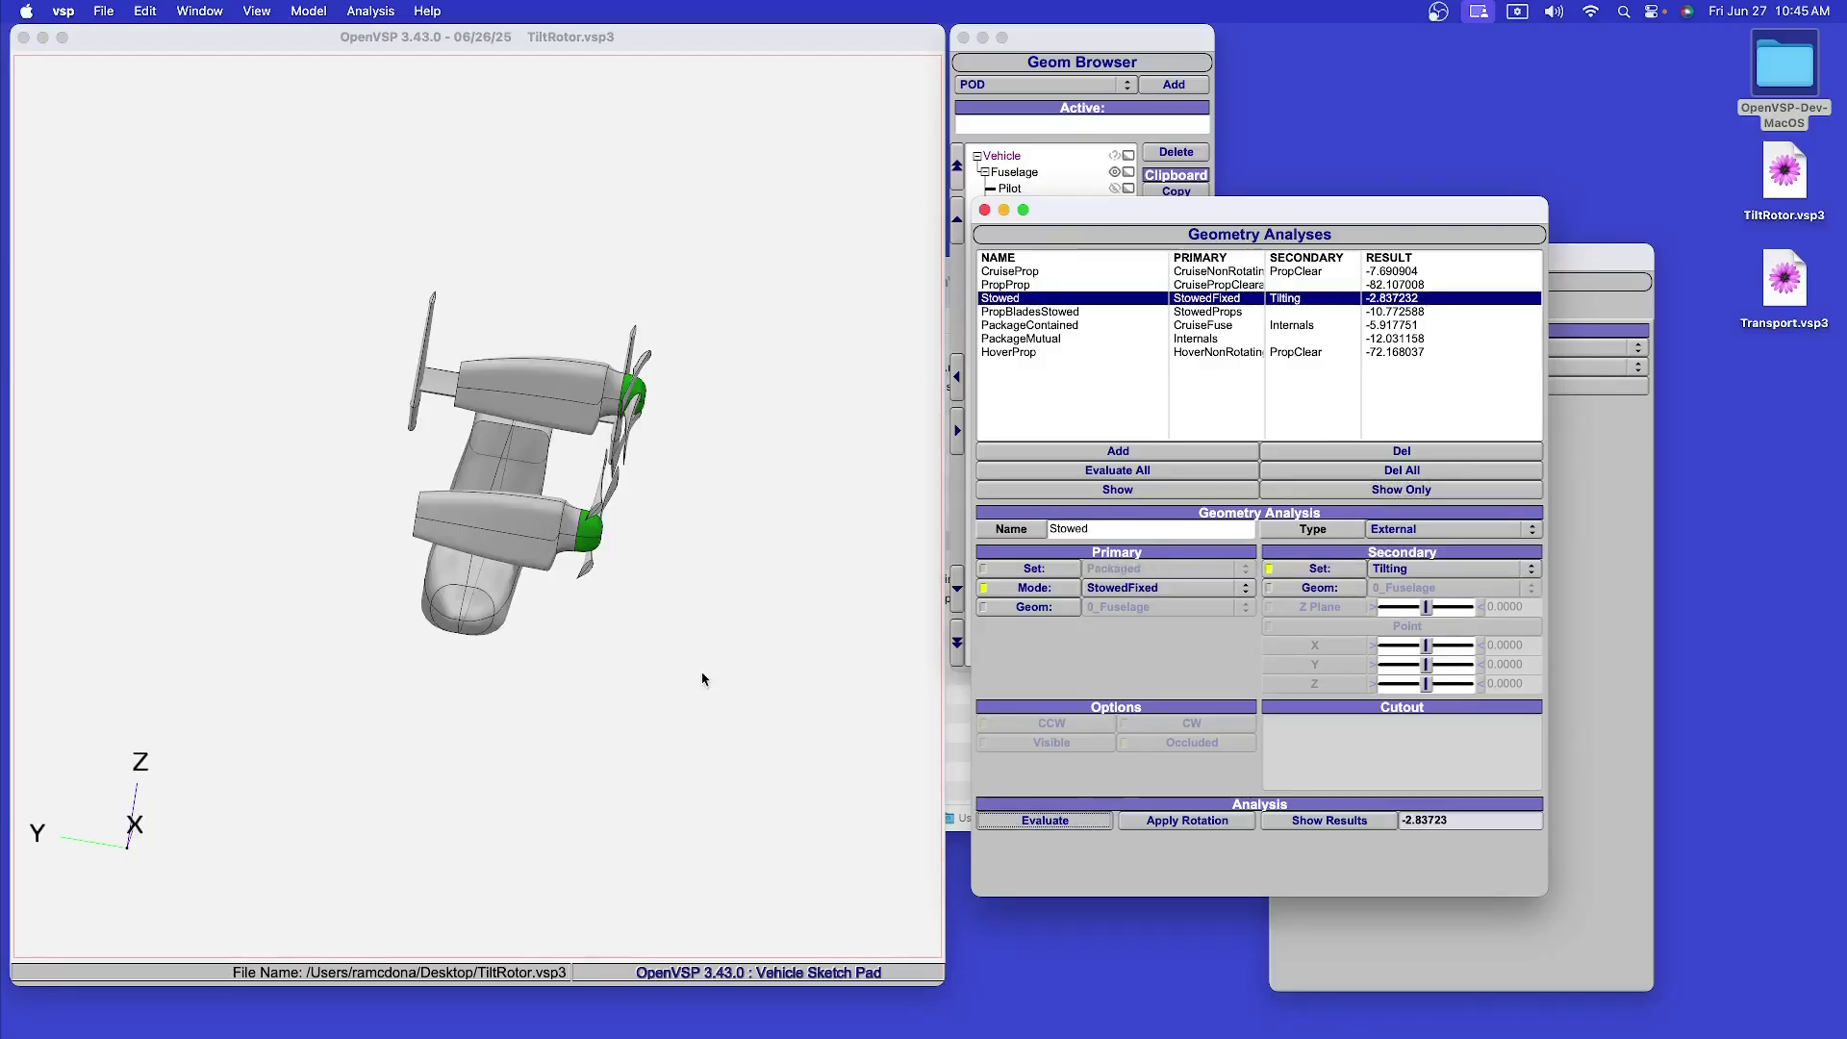
drag(701, 660, 312, 413)
scroll(545, 407, up, 3)
scroll(546, 406, up, 5)
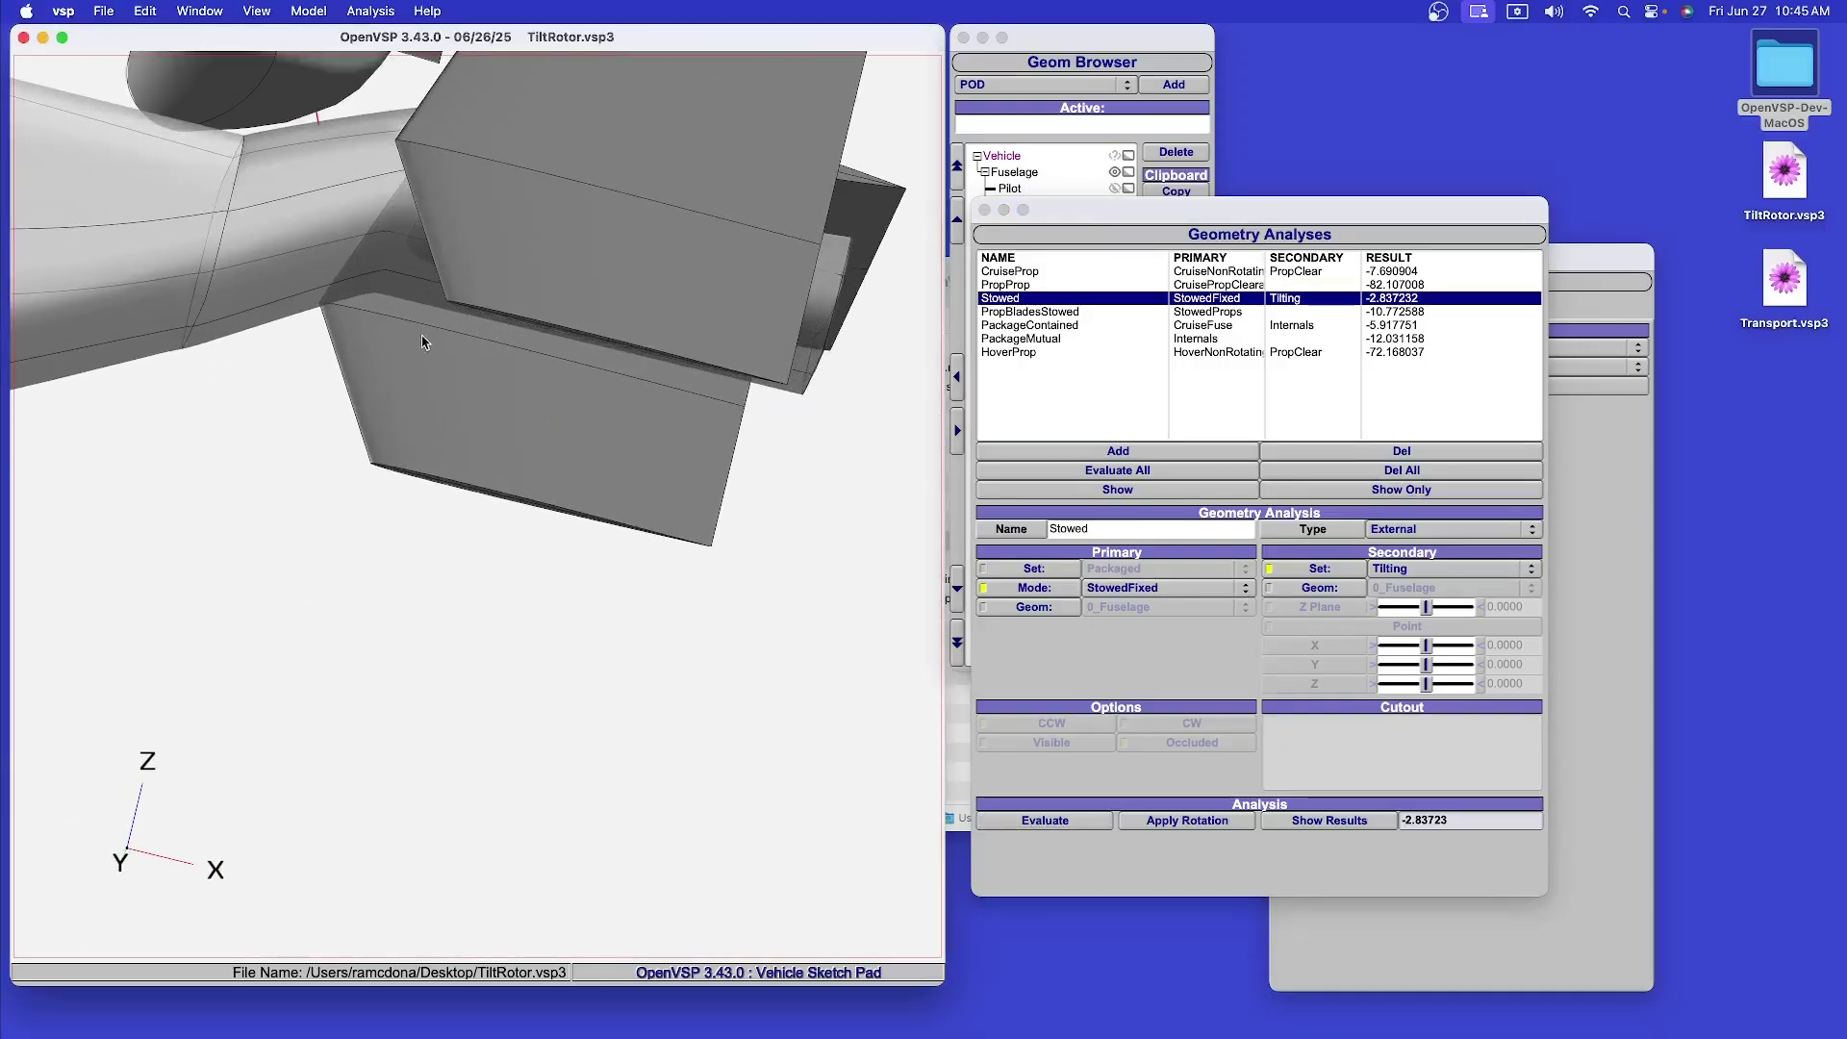
right_drag(417, 363, 486, 303)
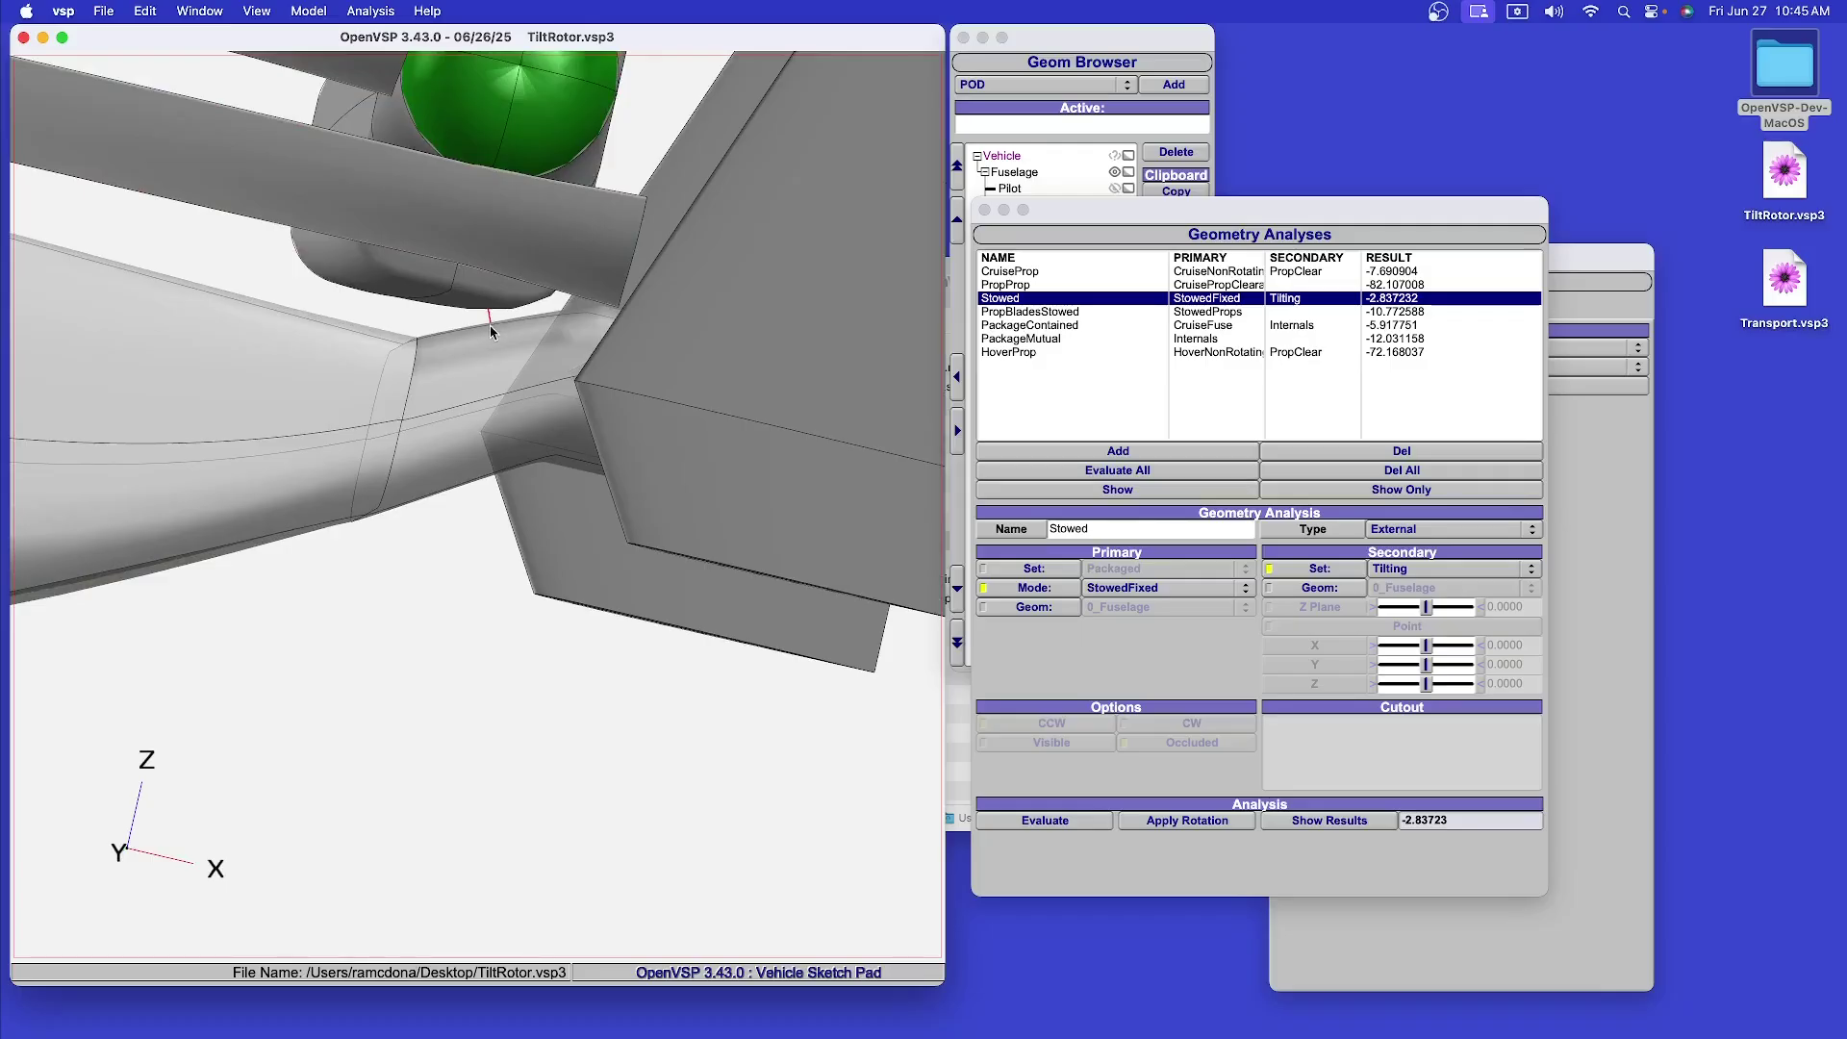
Evaluate PropBladesStowed on the six stowed blades, then show only PackageContained's geometry.
click(1046, 312)
click(1346, 489)
scroll(472, 680, down, 10)
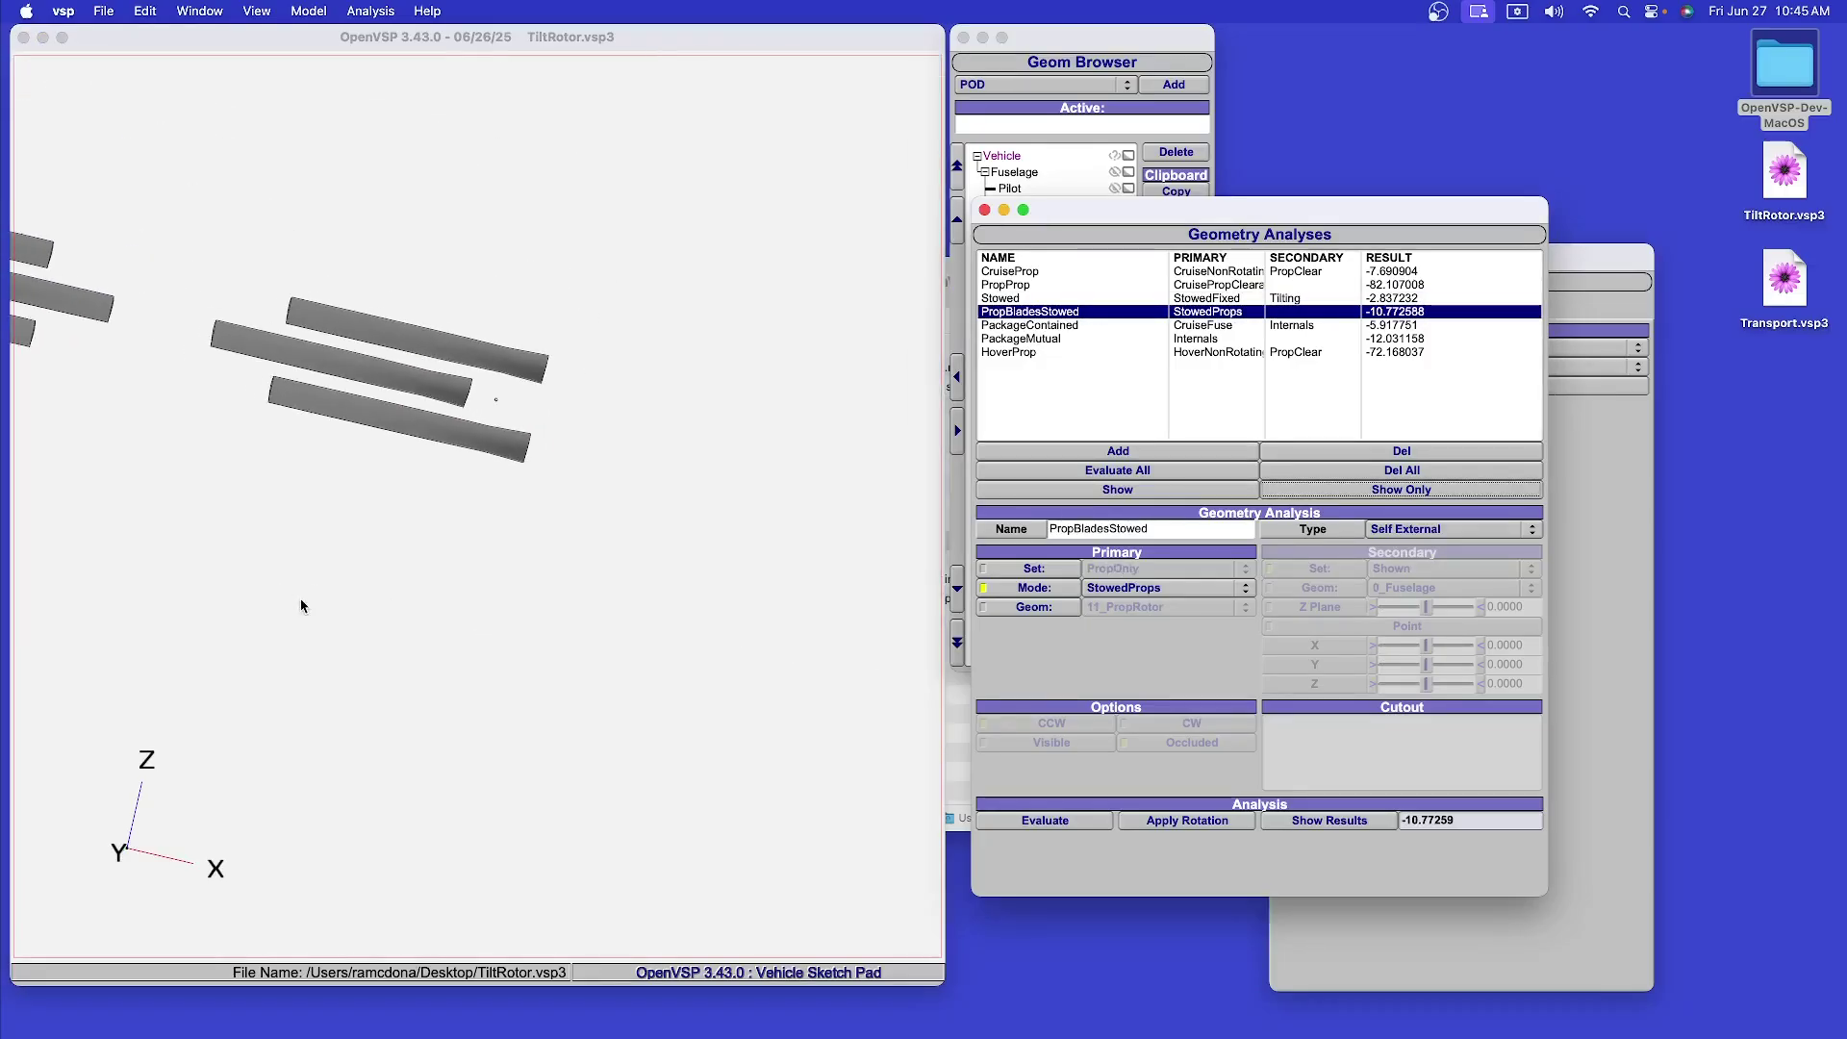
drag(330, 541, 577, 679)
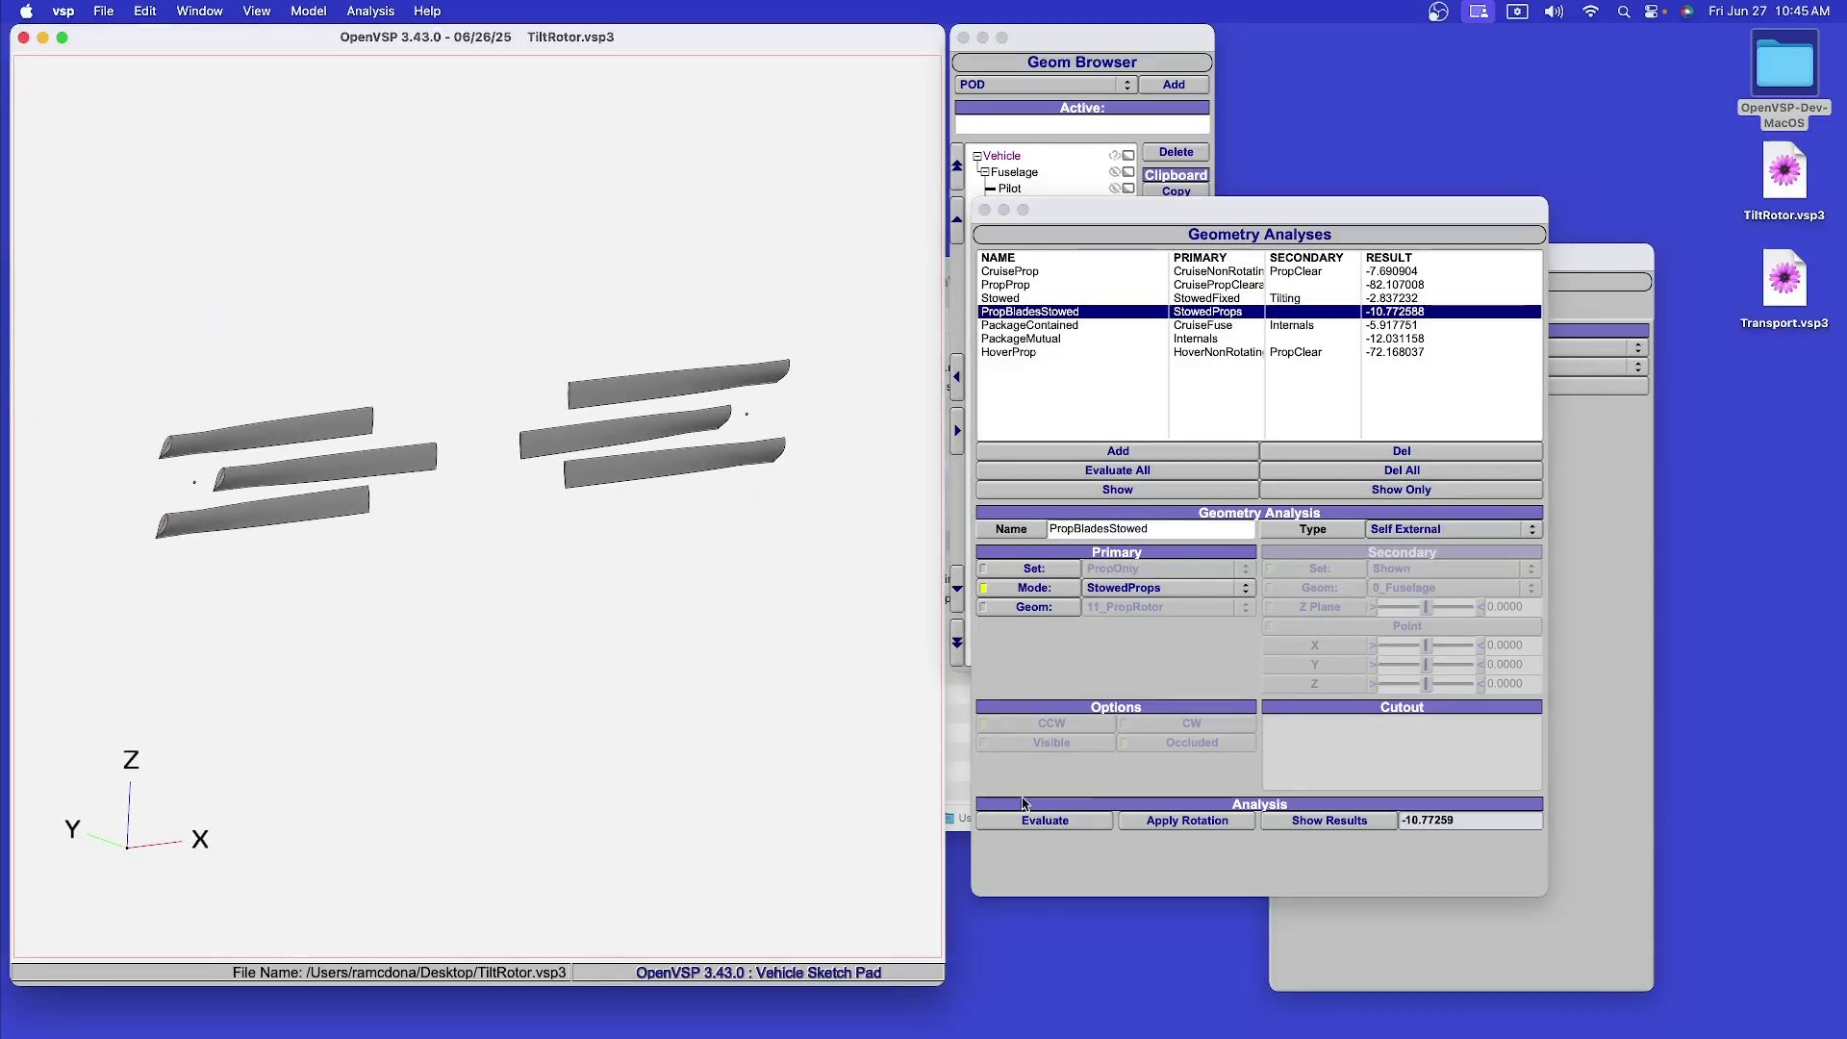
click(1039, 823)
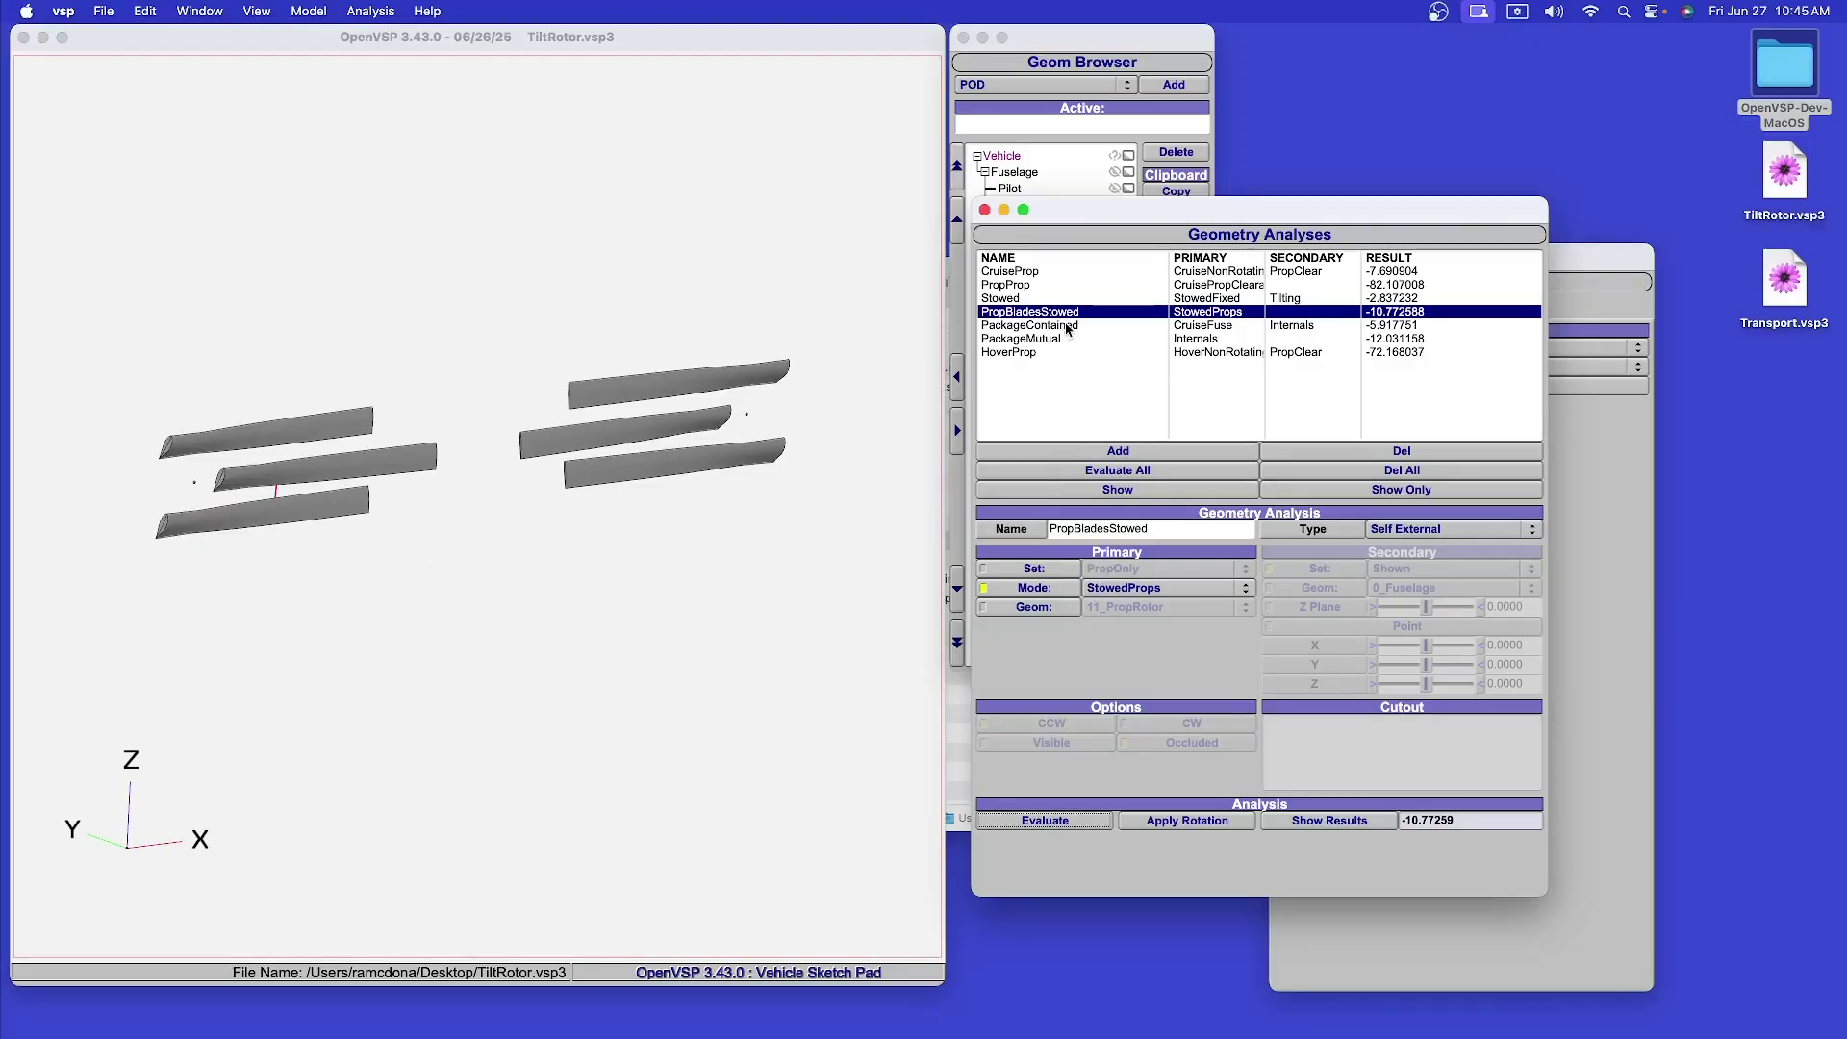
click(1070, 326)
click(1342, 492)
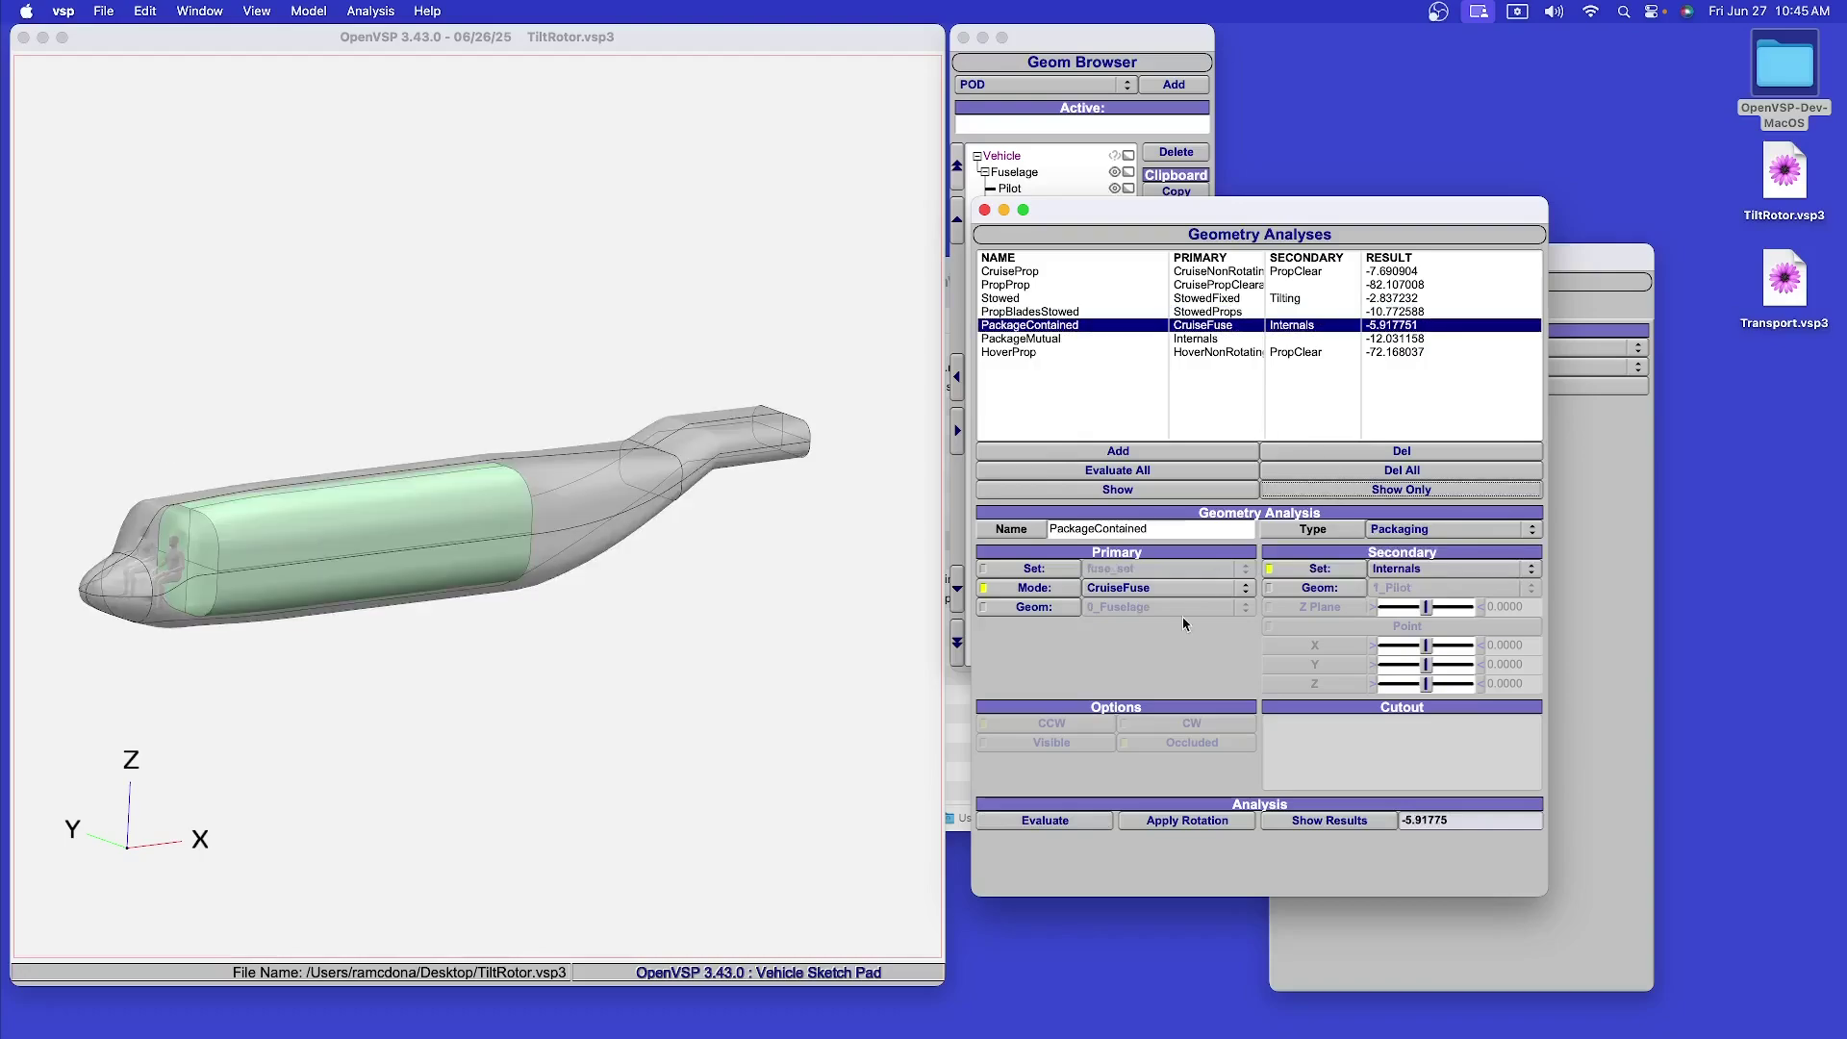
Evaluate PackageContained and inspect the green package's aft end inside the fuselage.
click(1056, 824)
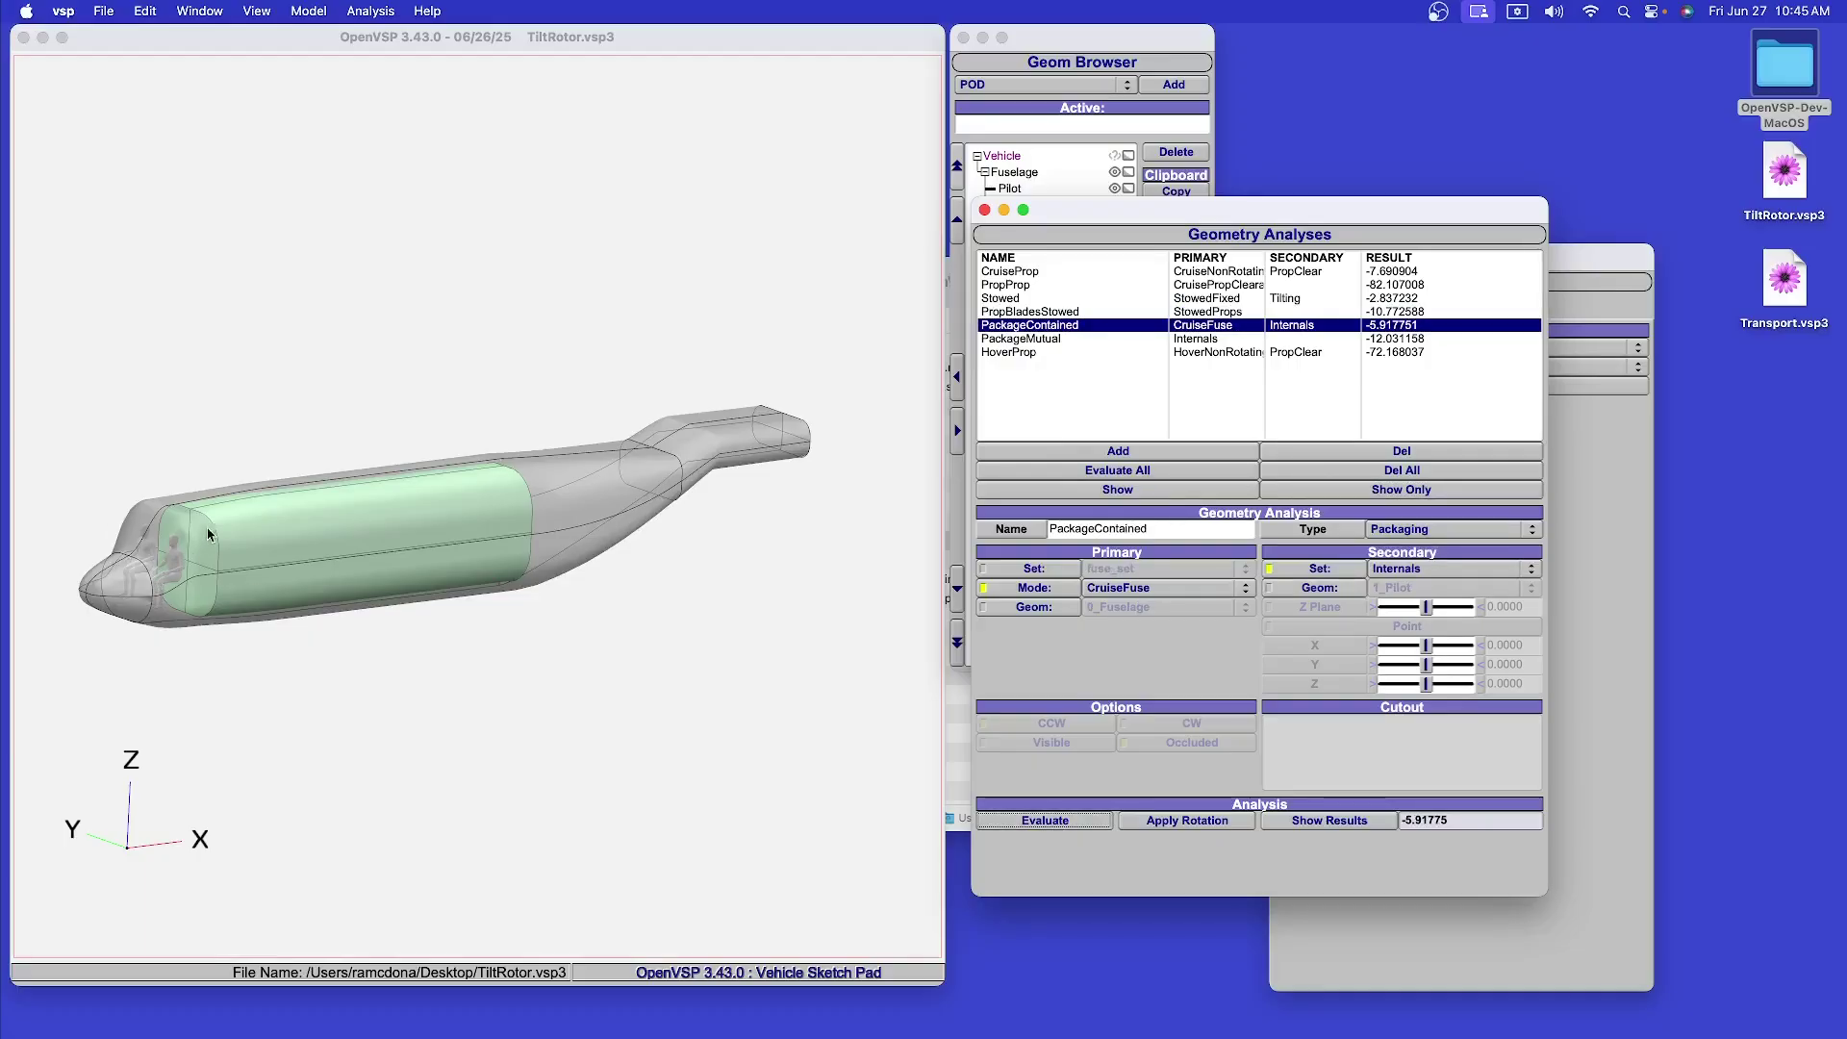
click(183, 562)
scroll(183, 563, up, 10)
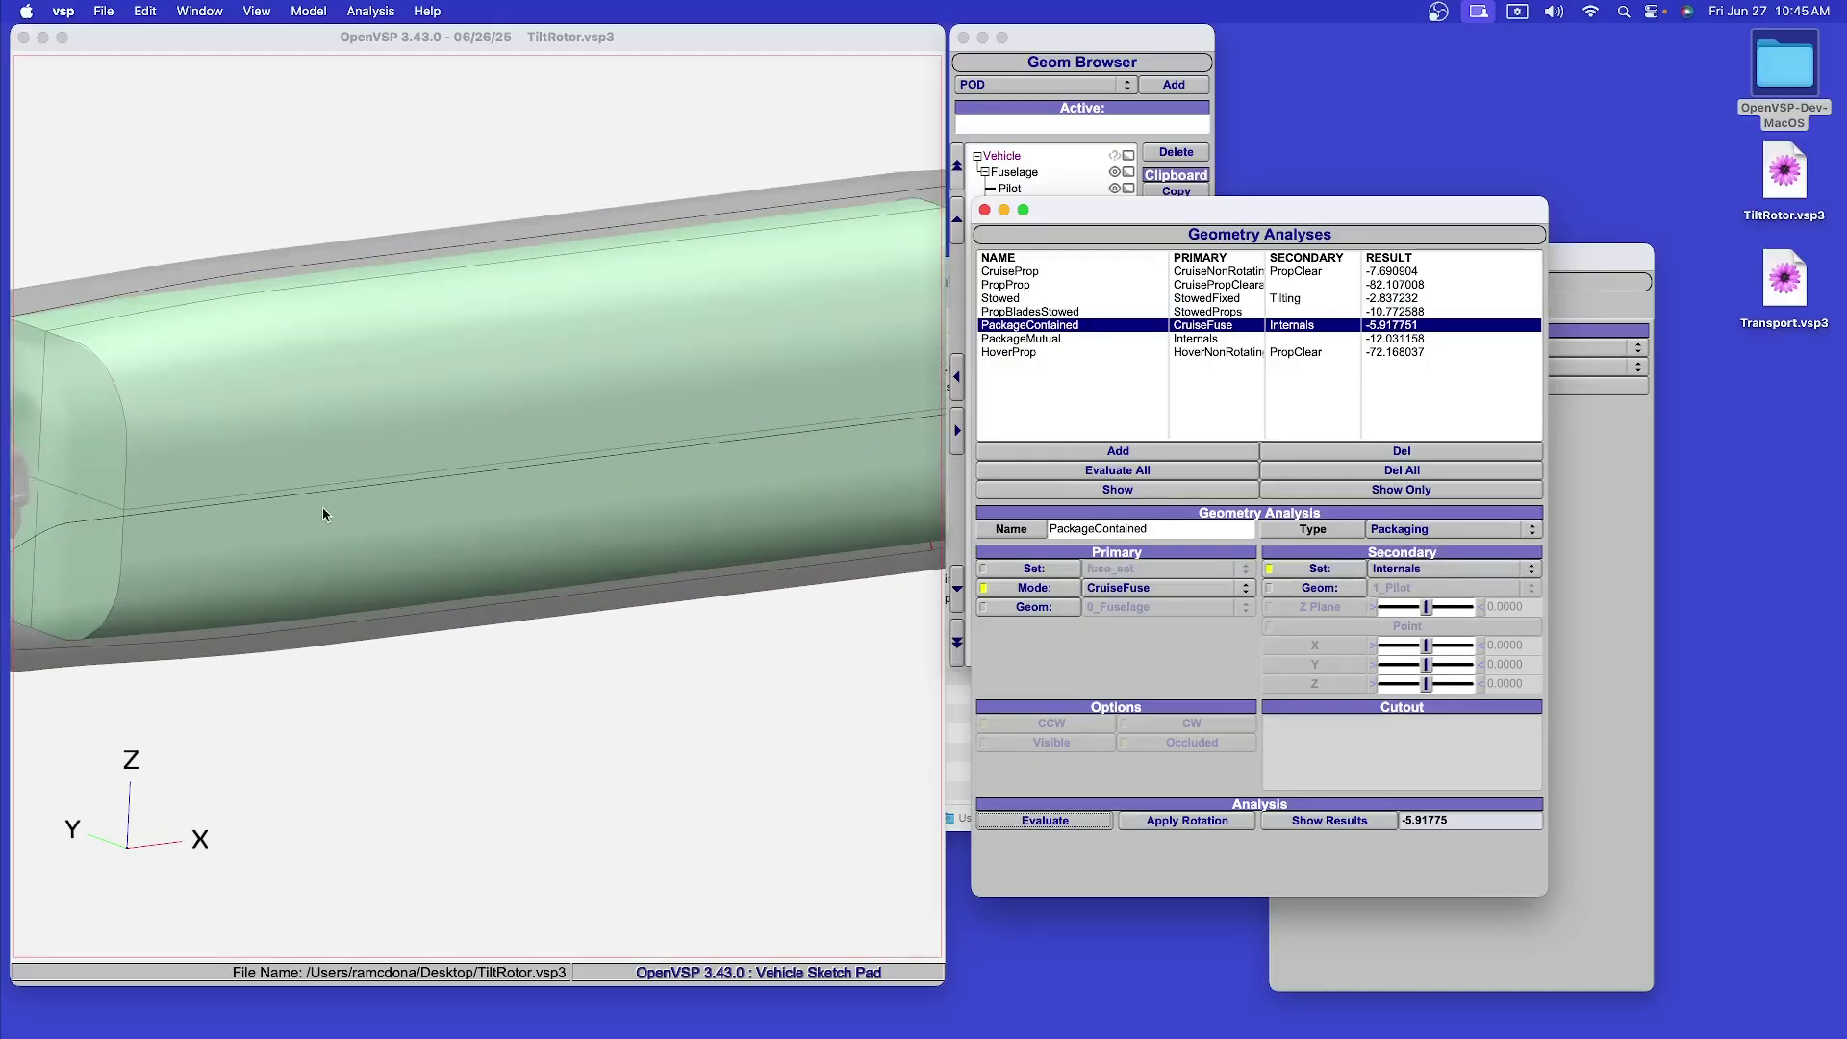
drag(292, 528, 445, 495)
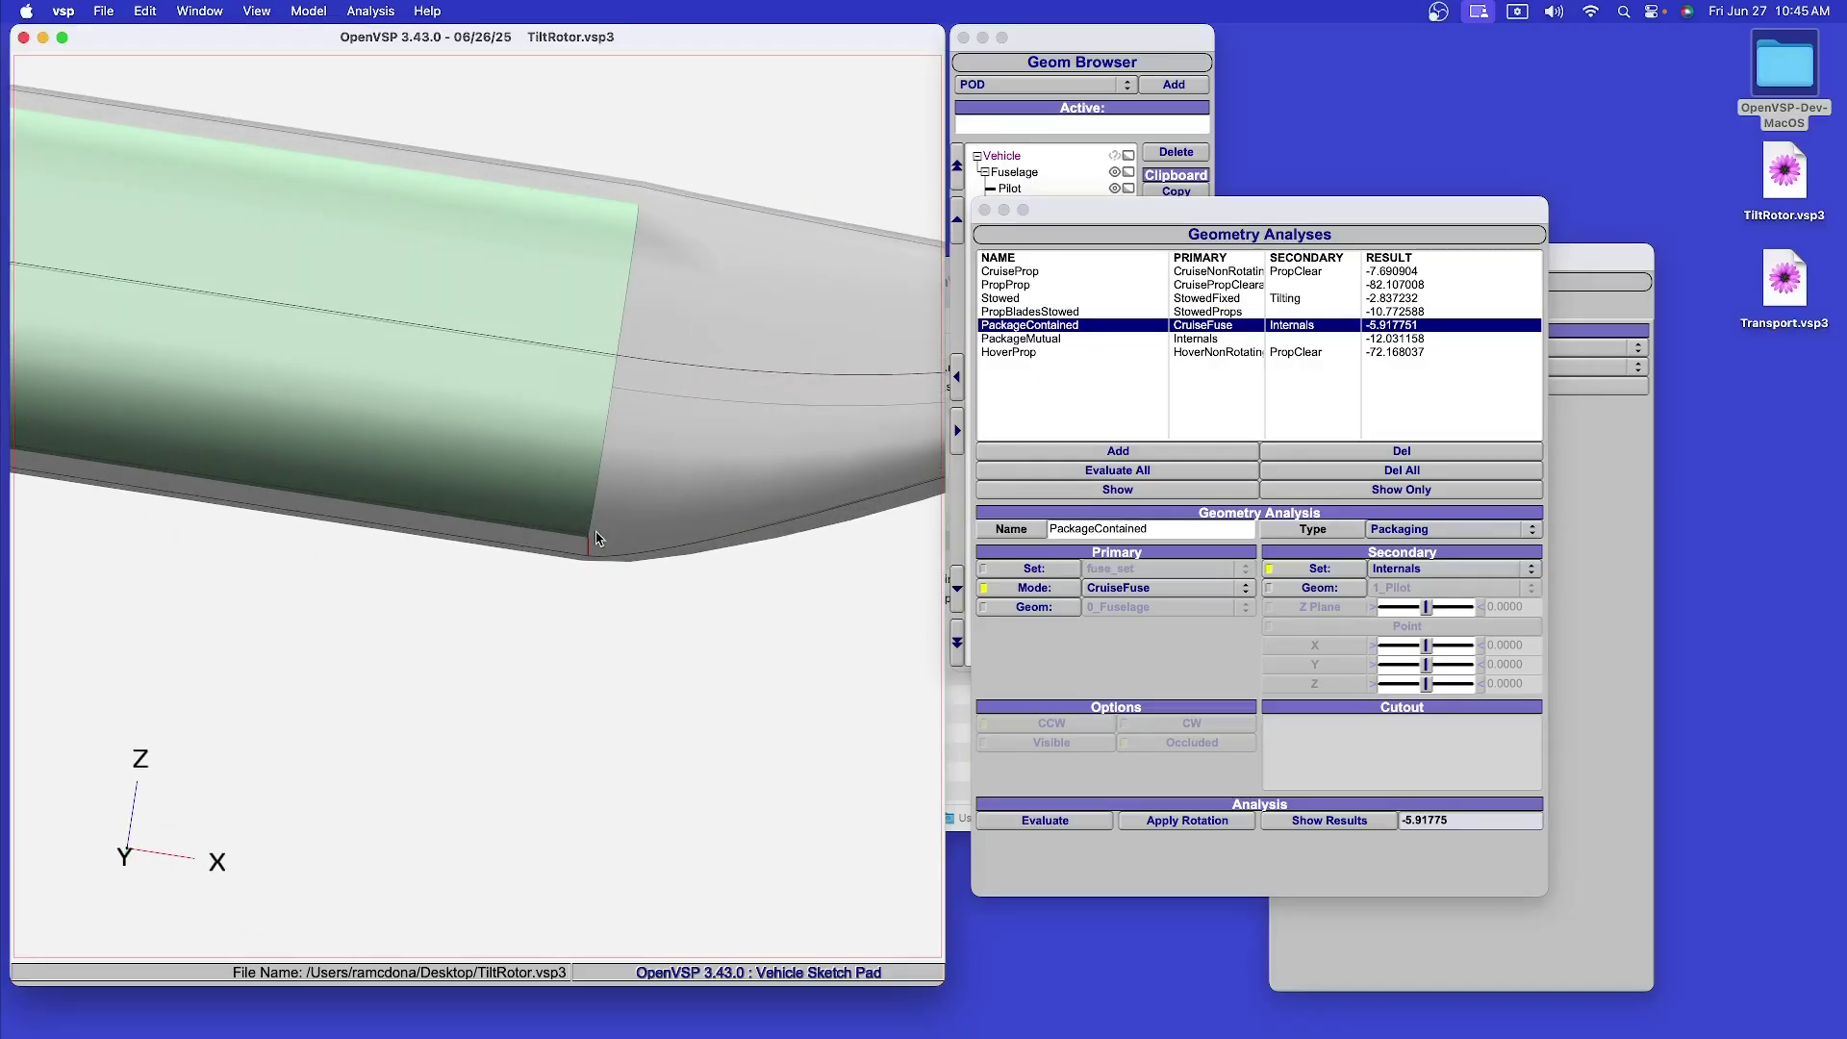
mouse_move(589, 550)
mouse_down()
mouse_move(581, 602)
mouse_move(500, 512)
mouse_move(589, 516)
mouse_up()
scroll(586, 515, down, 10)
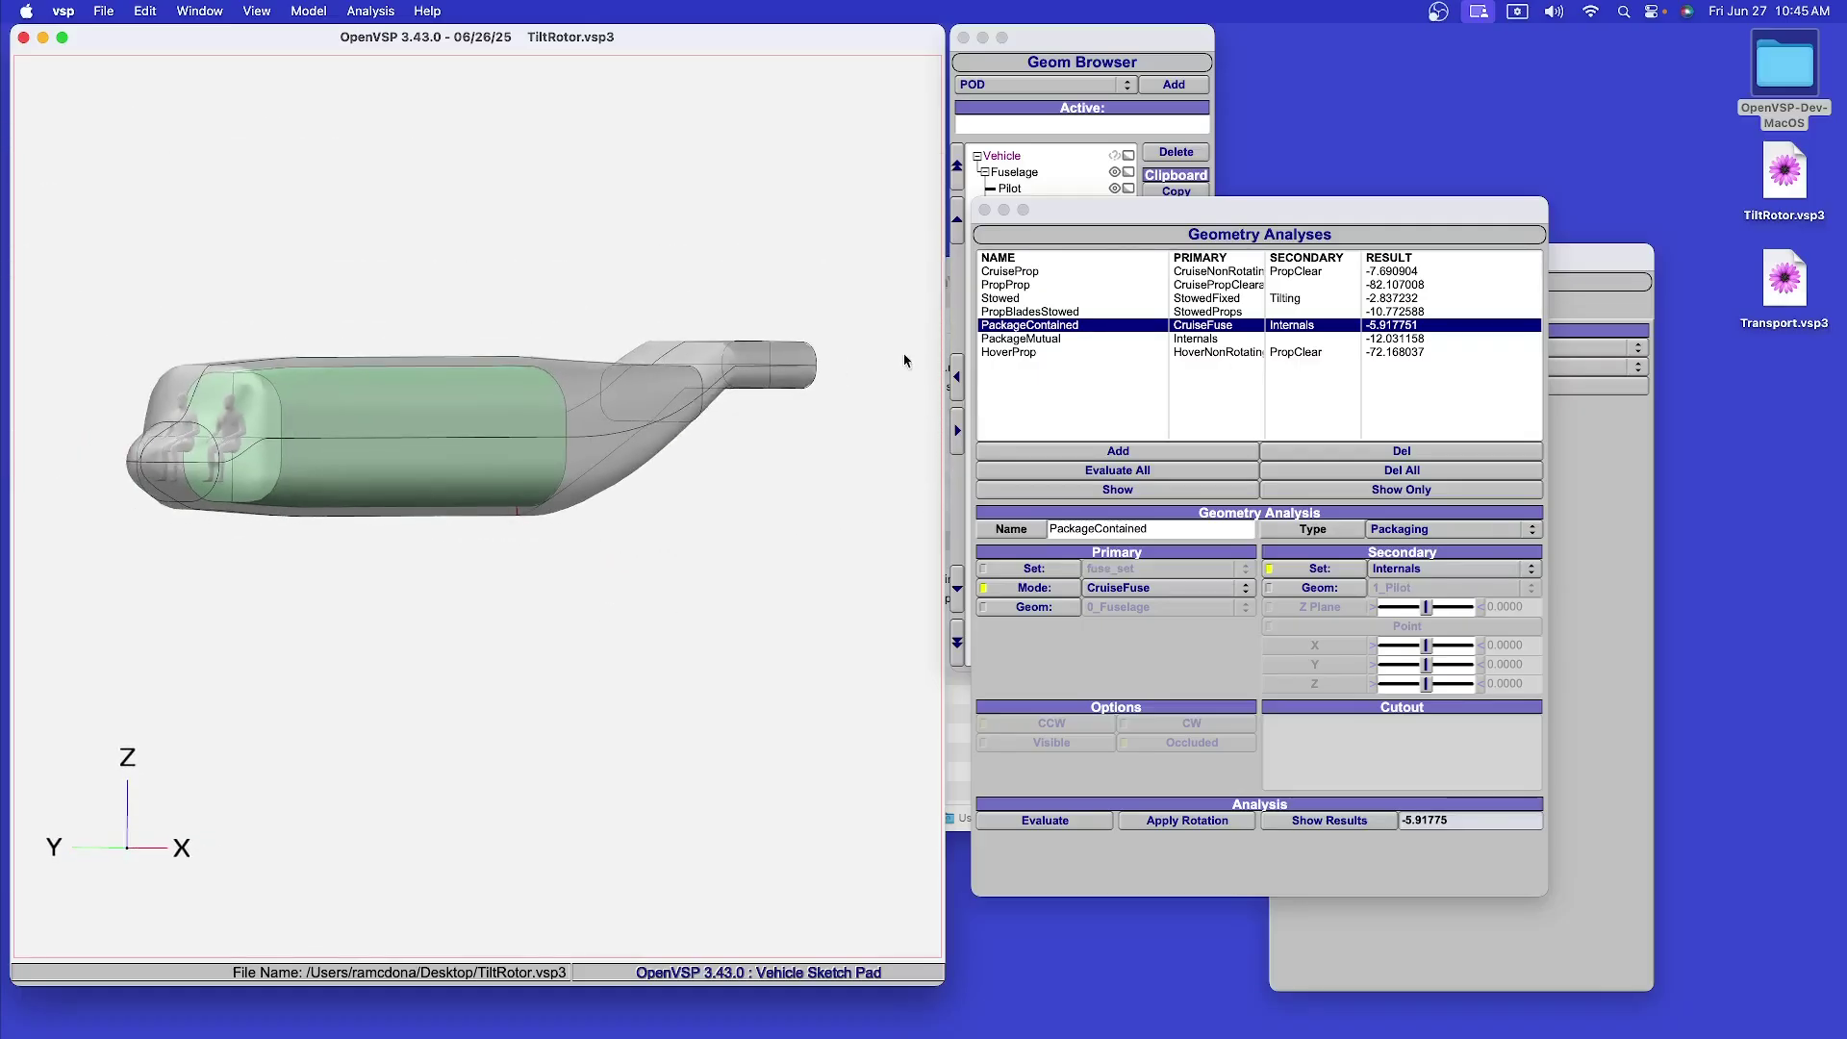
click(1003, 340)
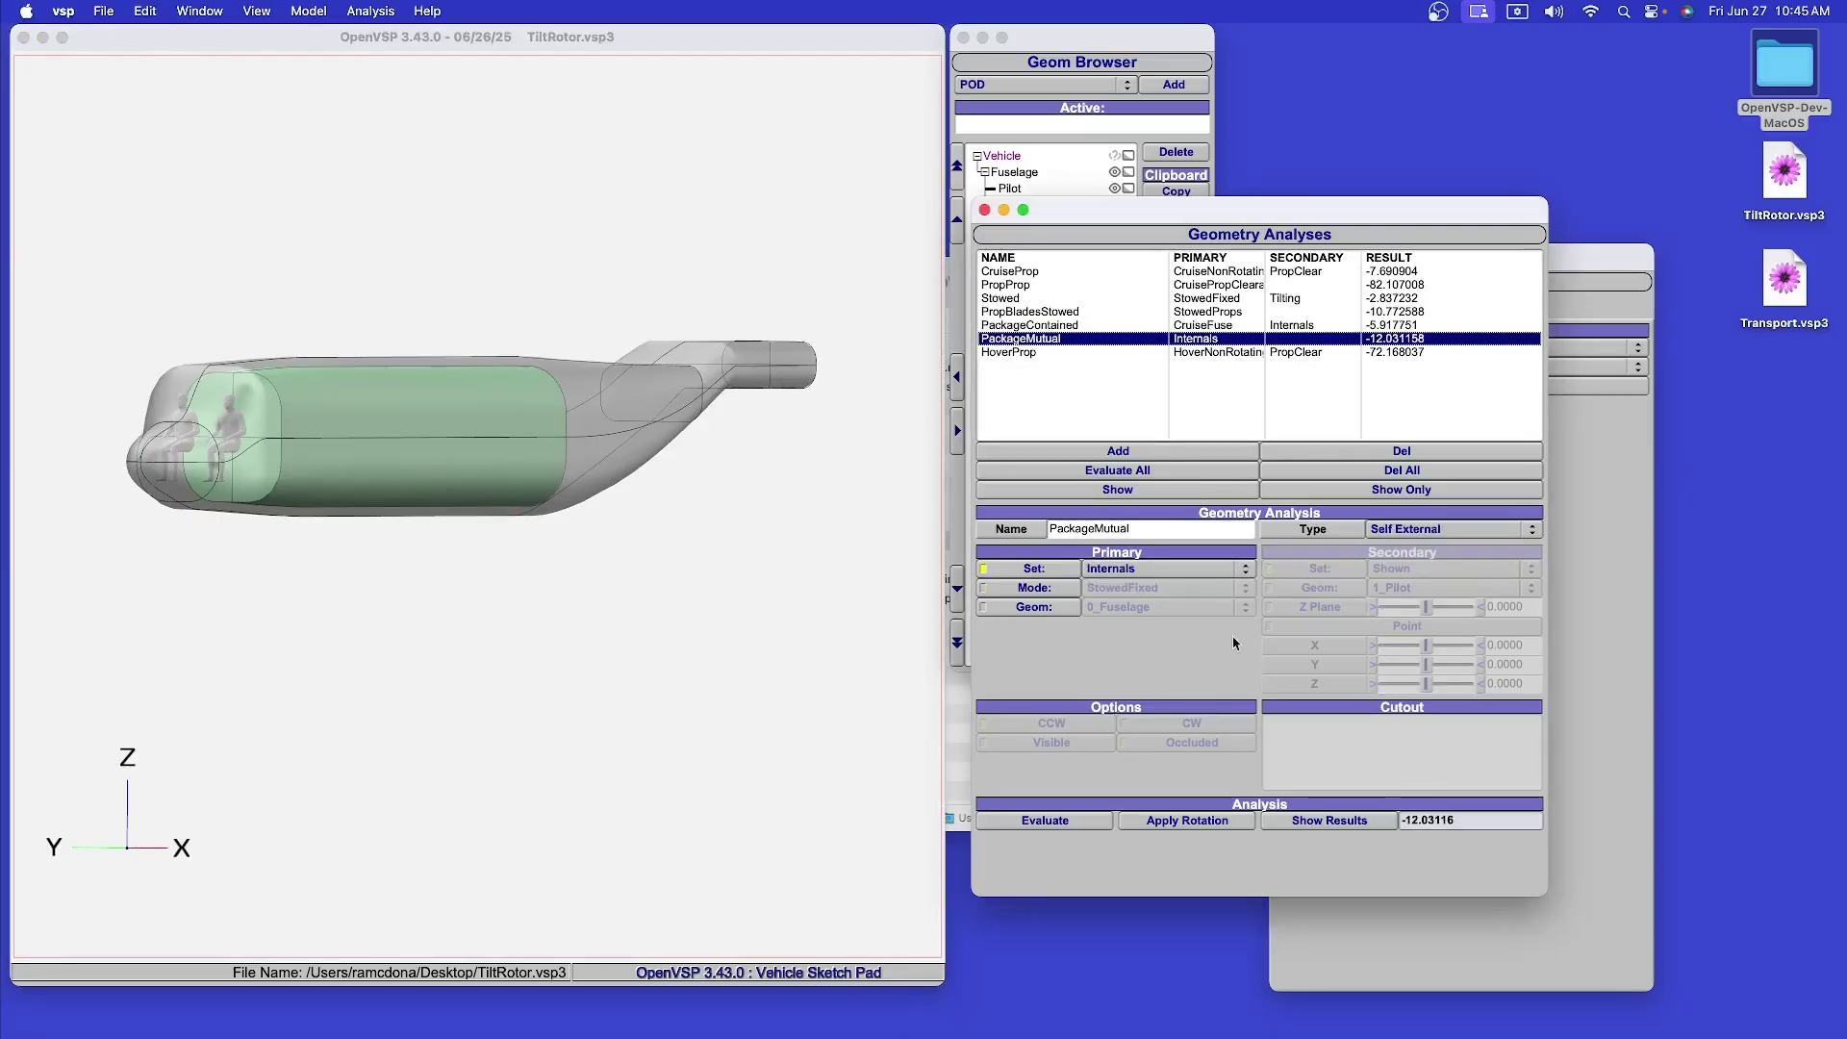
Show only the package and pilots, evaluate PackageMutual, and zoom onto the red gap line.
click(1368, 491)
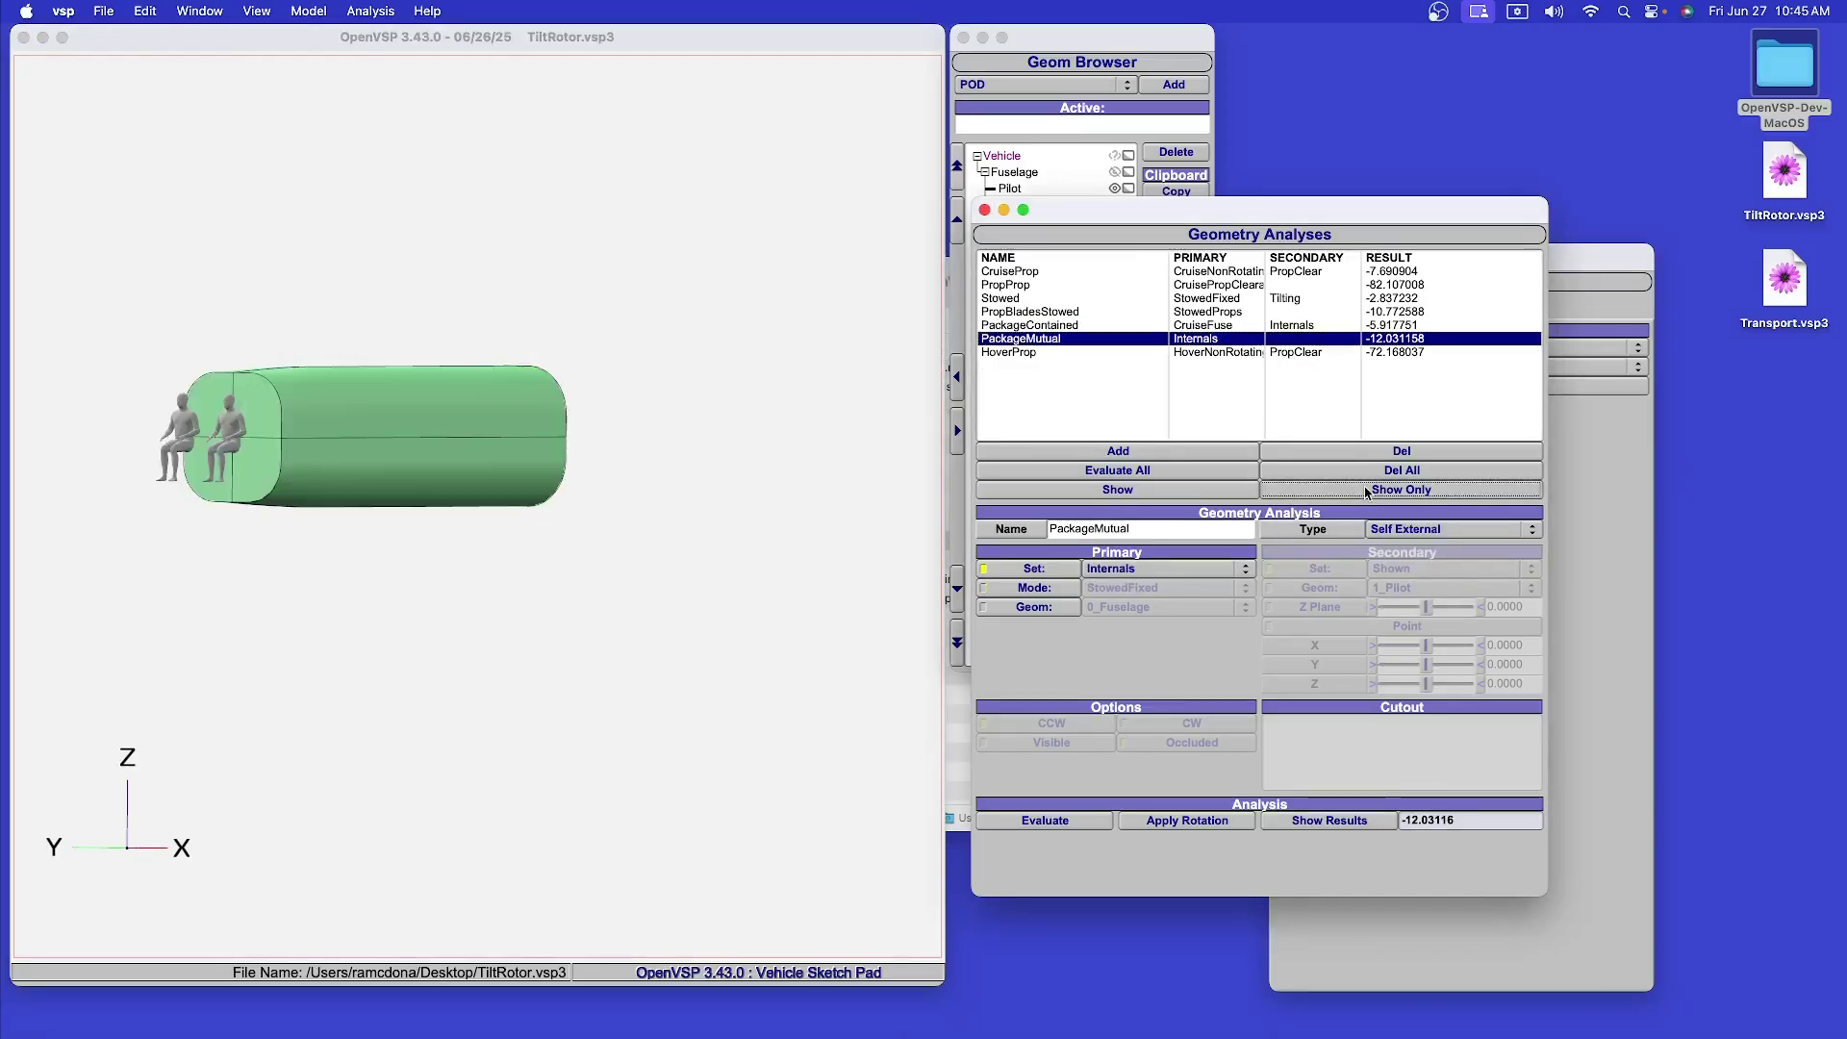
click(1055, 823)
drag(392, 424, 474, 712)
scroll(384, 663, up, 10)
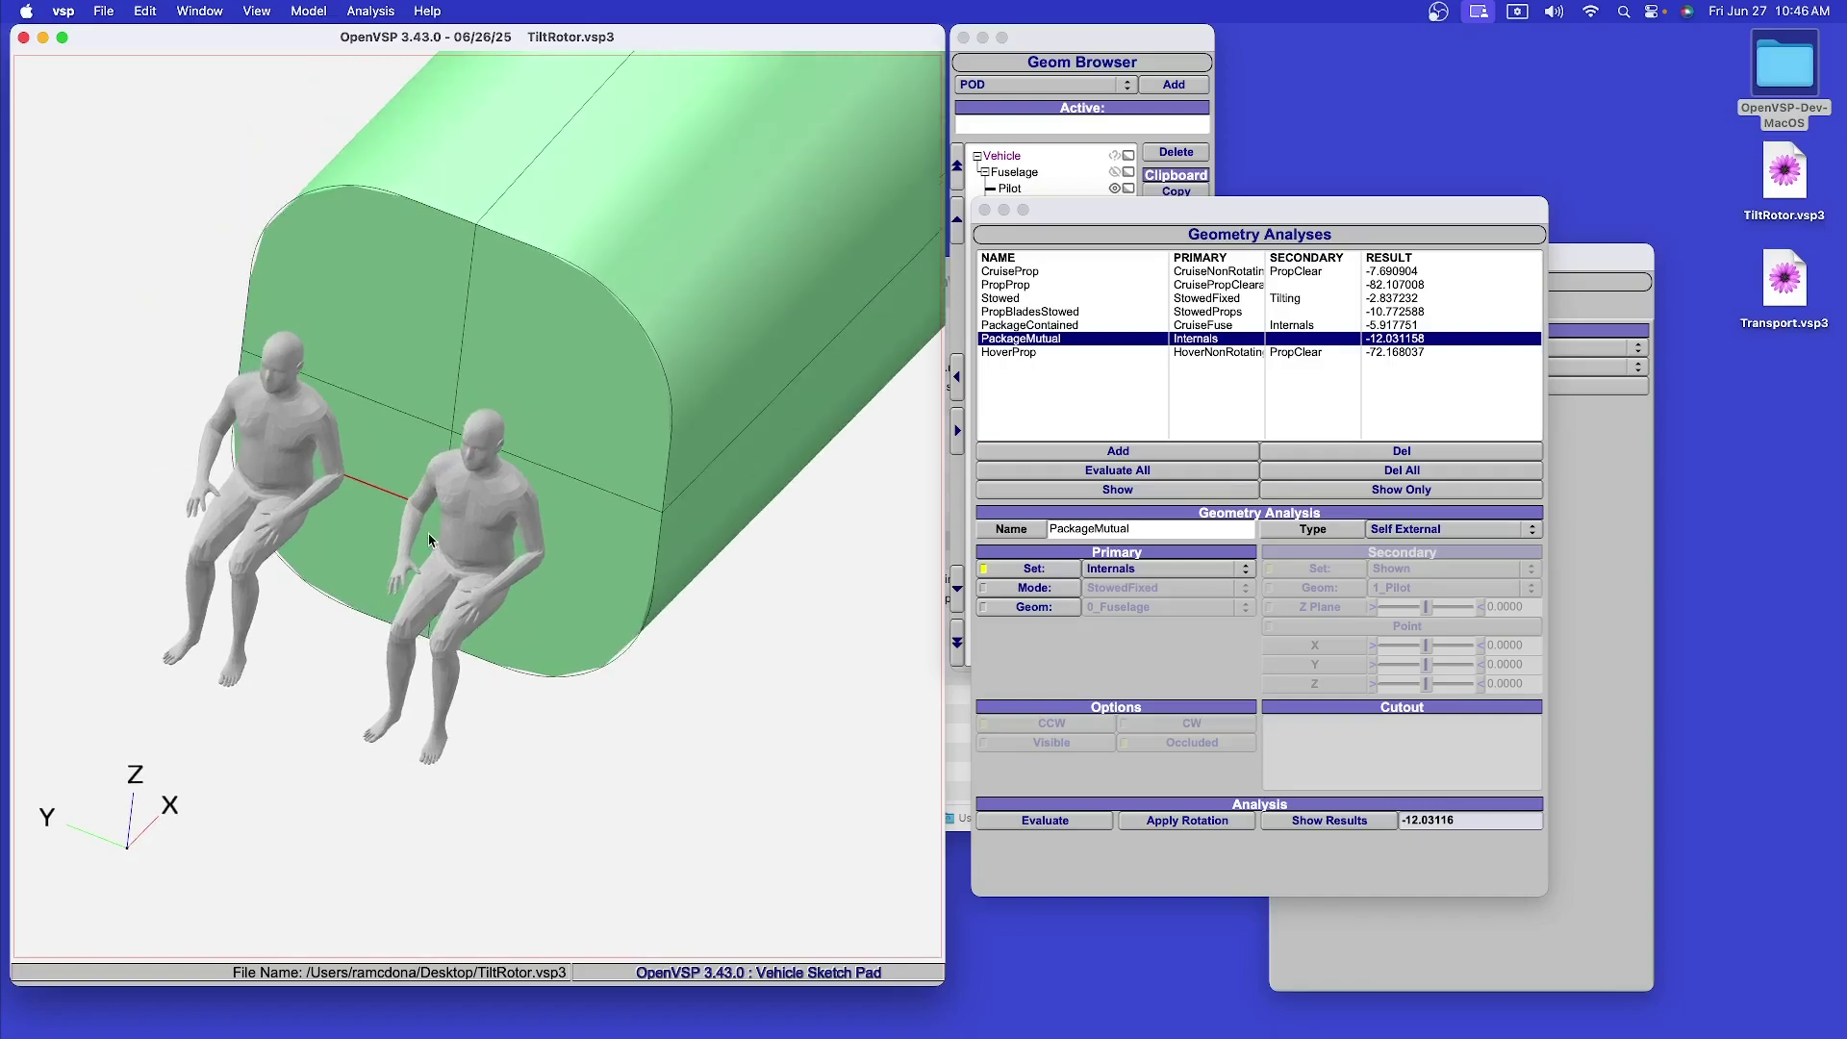
right_drag(429, 539, 319, 508)
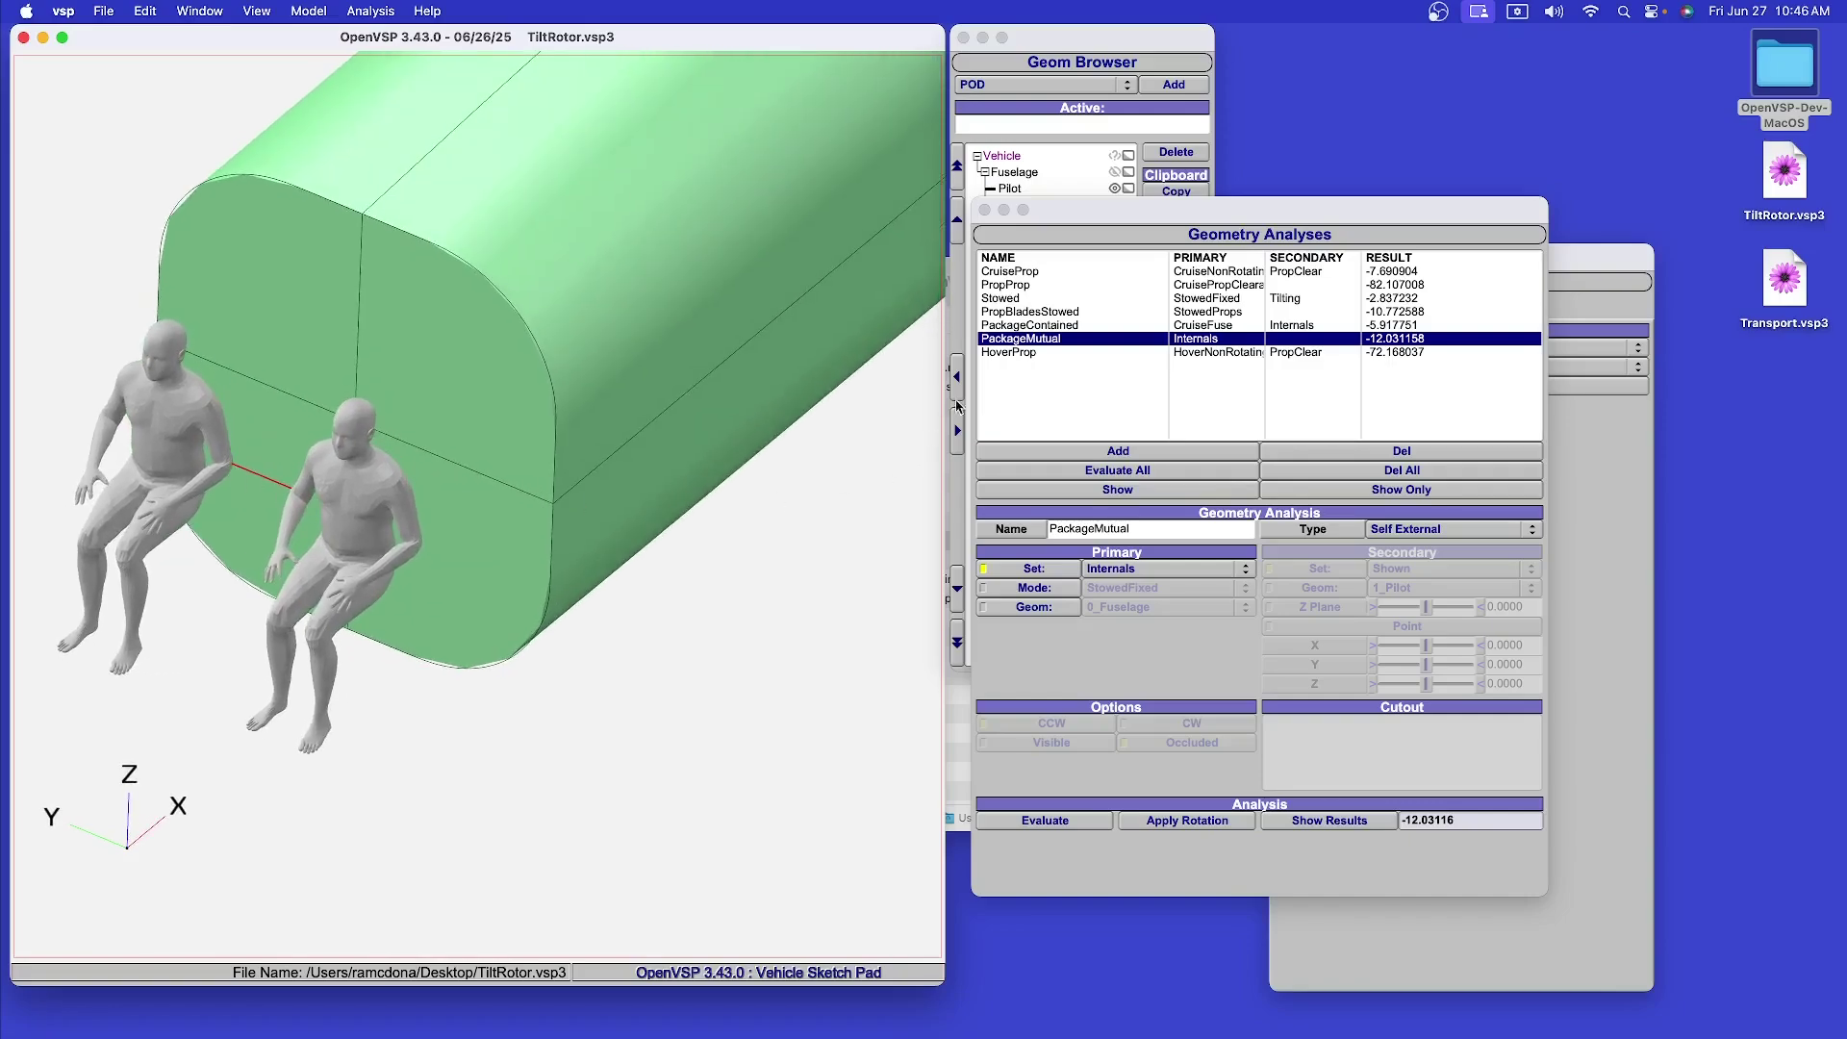
Show only the geometry involved in the HoverProp analysis.
click(1032, 354)
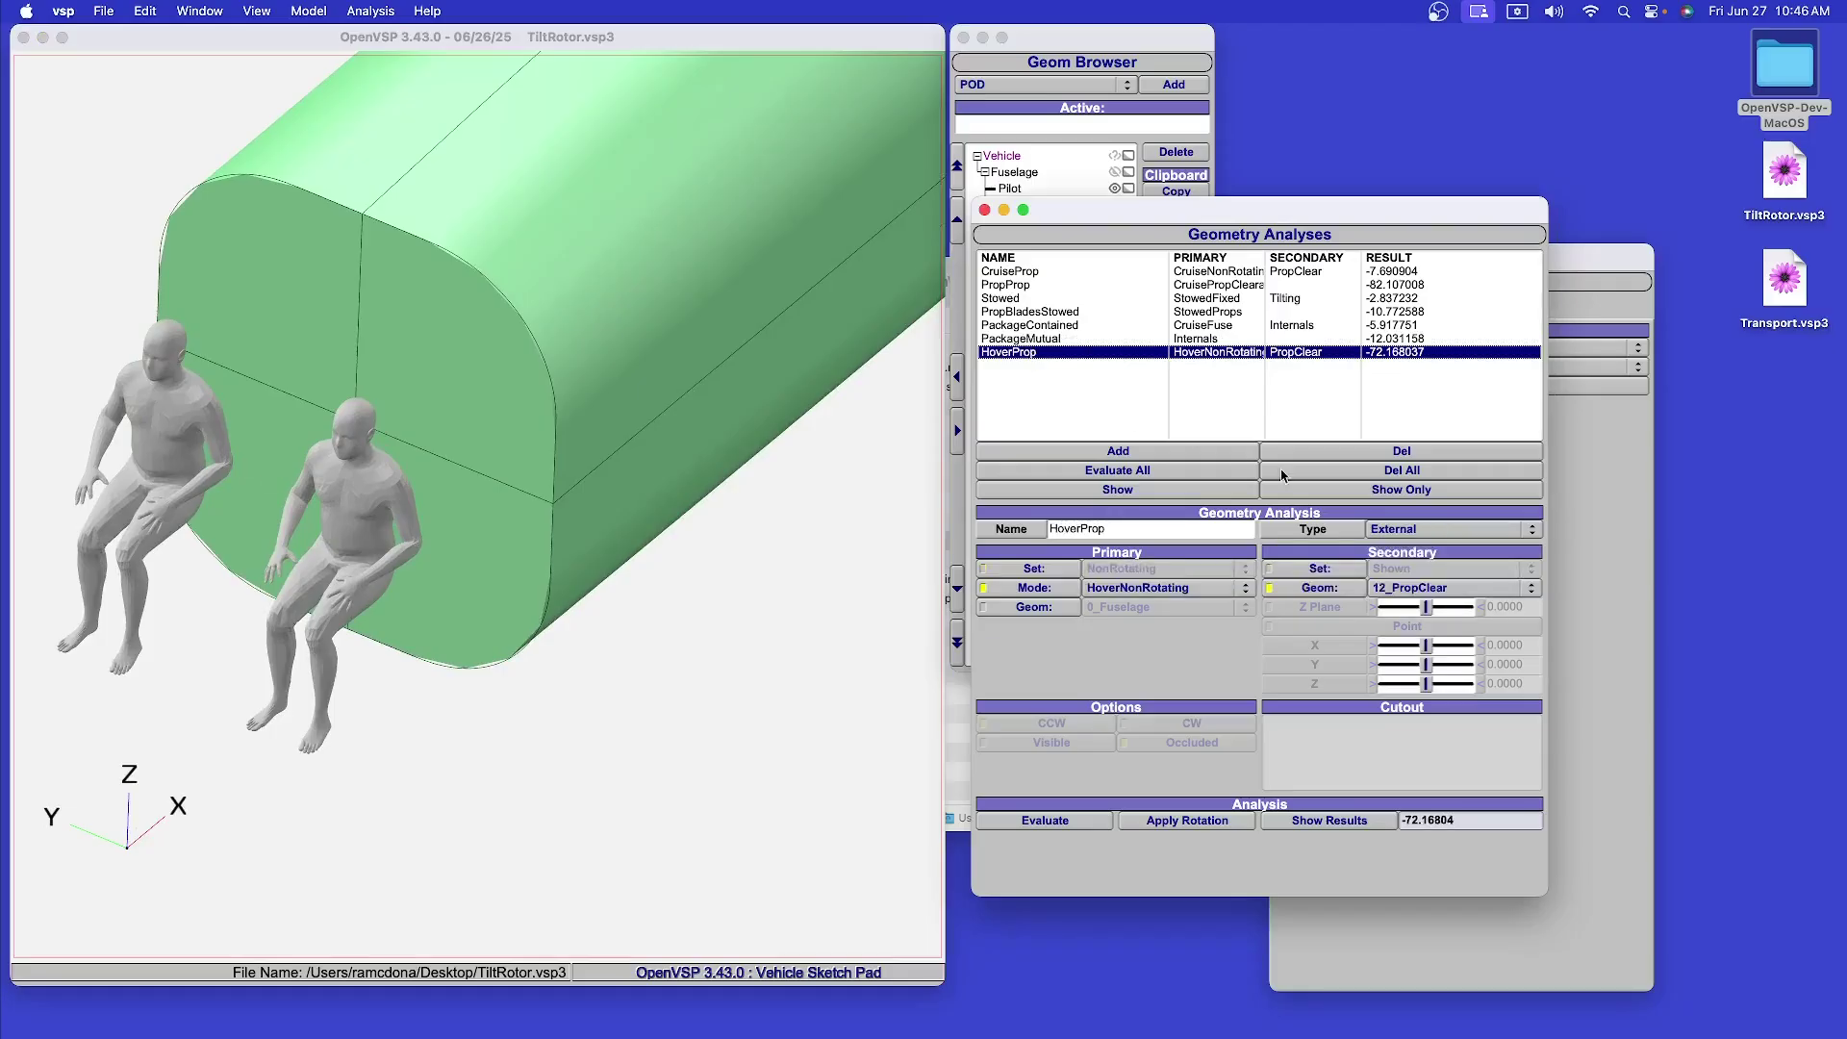
click(1300, 494)
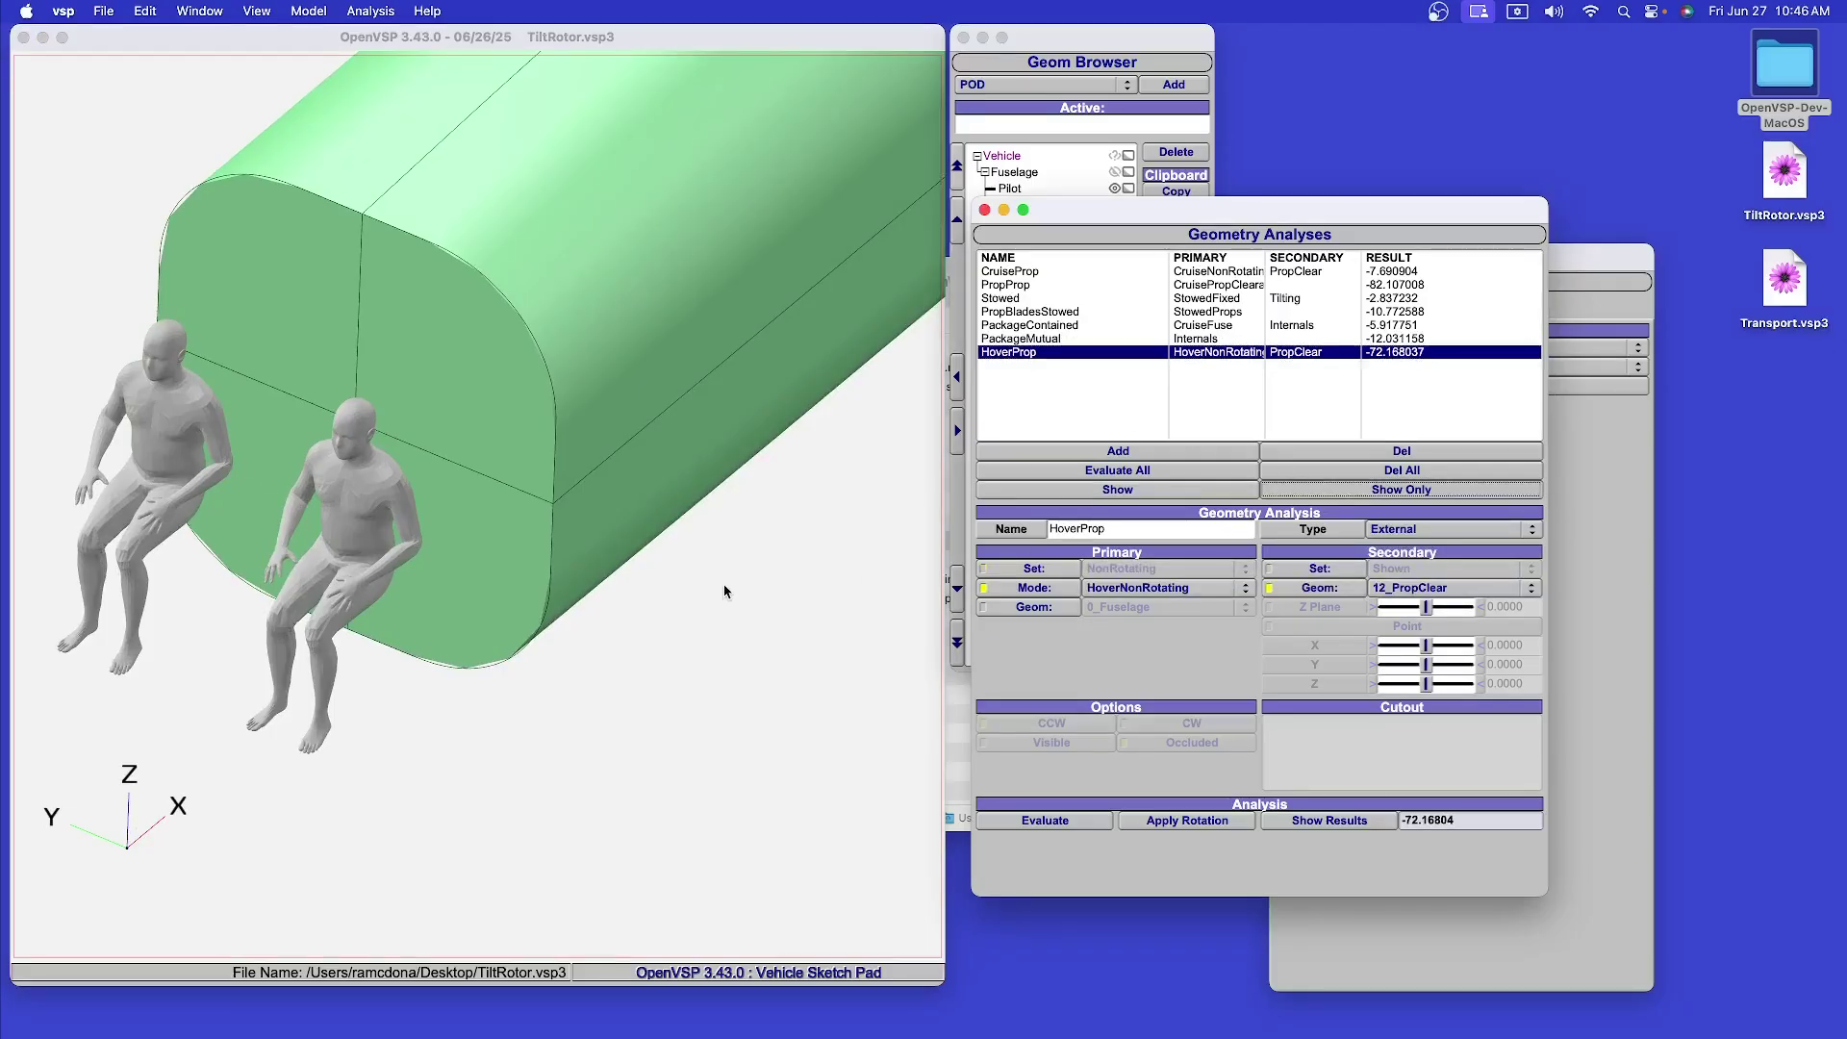
scroll(709, 660, down, 5)
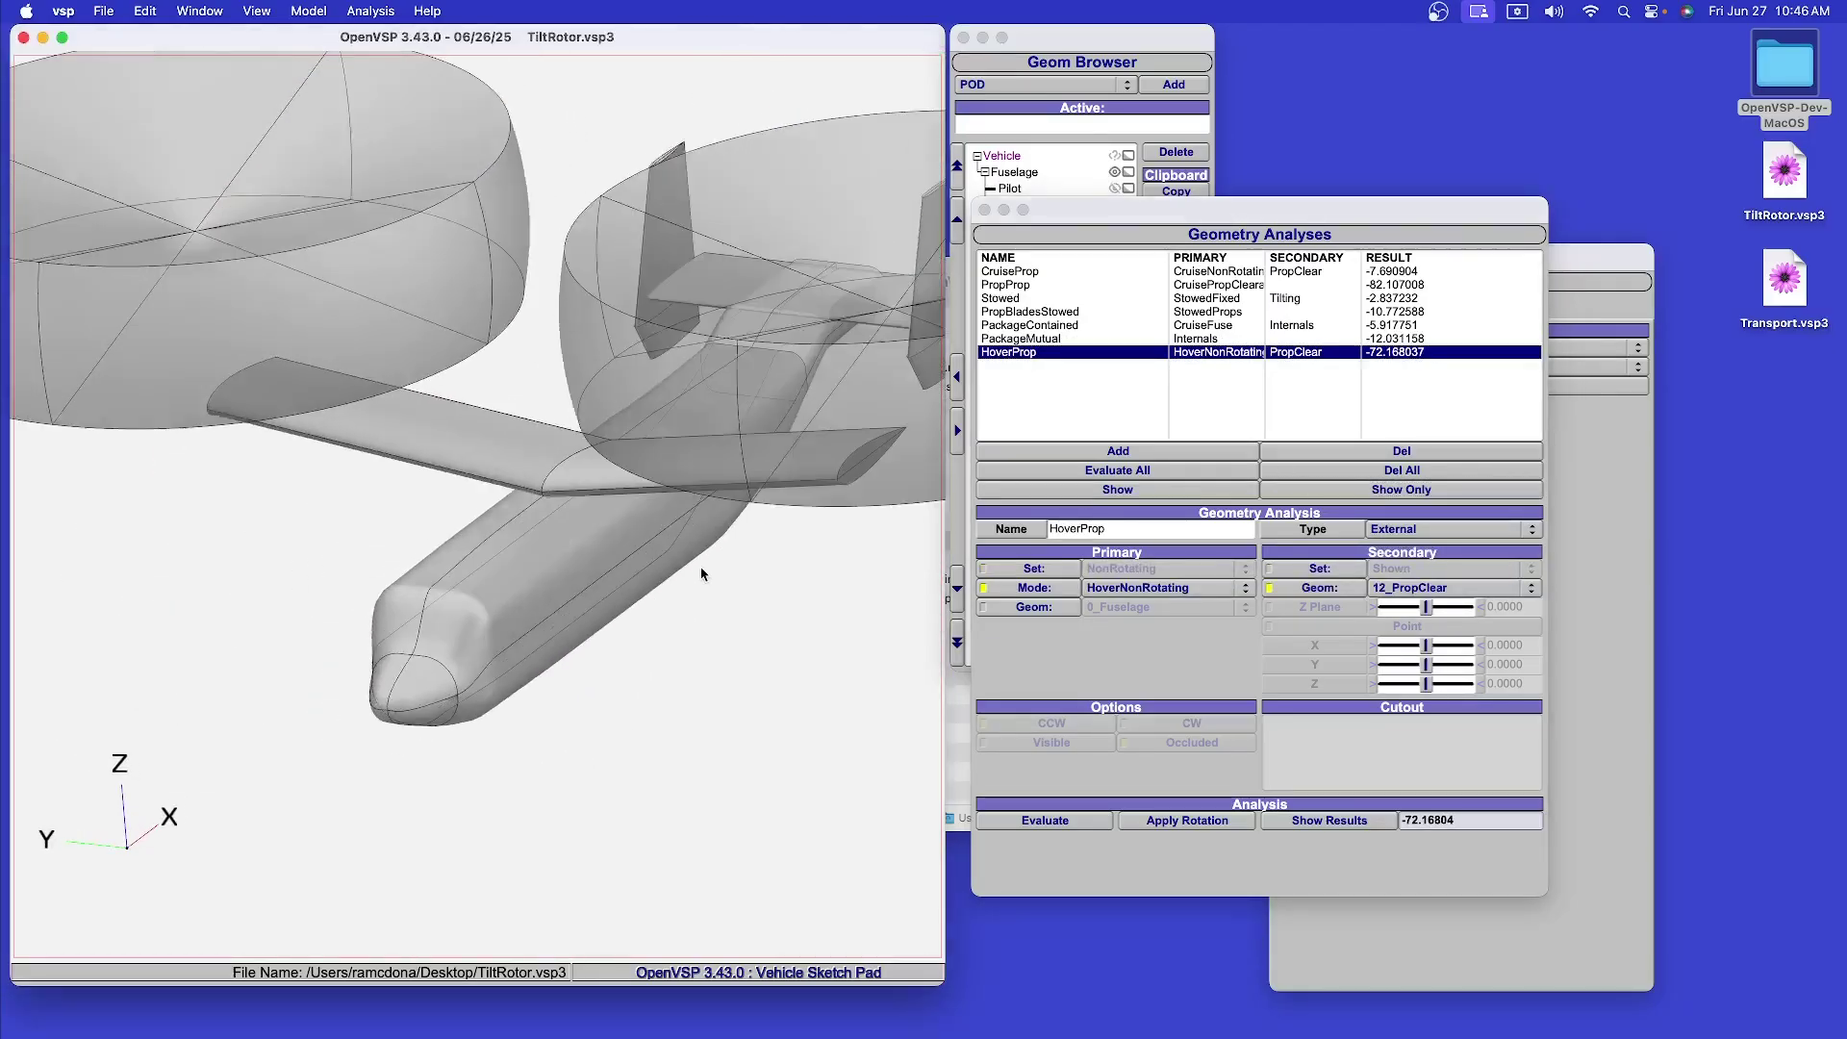
drag(702, 574, 447, 524)
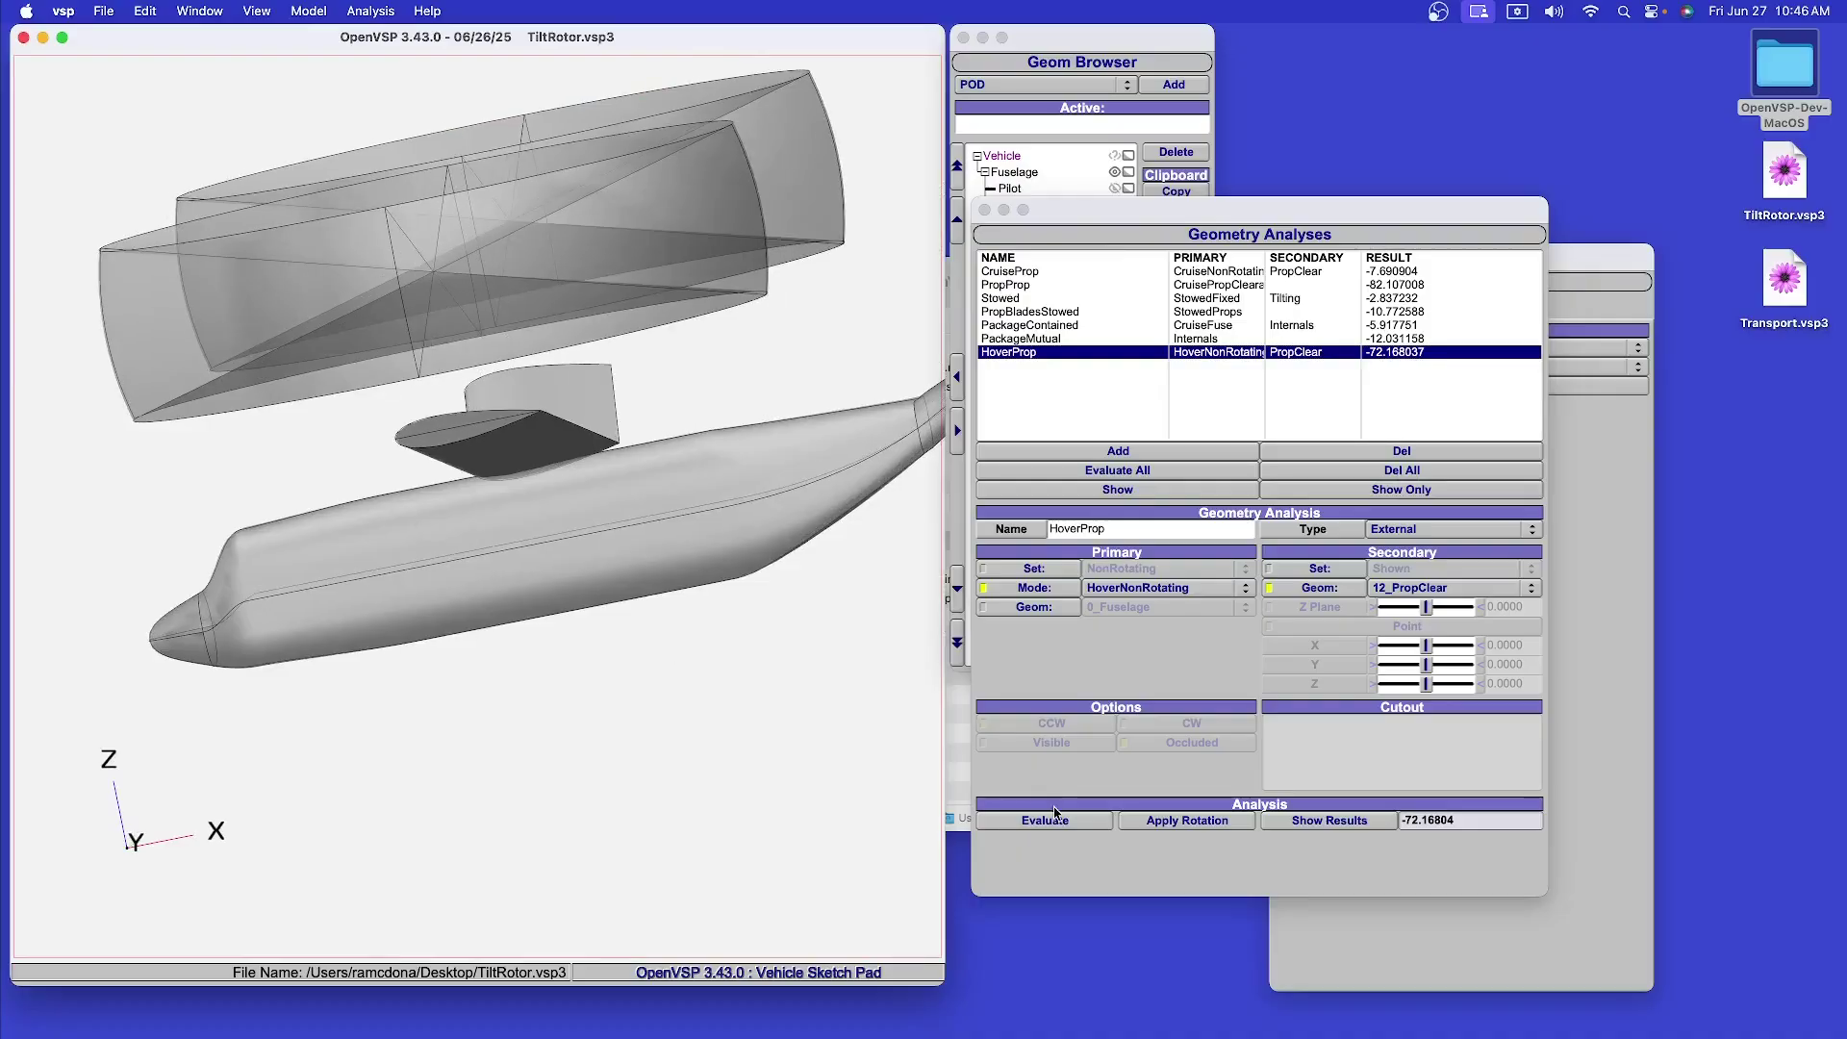
Evaluate HoverProp, drawing a red -72.16804 clearance line from the rotor to the airframe.
click(1057, 820)
click(1058, 823)
drag(646, 659, 693, 407)
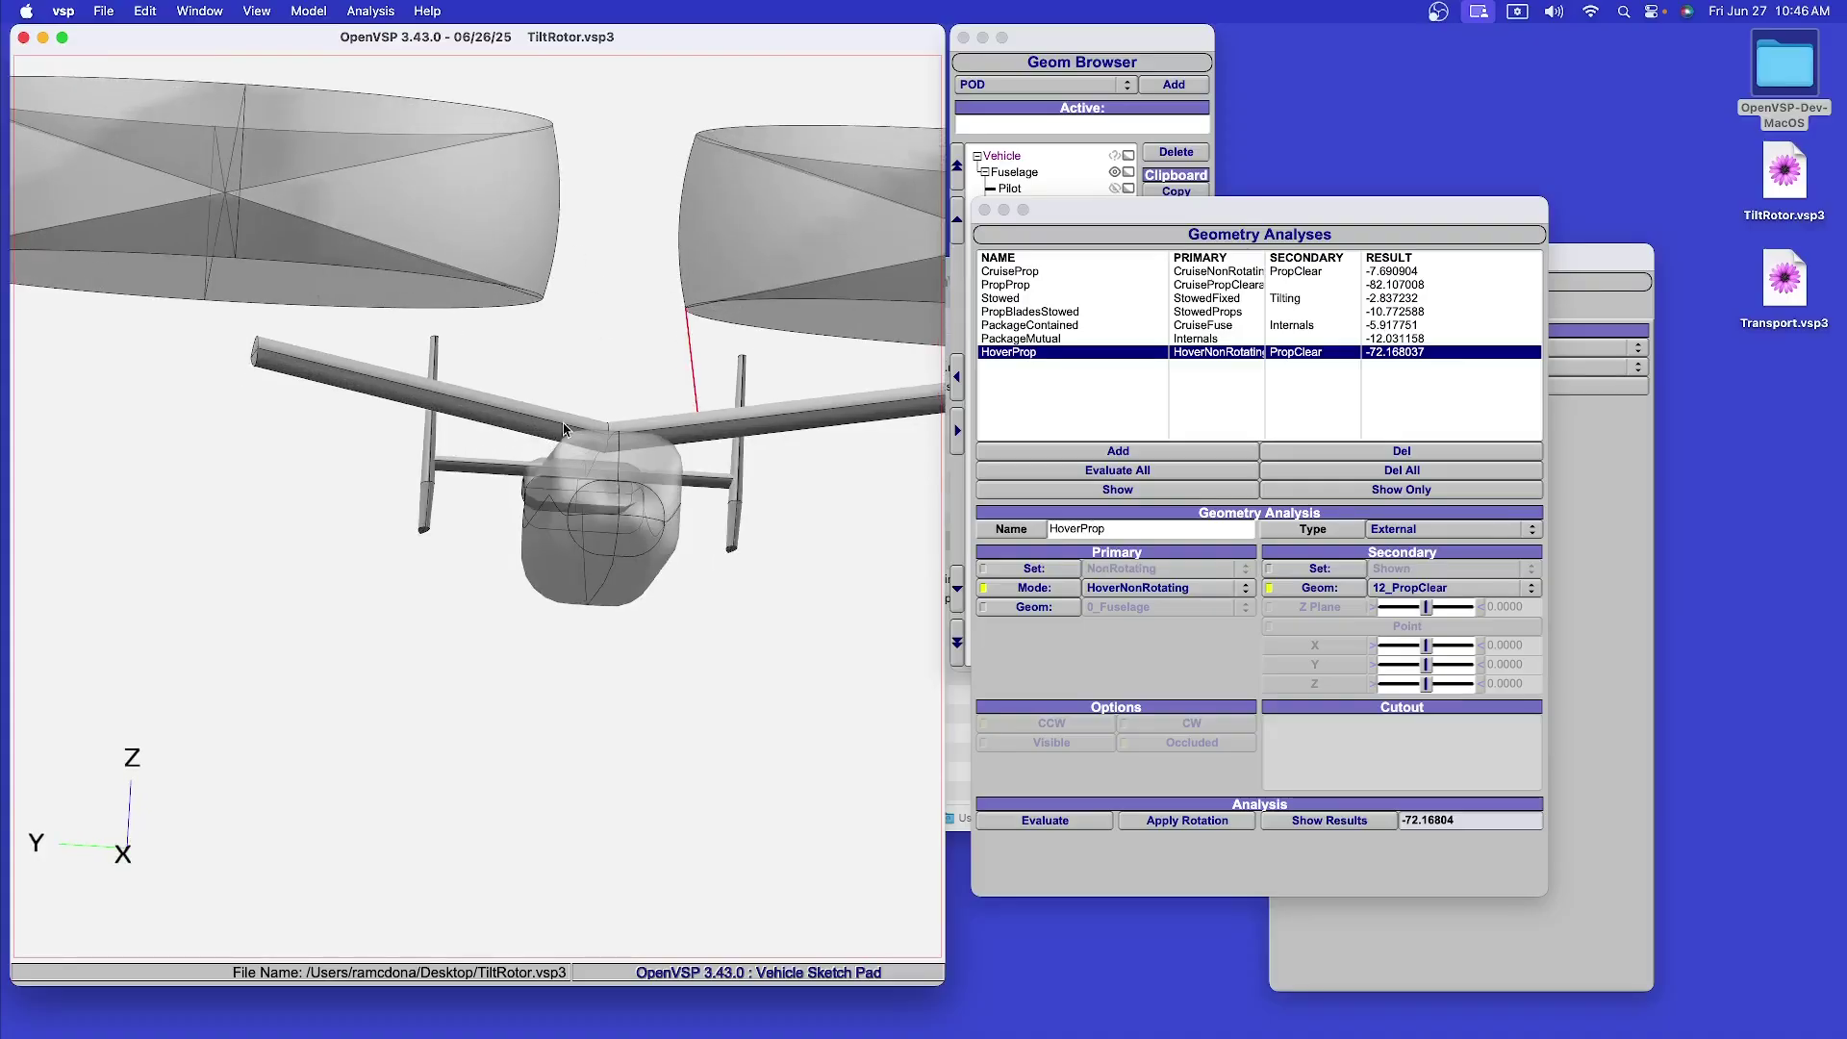
drag(562, 435, 589, 510)
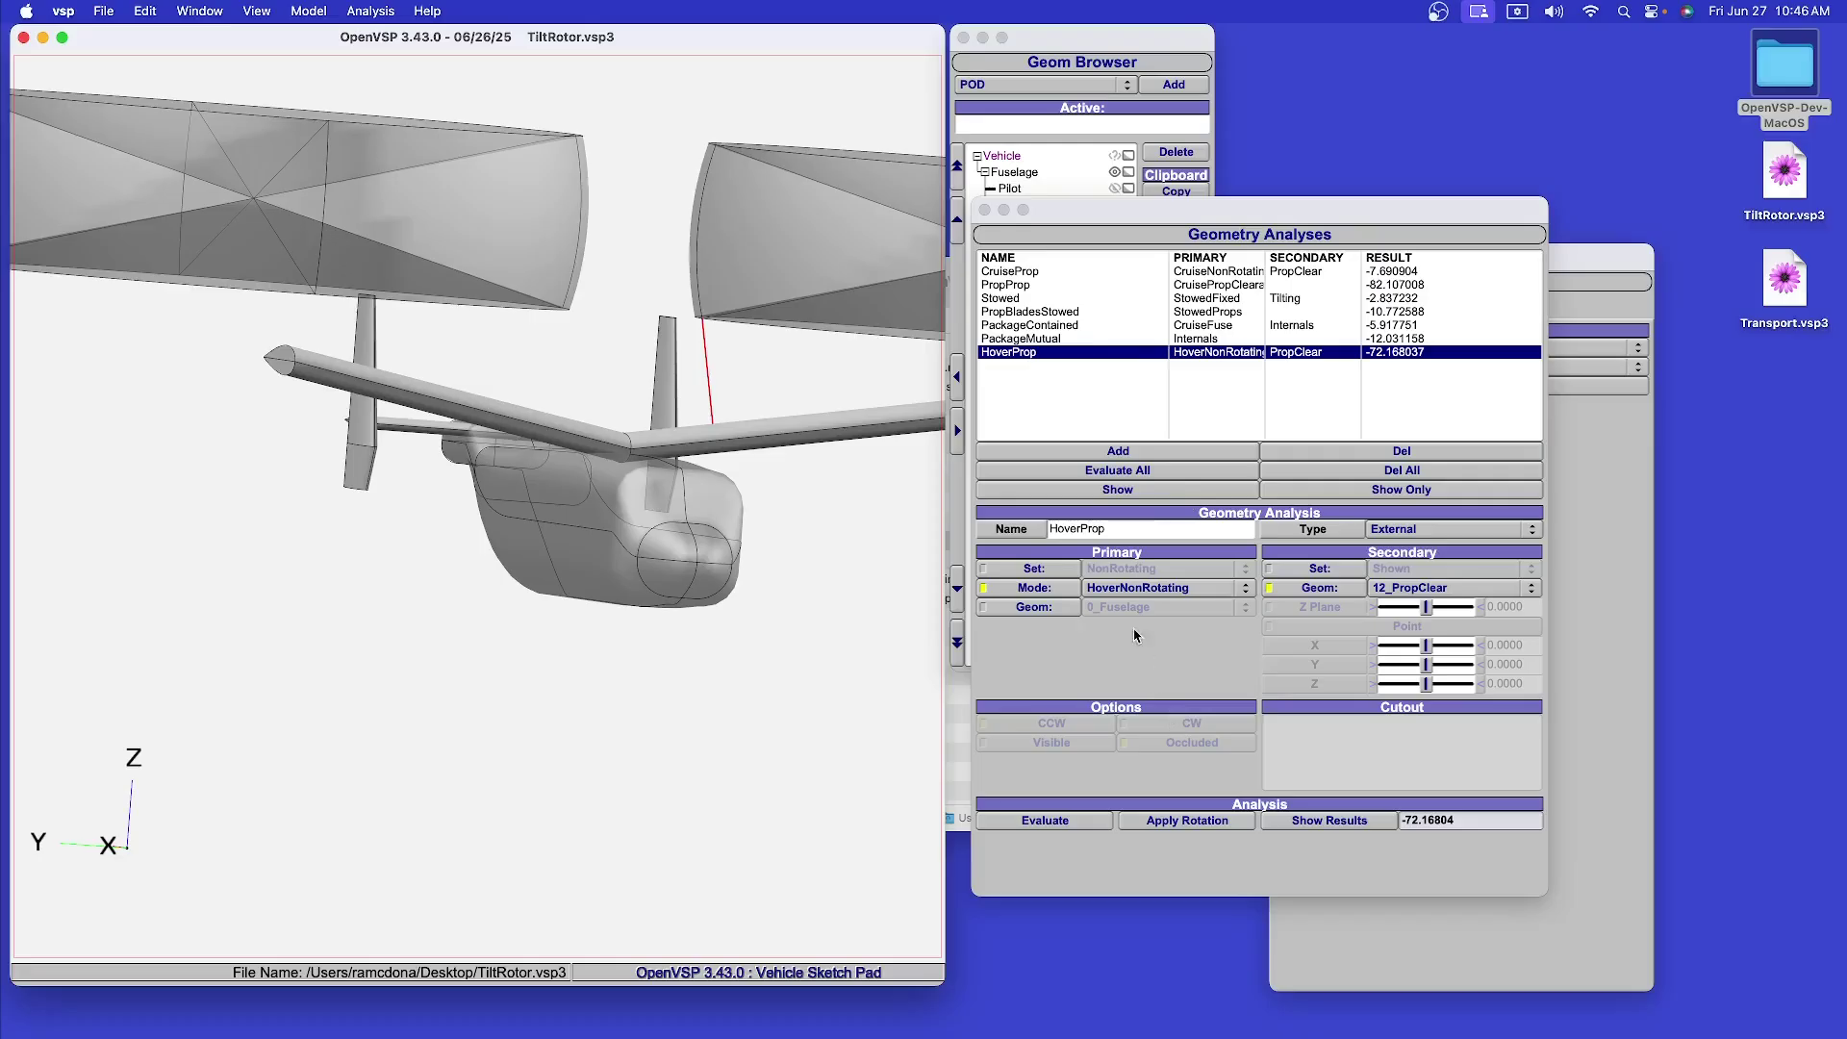
drag(1092, 210, 1337, 275)
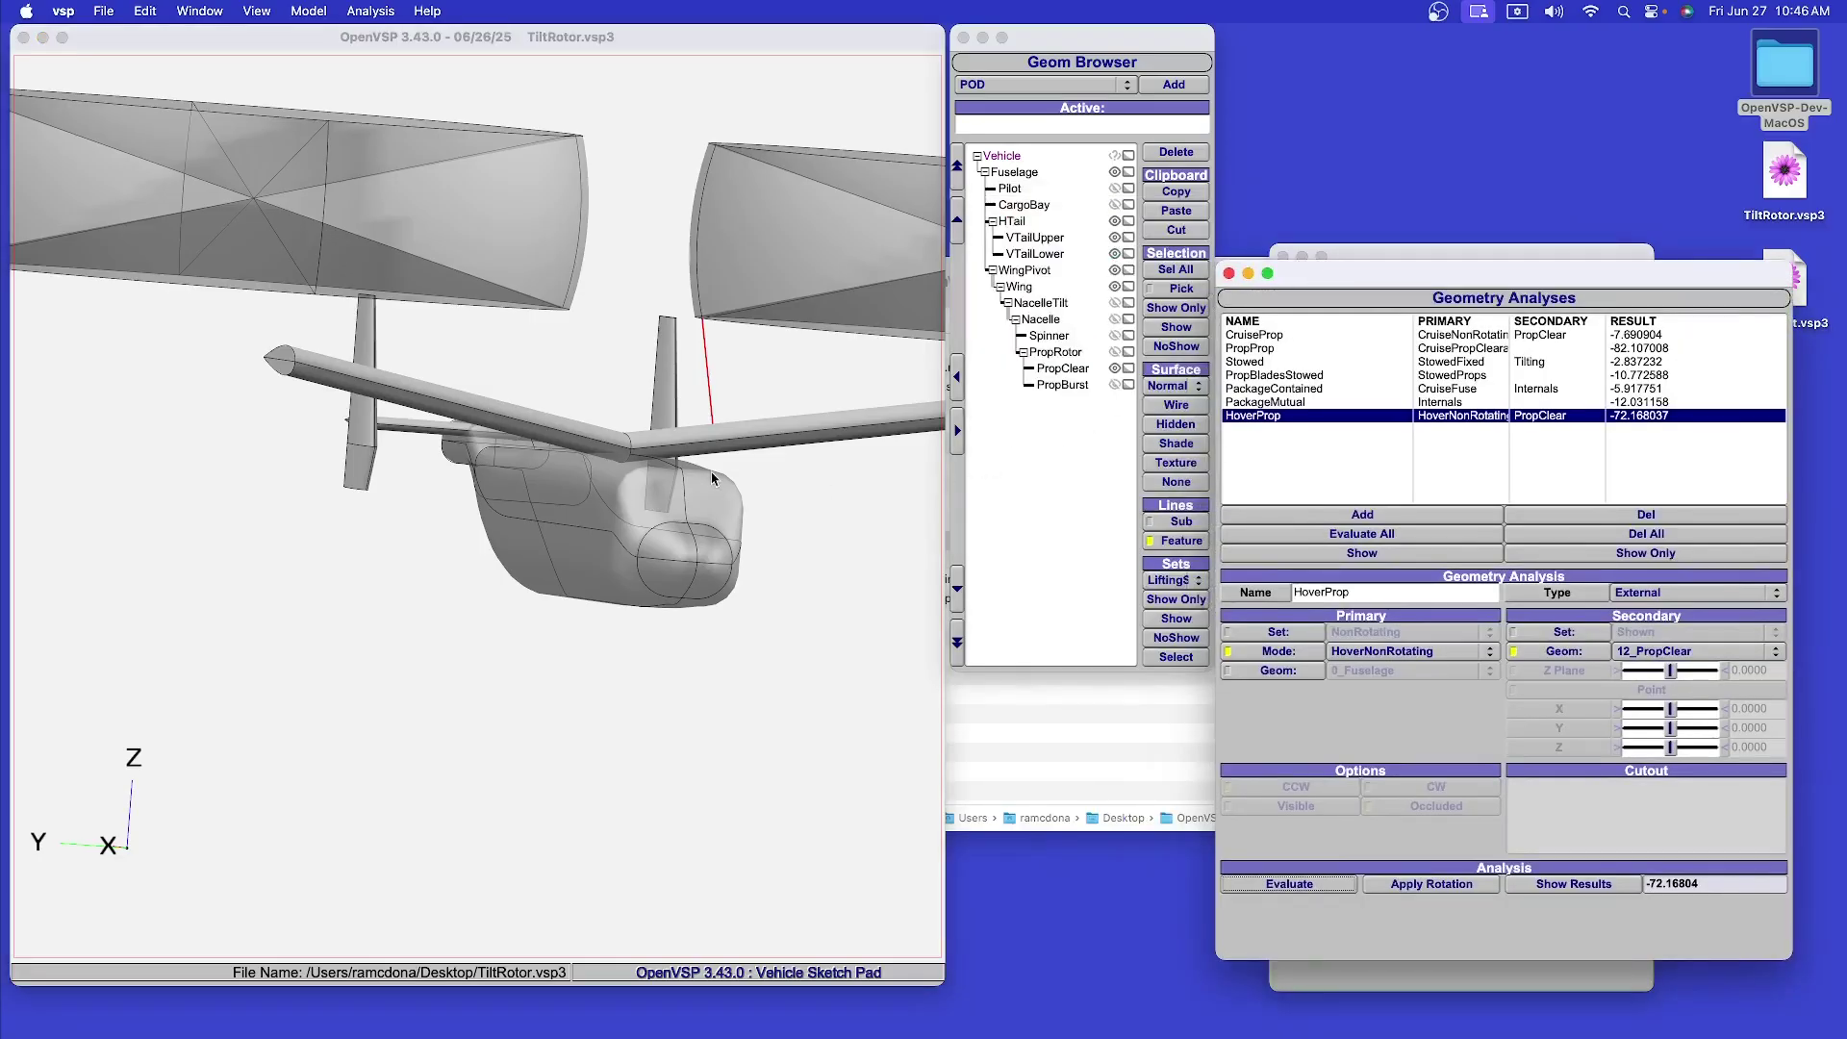
drag(706, 475, 517, 581)
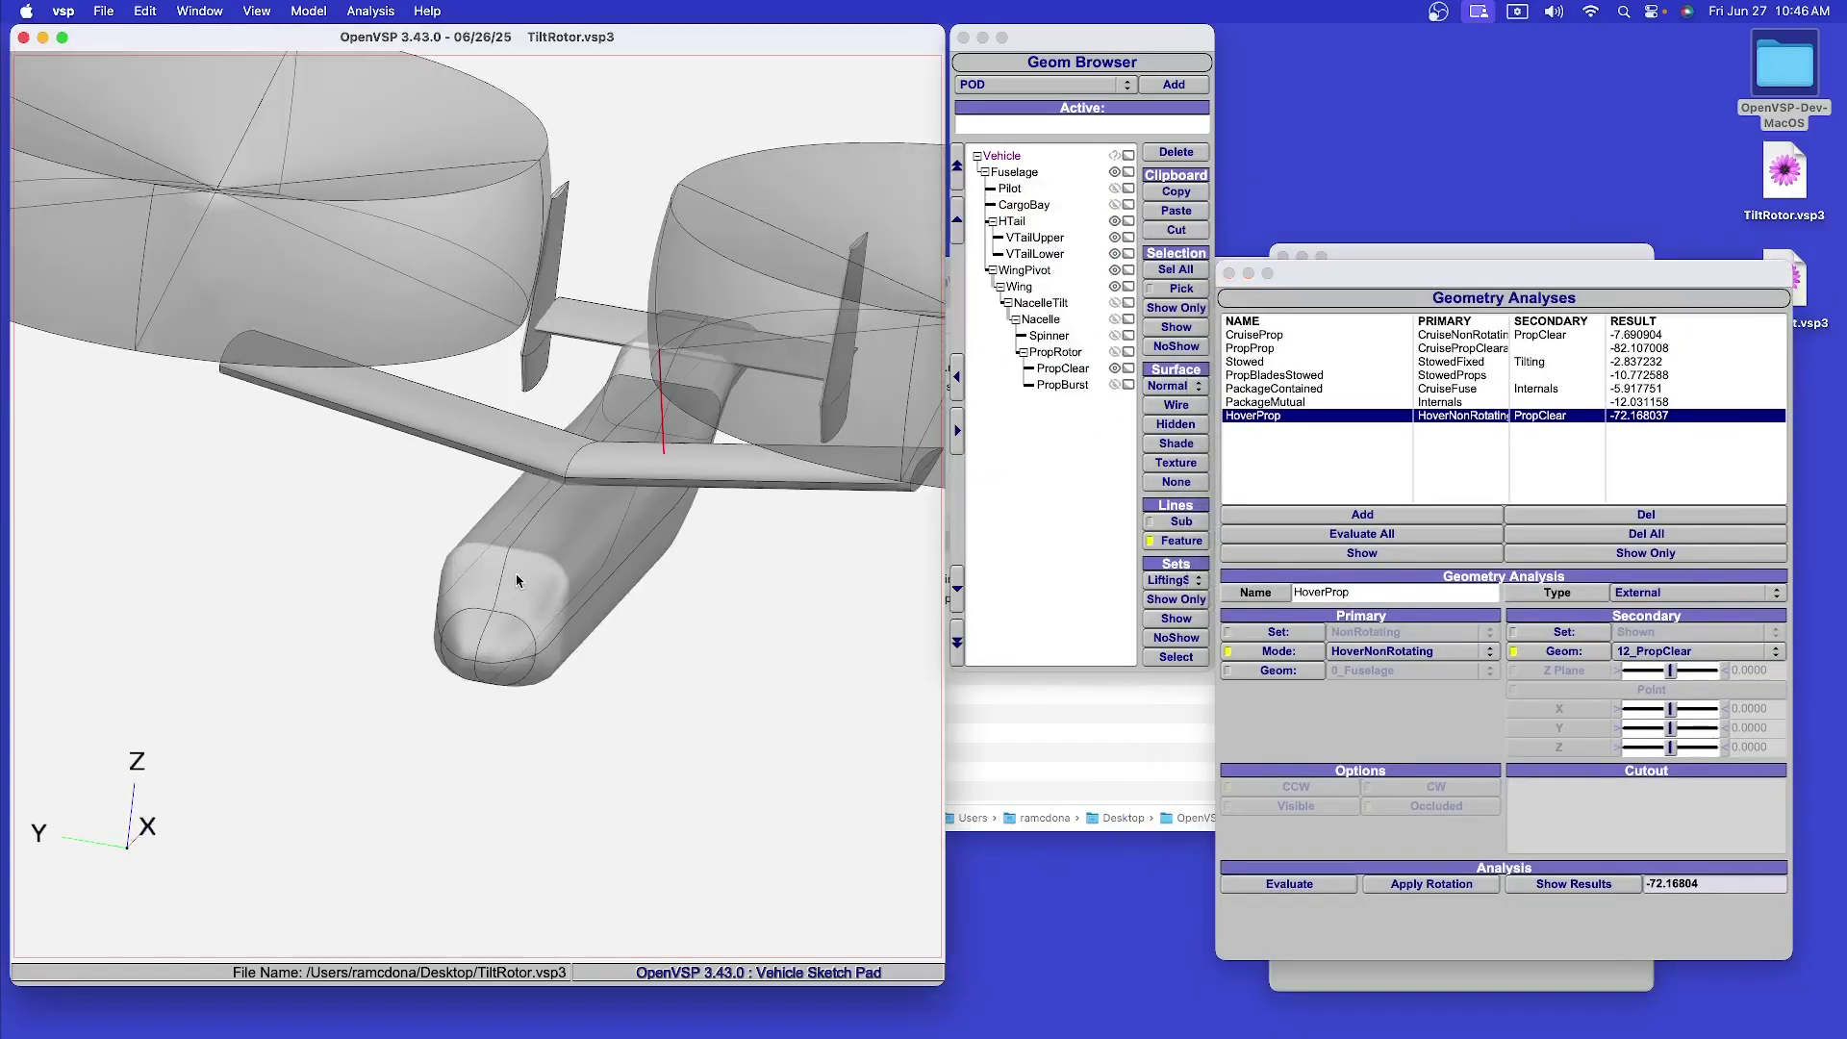
click(1113, 369)
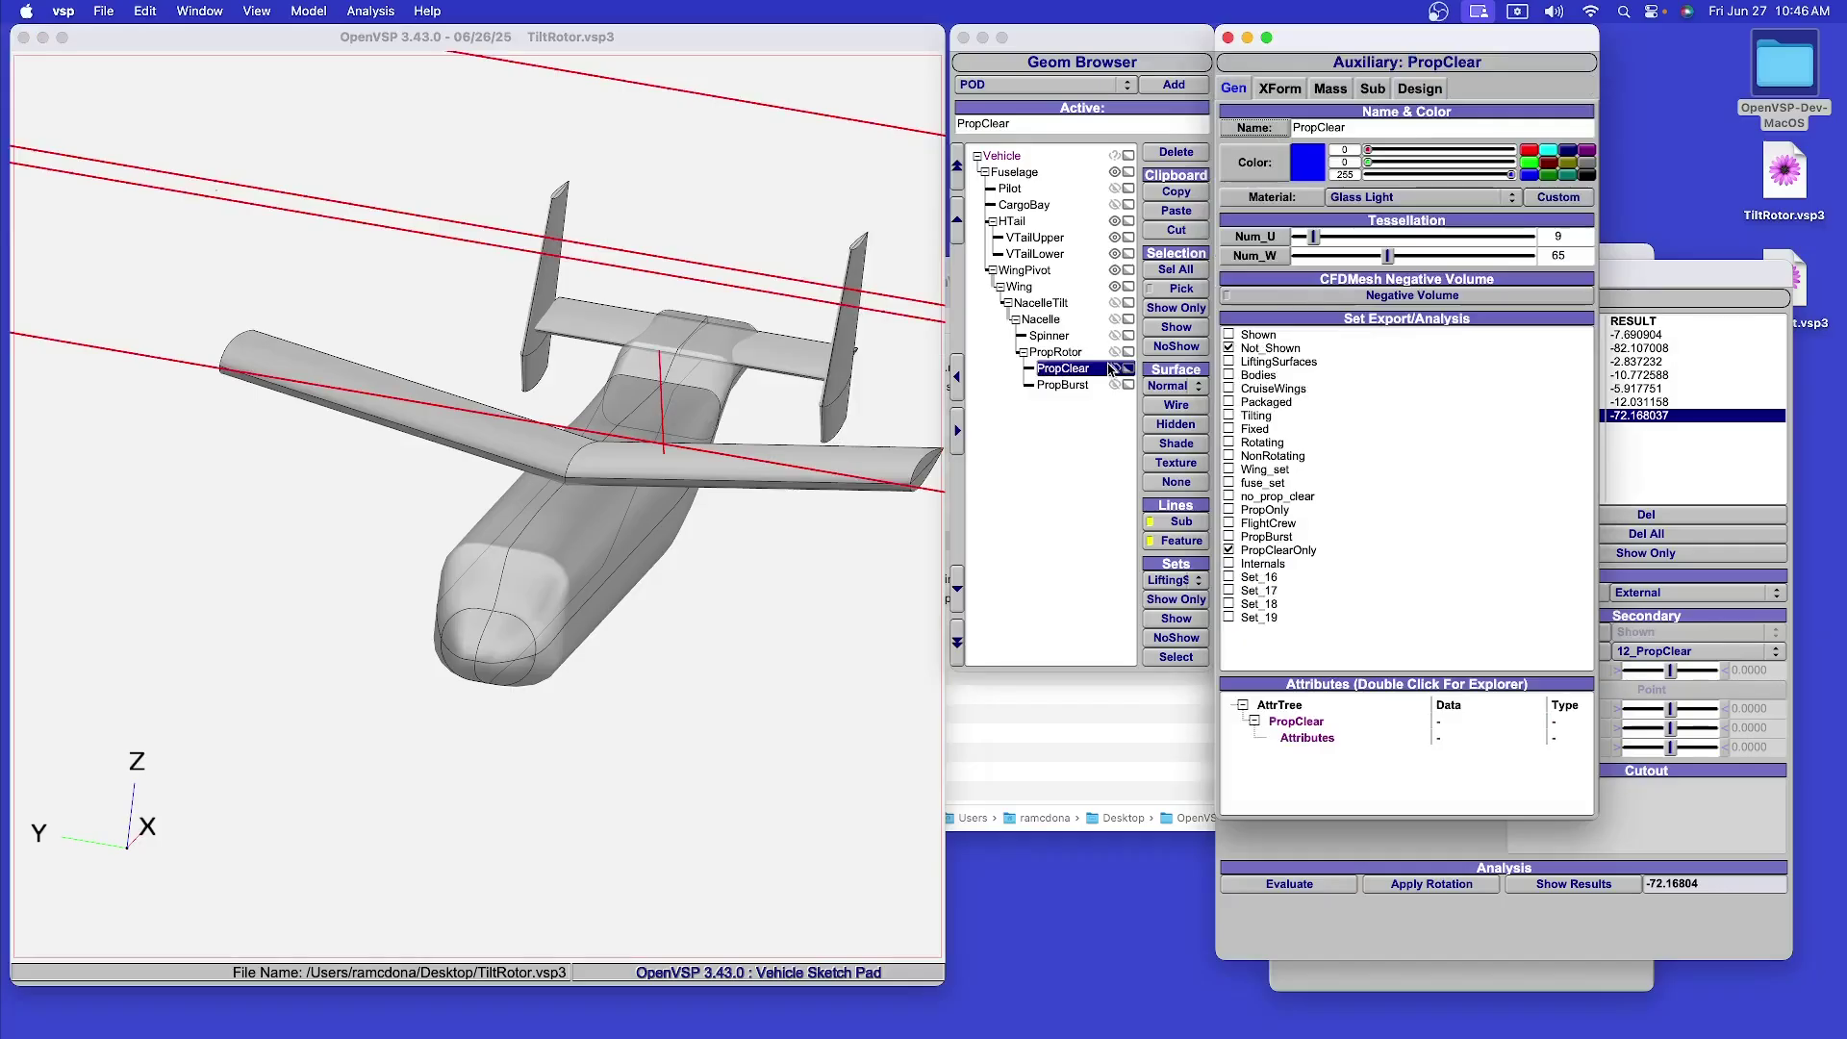
drag(1063, 188, 984, 638)
click(1003, 490)
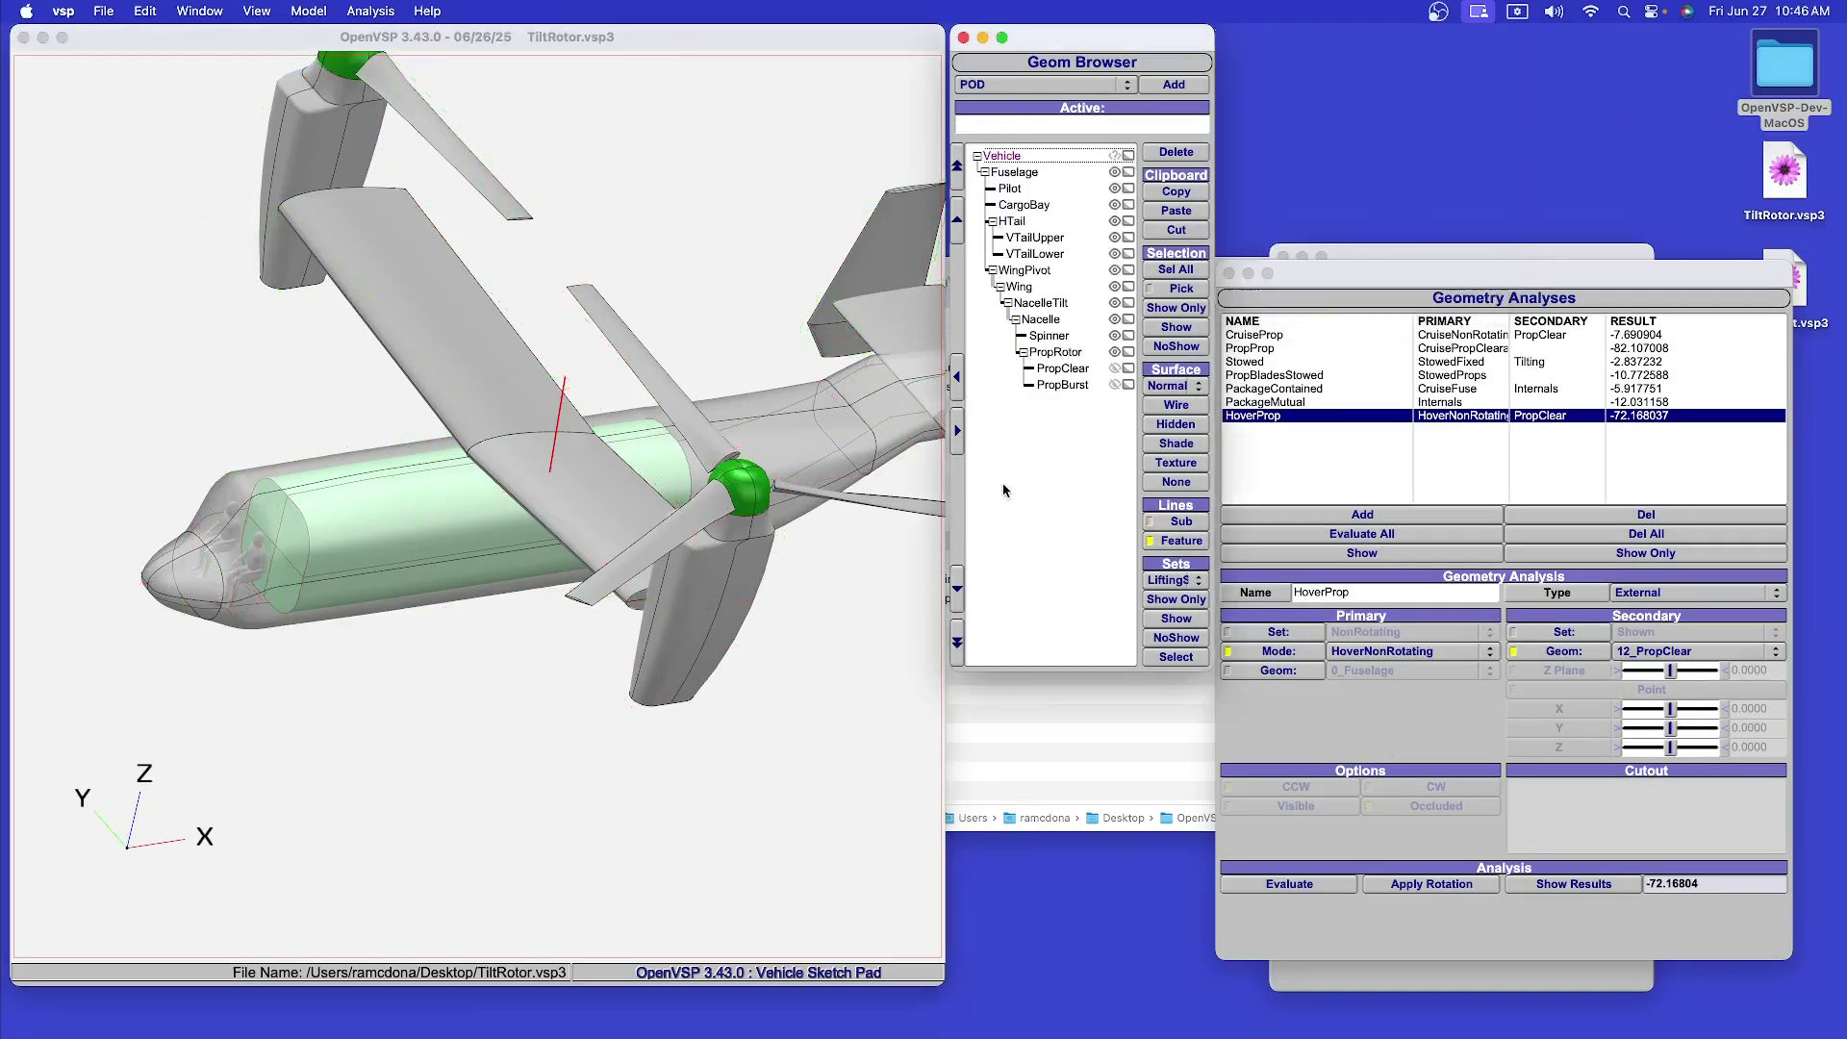
drag(442, 248, 589, 310)
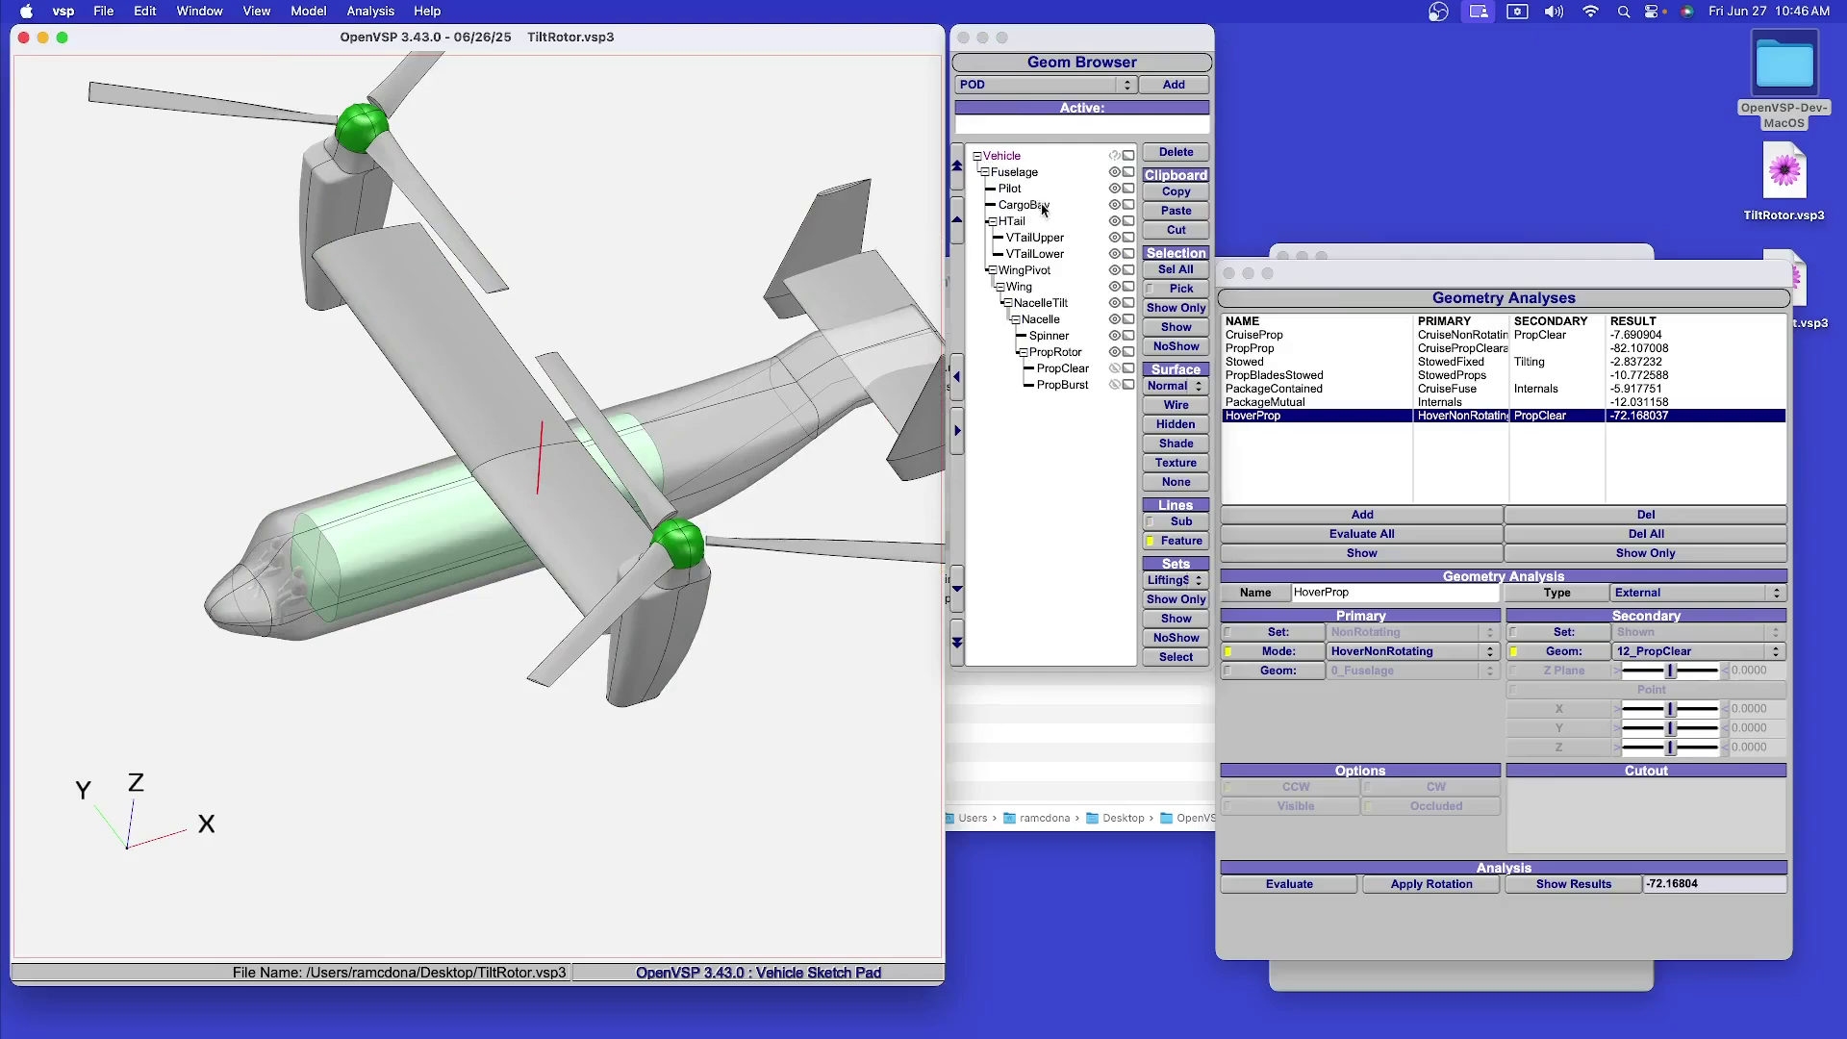
Change the PropRotor diameter from 456 to 570, lengthening the blades.
double_click(1063, 352)
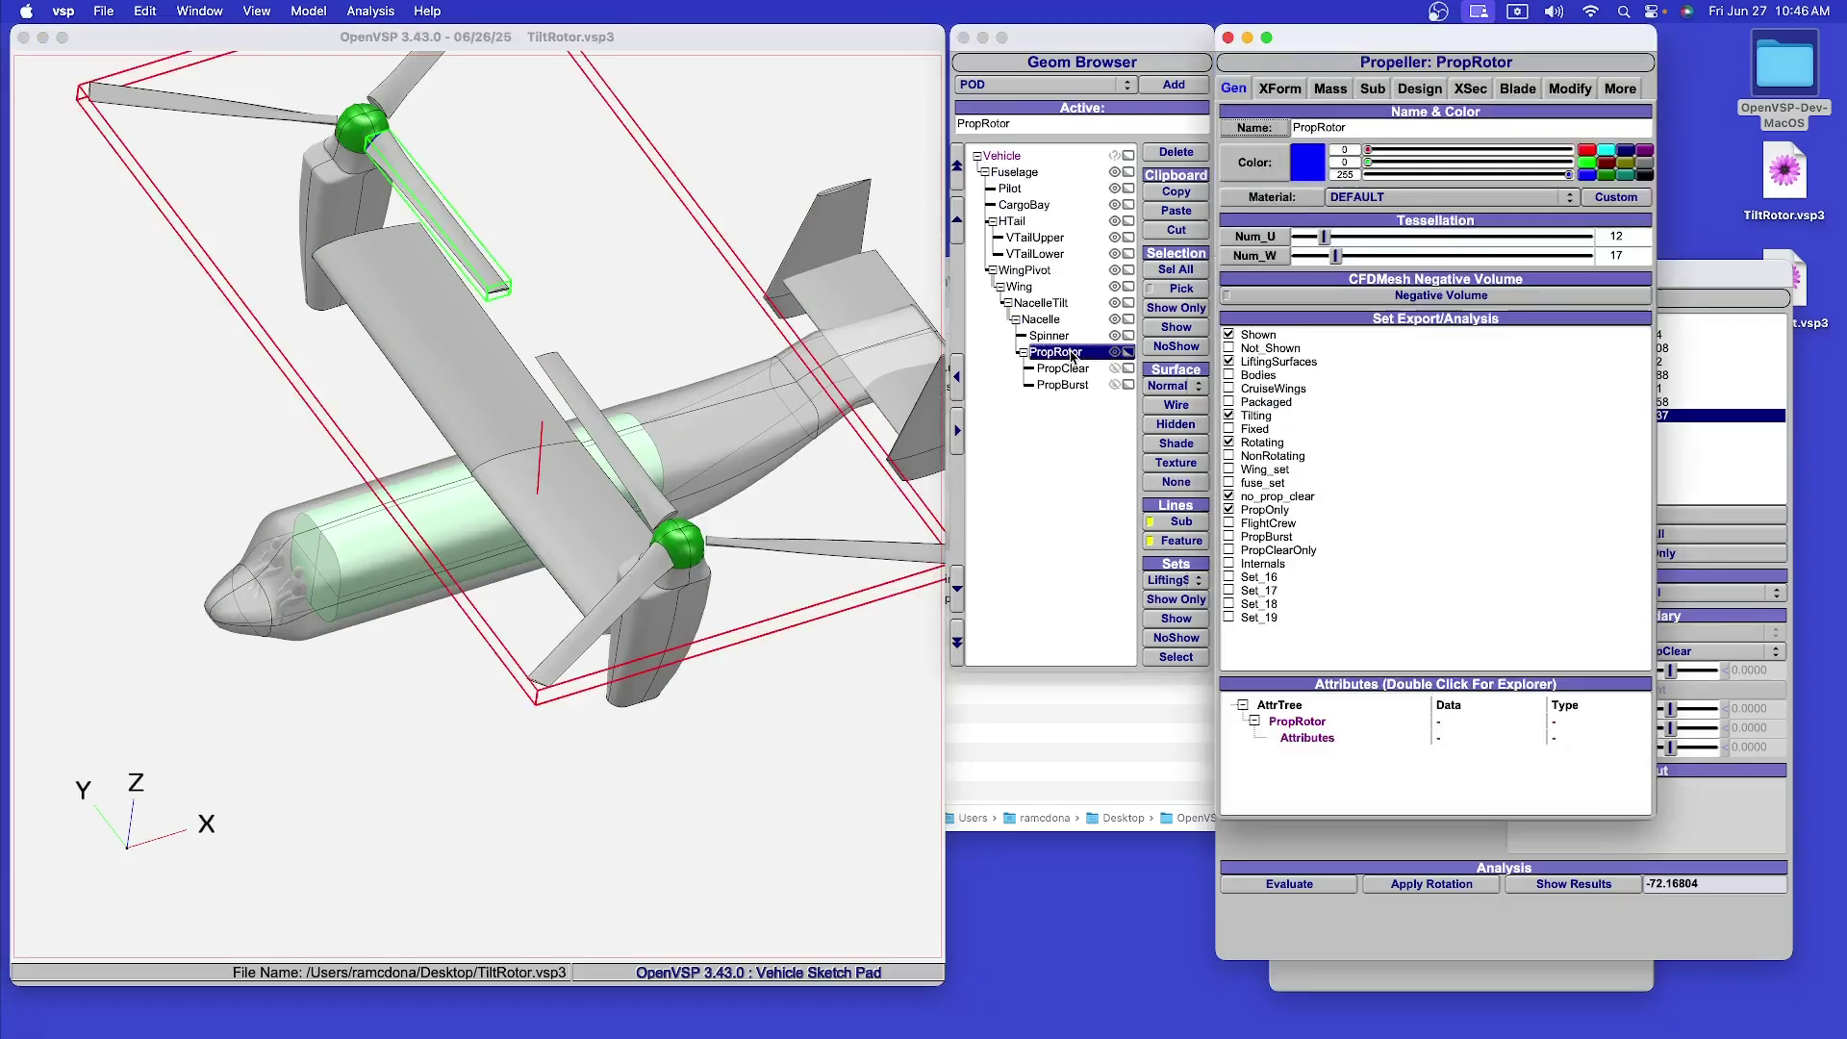
click(1420, 89)
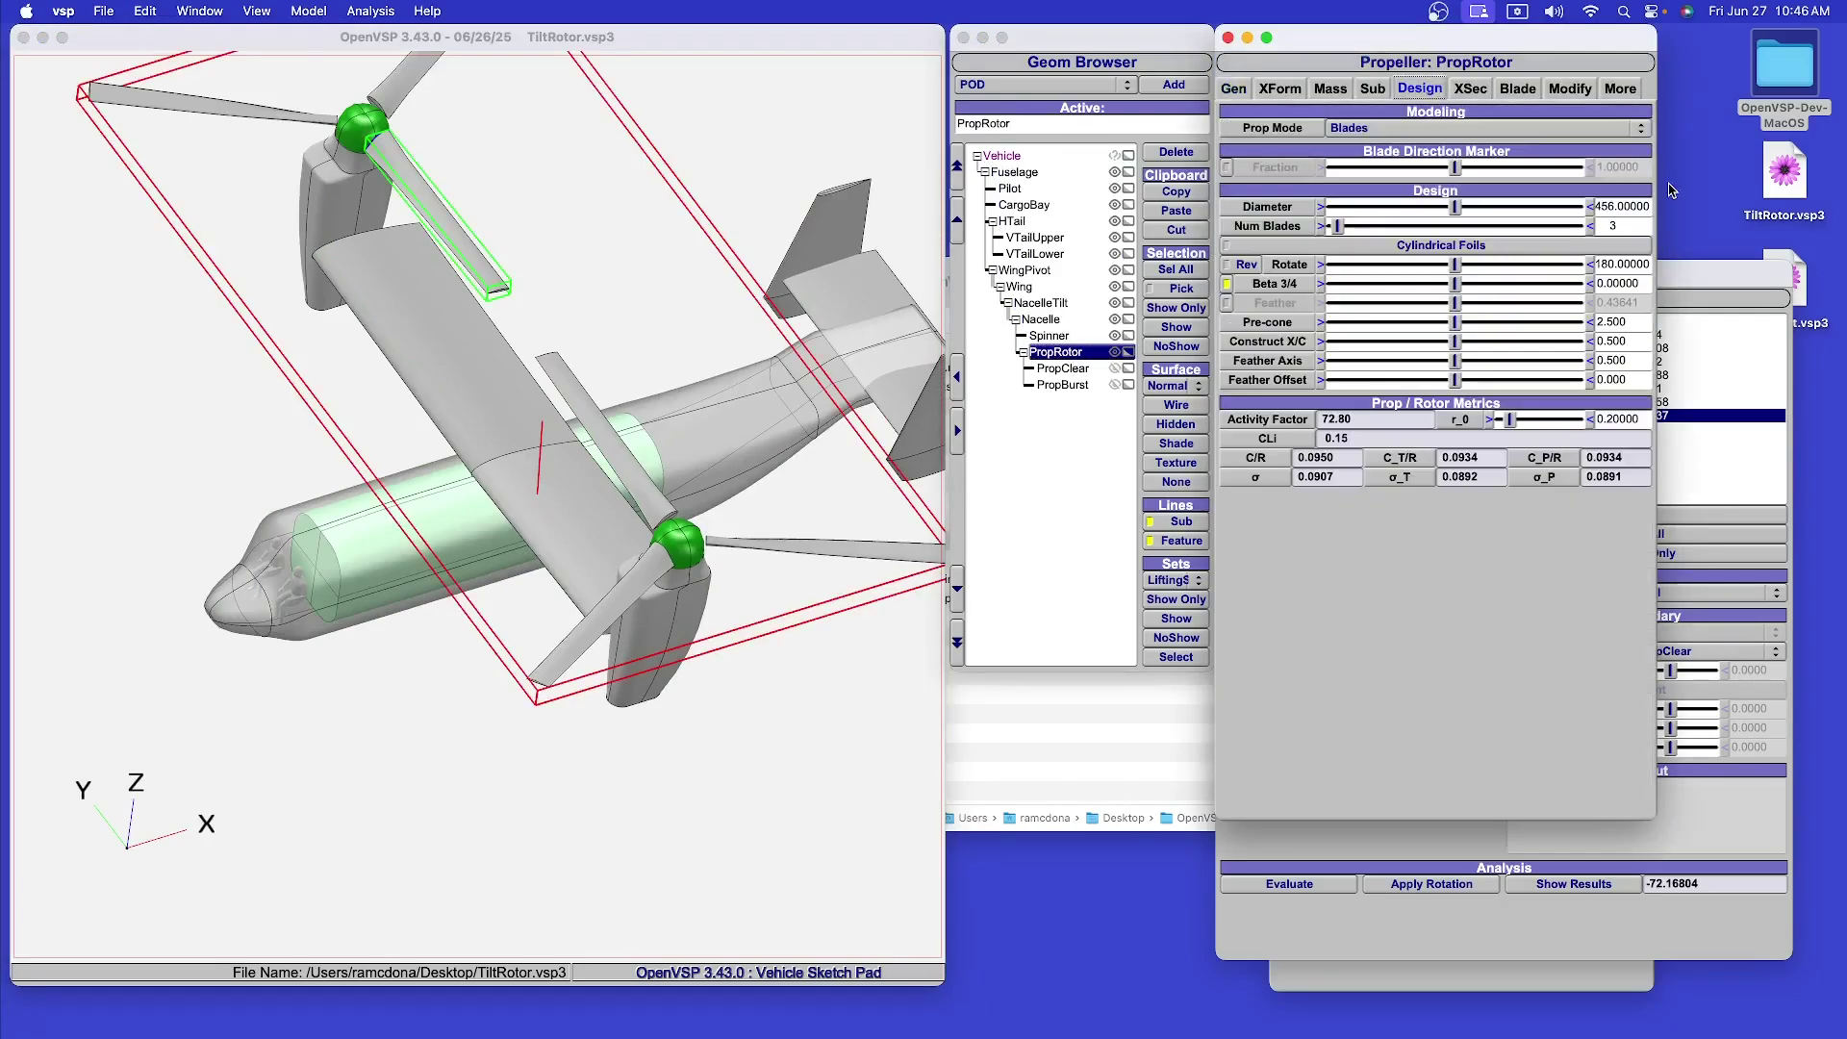
click(1636, 204)
key(super+a)
key(BackSpace)
text(570)
key(Return)
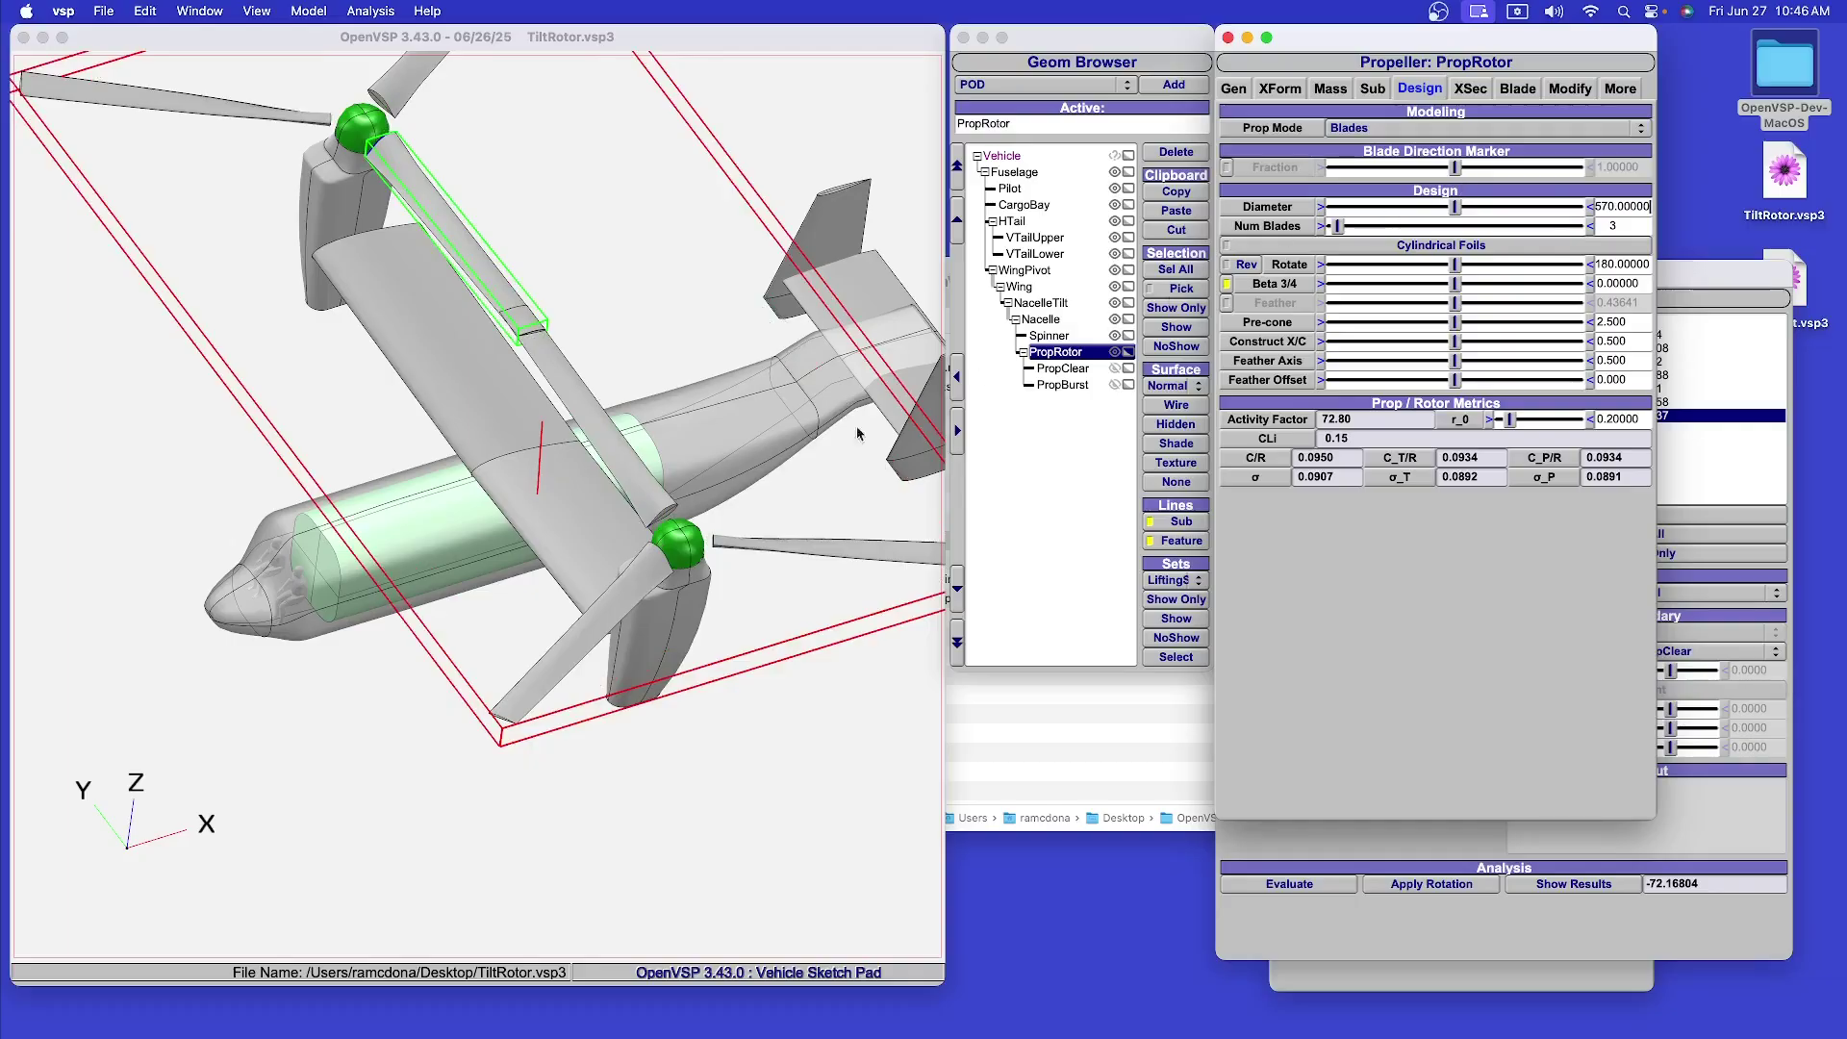
drag(510, 503, 561, 589)
Lower the CargoBay's U Trim L Min to 0.0484, extending the bay forward.
click(1050, 207)
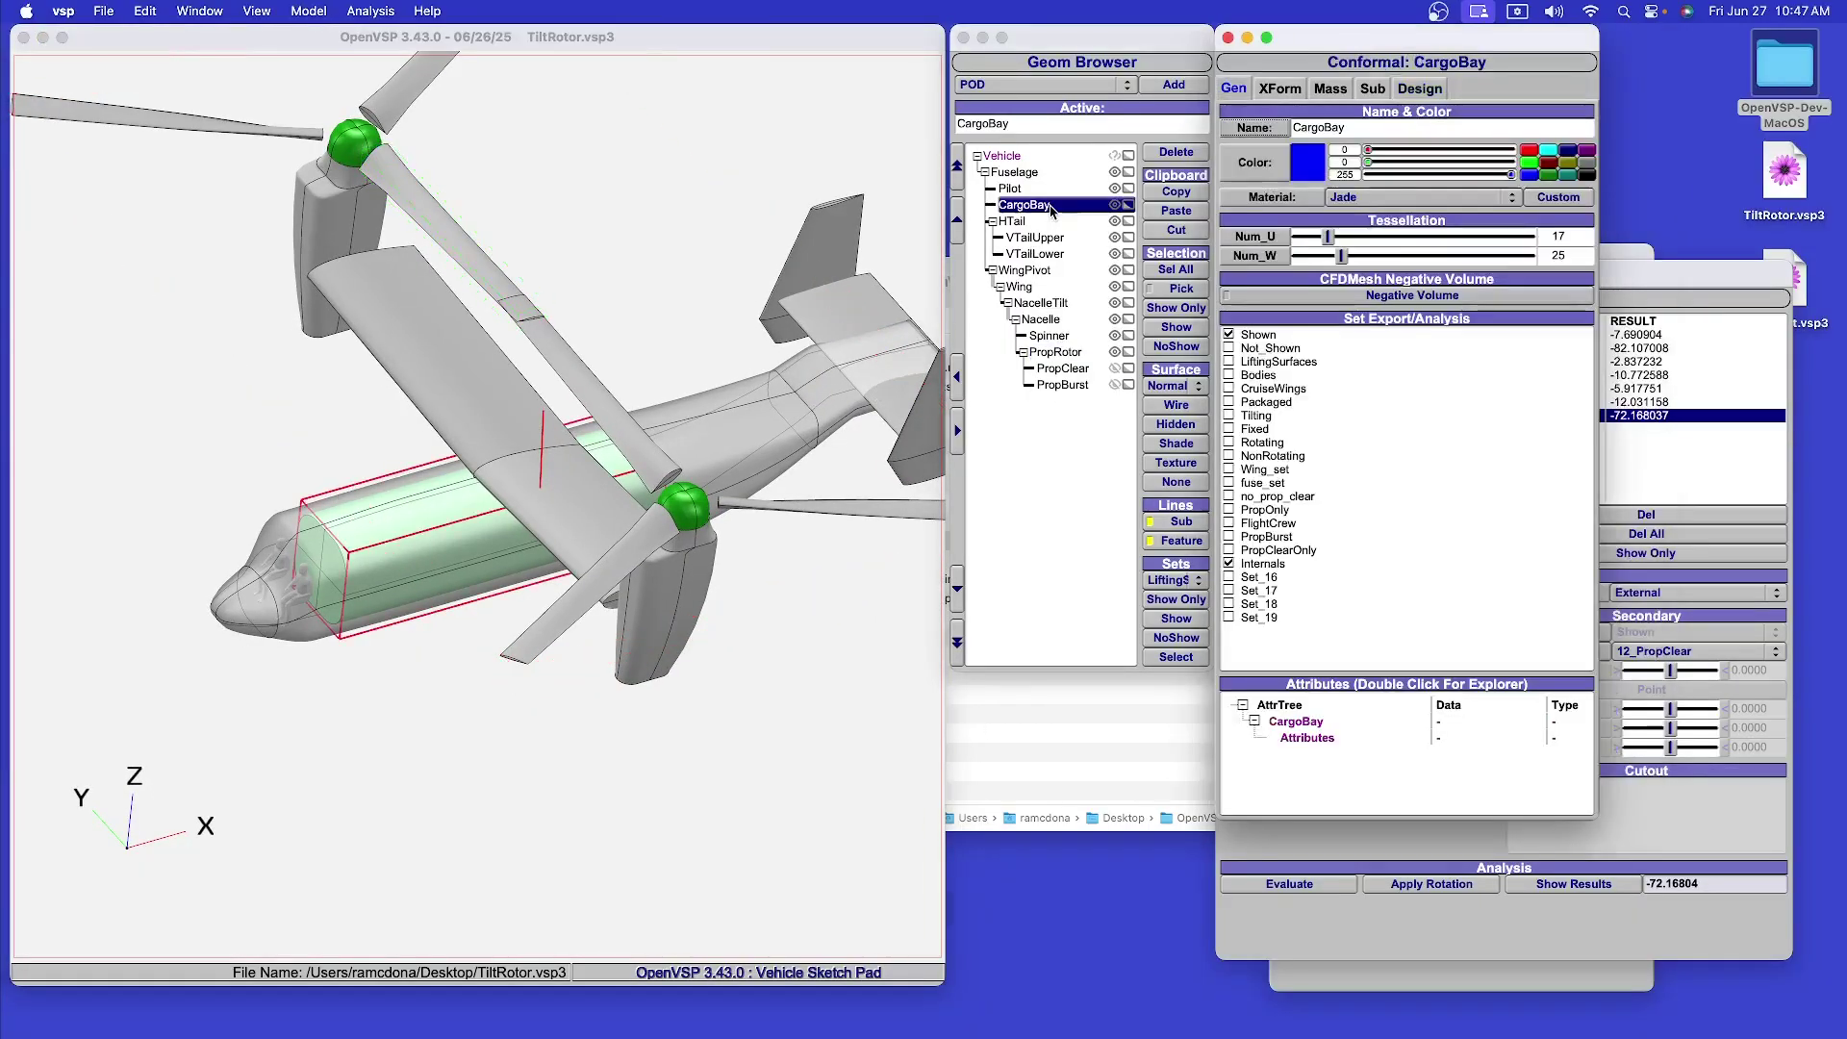
click(1420, 89)
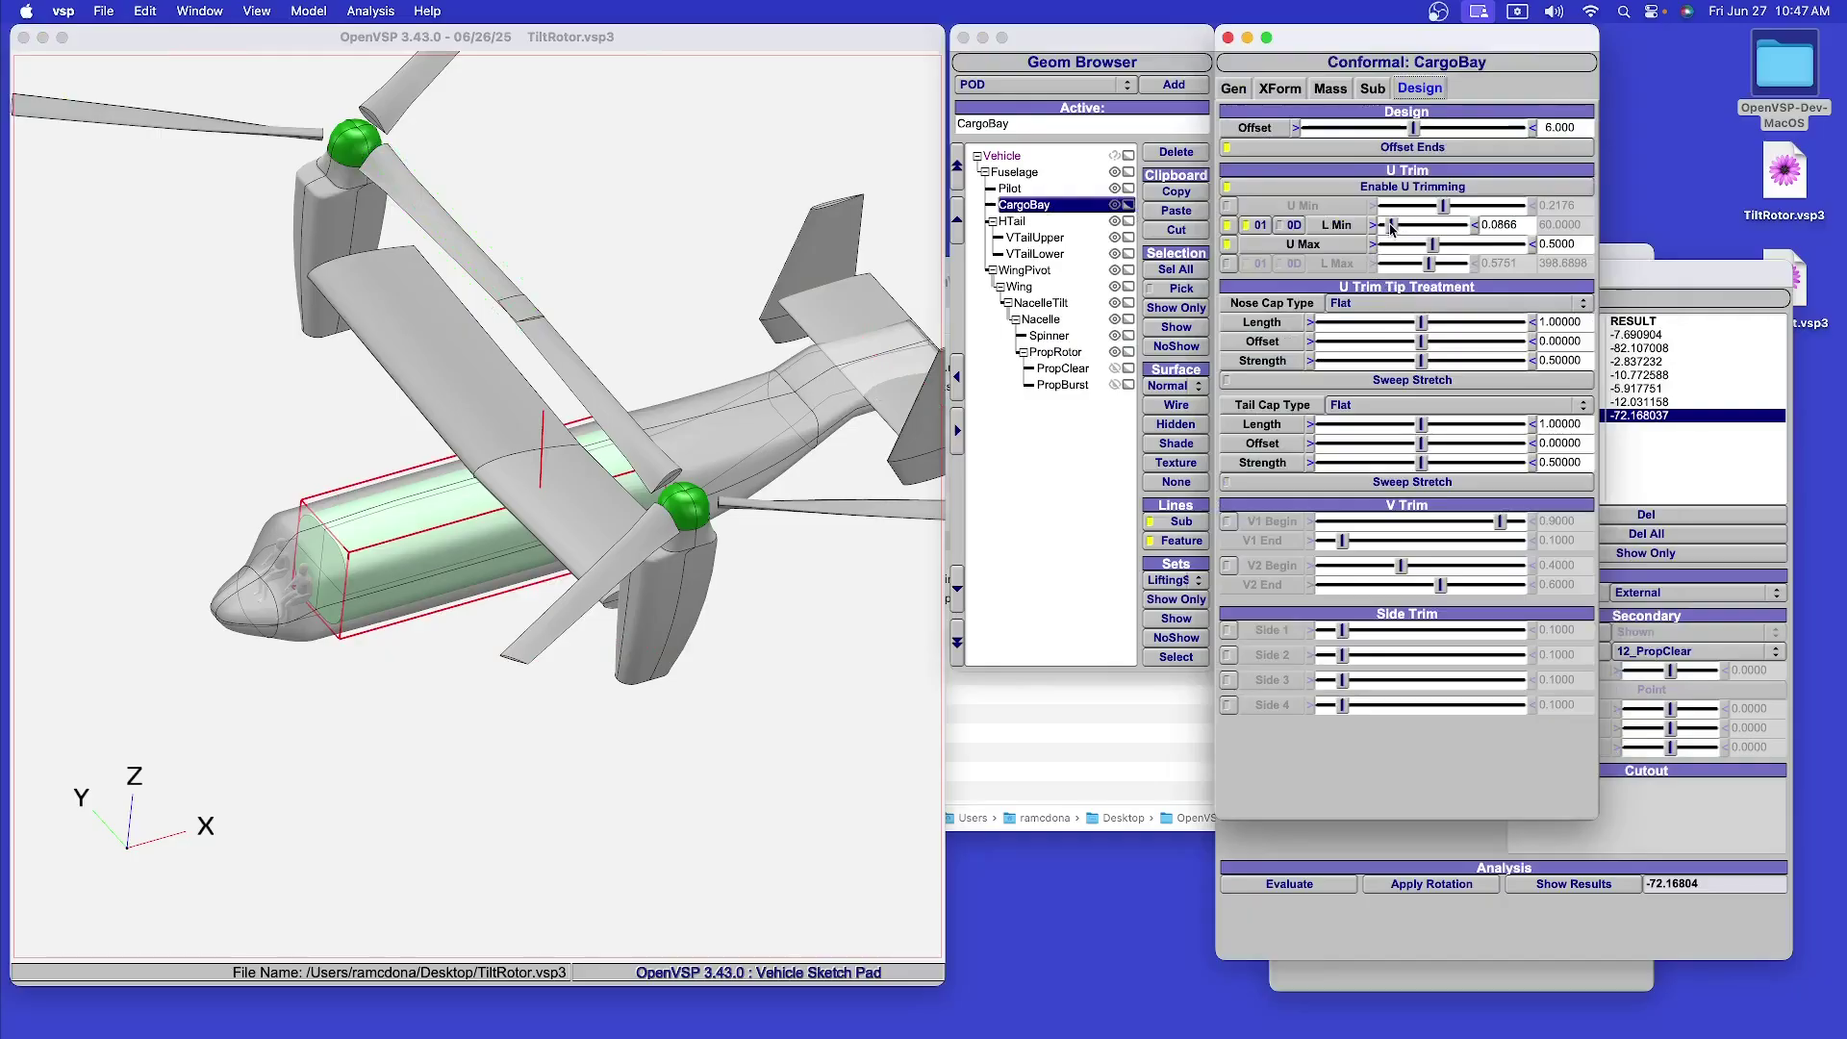
drag(1391, 227, 1389, 253)
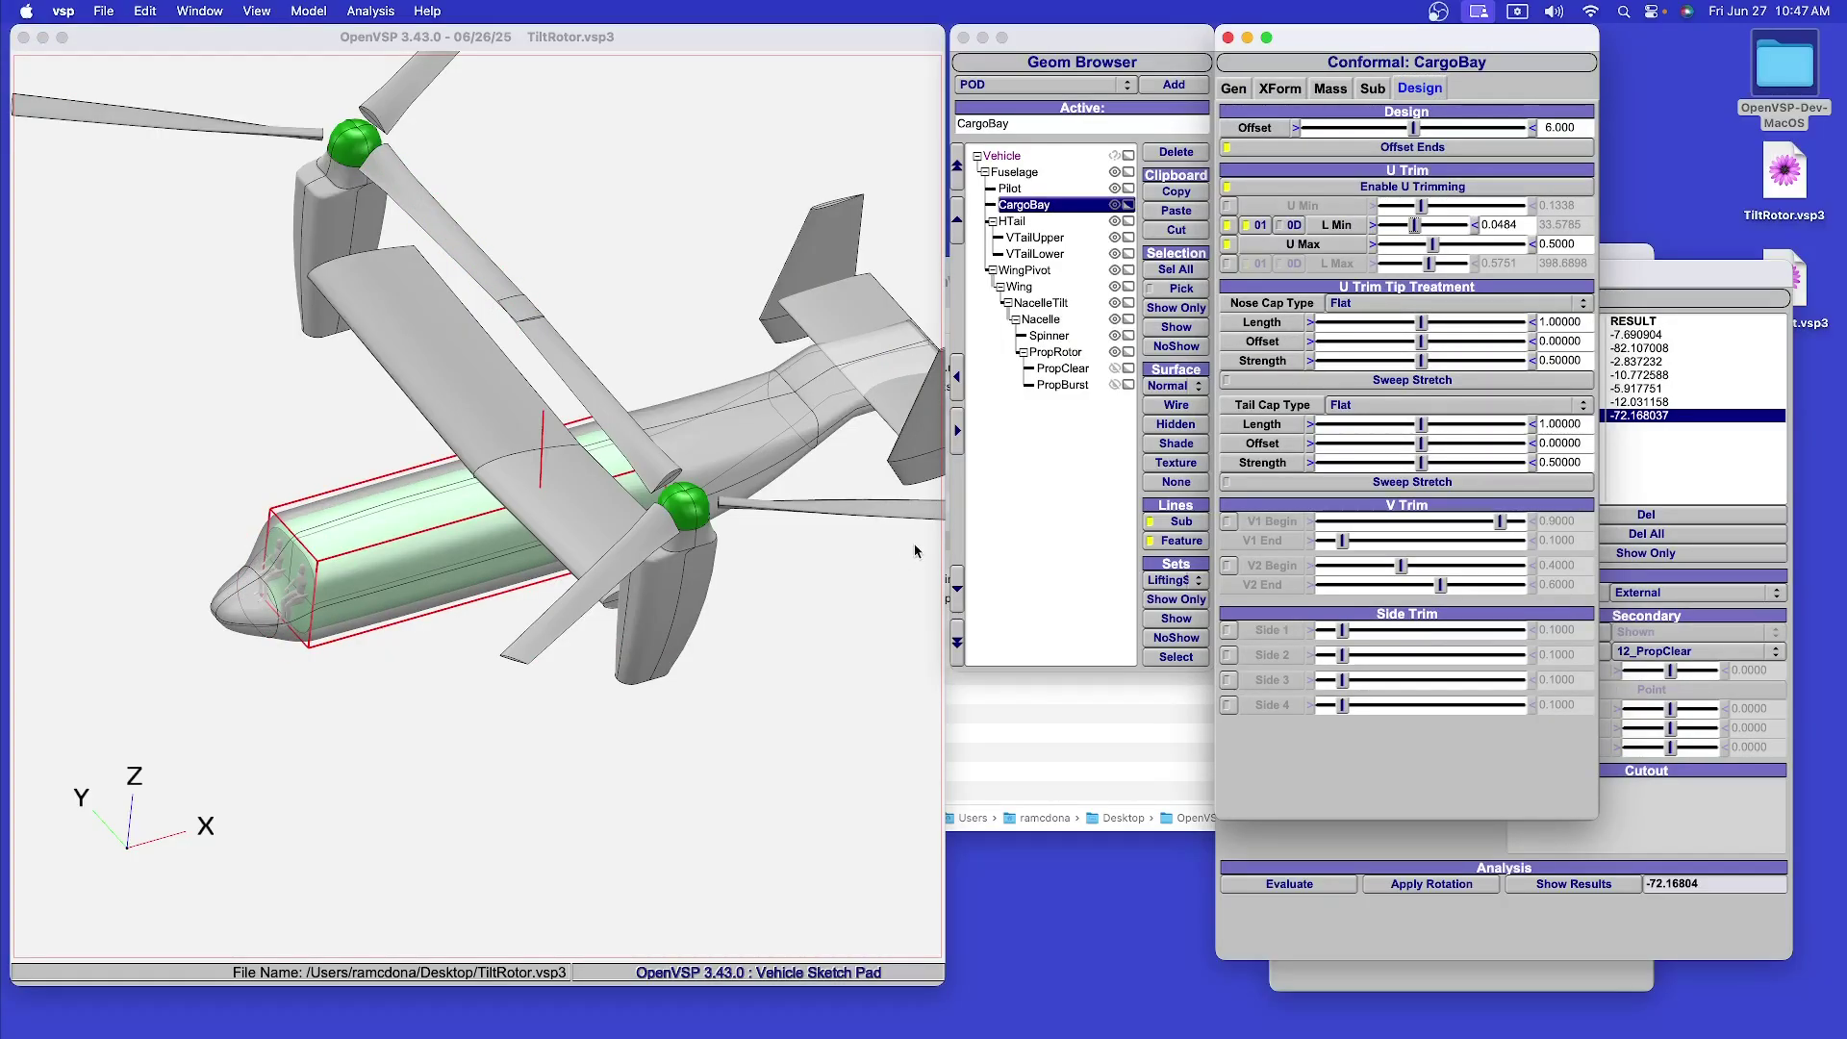
Set the wing section sweep to 0 instead of -5.
click(1053, 291)
click(1453, 88)
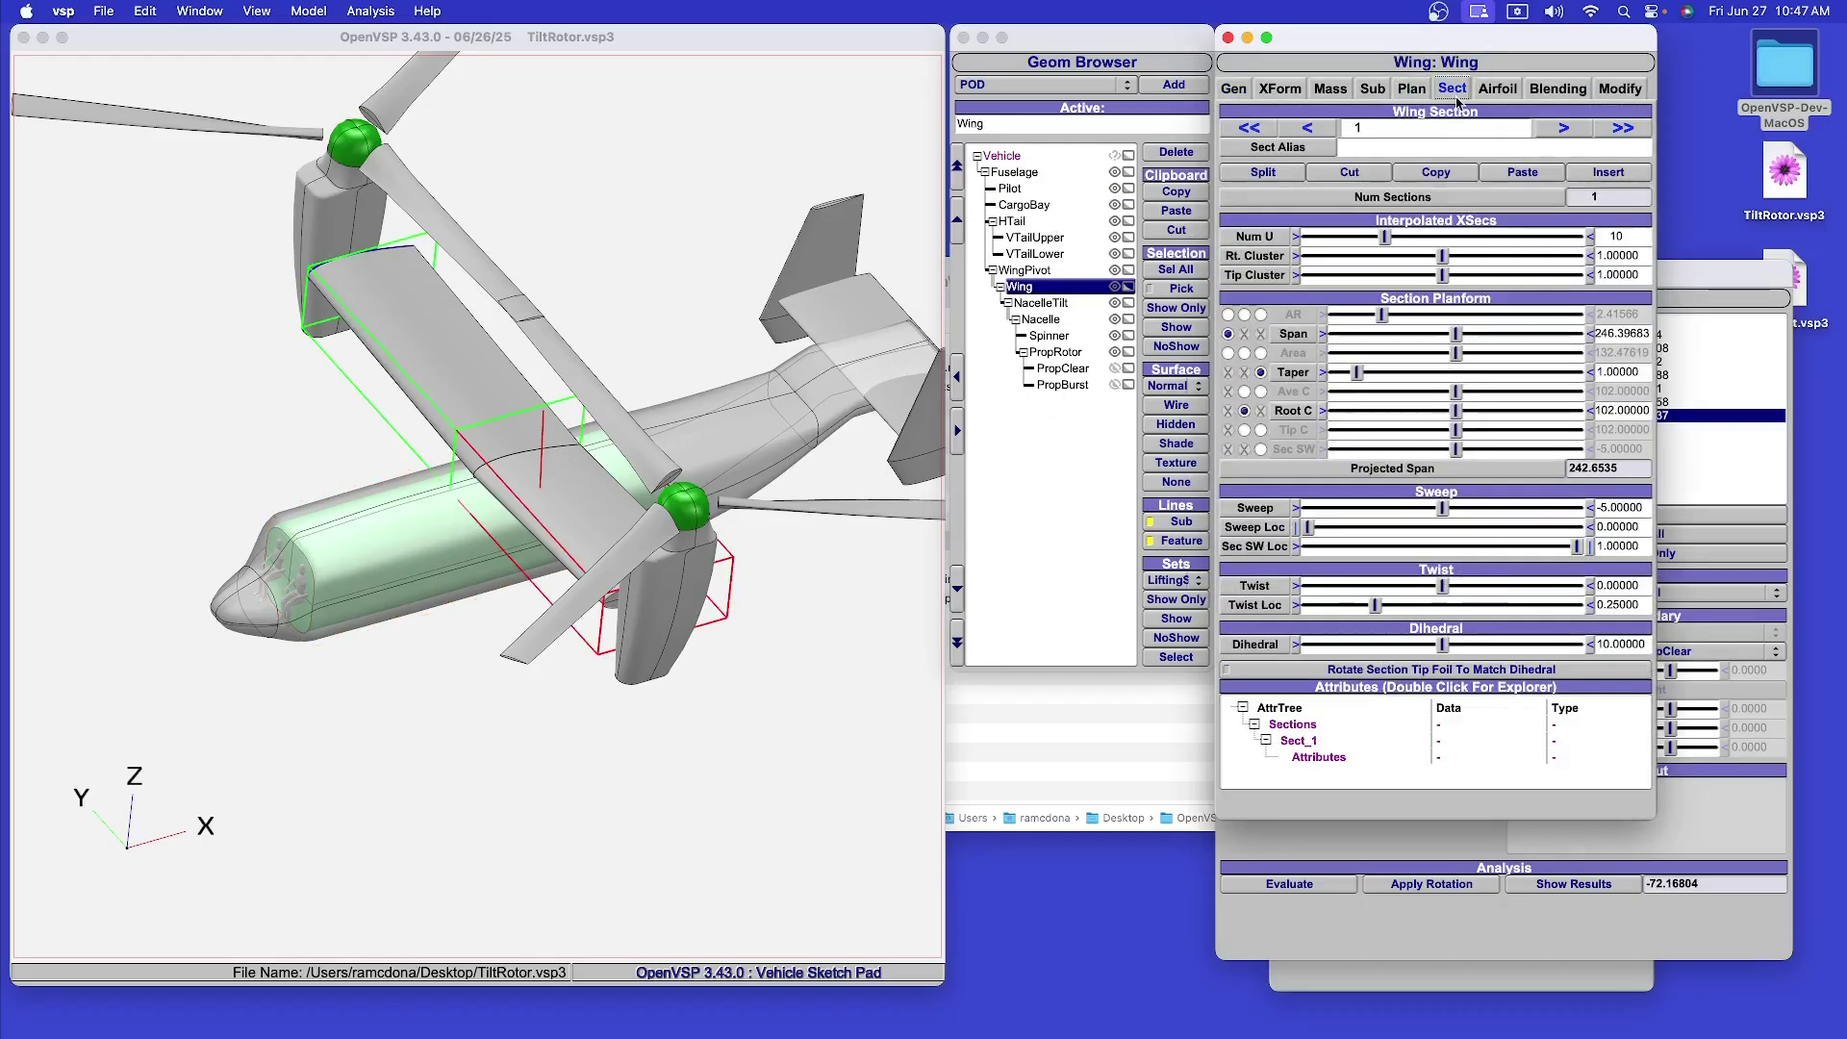
double_click(1633, 507)
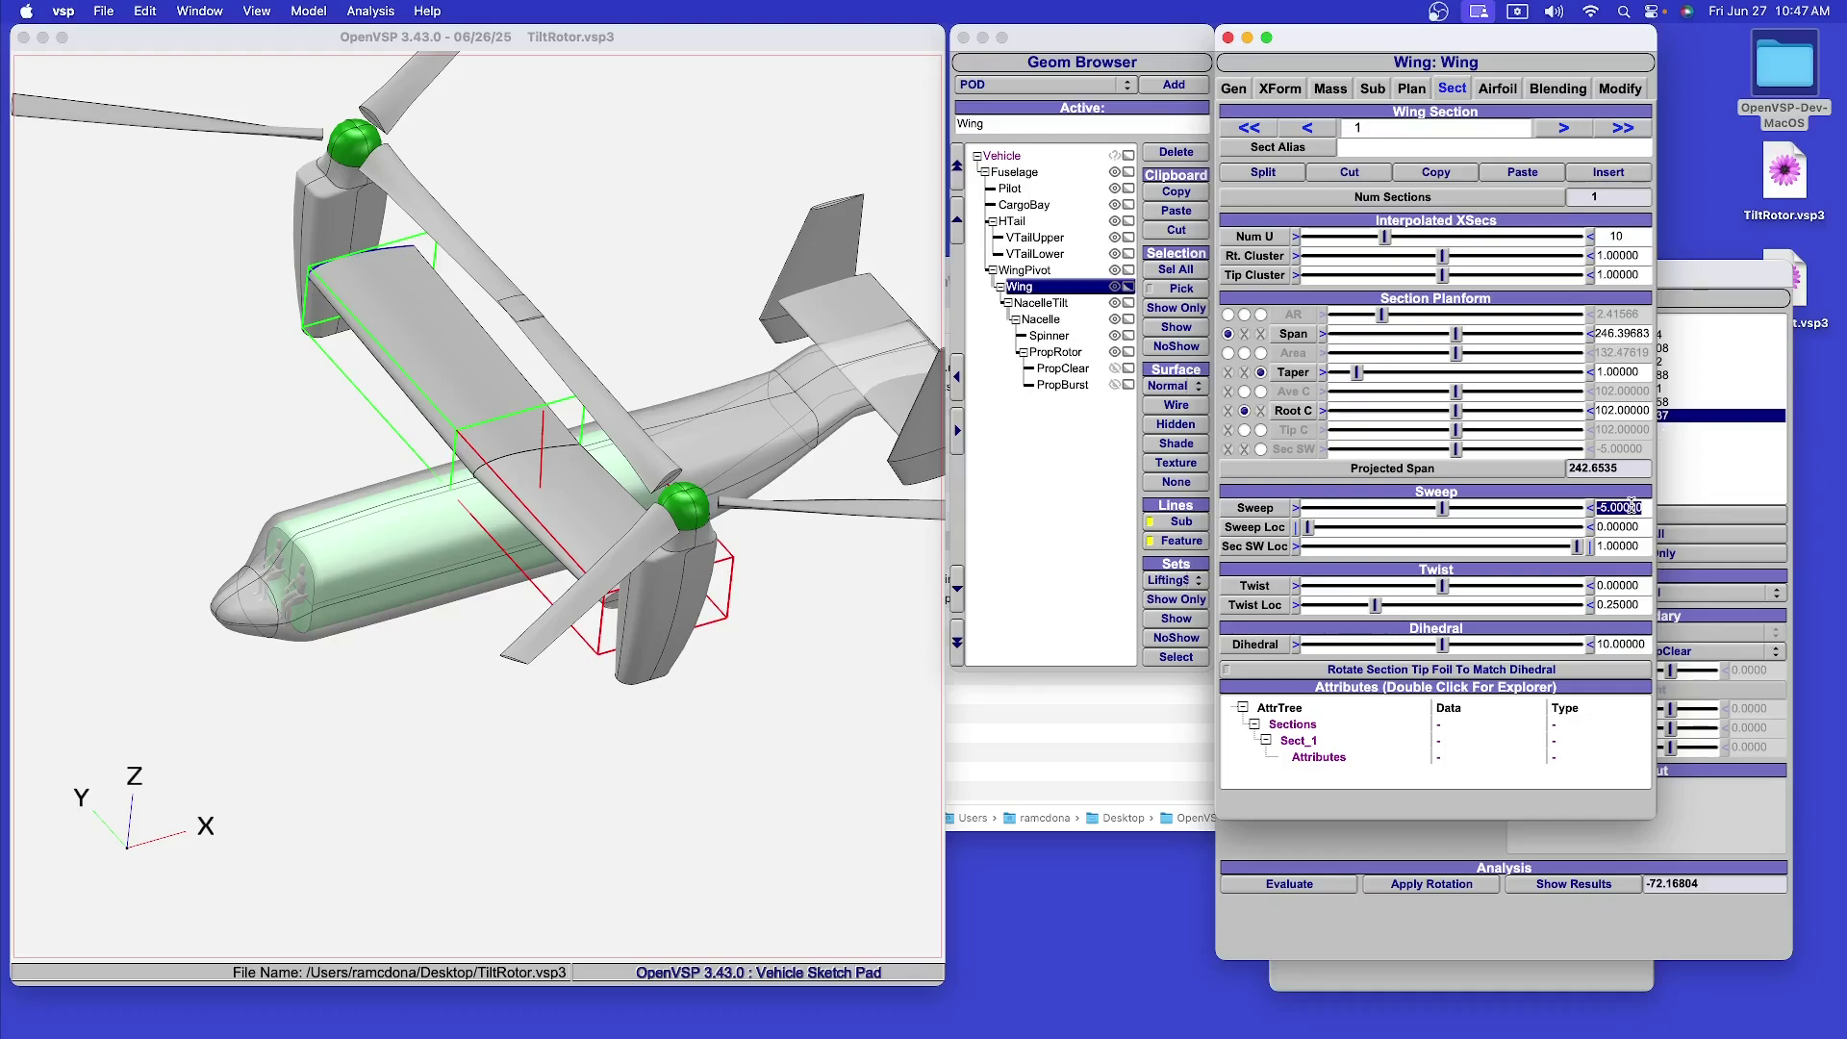
text(0)
key(Return)
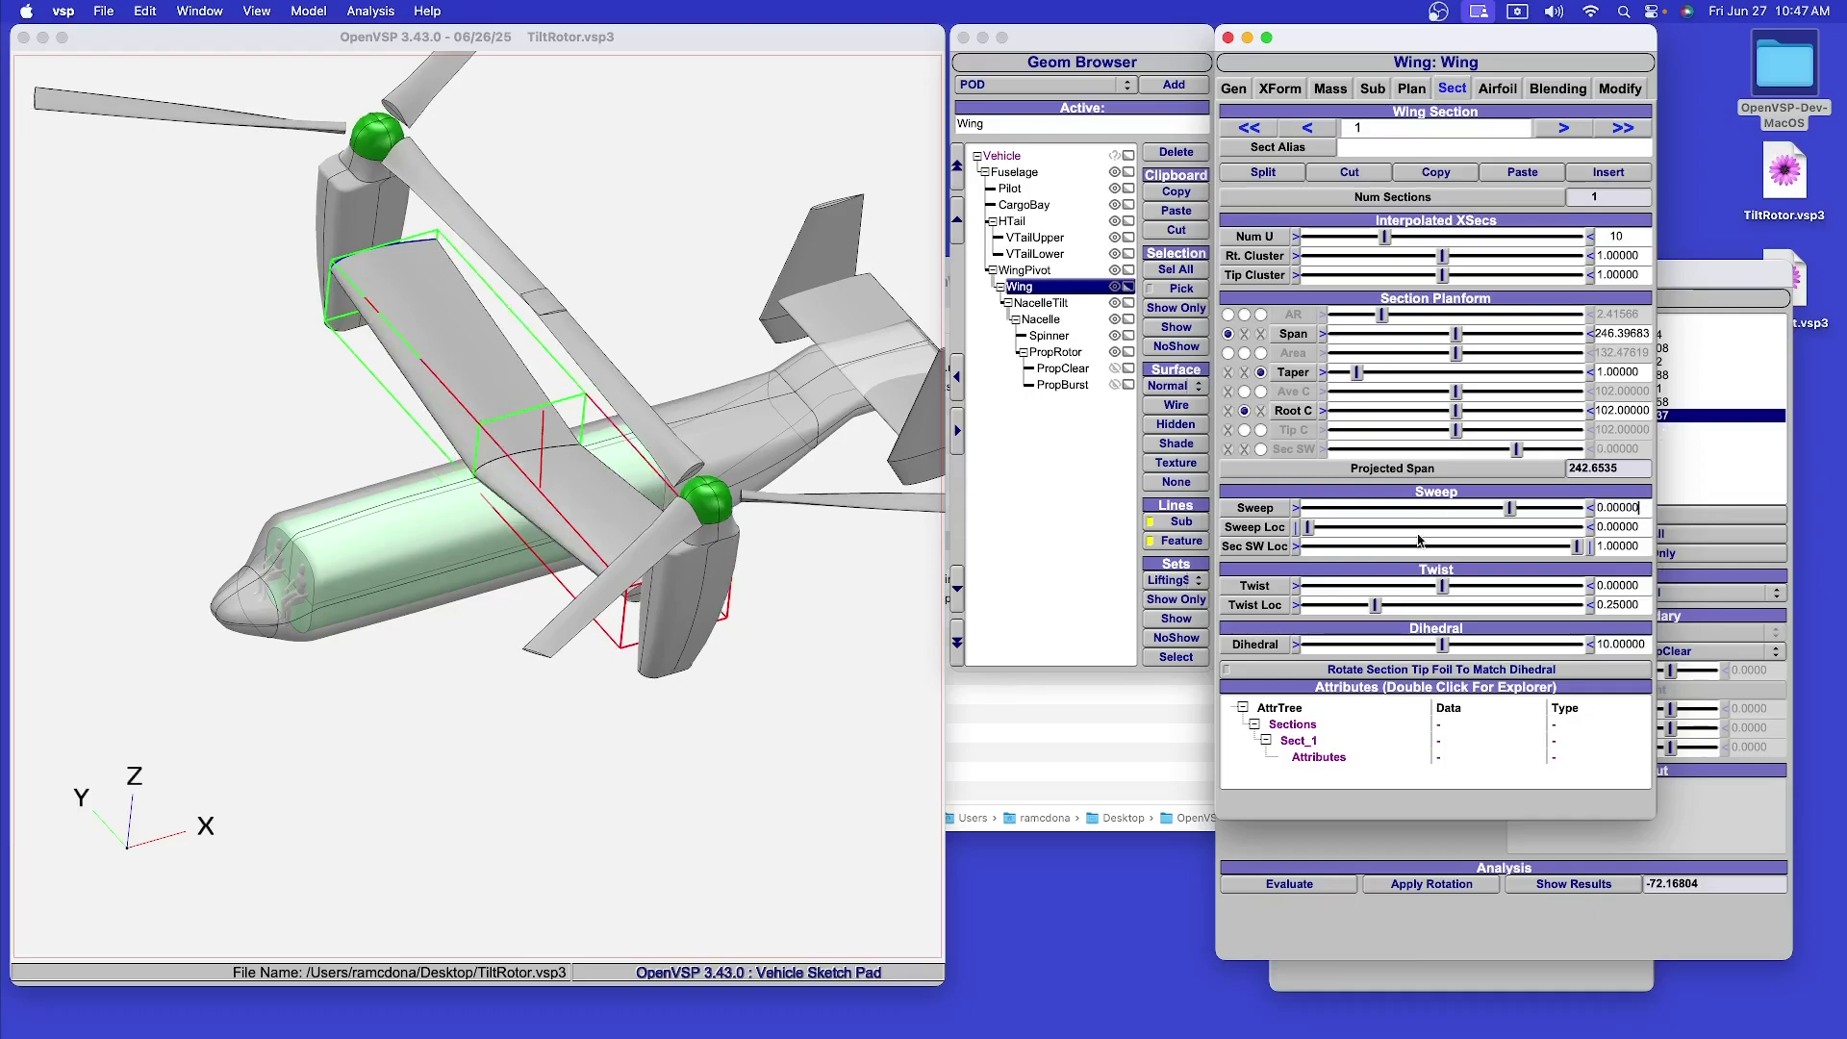
Close the Wing editor and re-run all geometry analyses on the modified model.
click(1083, 445)
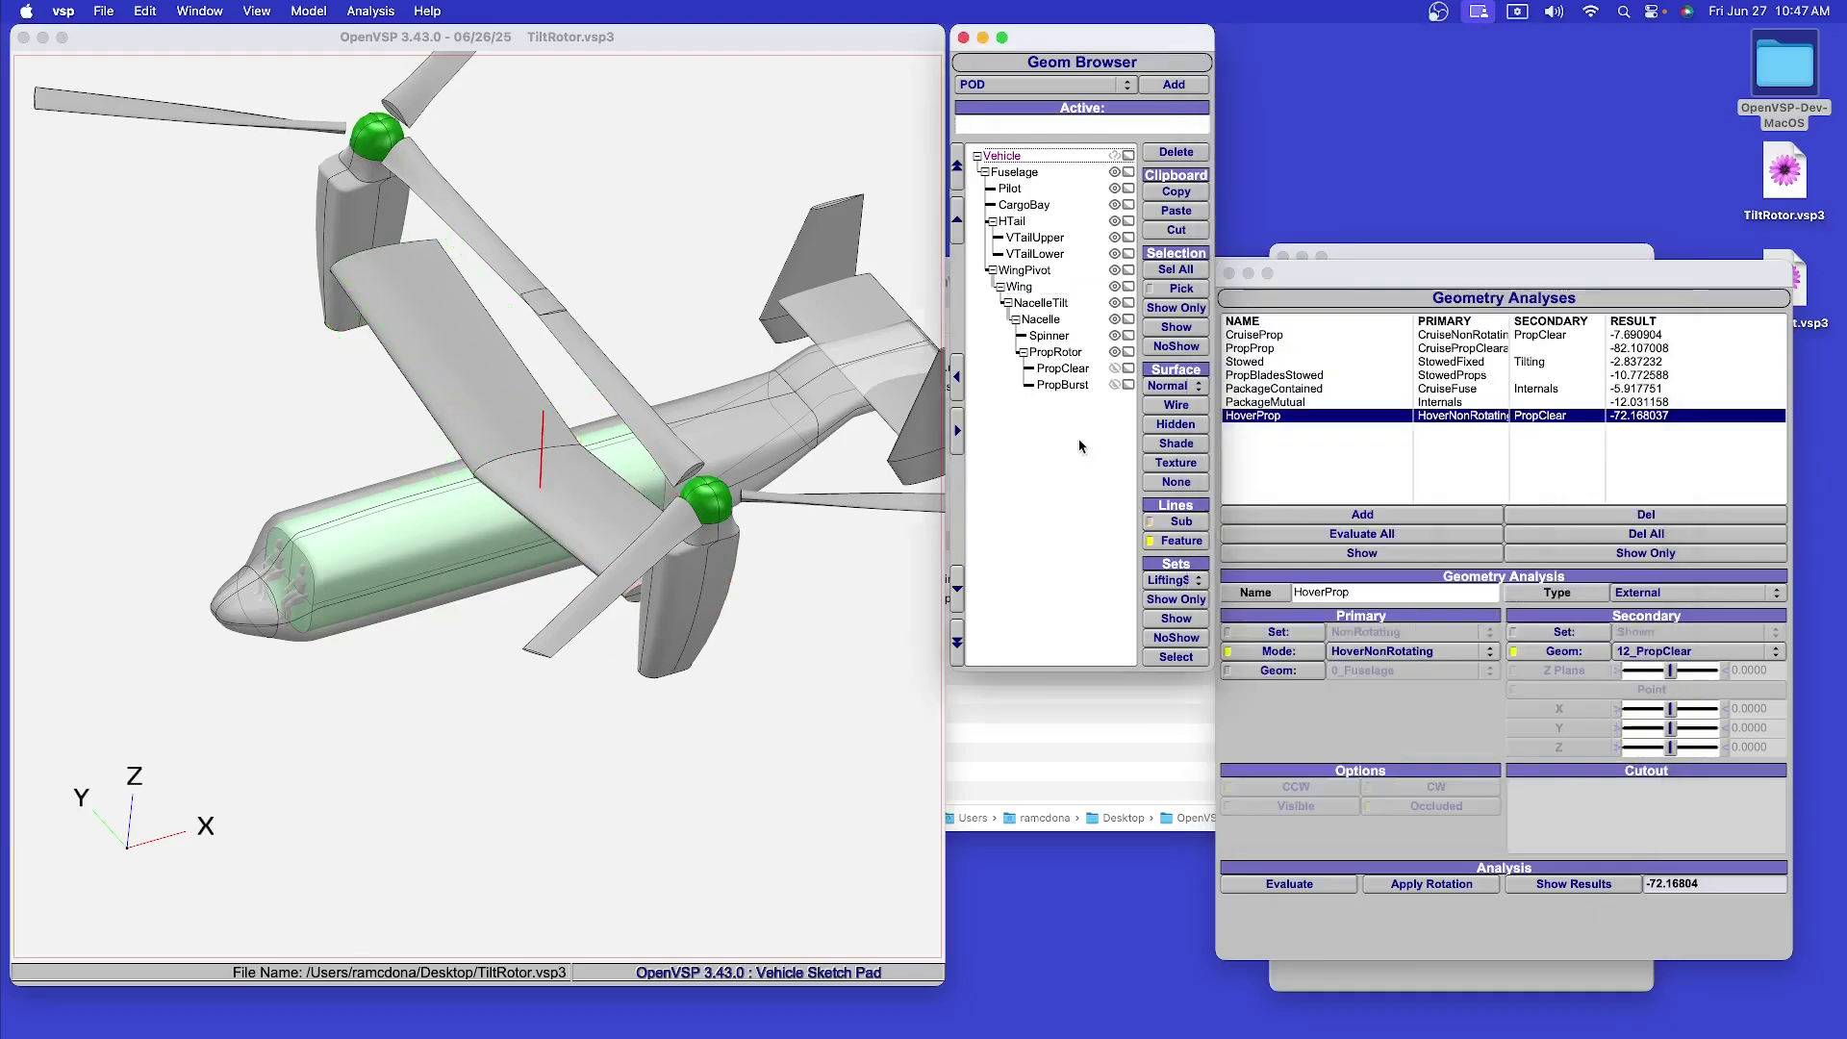
click(1641, 274)
click(1370, 539)
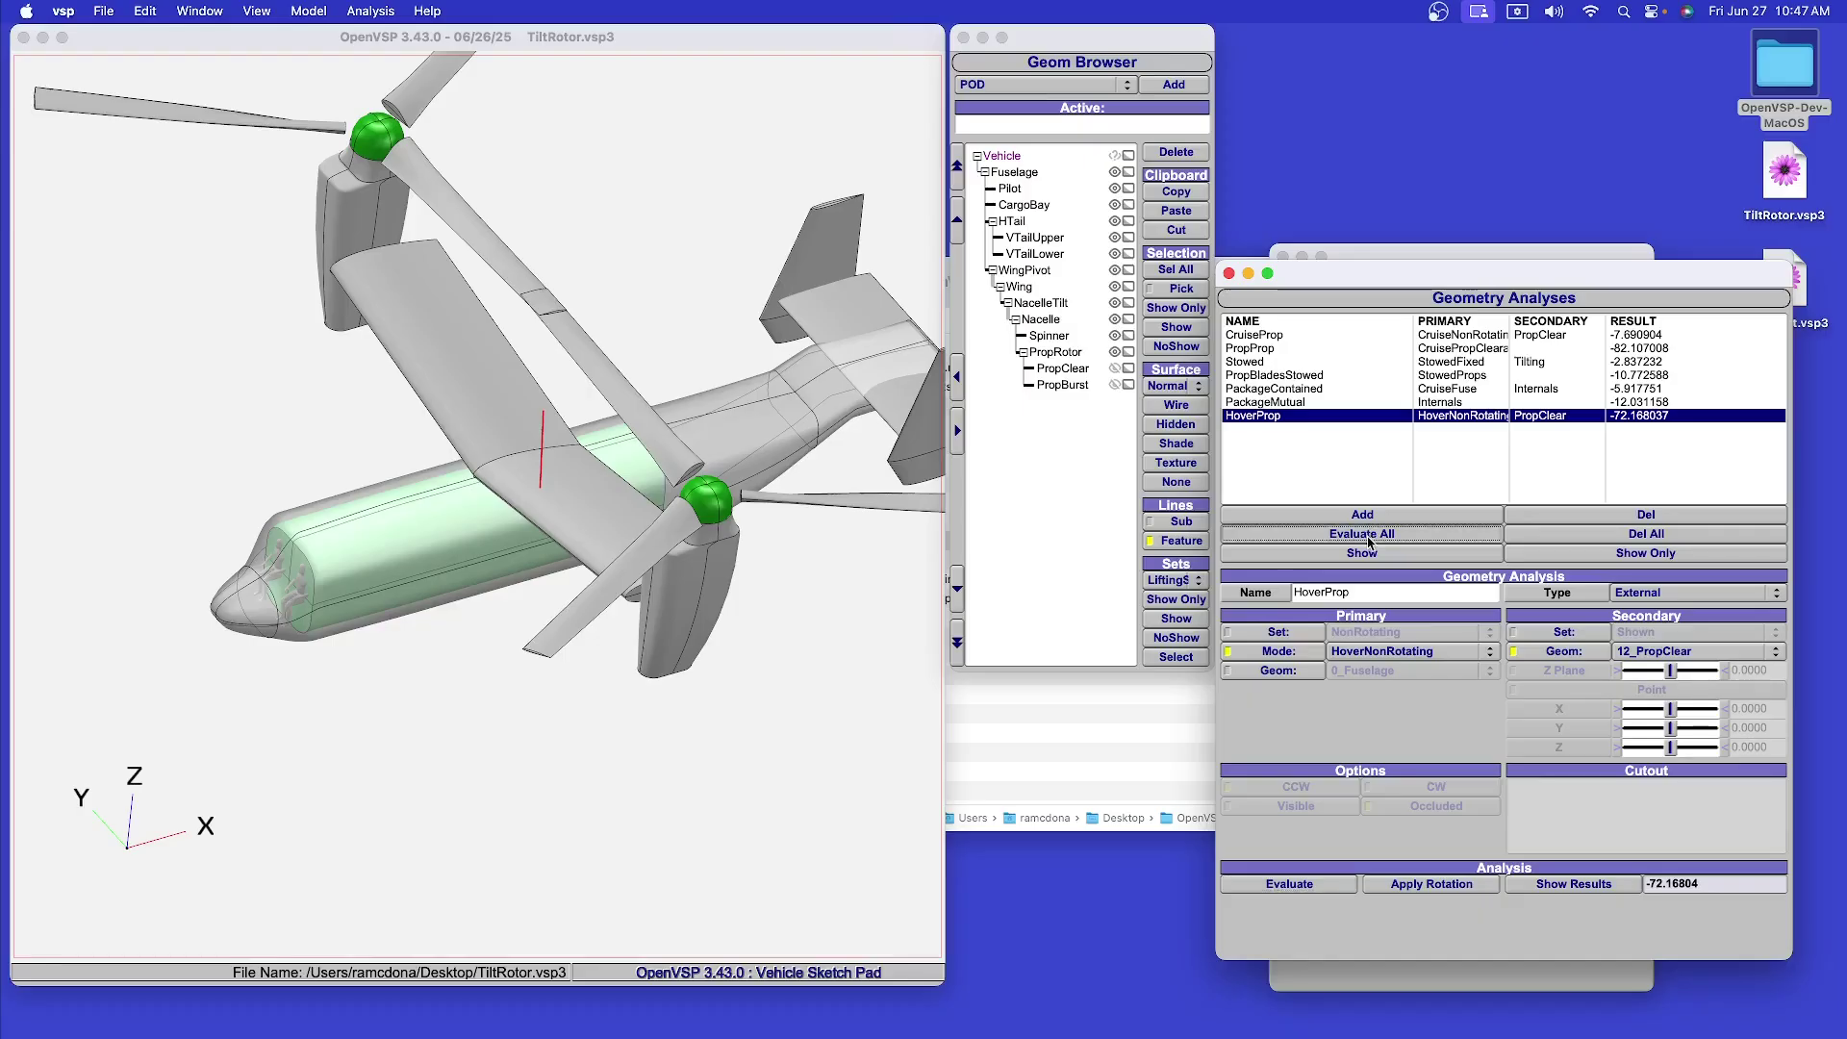
click(1353, 334)
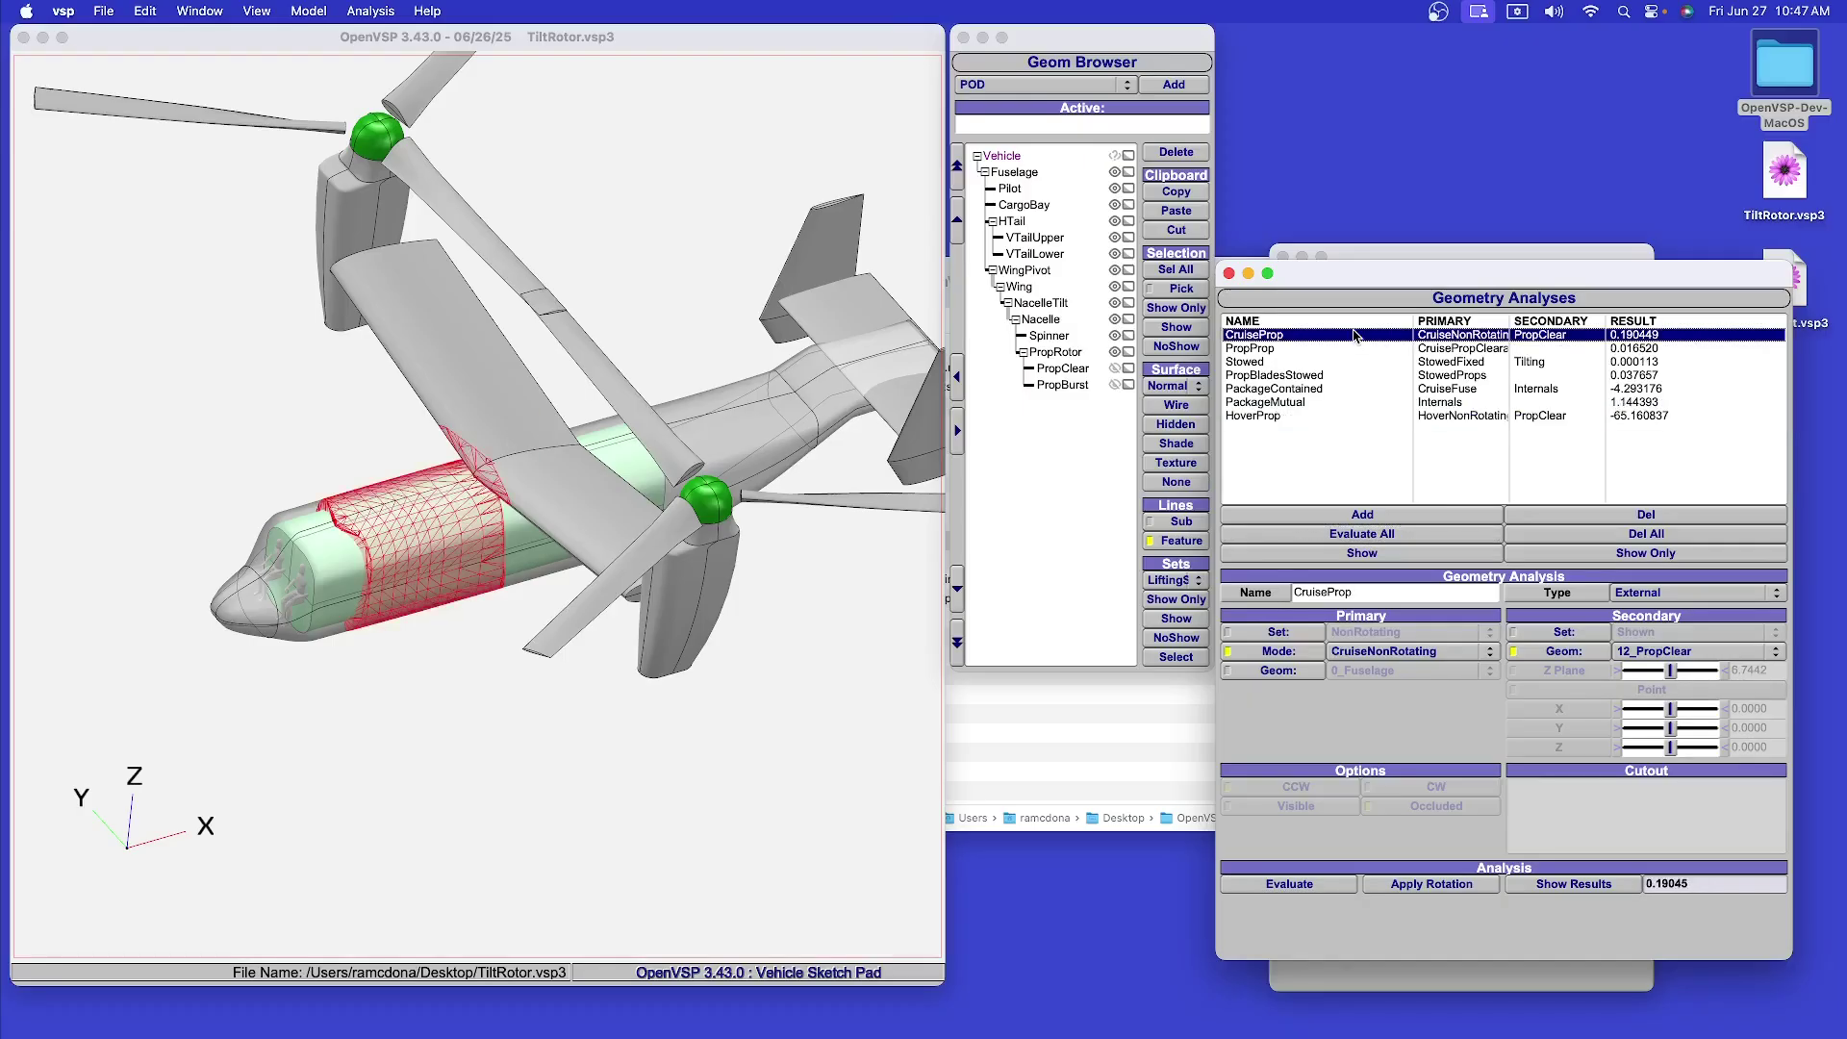
Show only the CruiseProp (0.190449) and PropProp (0.016520) clearance geometry.
click(1586, 555)
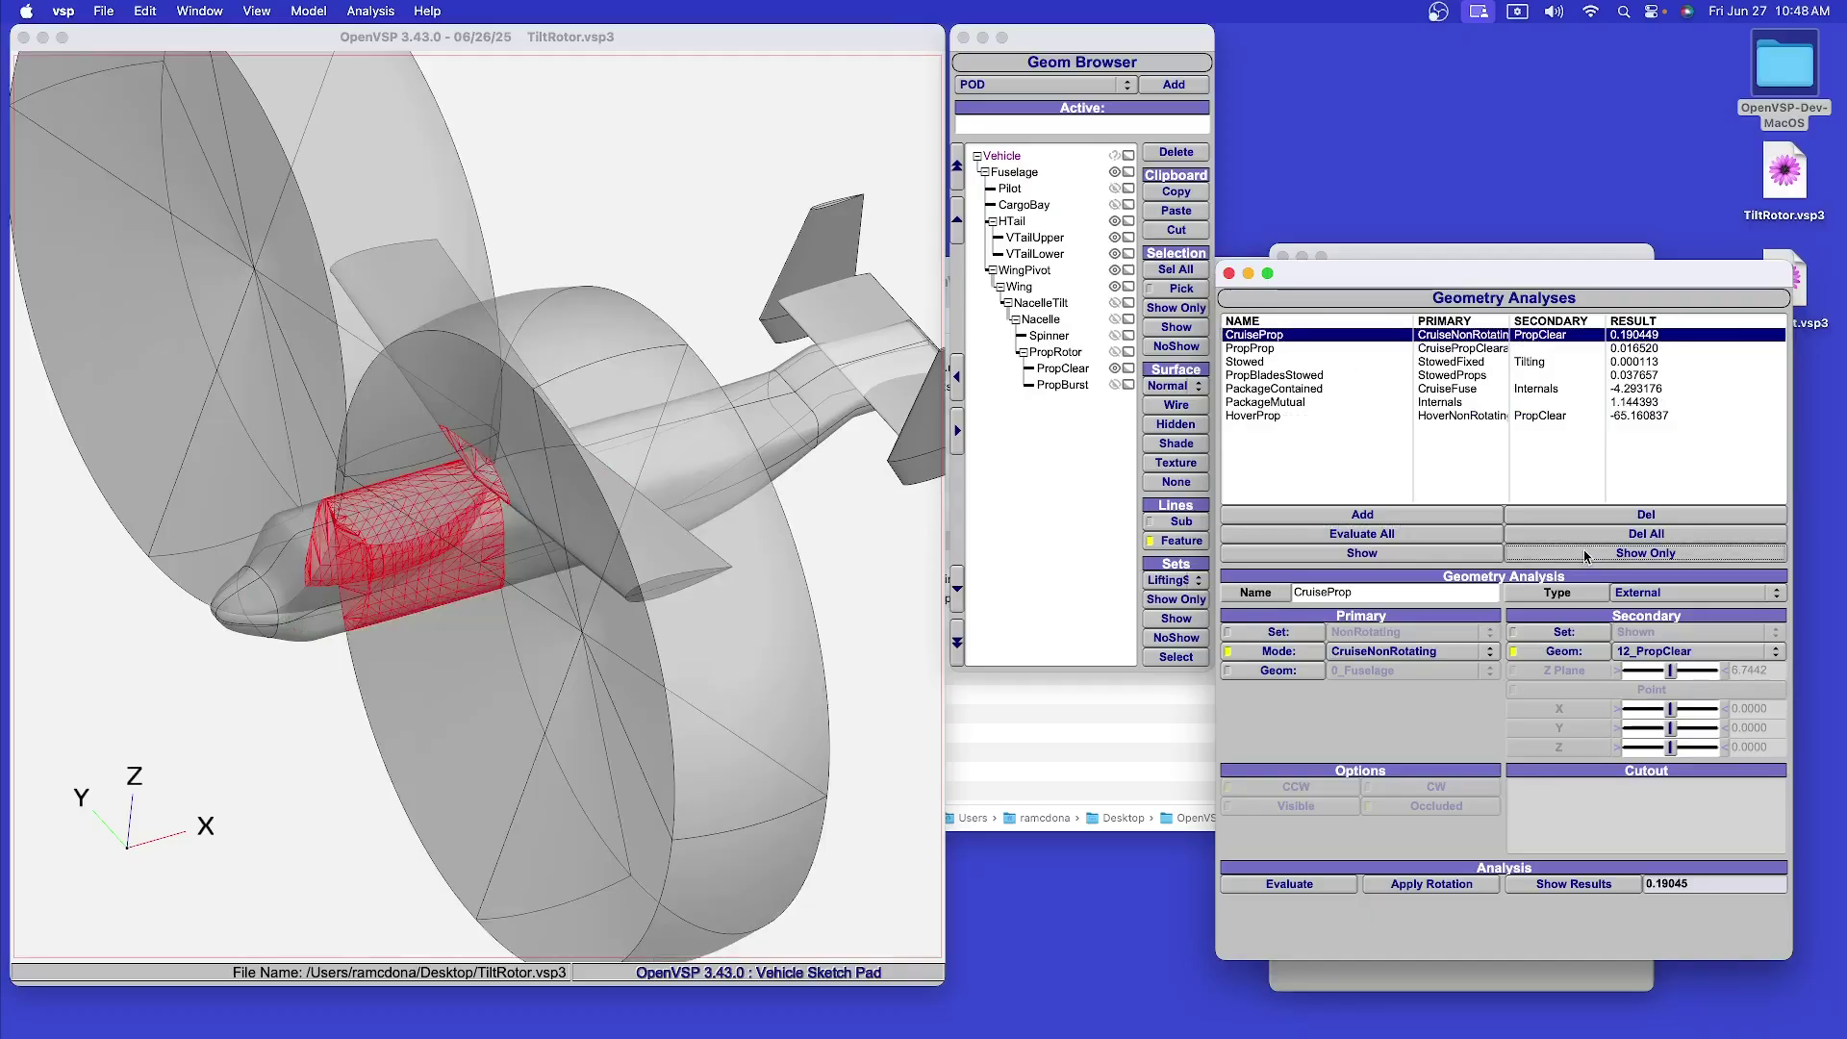
drag(548, 538, 459, 462)
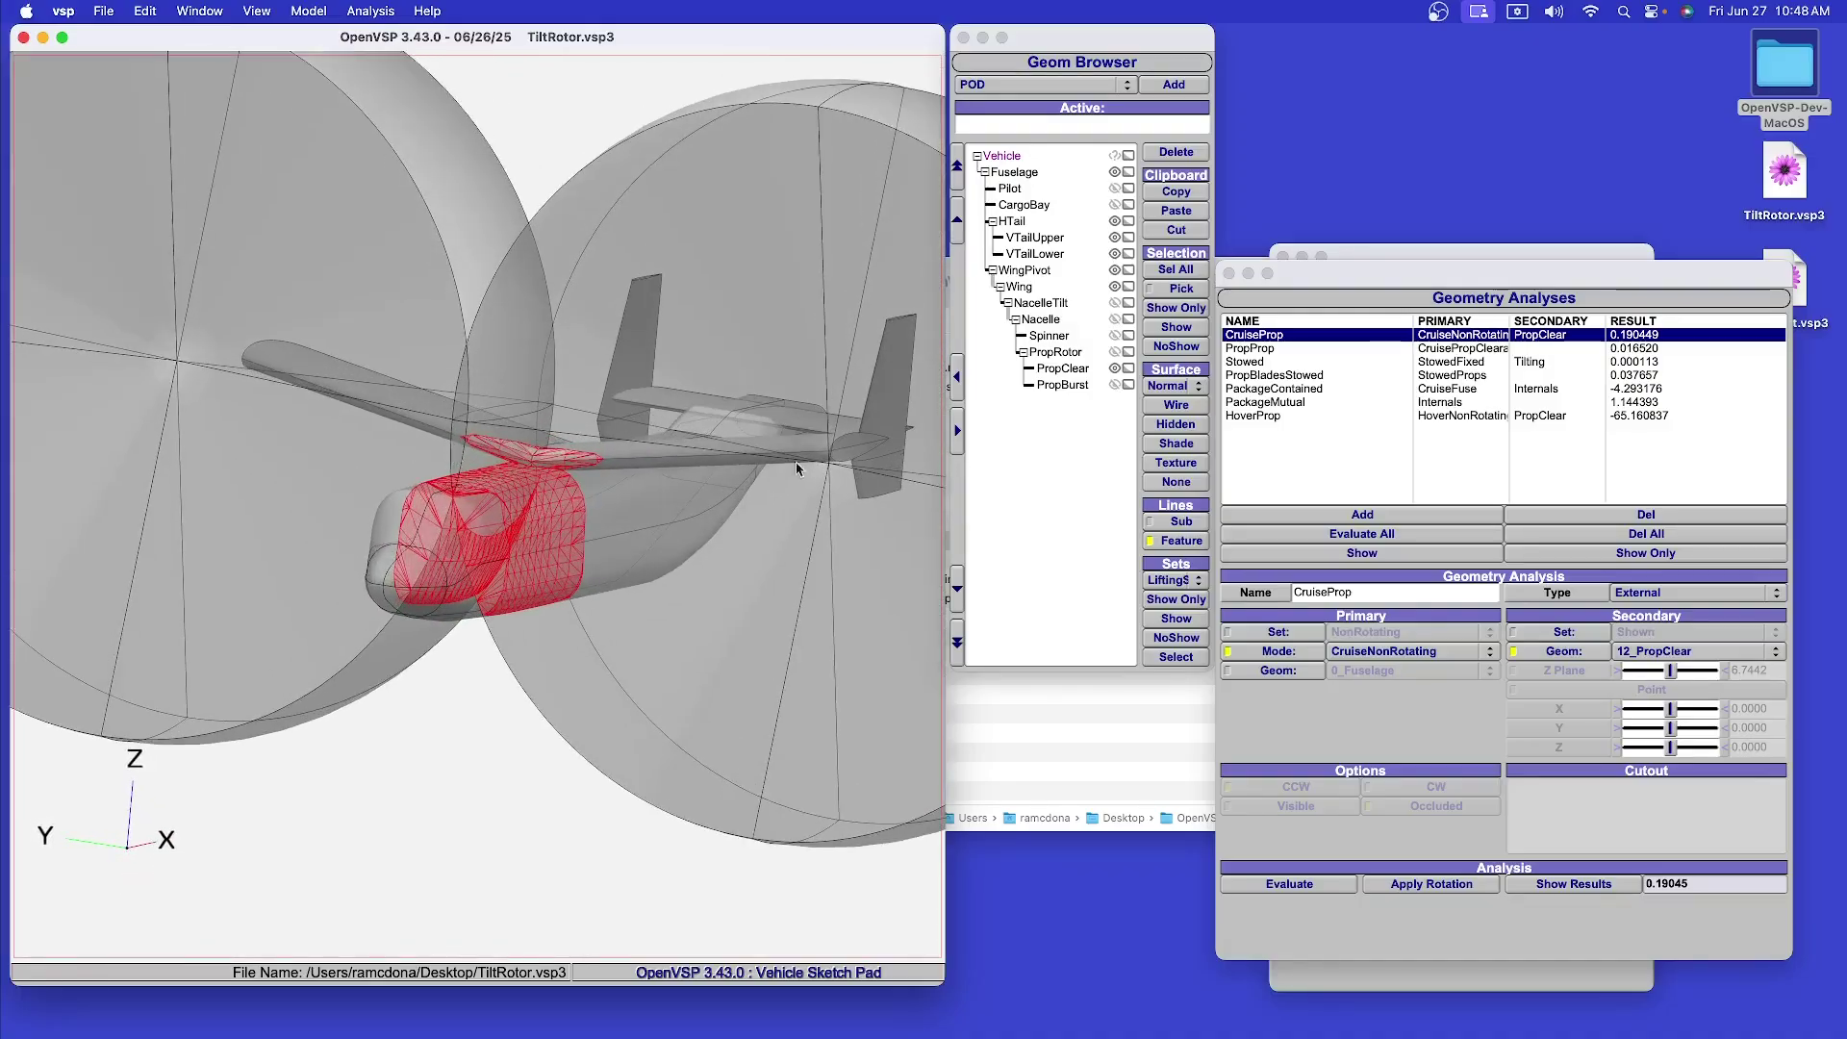
click(1251, 348)
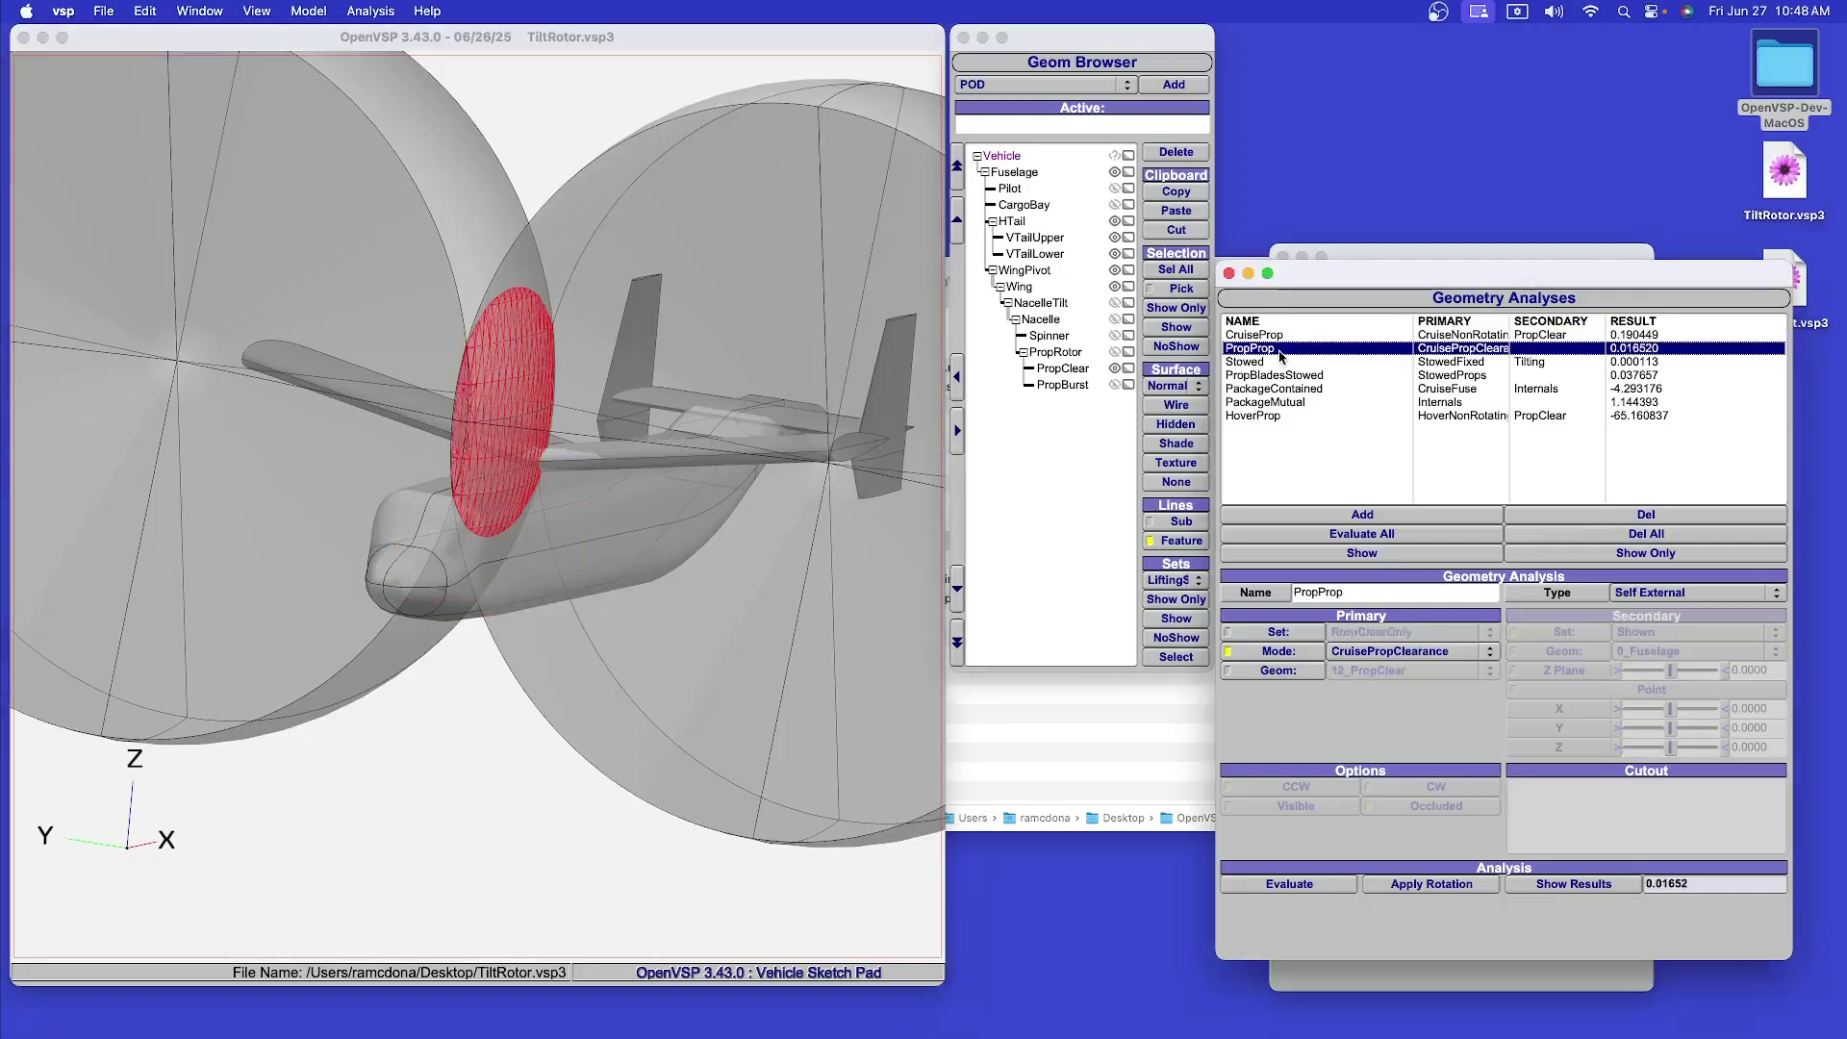
click(1597, 553)
mouse_move(383, 518)
mouse_down()
mouse_move(425, 544)
mouse_move(561, 566)
mouse_move(535, 549)
mouse_move(371, 548)
mouse_up()
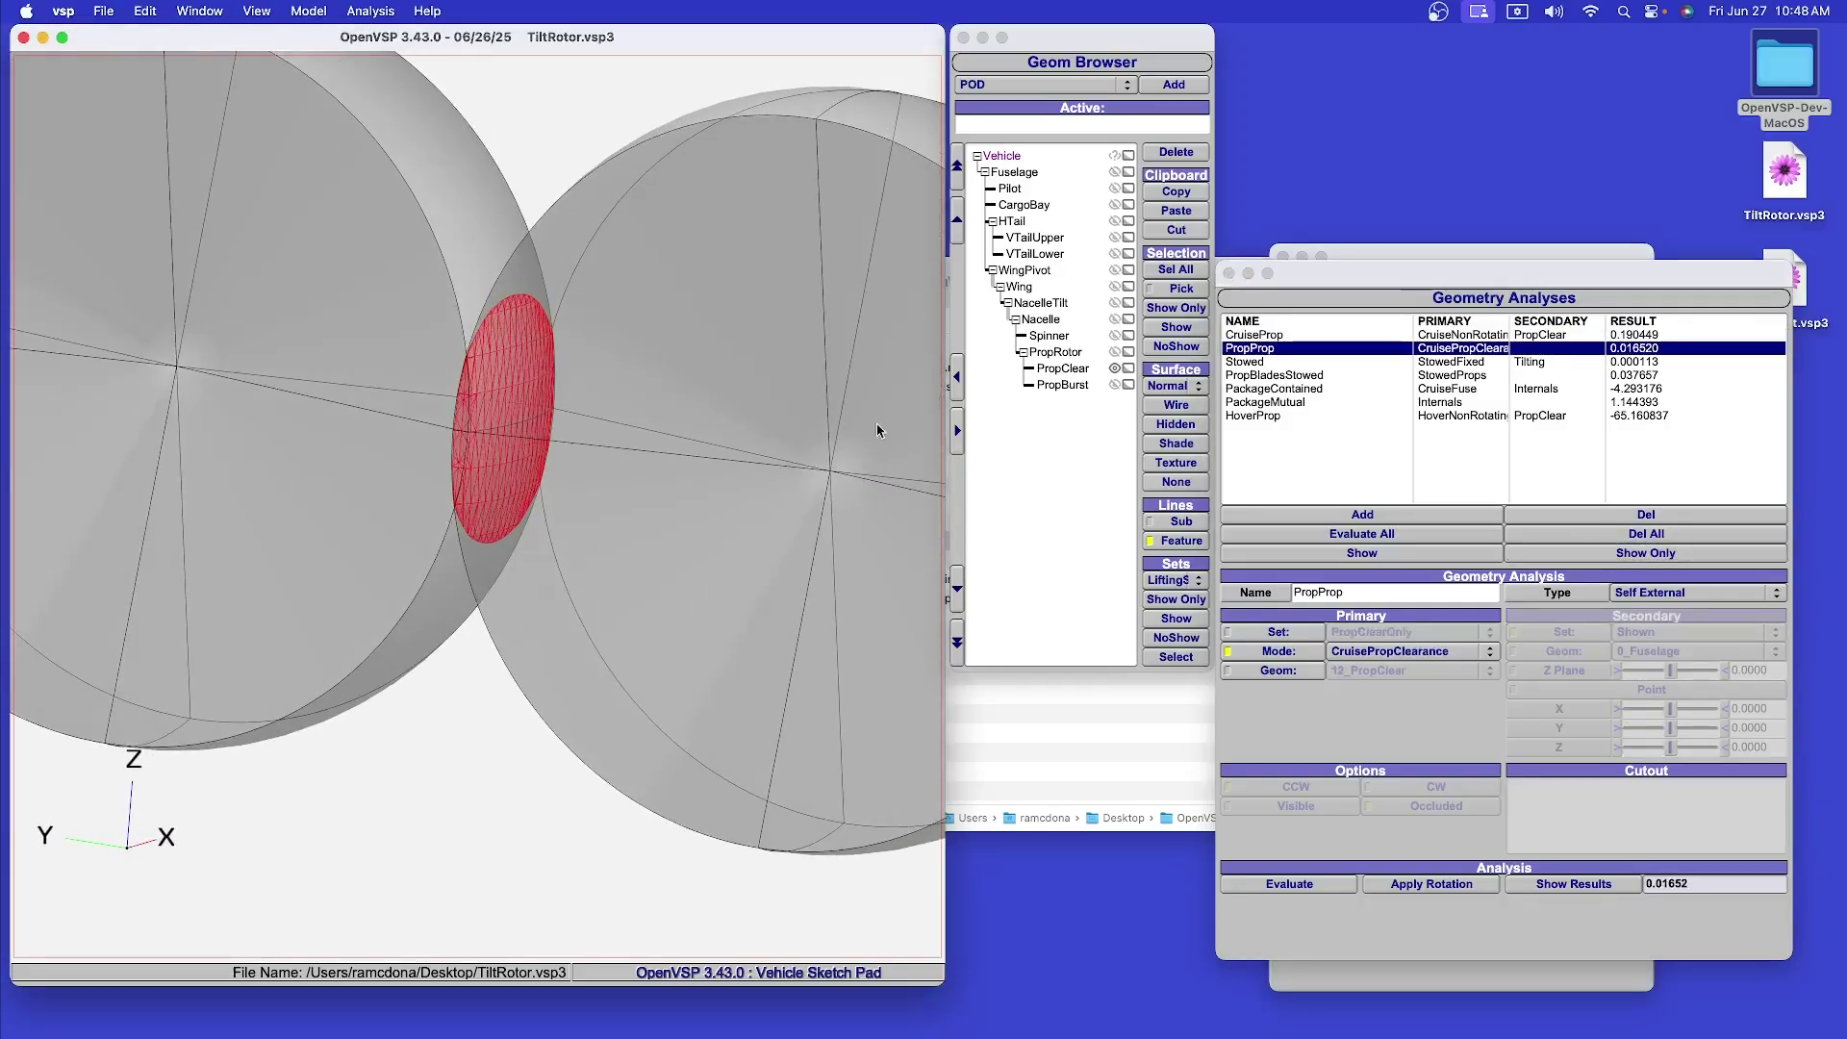
Show only the Stowed analysis geometry (0.000113) and inspect the spinner and tail.
click(1291, 362)
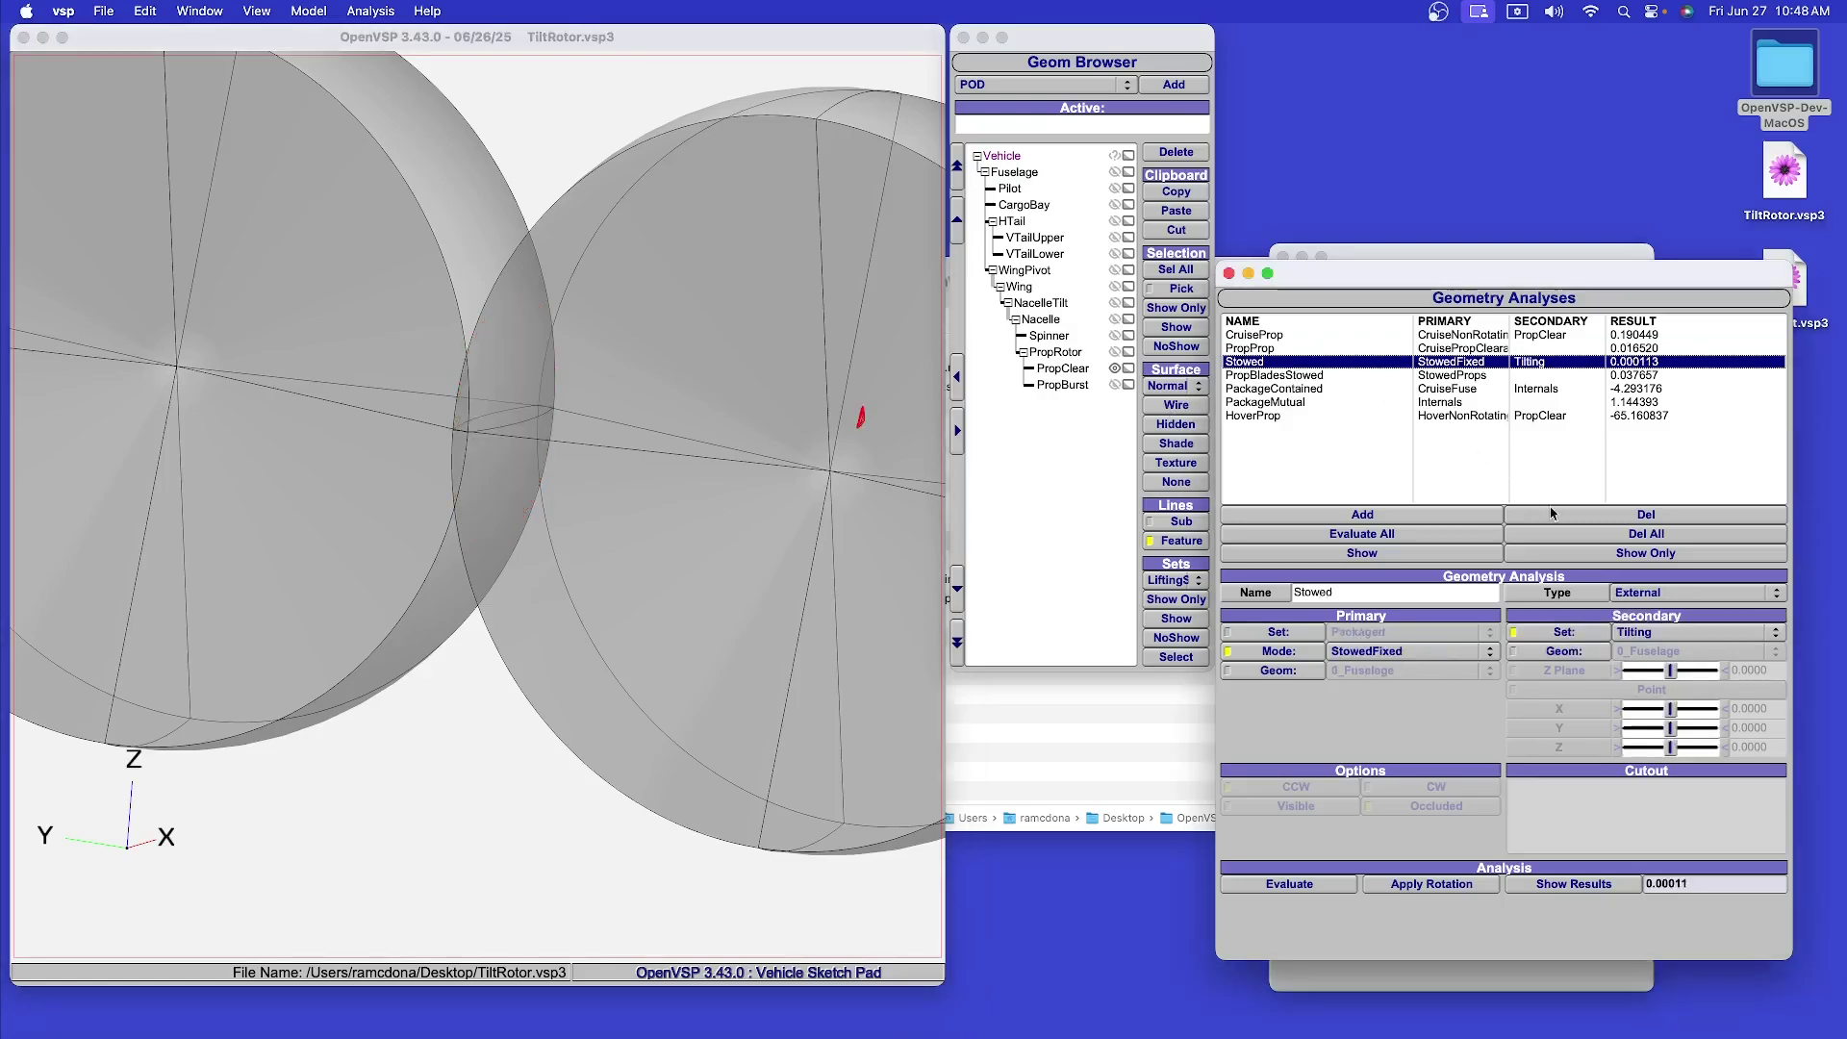
click(1583, 558)
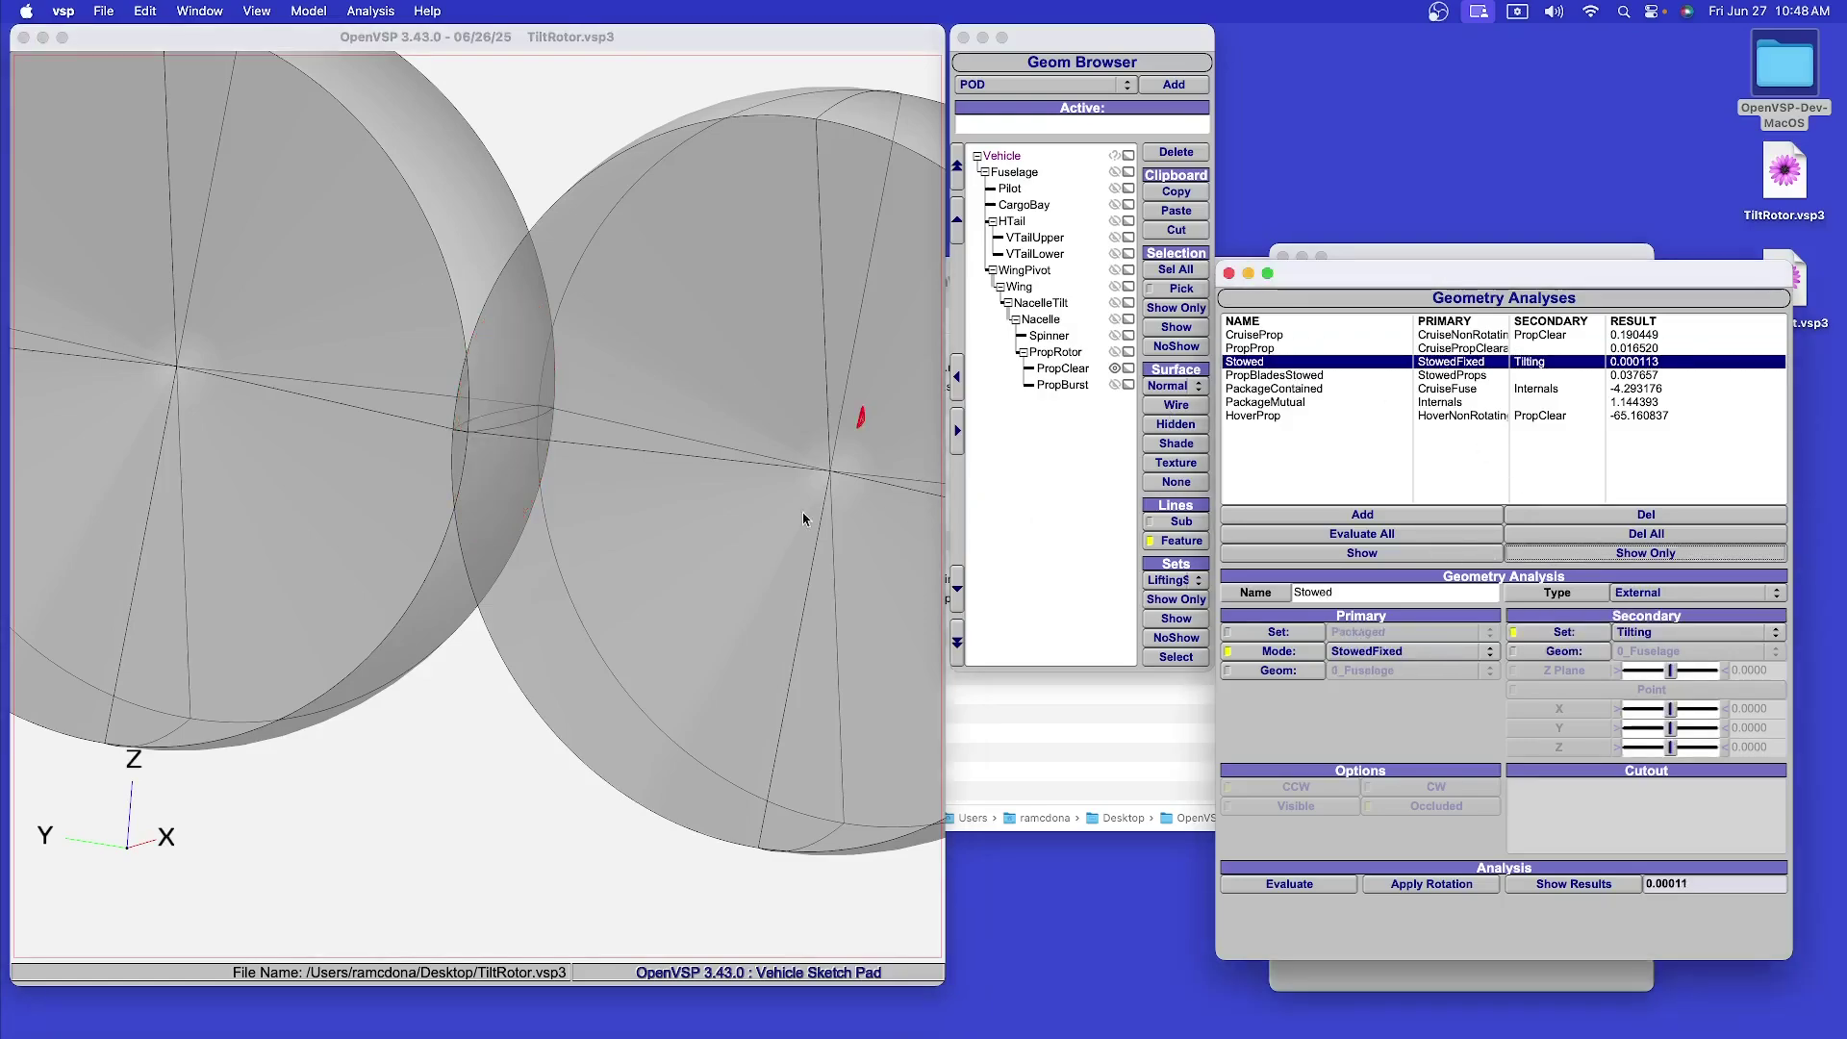
scroll(806, 518, down, 5)
scroll(808, 519, up, 5)
drag(808, 520, 346, 321)
scroll(502, 436, down, 10)
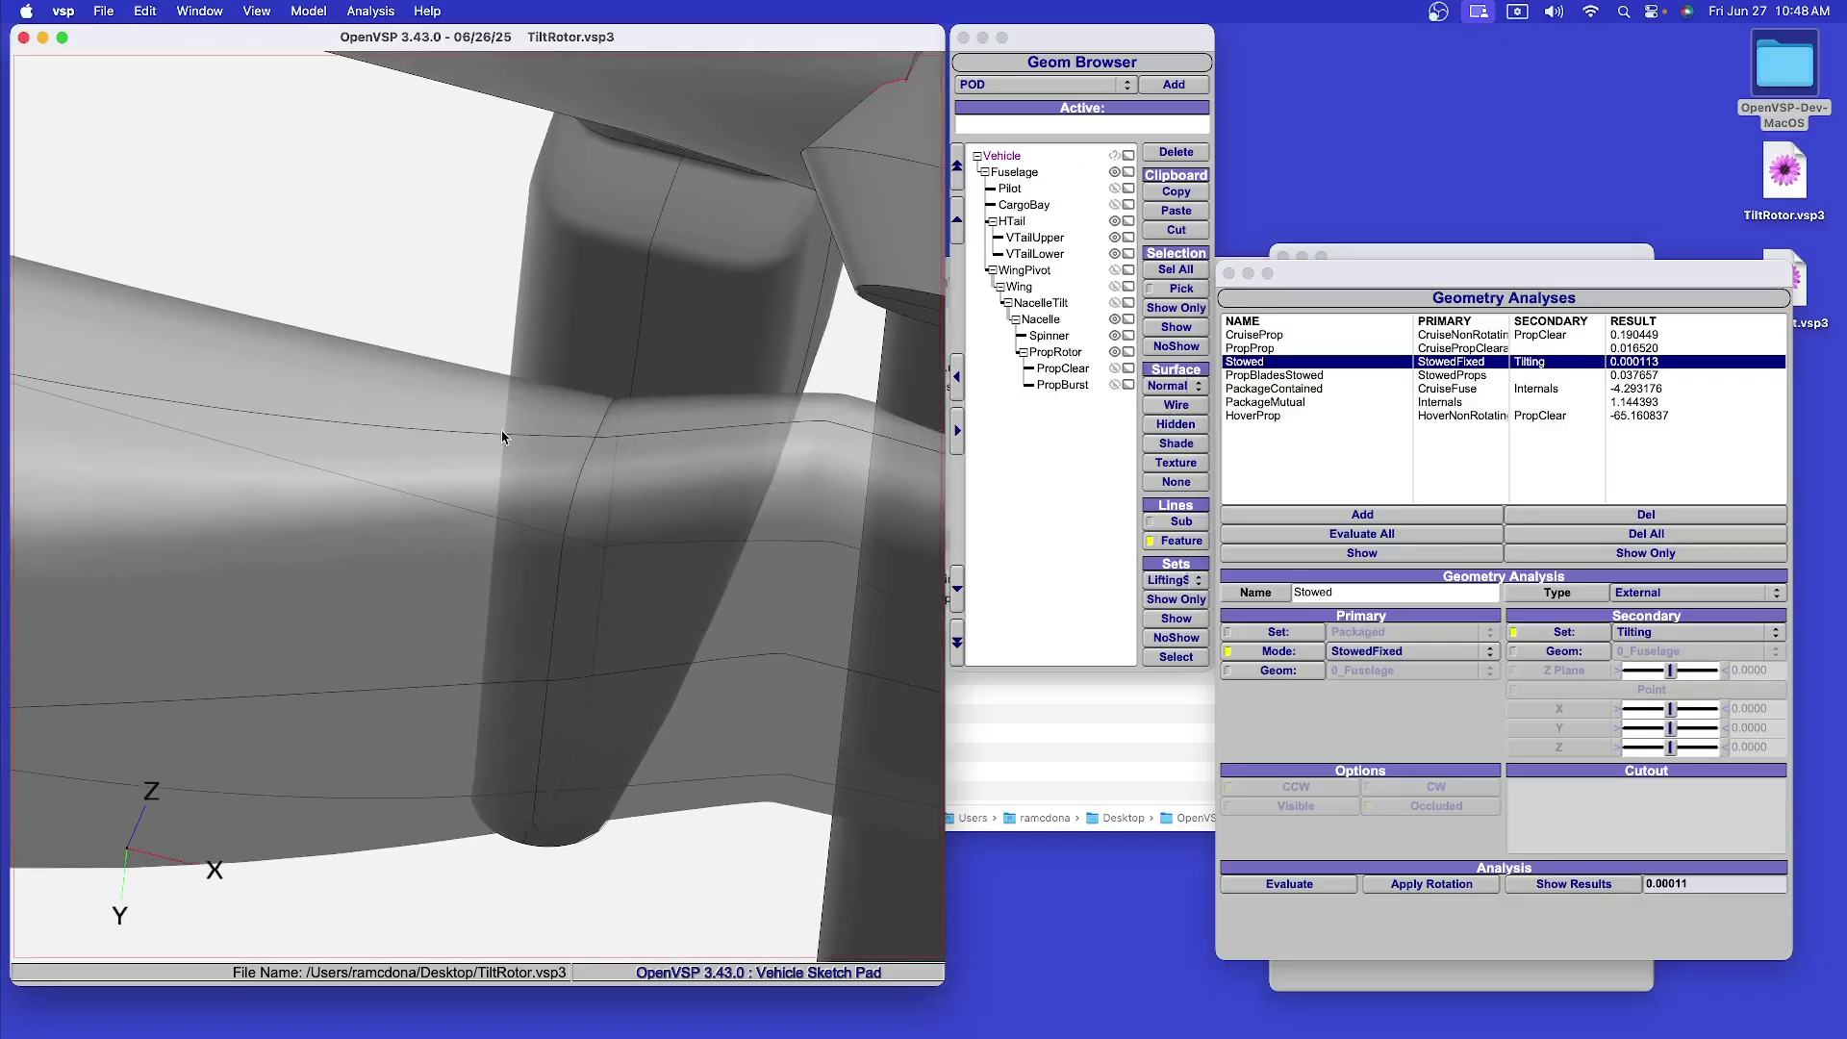
drag(503, 435, 643, 520)
scroll(538, 798, up, 10)
scroll(674, 539, down, 3)
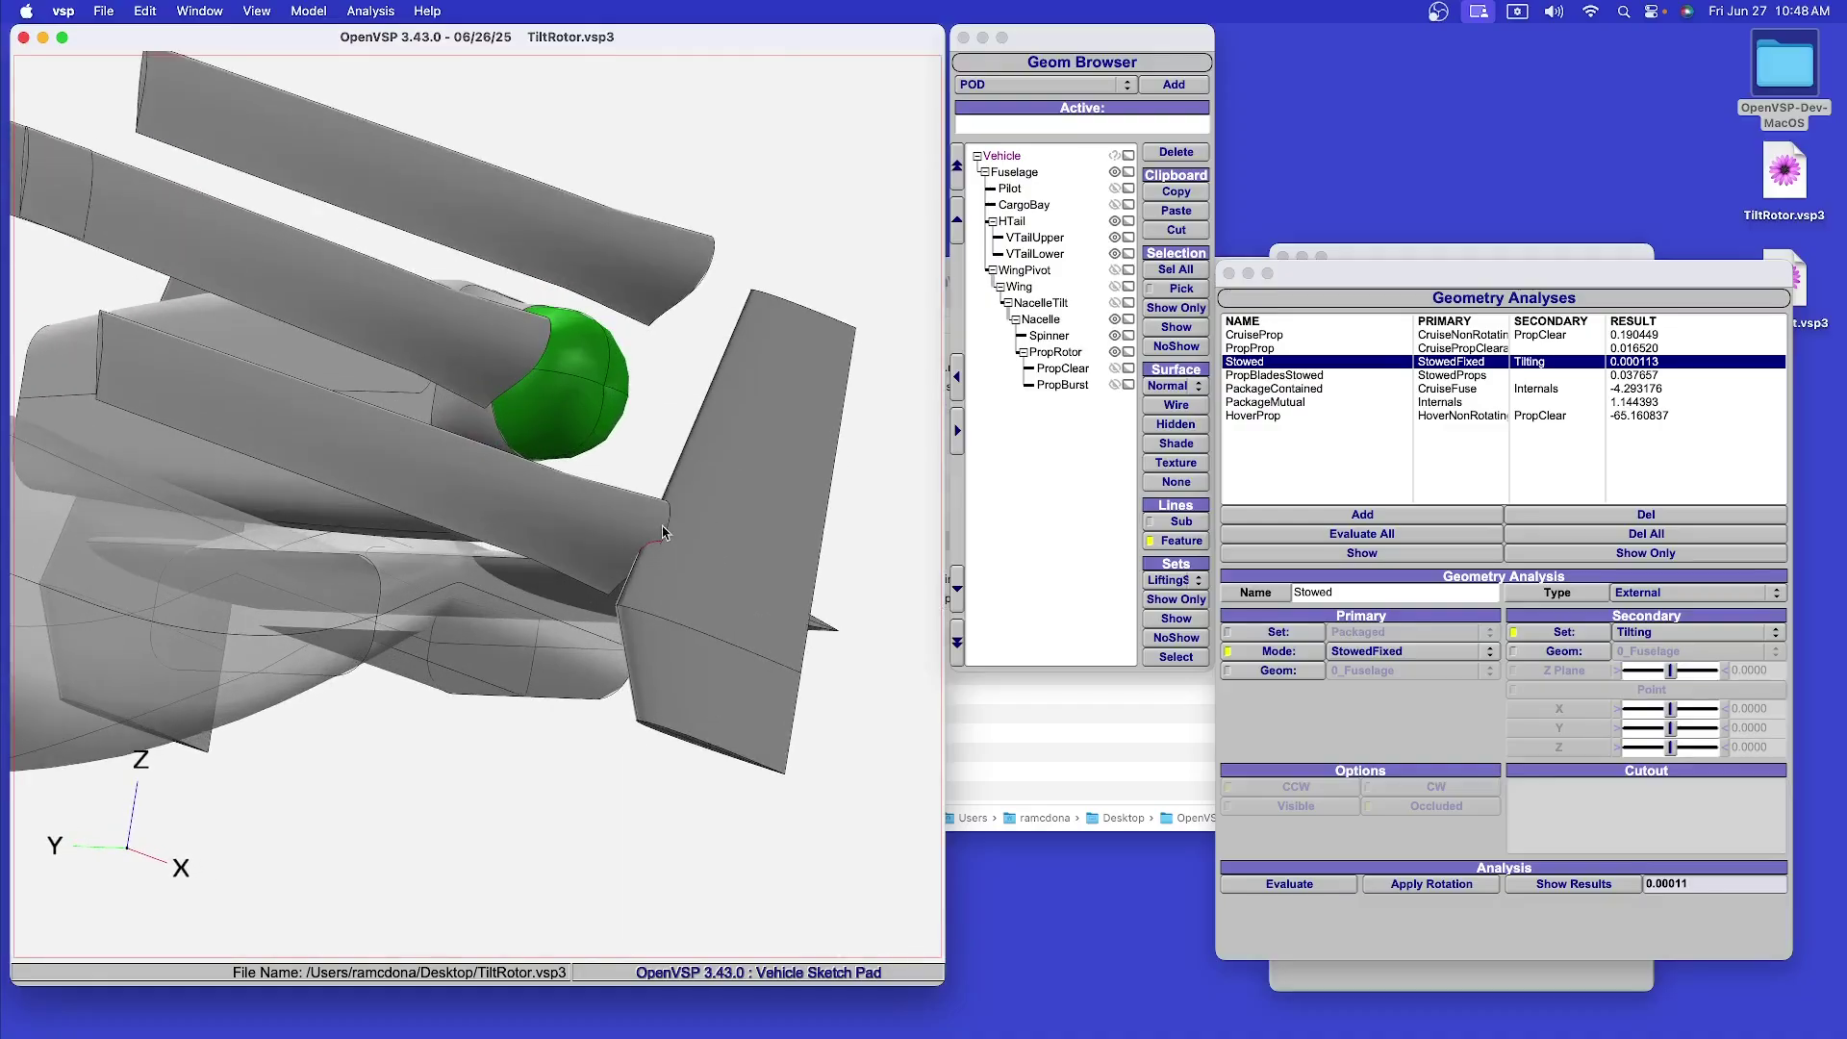
right_drag(686, 548, 581, 482)
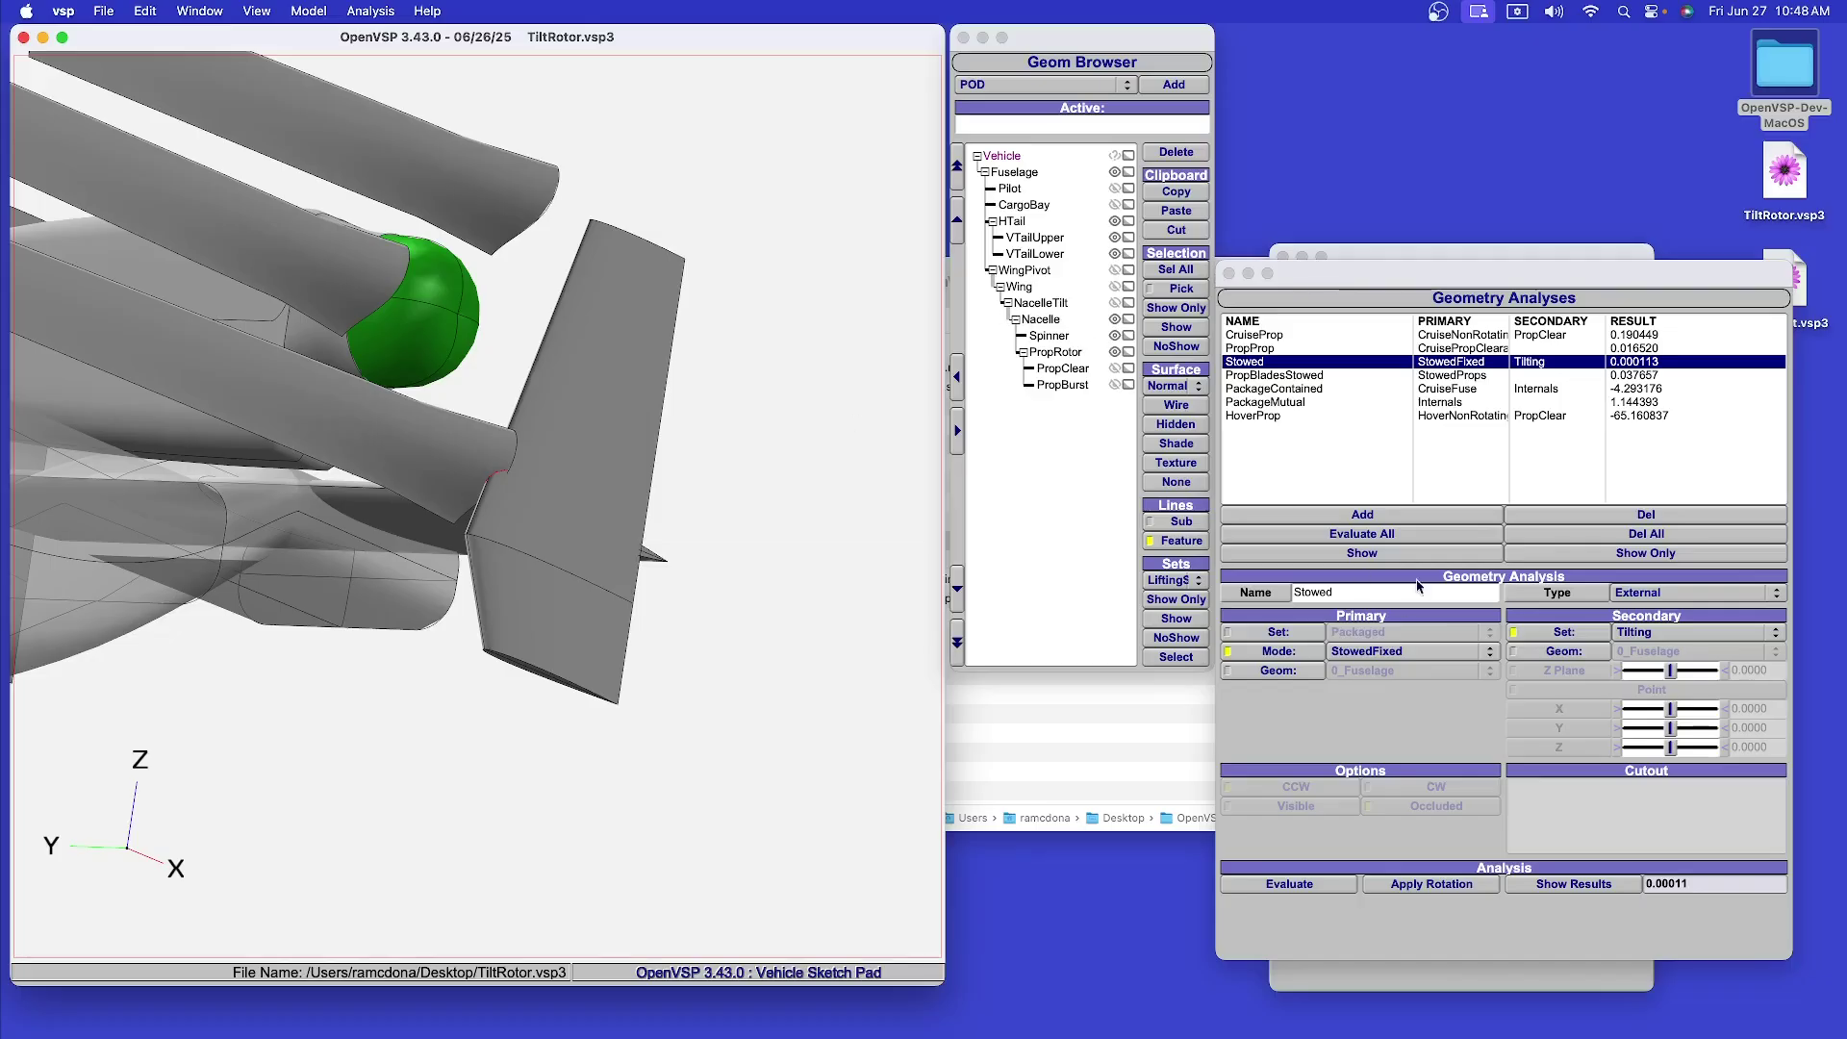
Show only the six stowed prop blades for PropBladesStowed, clearance 0.037657.
click(1328, 375)
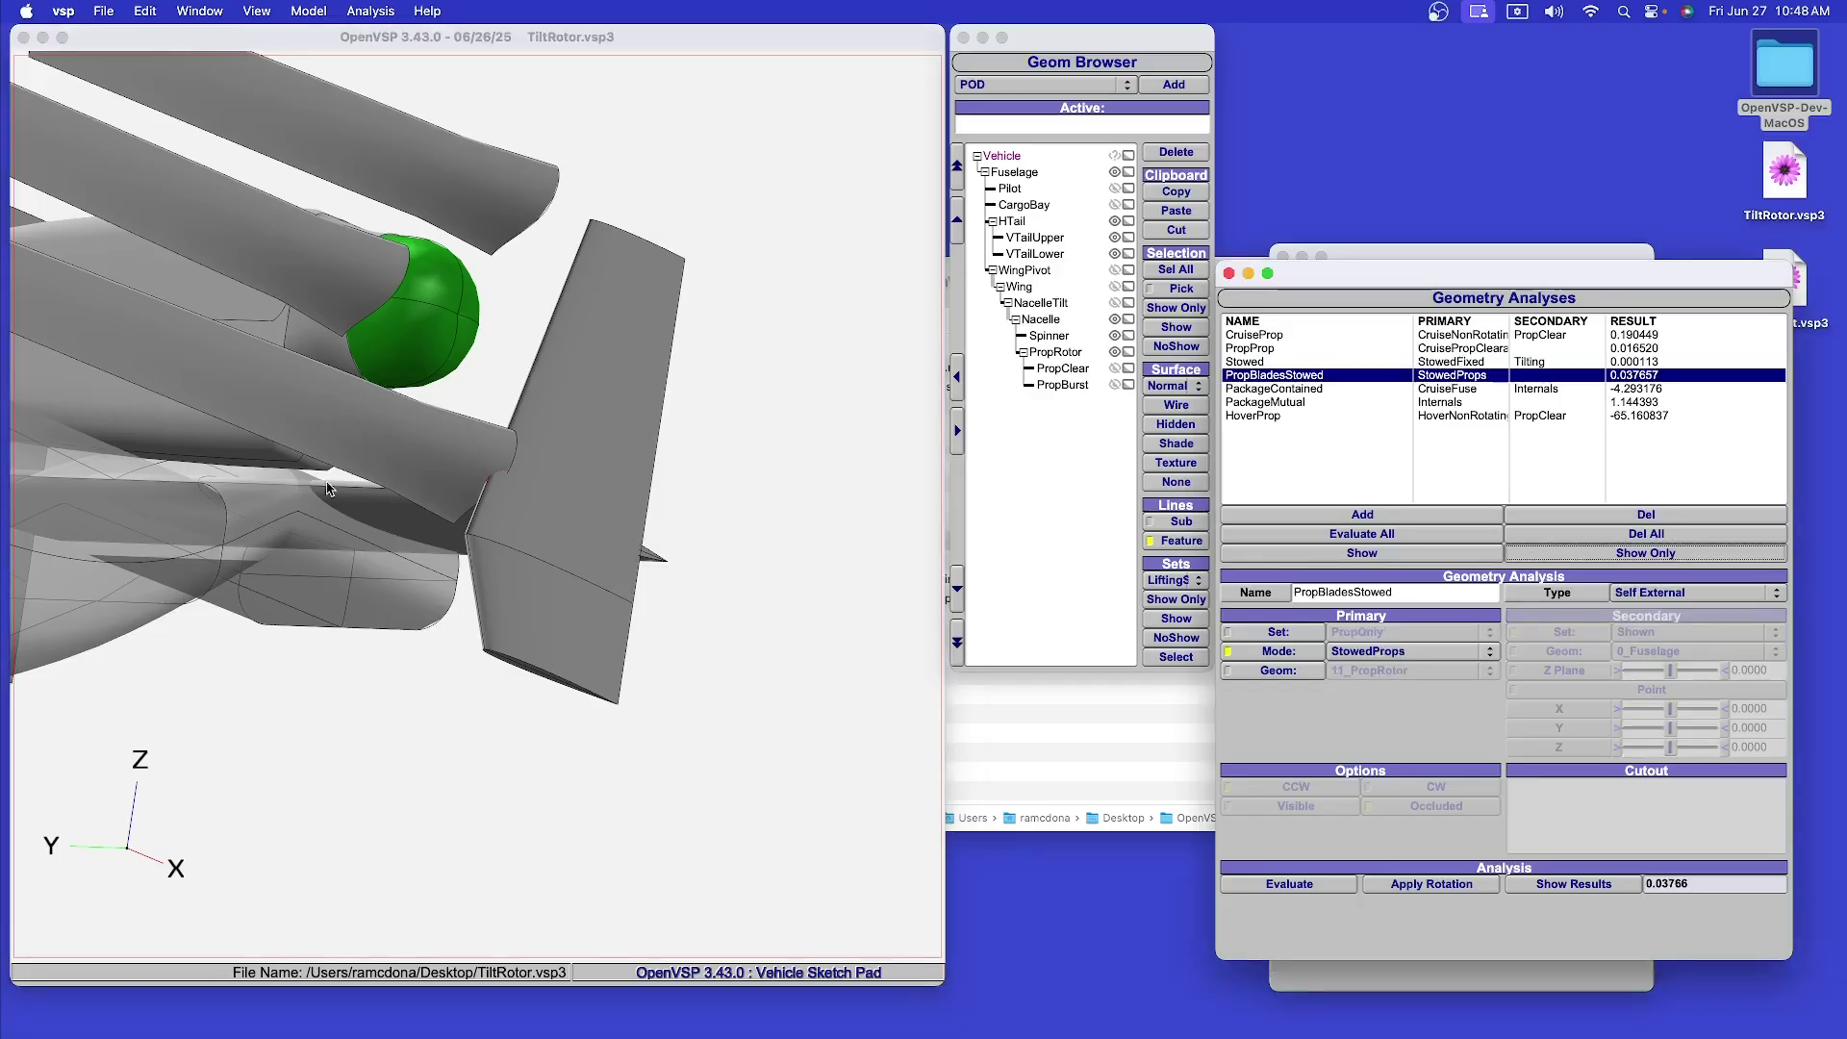
click(395, 520)
scroll(321, 487, down, 5)
drag(321, 487, 227, 581)
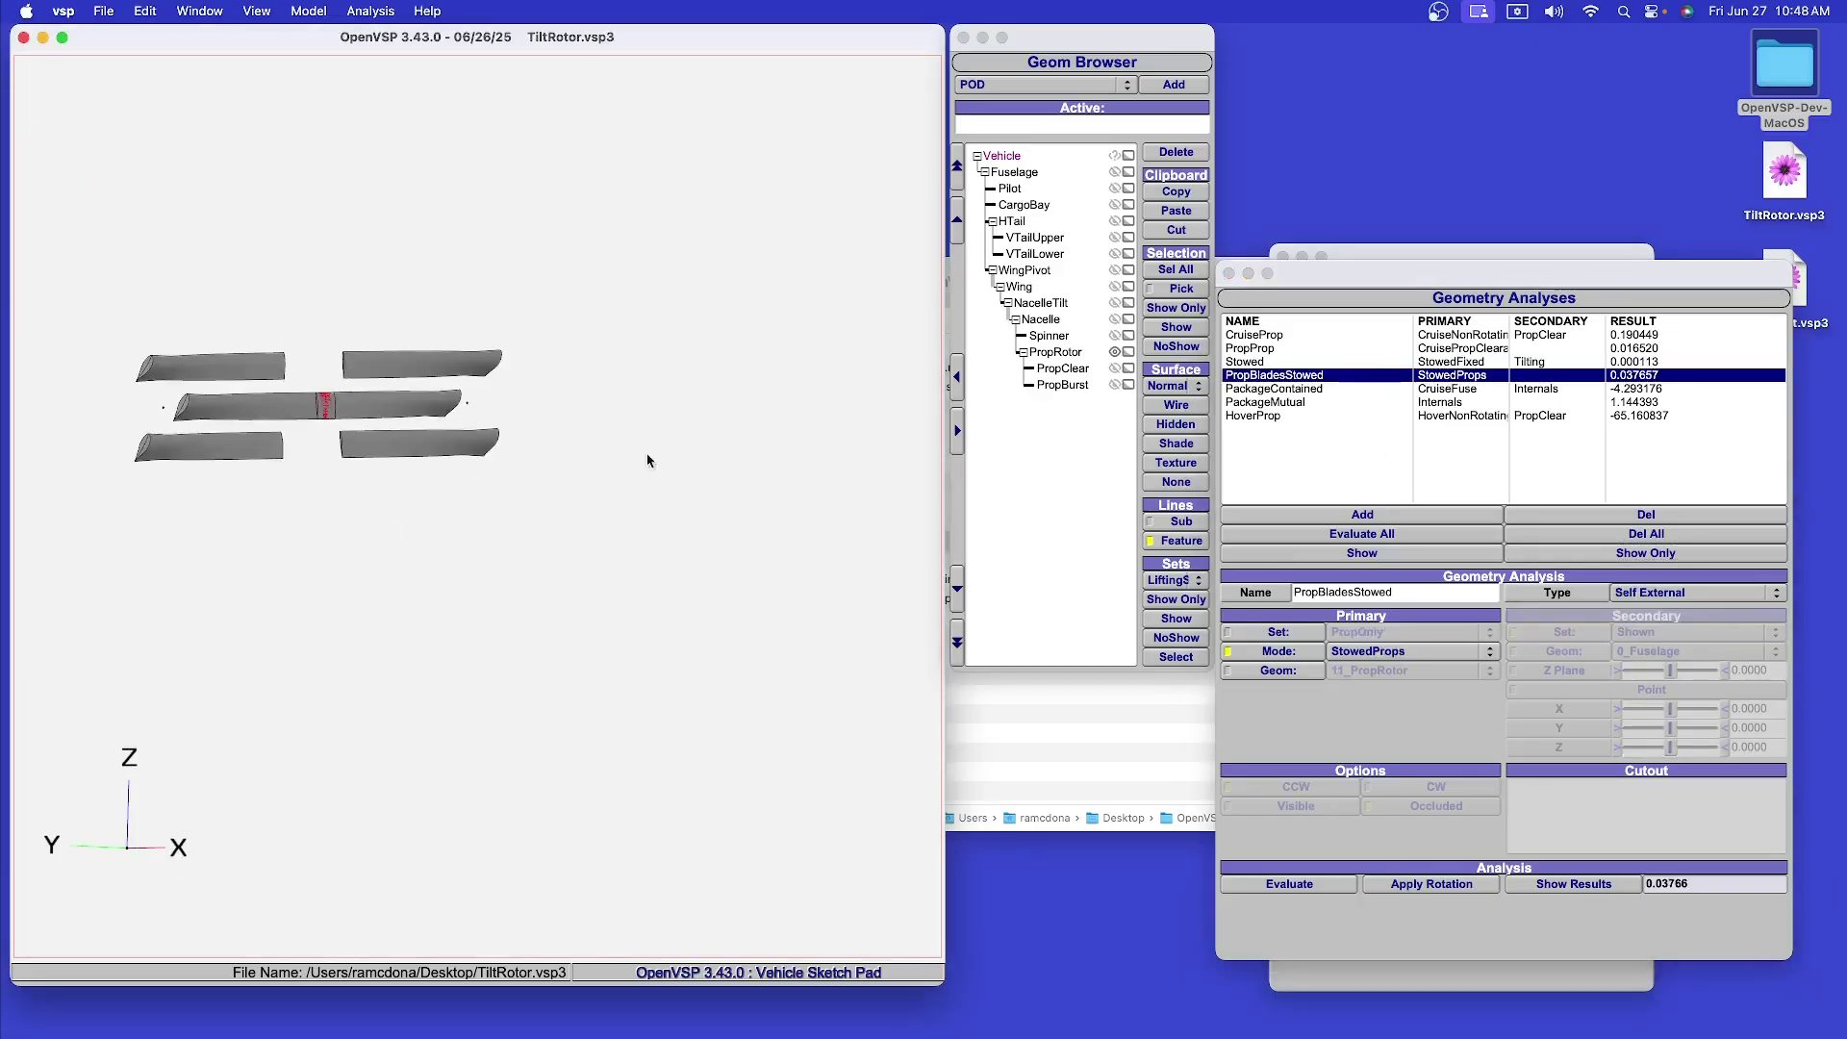
scroll(397, 412, up, 3)
right_drag(318, 359, 645, 466)
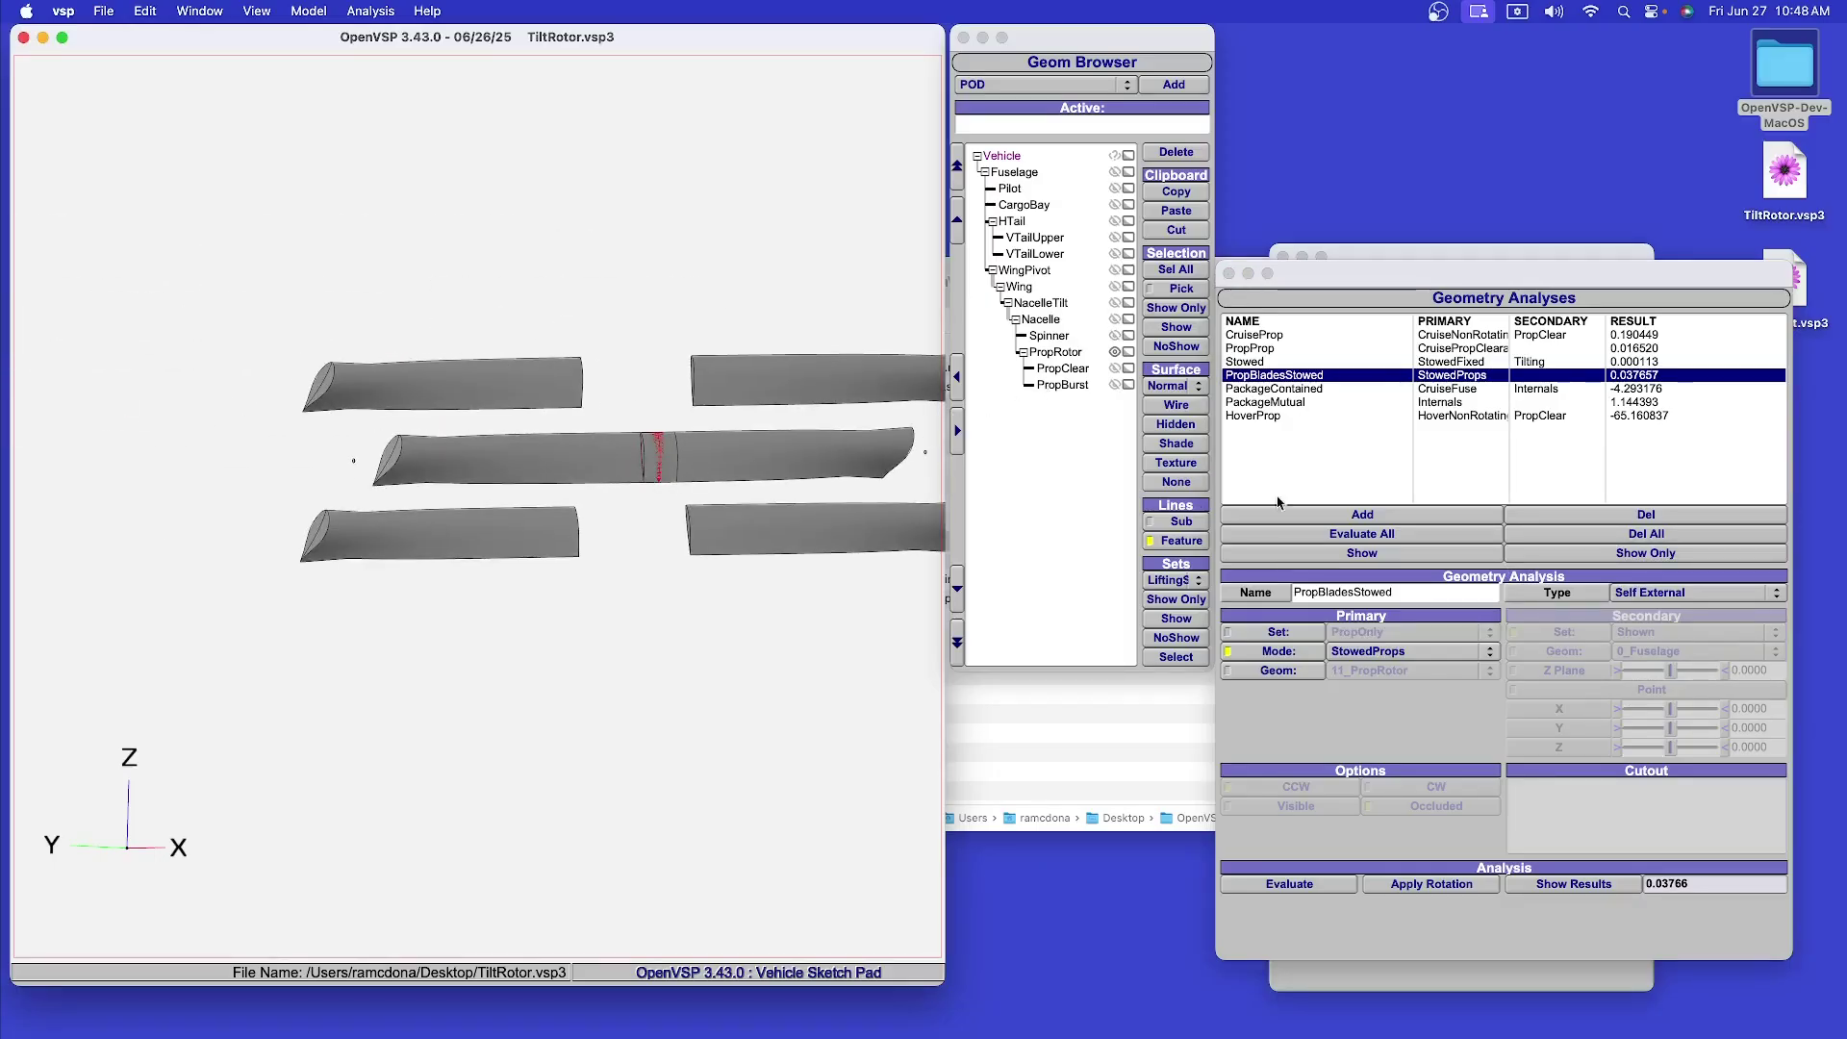
Review the PackageMutual pilot packaging result, then display HoverProp's clearance disks (-65.160837).
click(1362, 402)
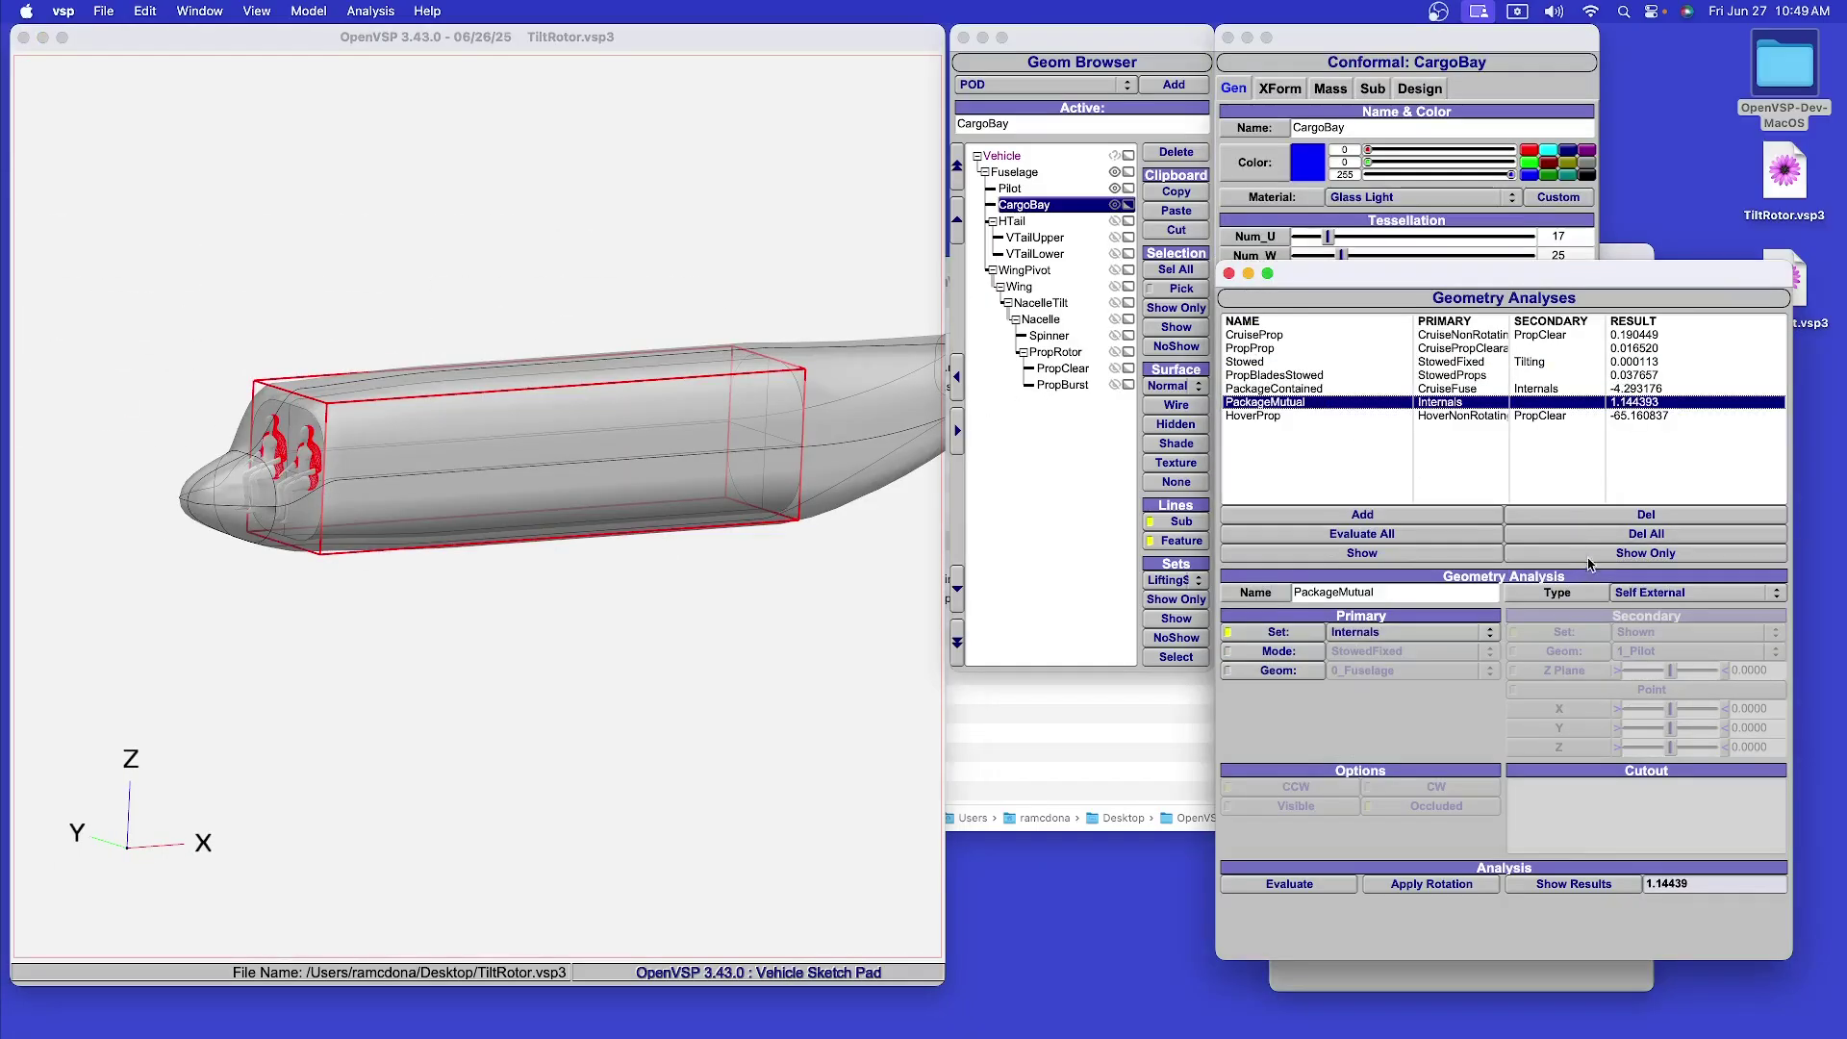
click(1592, 556)
scroll(368, 375, up, 5)
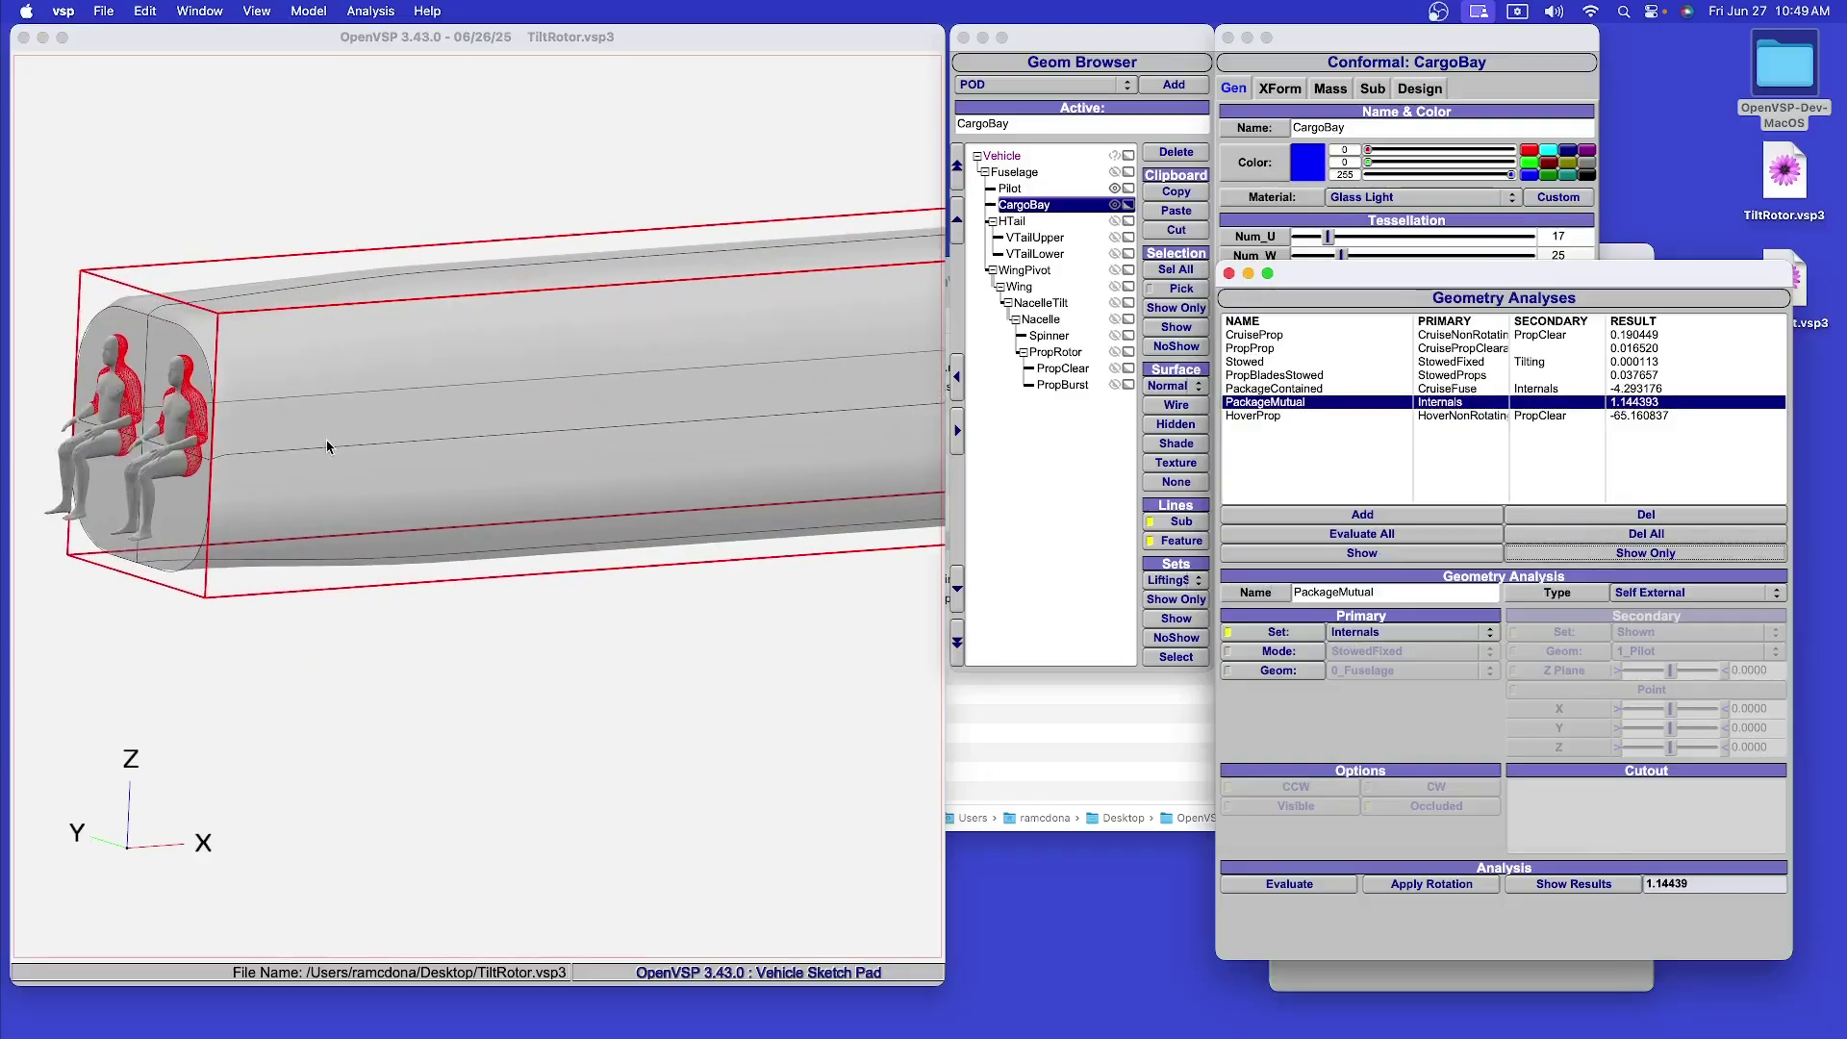
scroll(553, 450, up, 3)
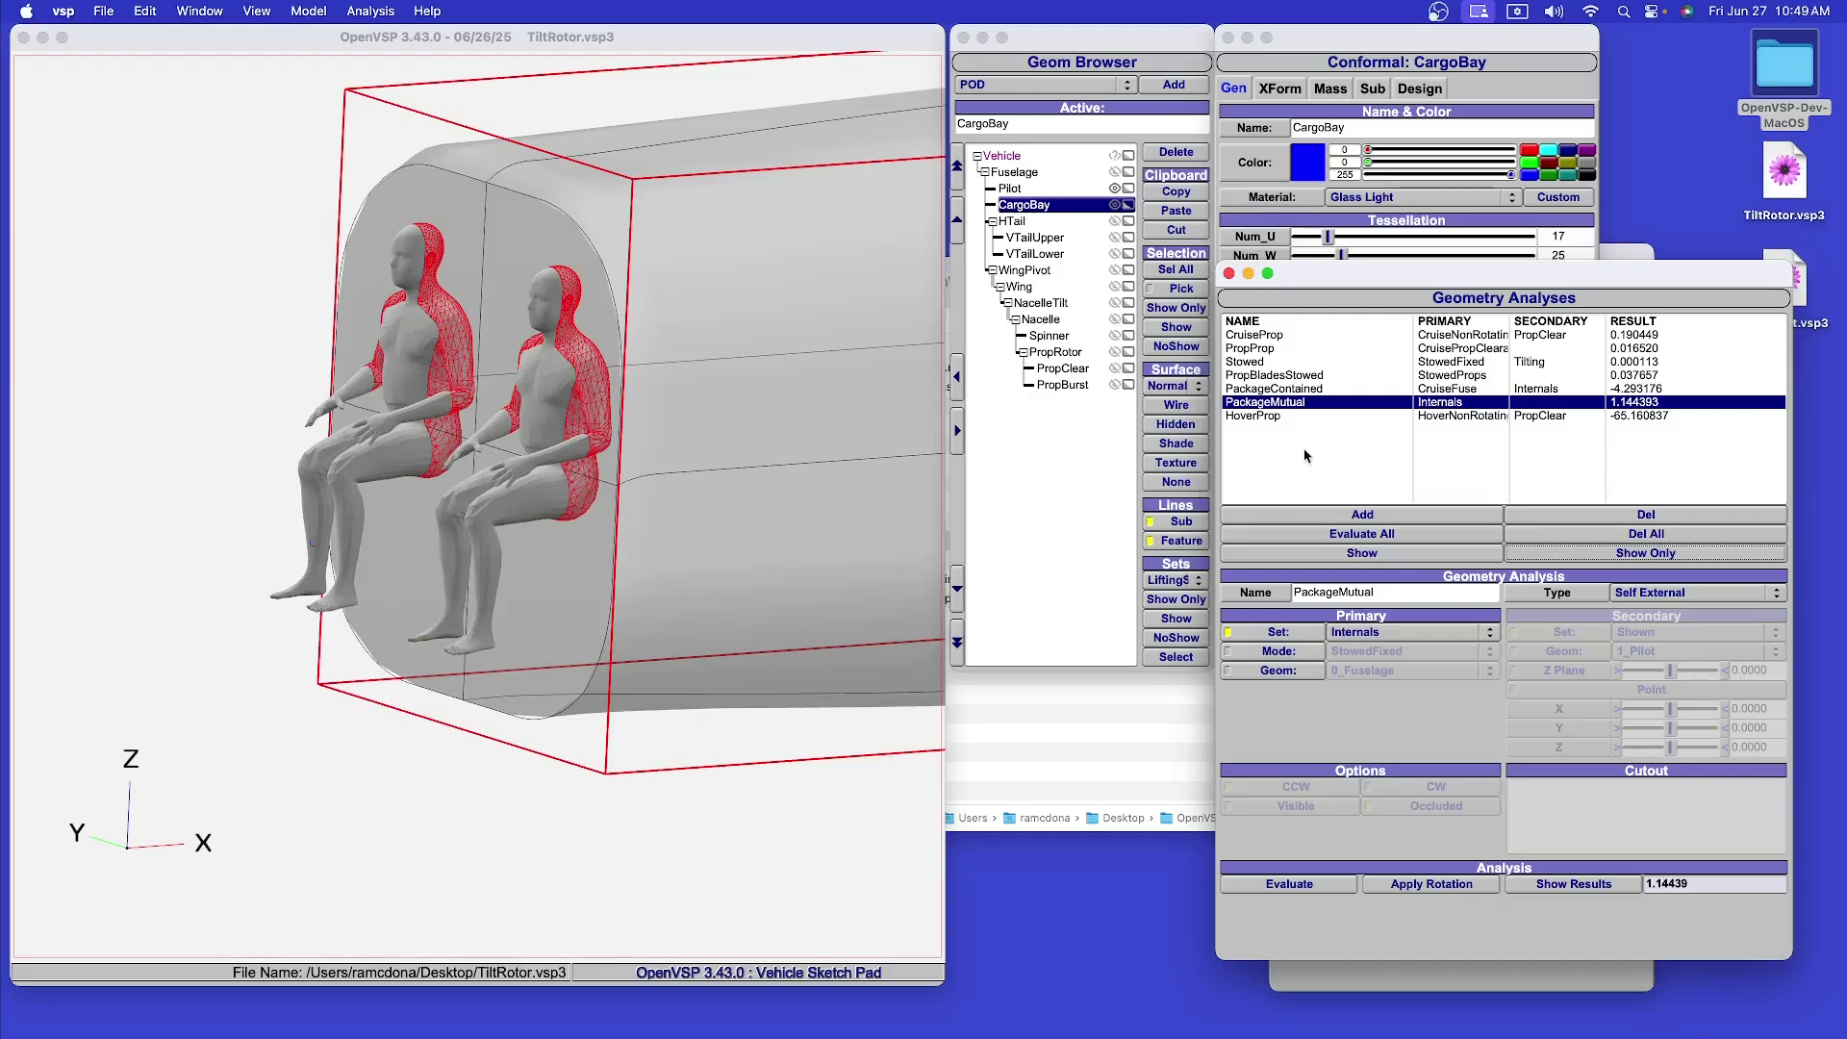
click(1301, 416)
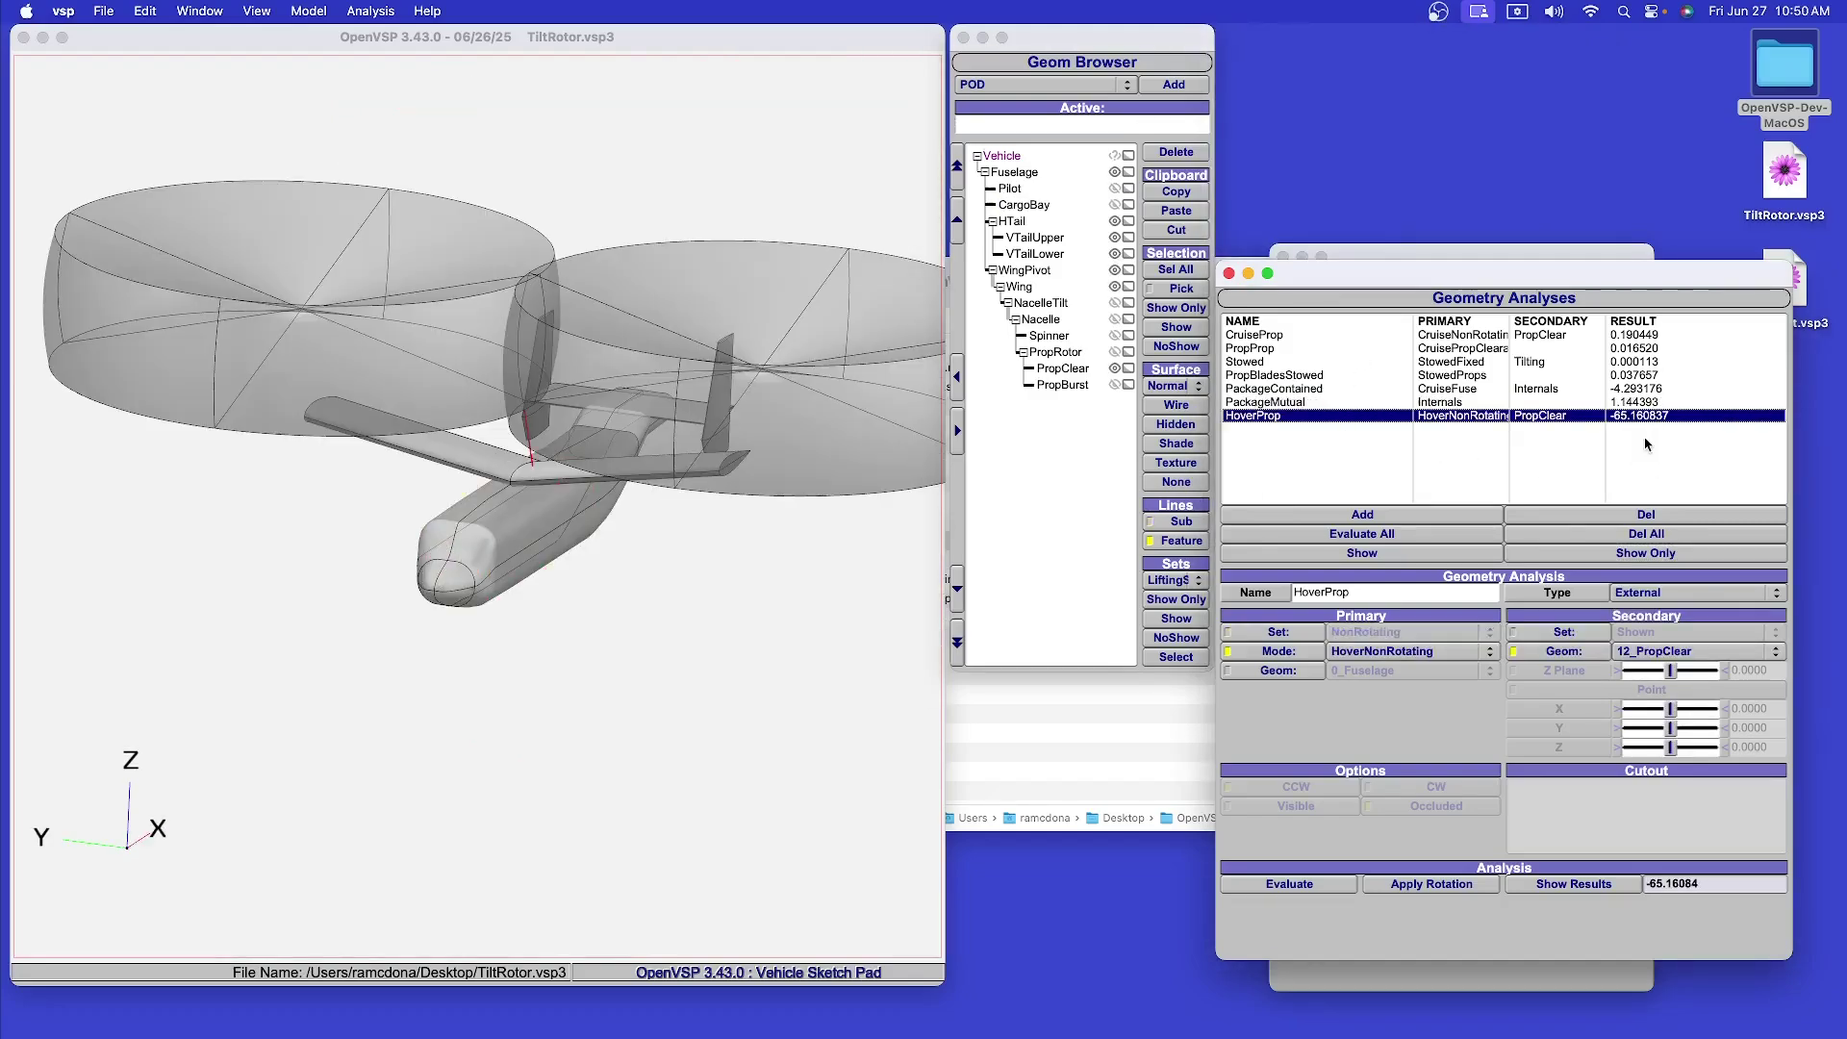
click(1088, 481)
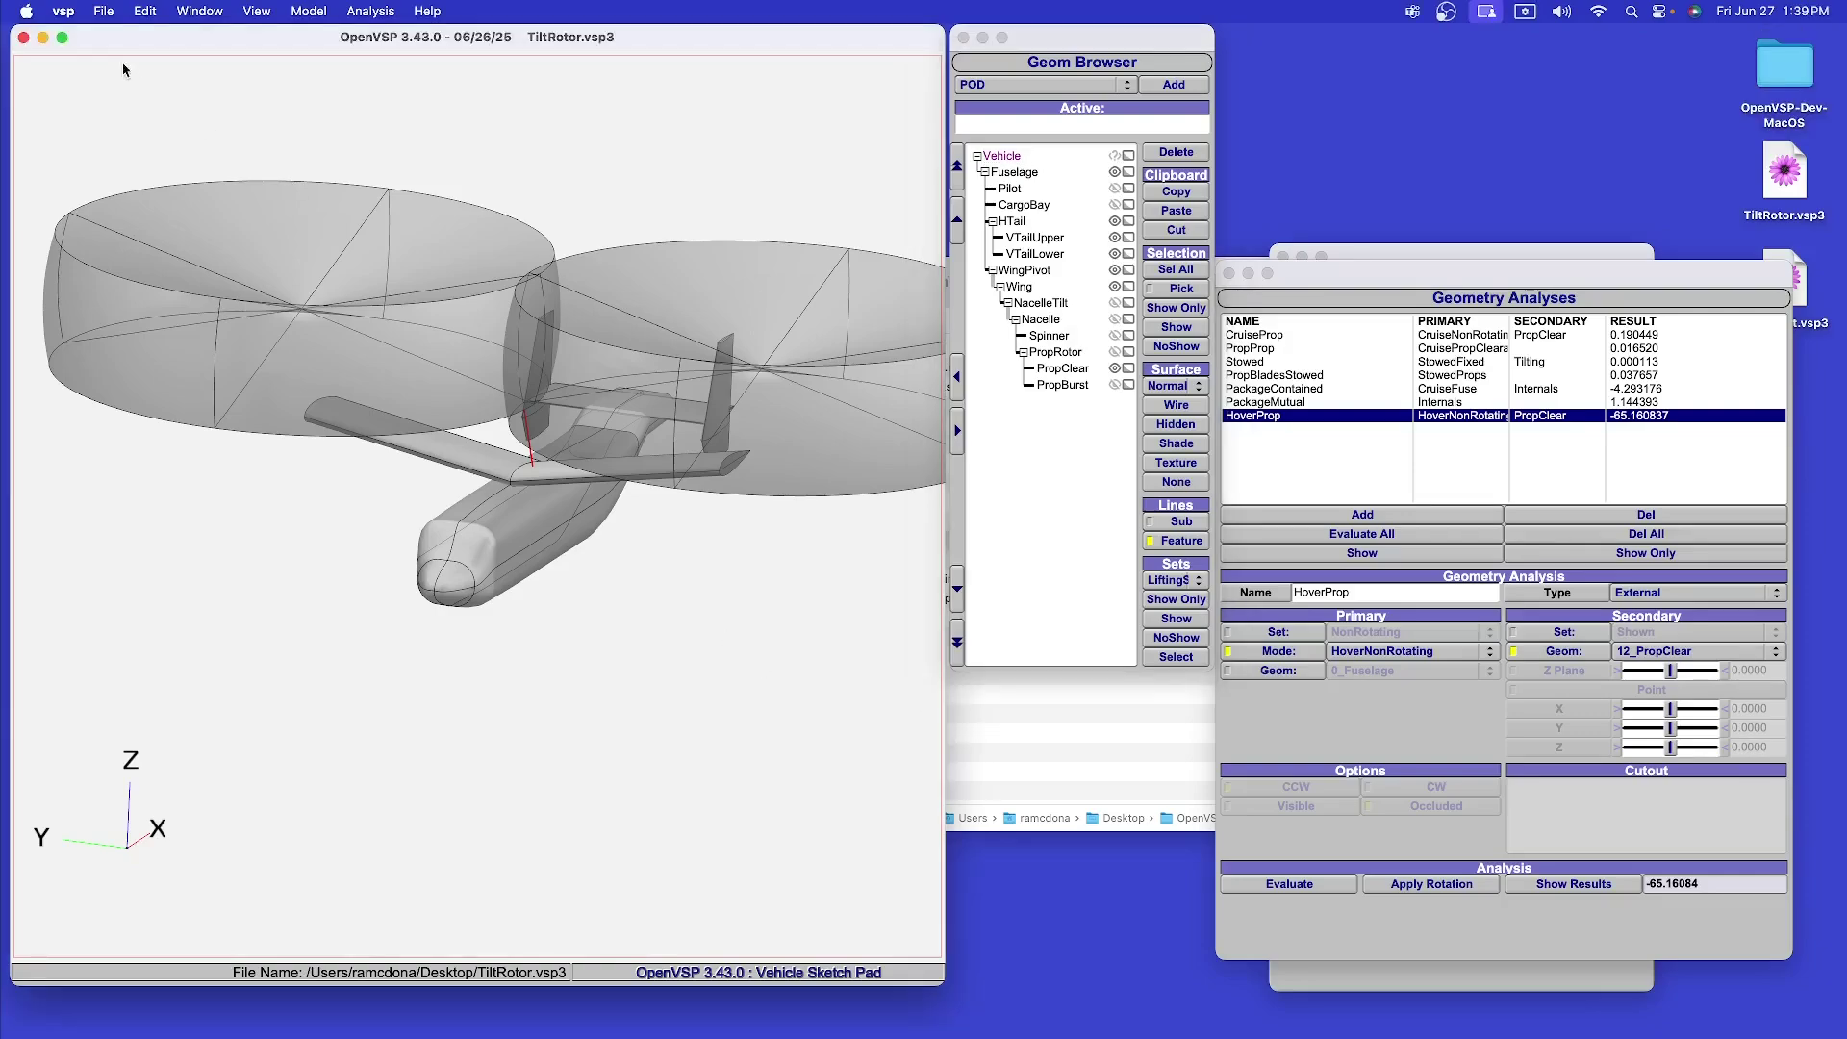
Start a new Unnamed.vsp3 model and add a GEAR component to it.
click(102, 12)
click(128, 38)
click(1032, 89)
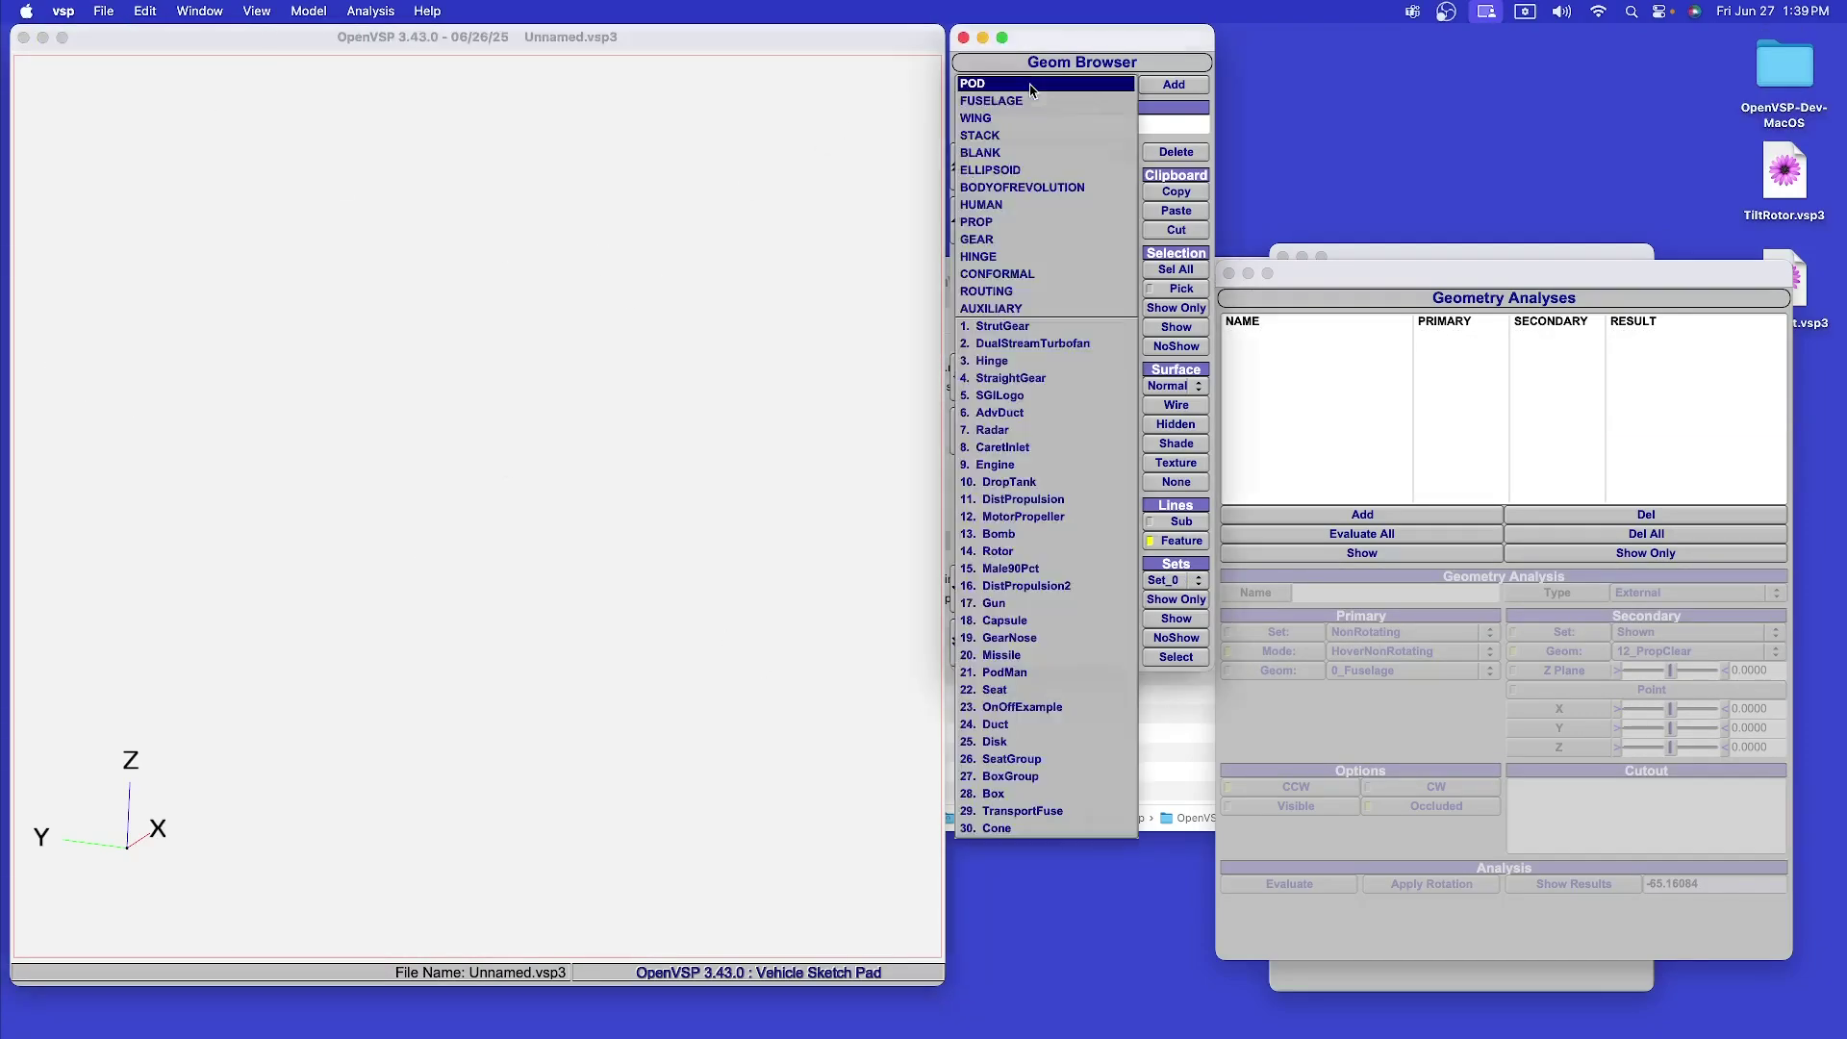
click(1032, 240)
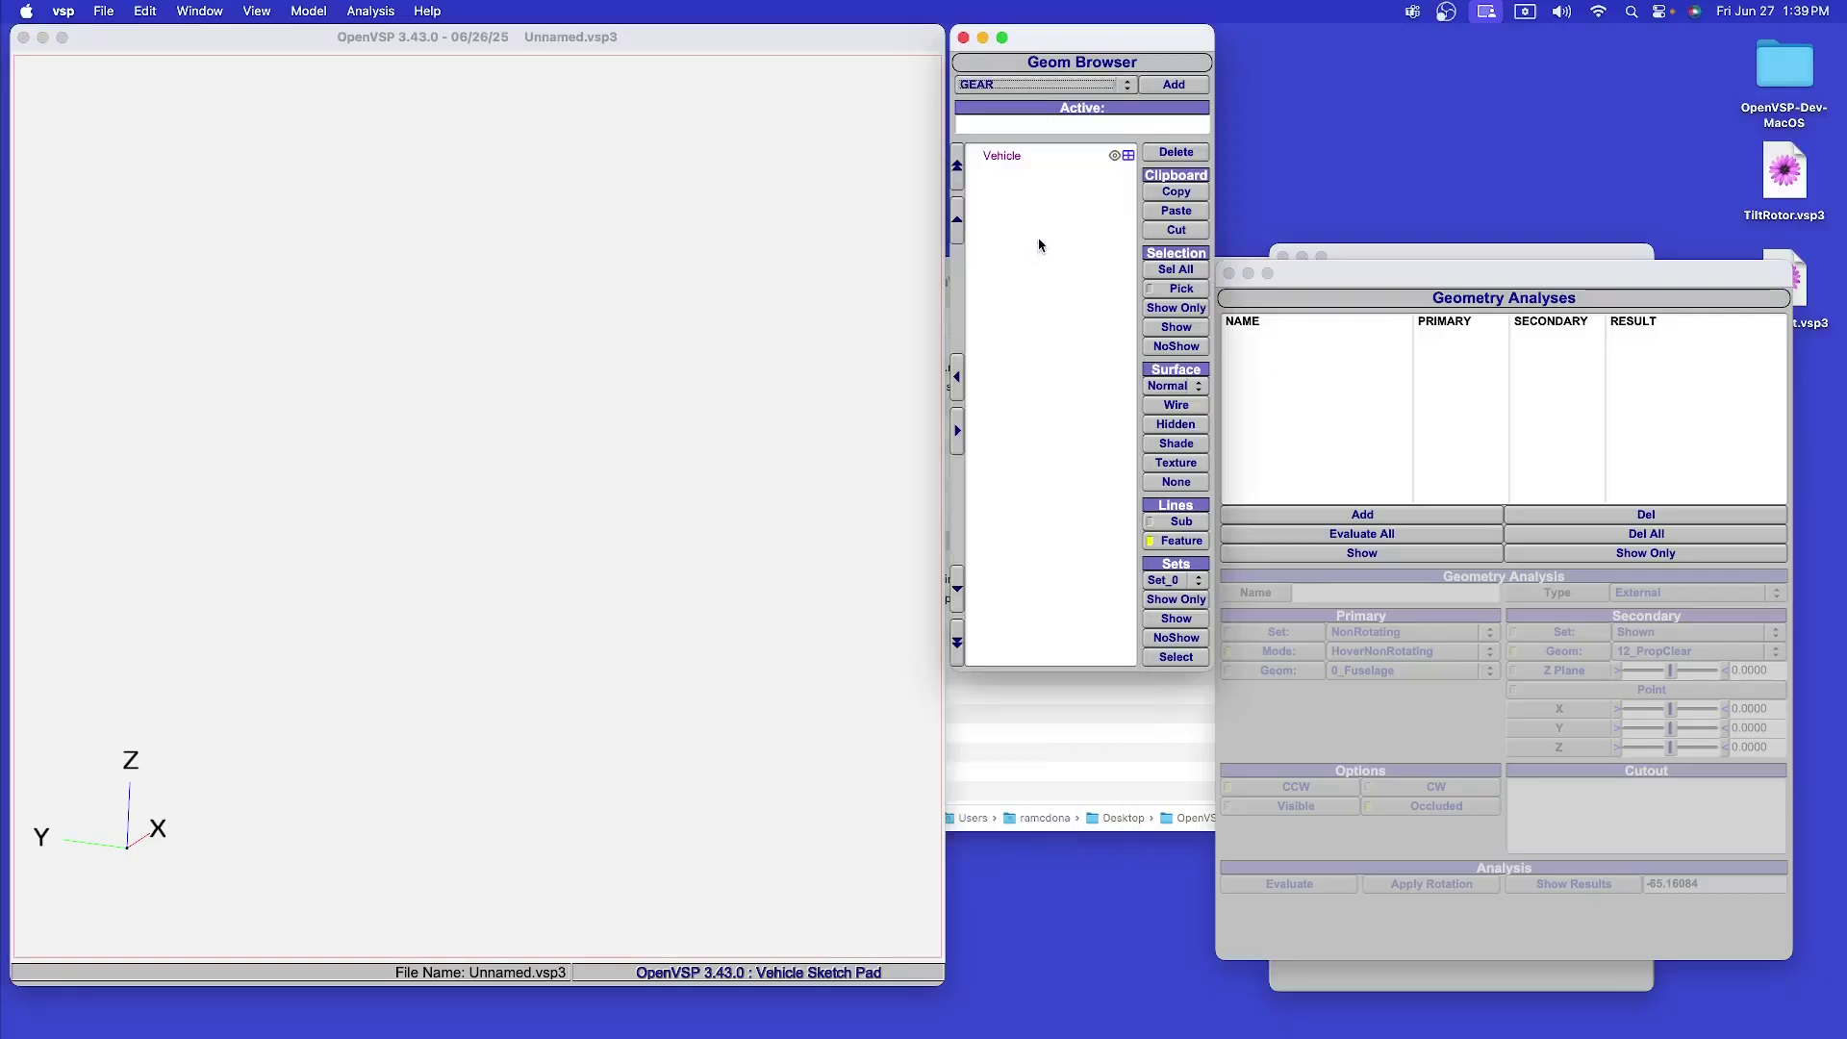
click(1174, 85)
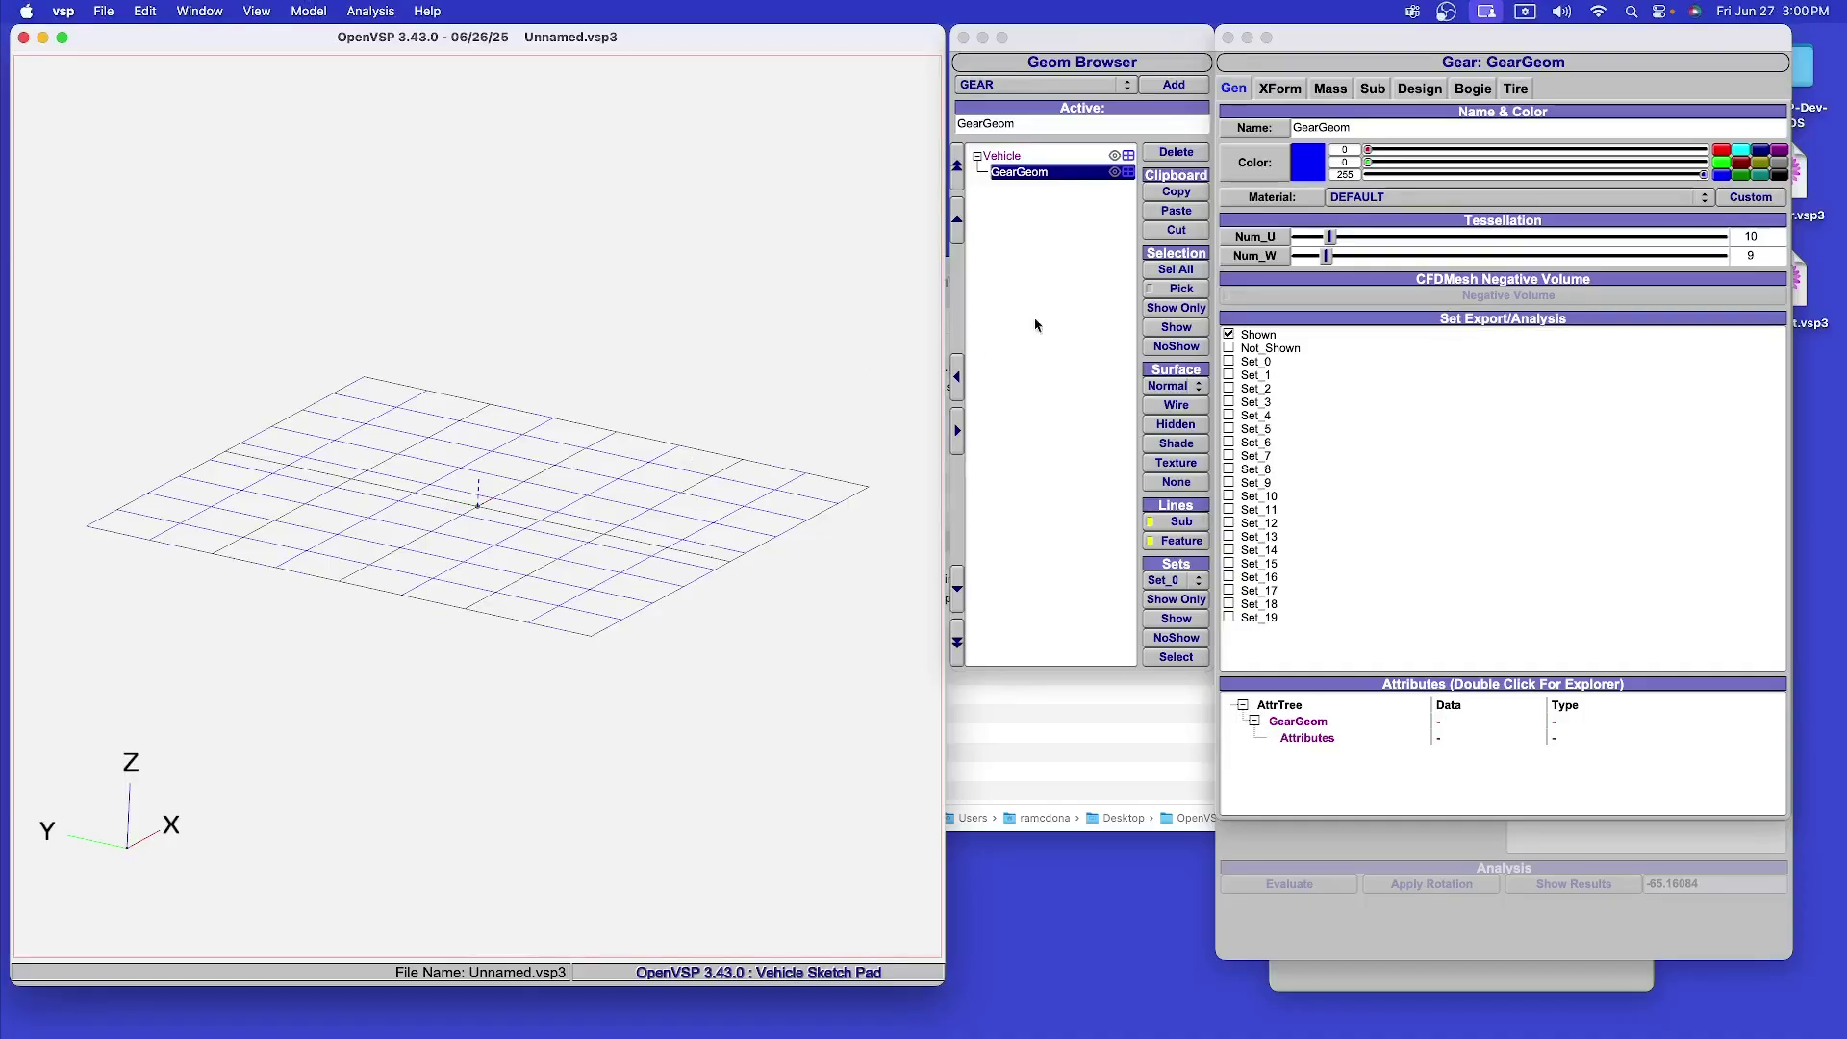
click(1468, 88)
Add a nose bogie at X contact -4.47 and a symmetrical 2x2 bogie at Y 3.26633.
click(1423, 231)
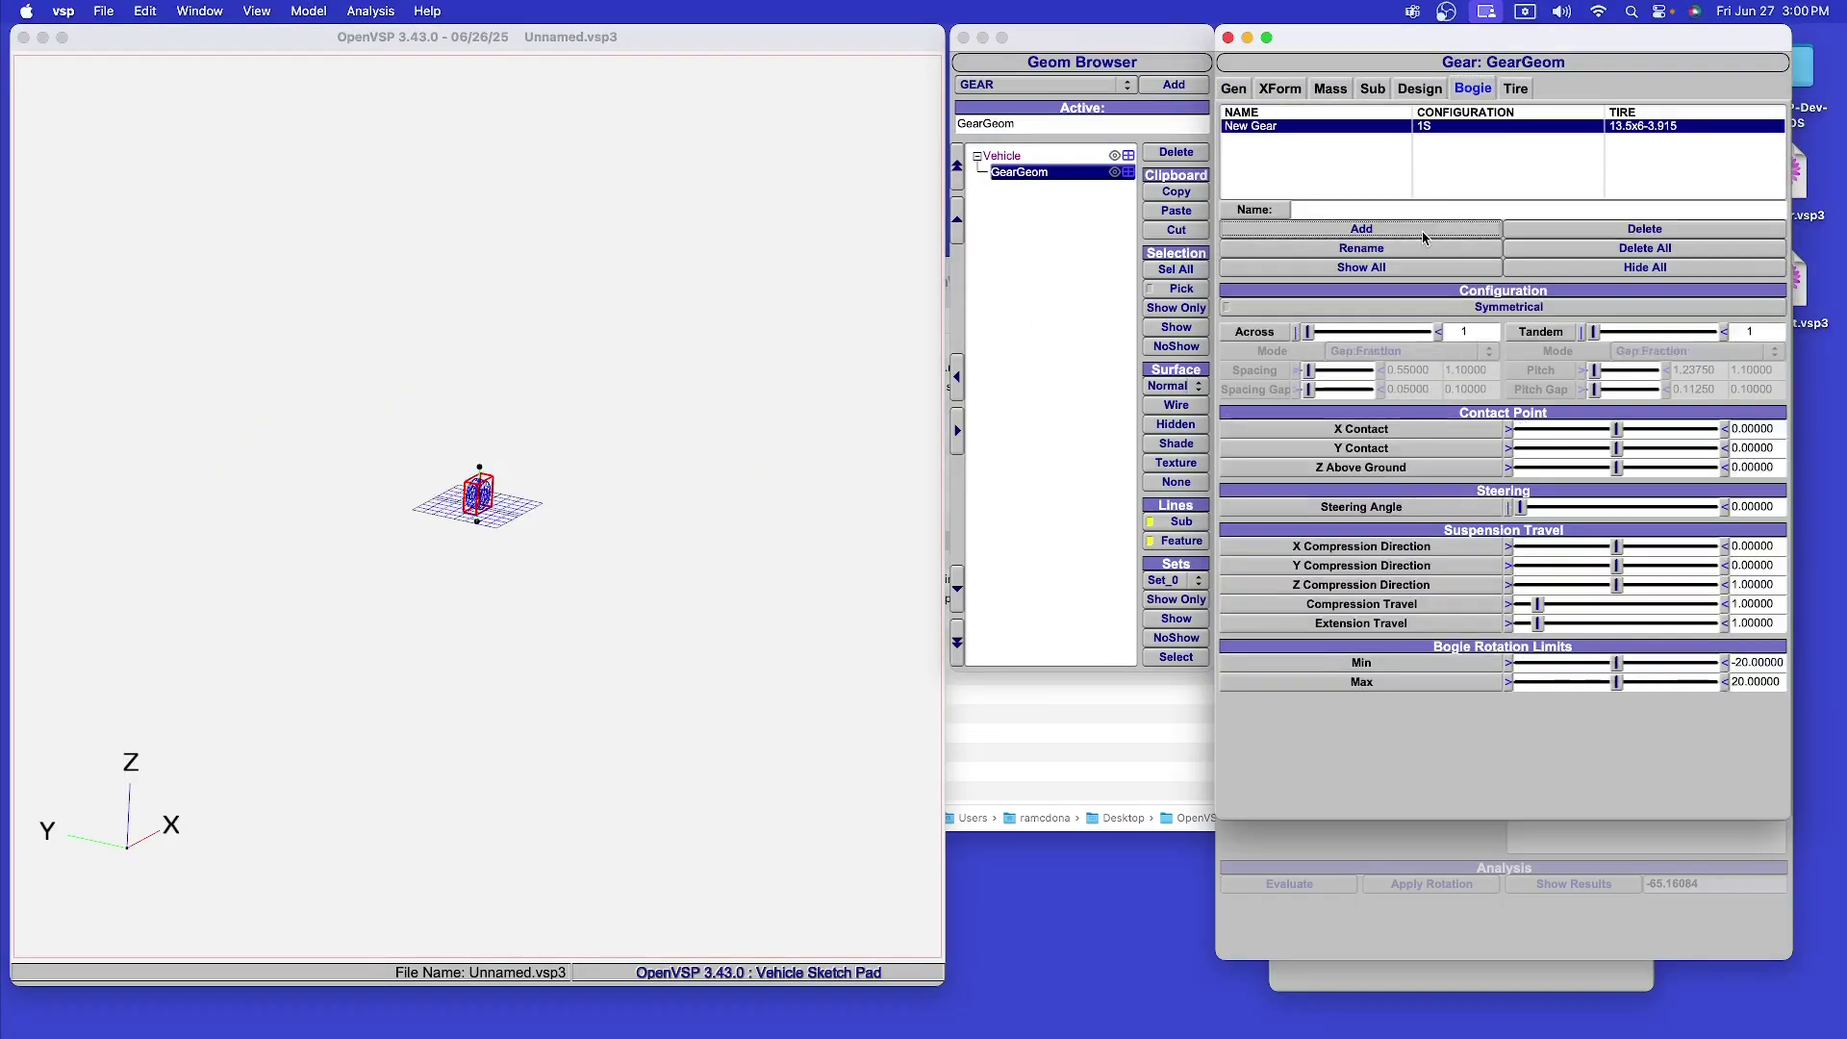
drag(1618, 429, 1548, 432)
click(1443, 231)
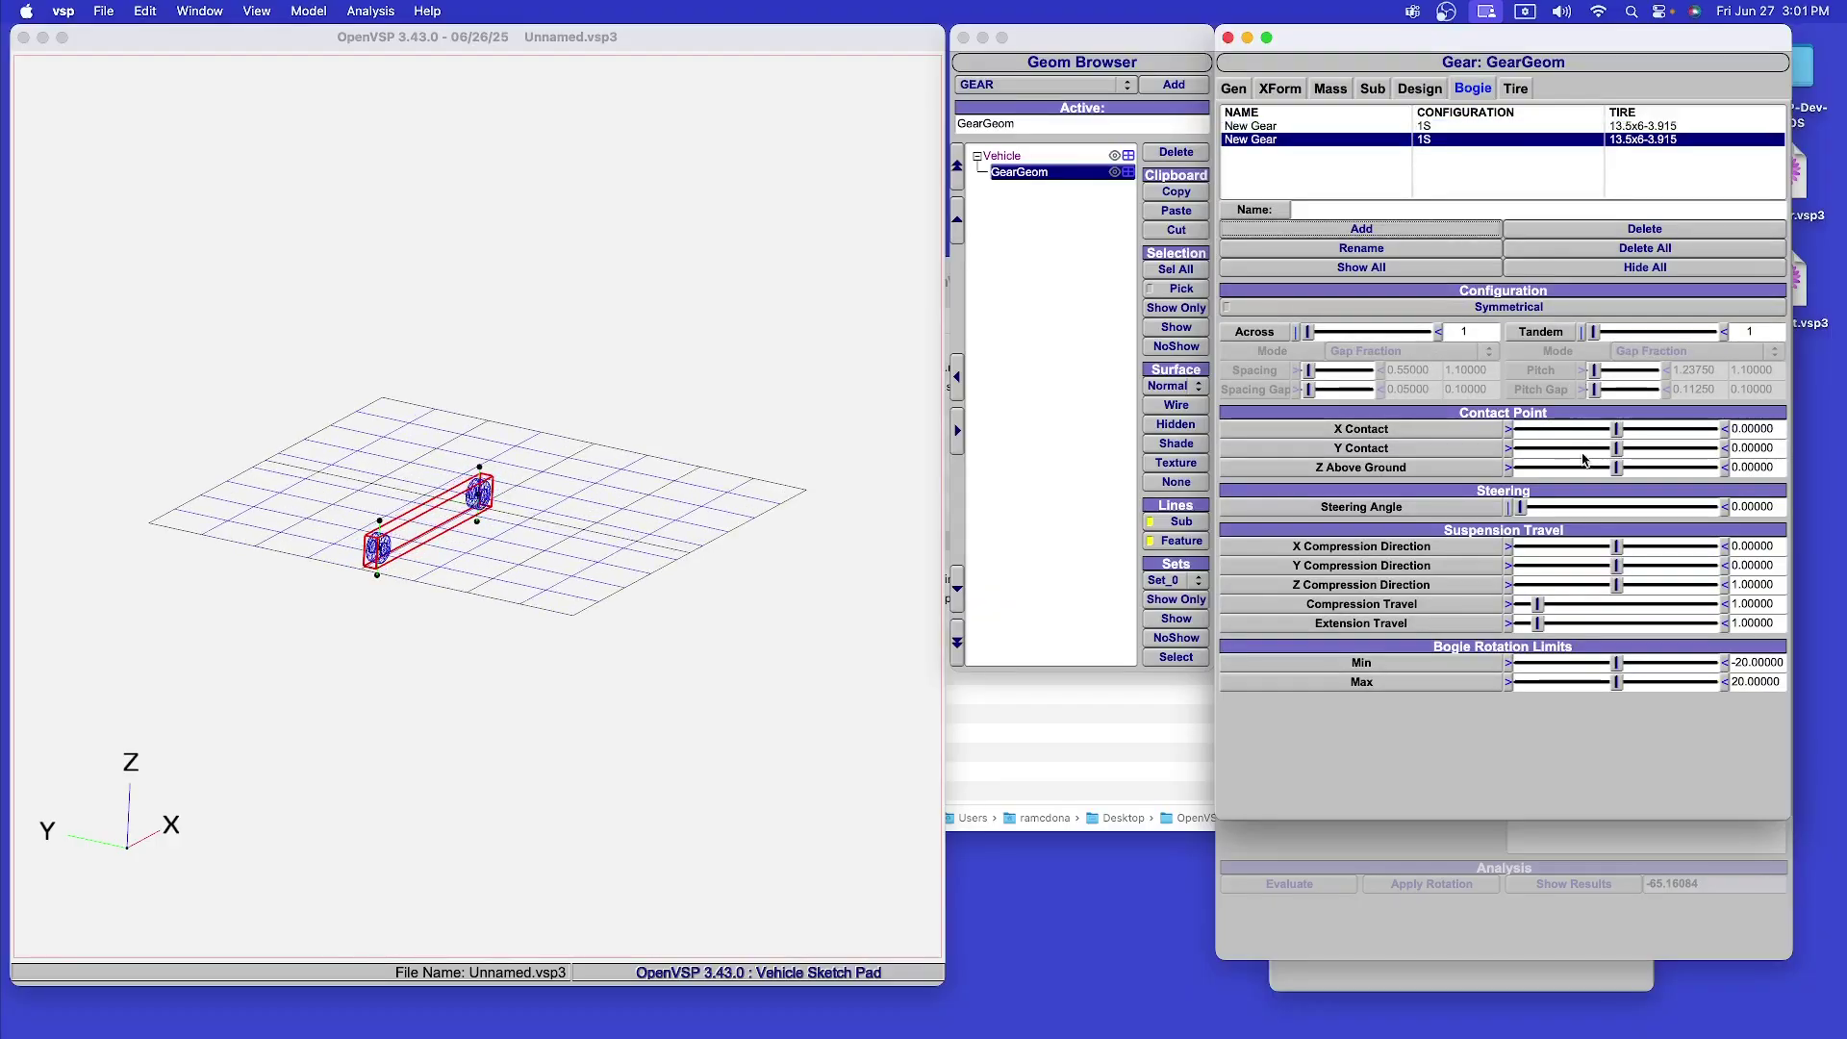
drag(1617, 449, 1648, 449)
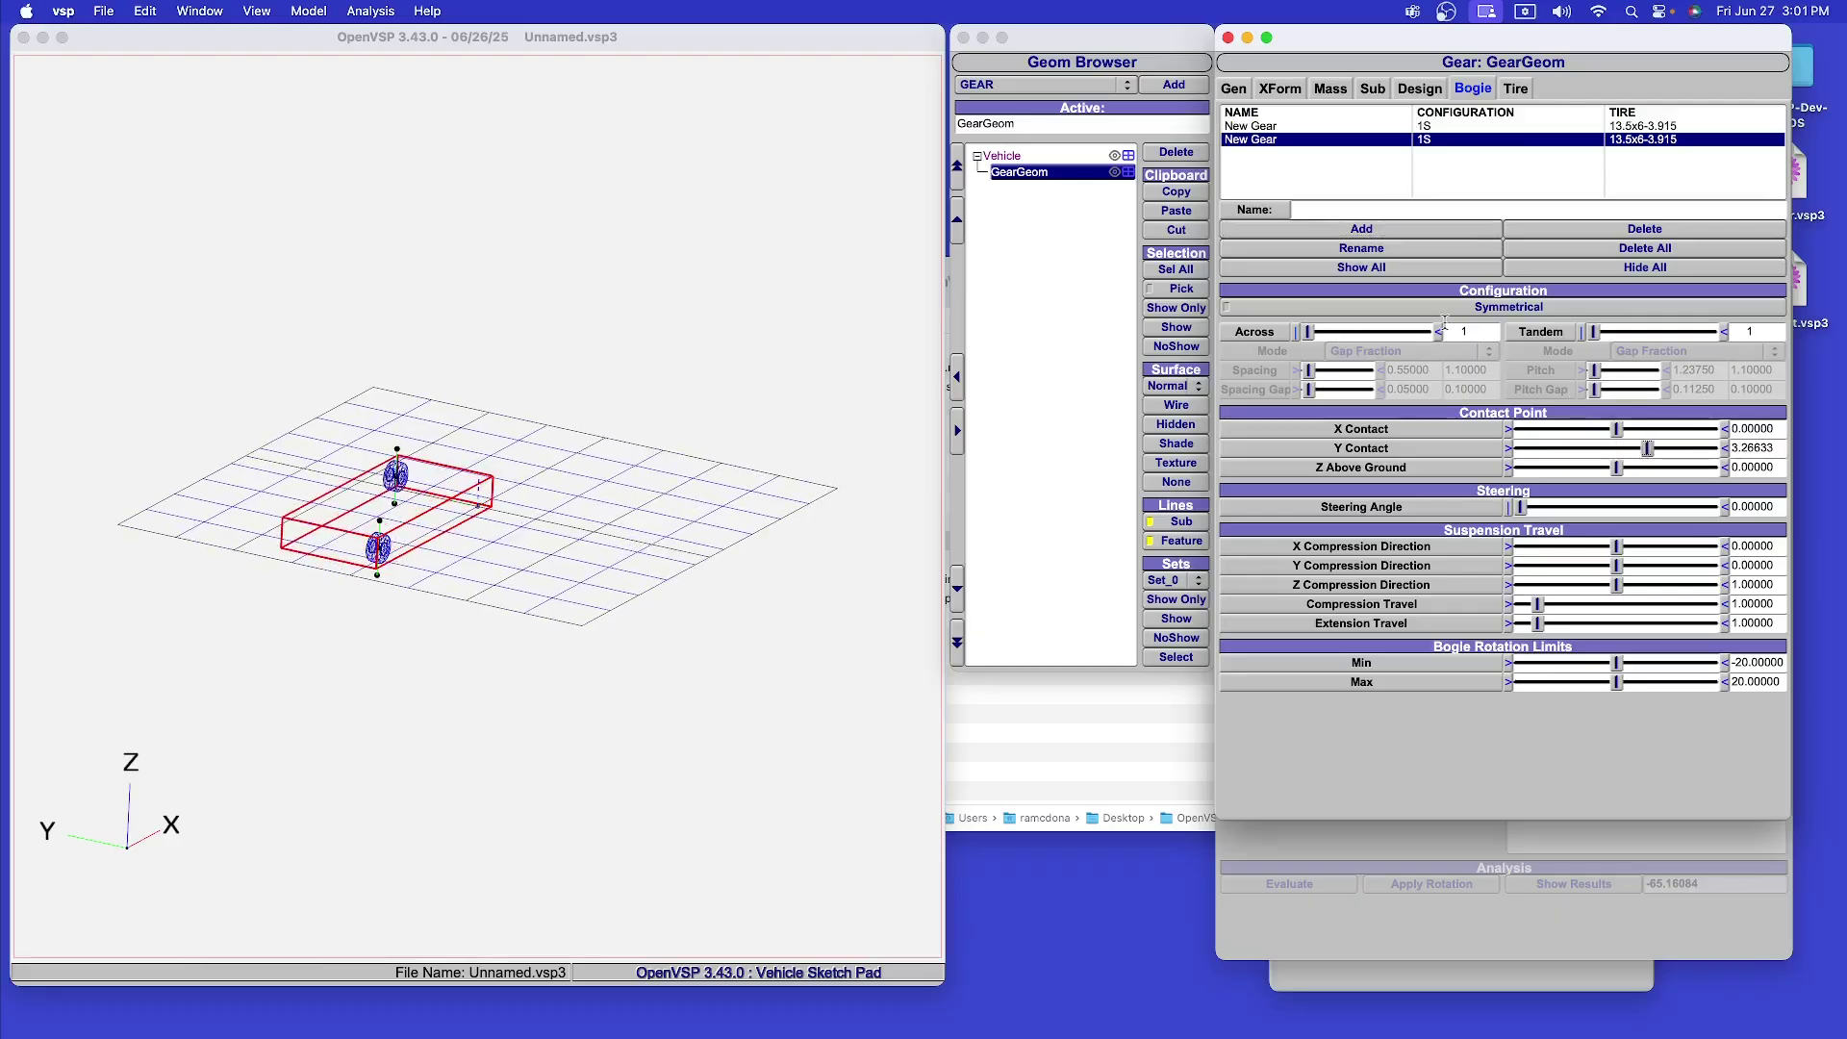
drag(1311, 330, 1320, 331)
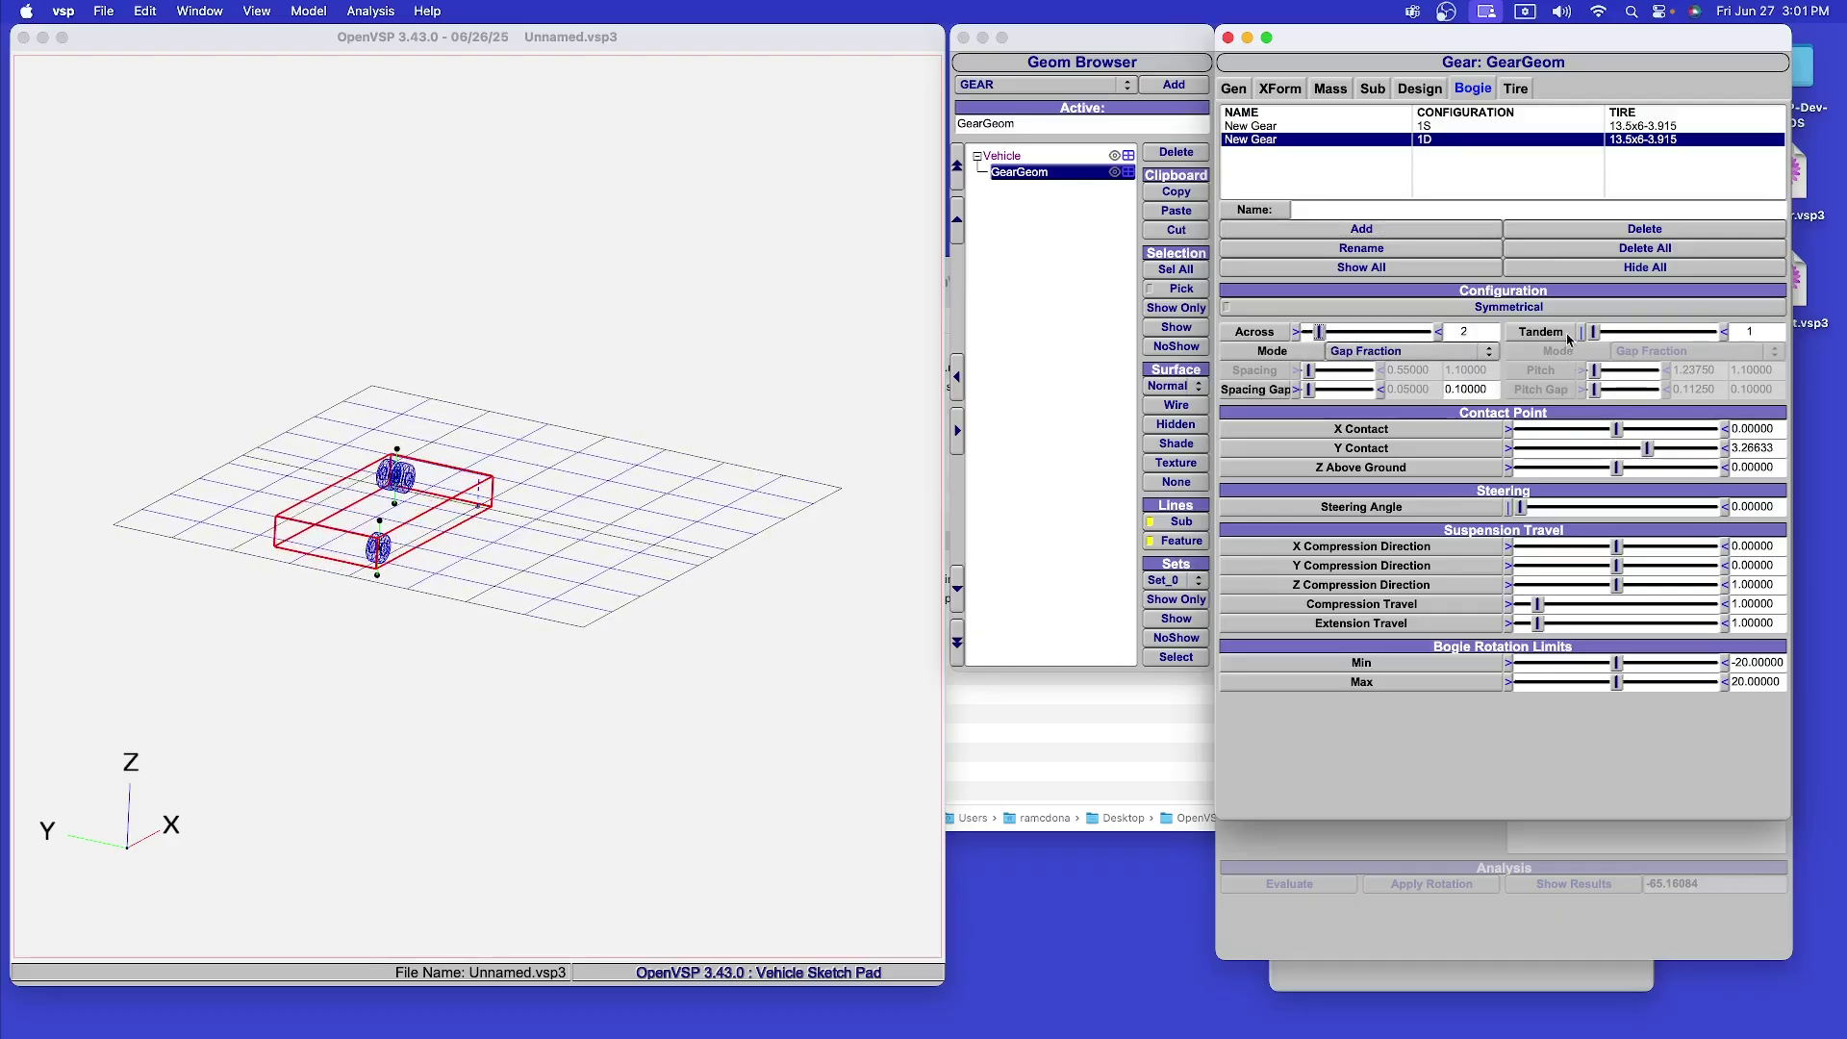
drag(1592, 332, 1605, 332)
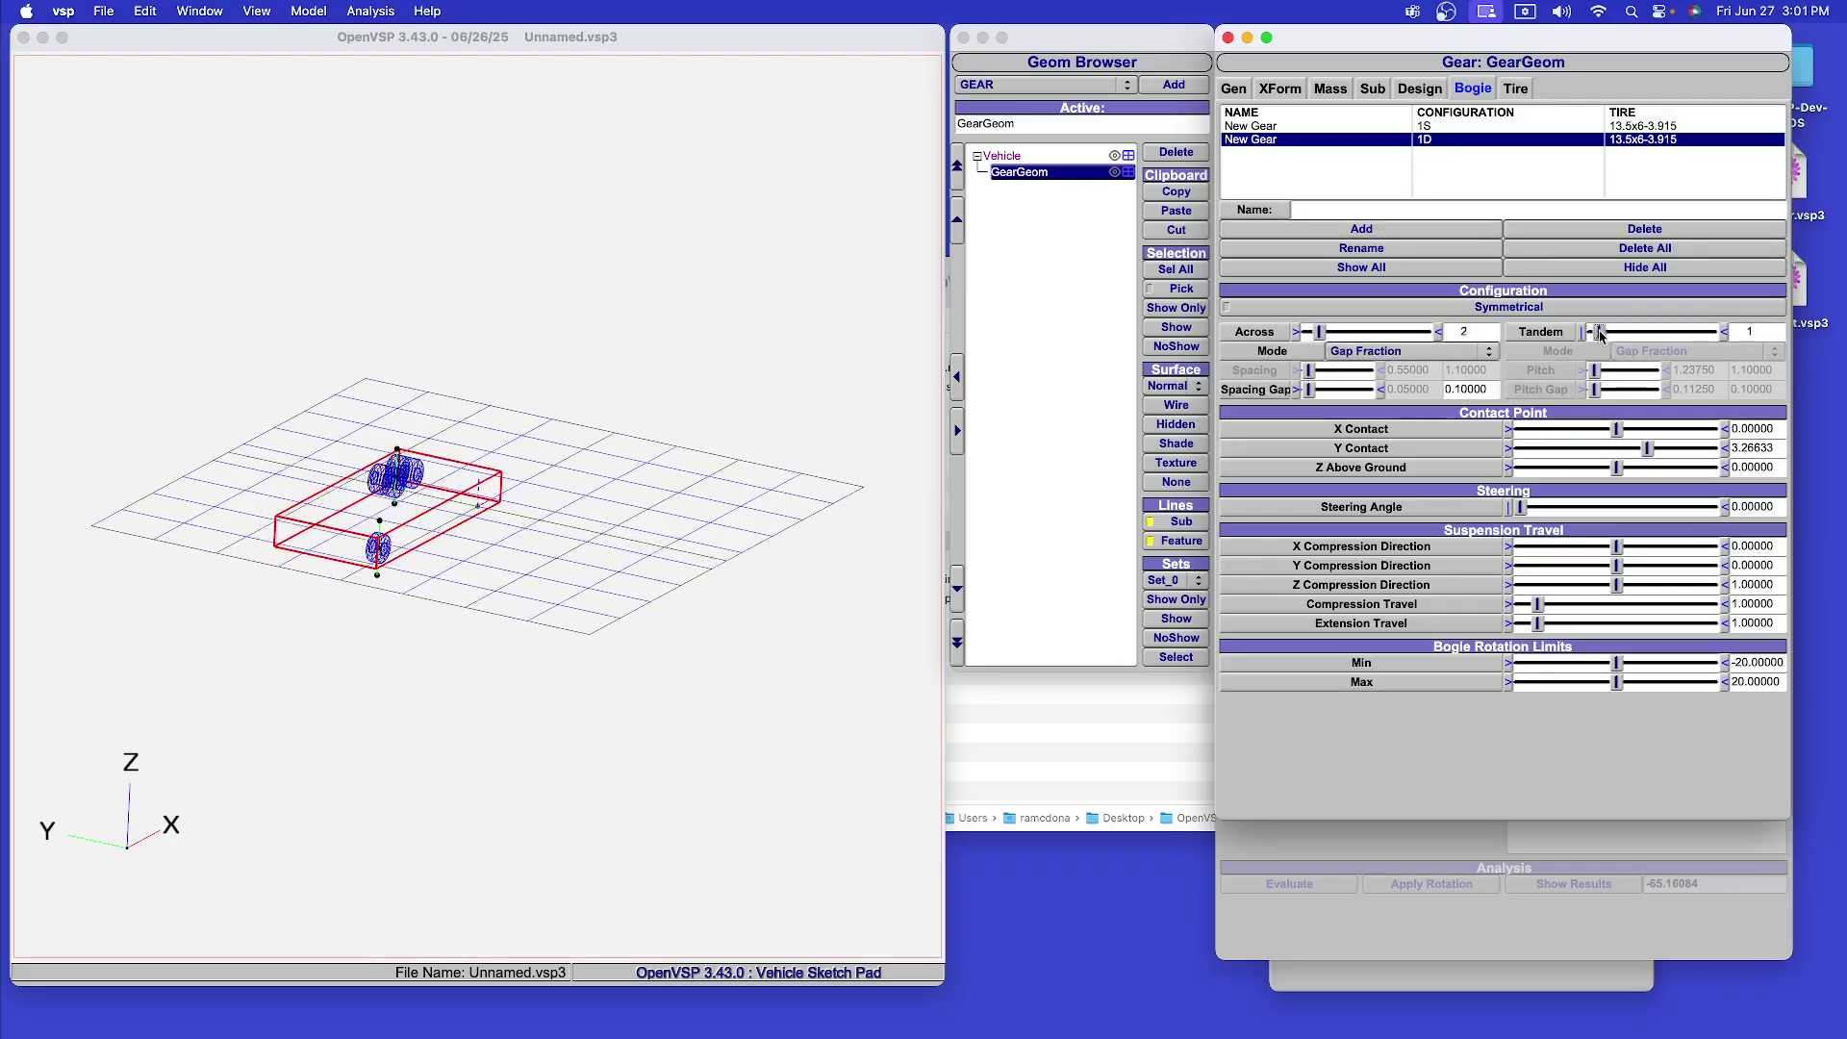
click(1428, 309)
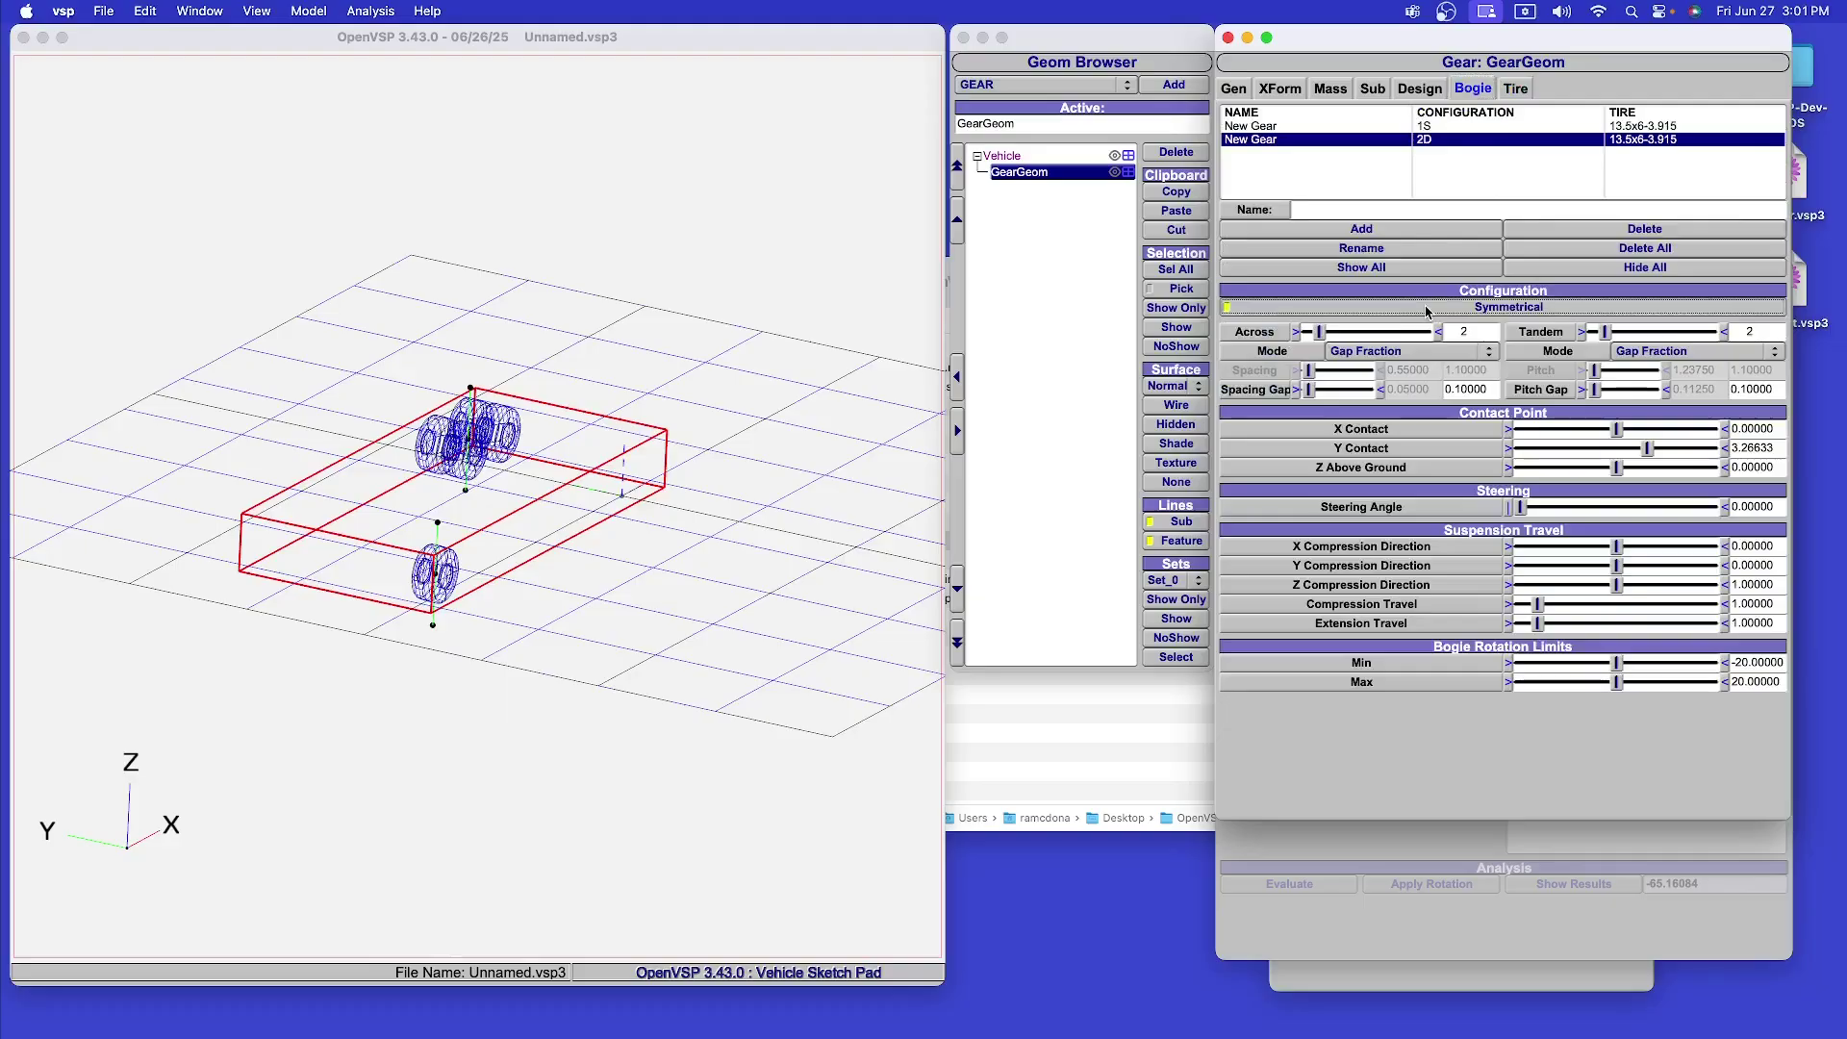
click(1516, 90)
scroll(713, 435, up, 5)
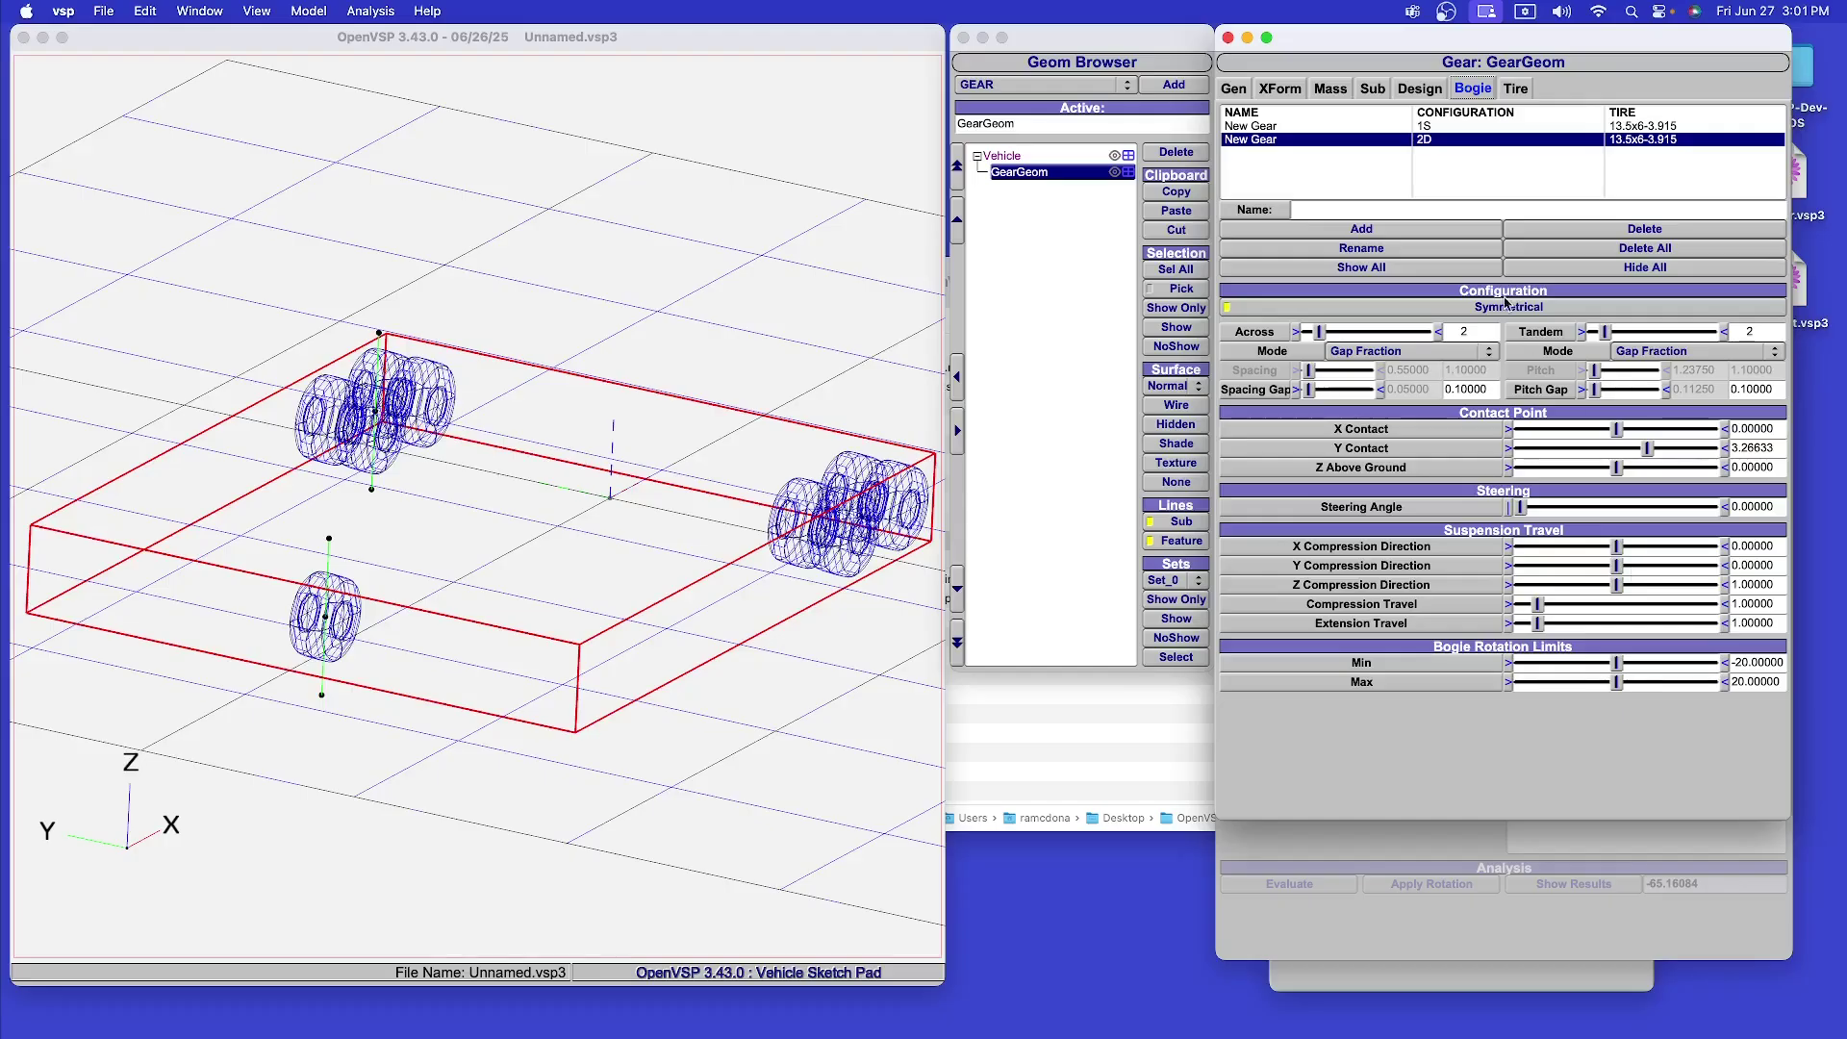
click(1420, 88)
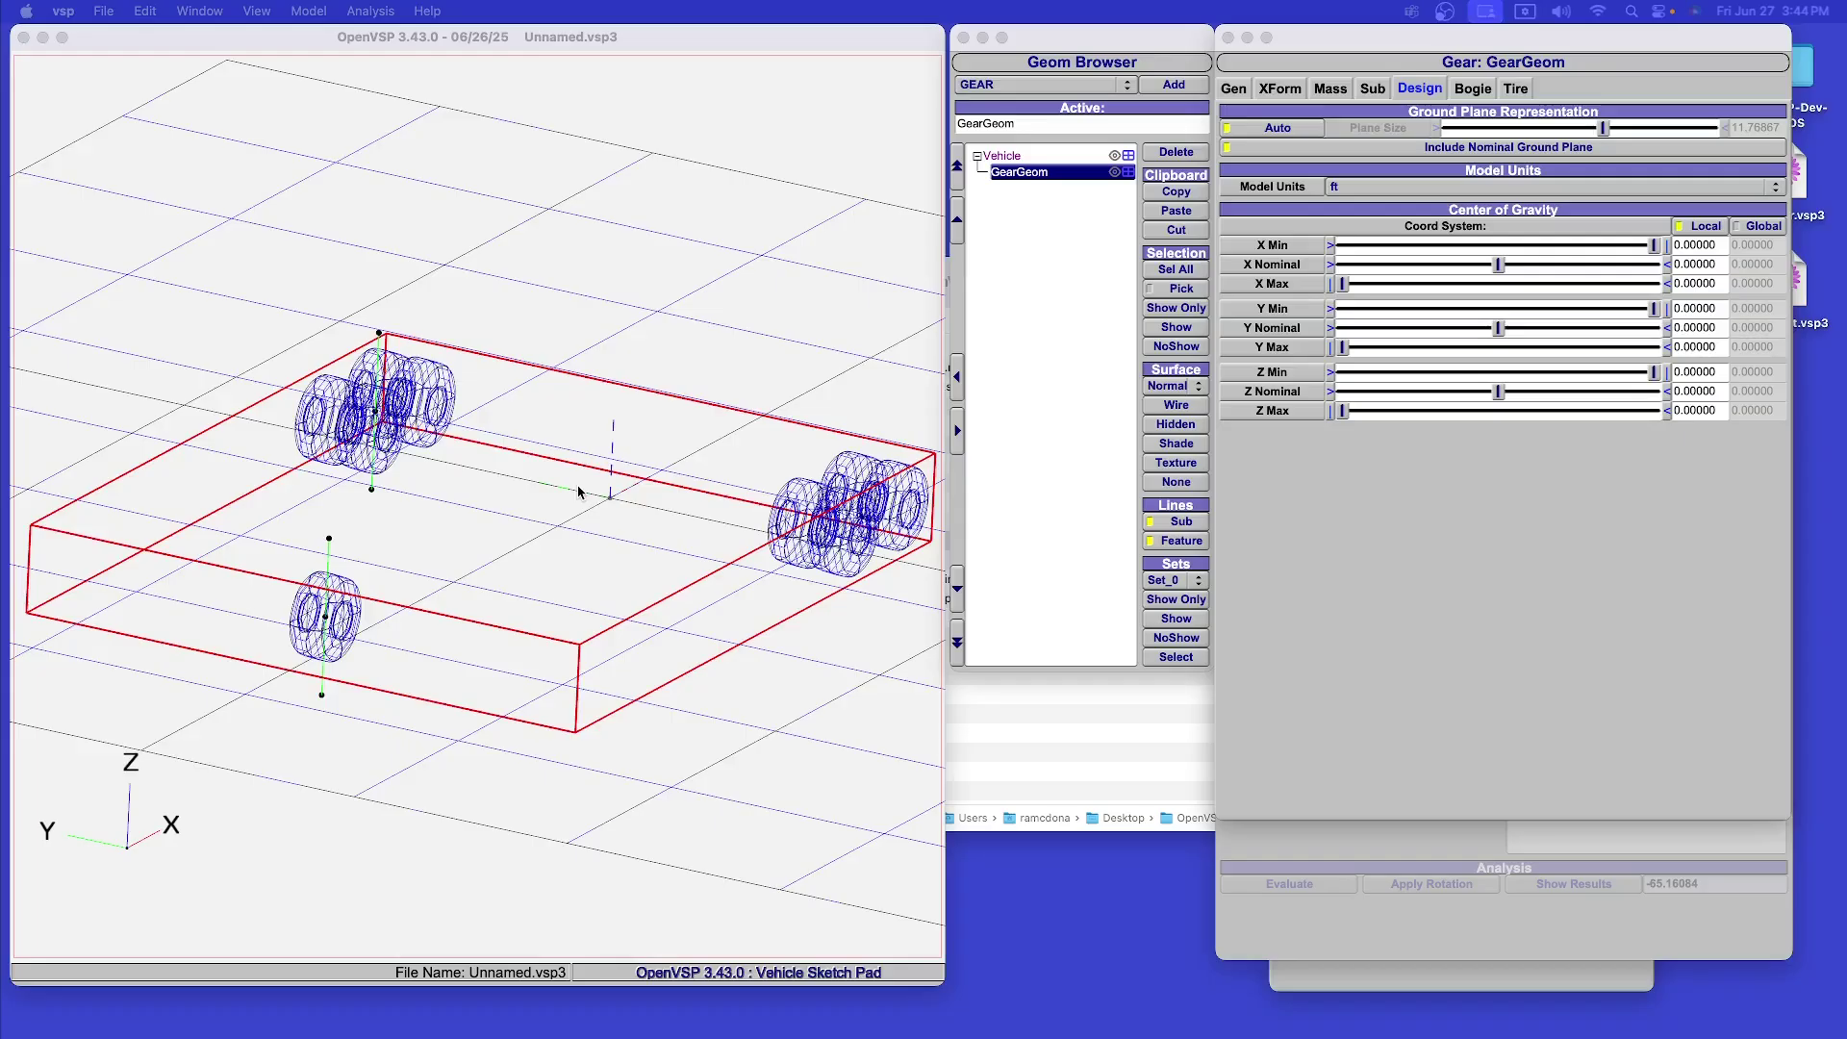
Add an AUXILIARY component in 3pt Ground Plane design mode.
click(1050, 87)
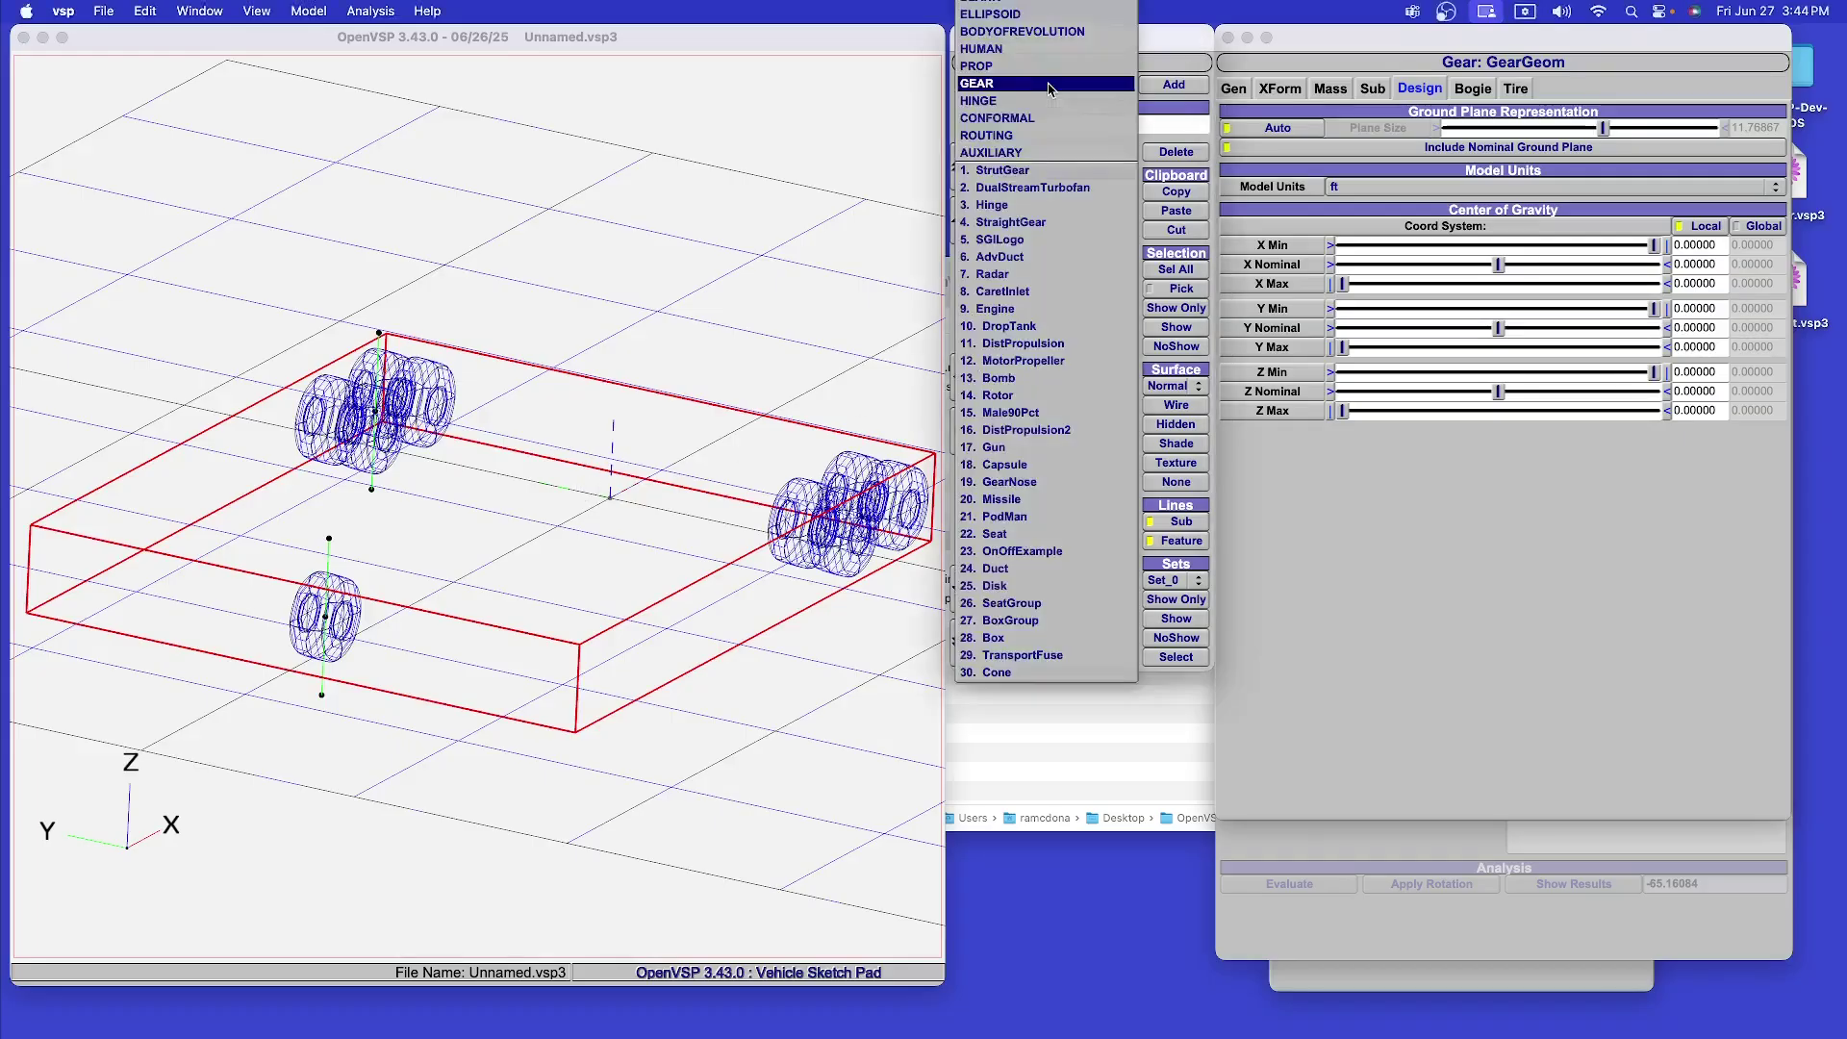
click(1050, 154)
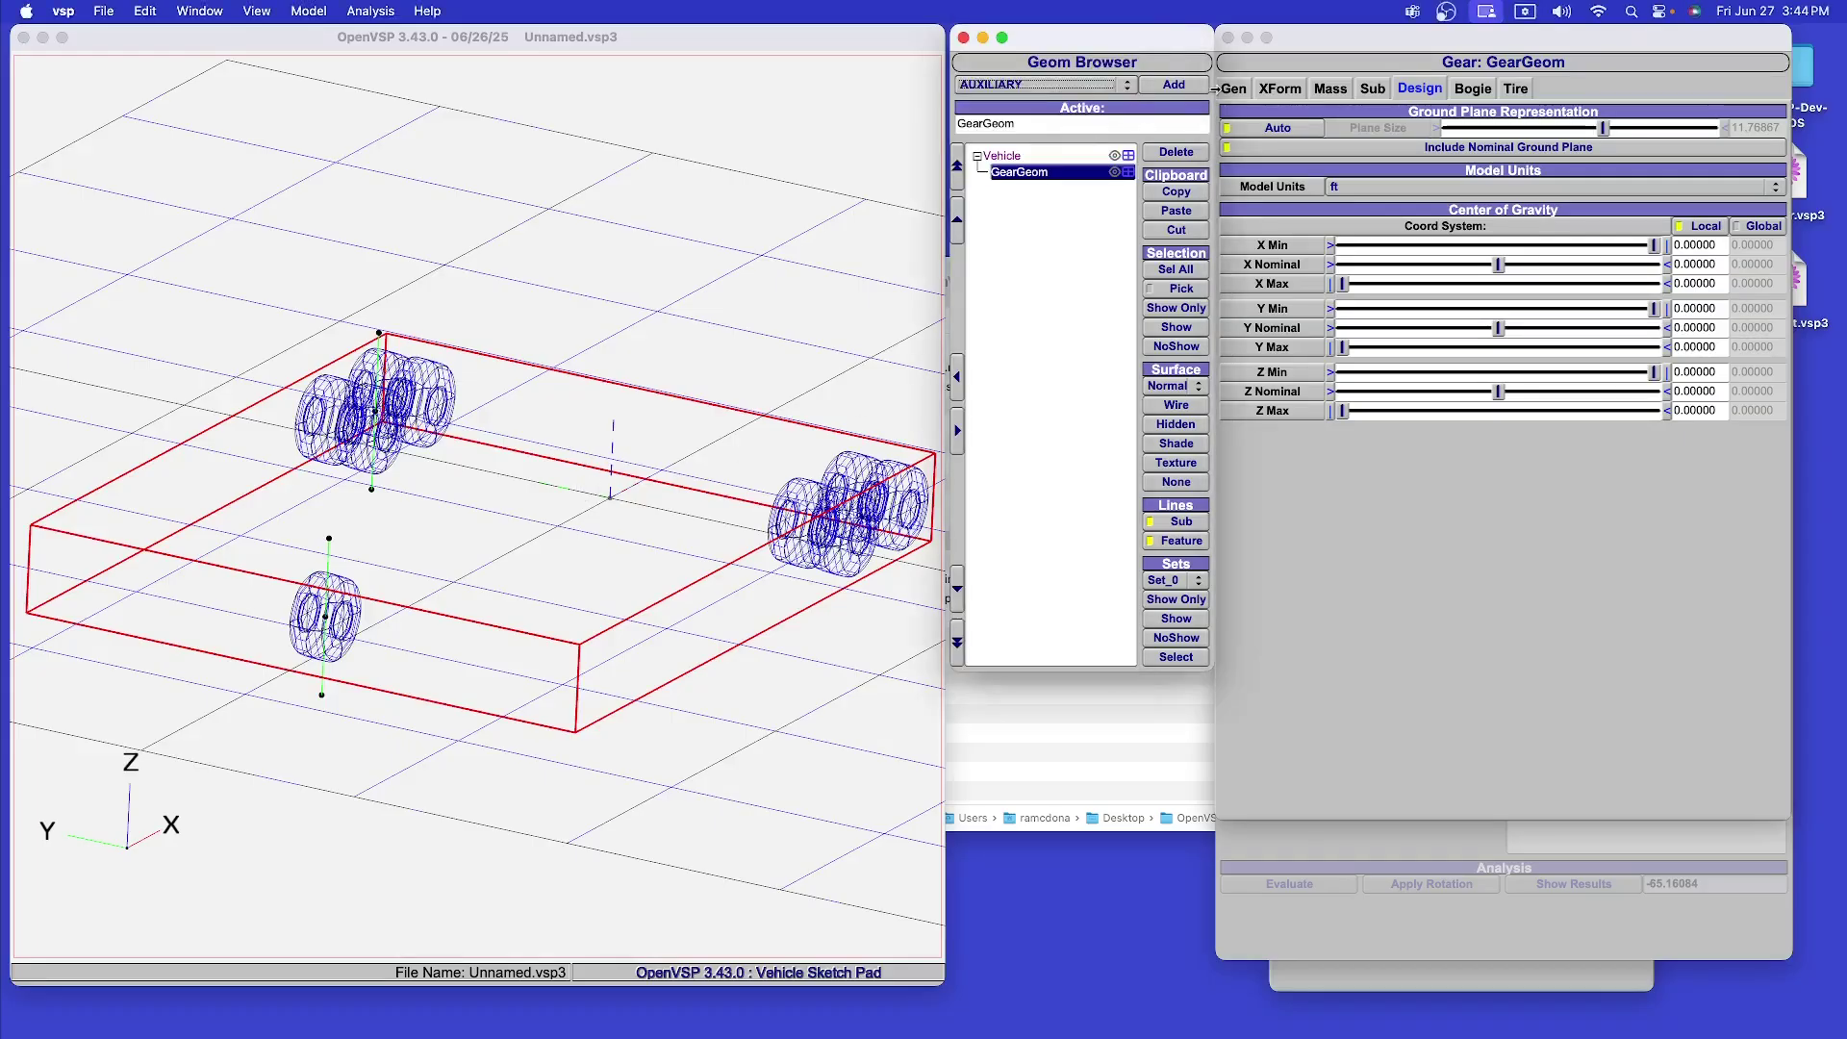
click(1174, 85)
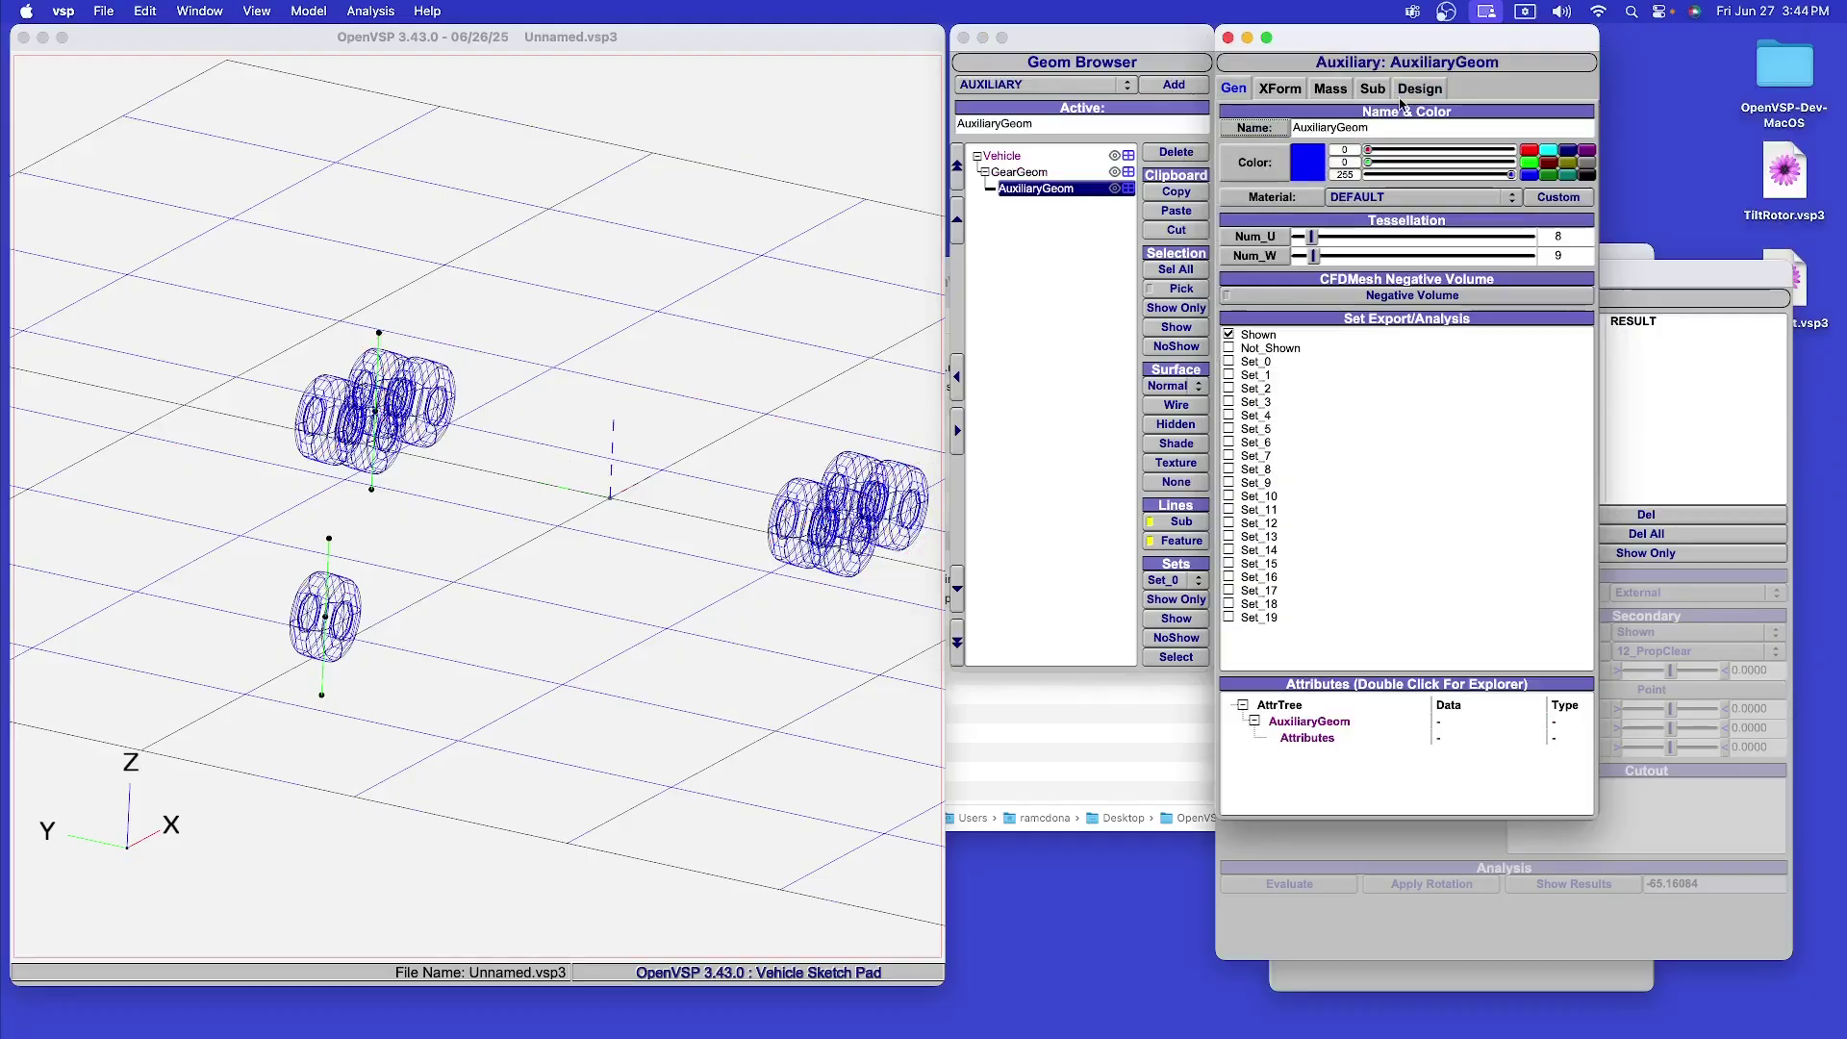
click(1422, 86)
click(1420, 129)
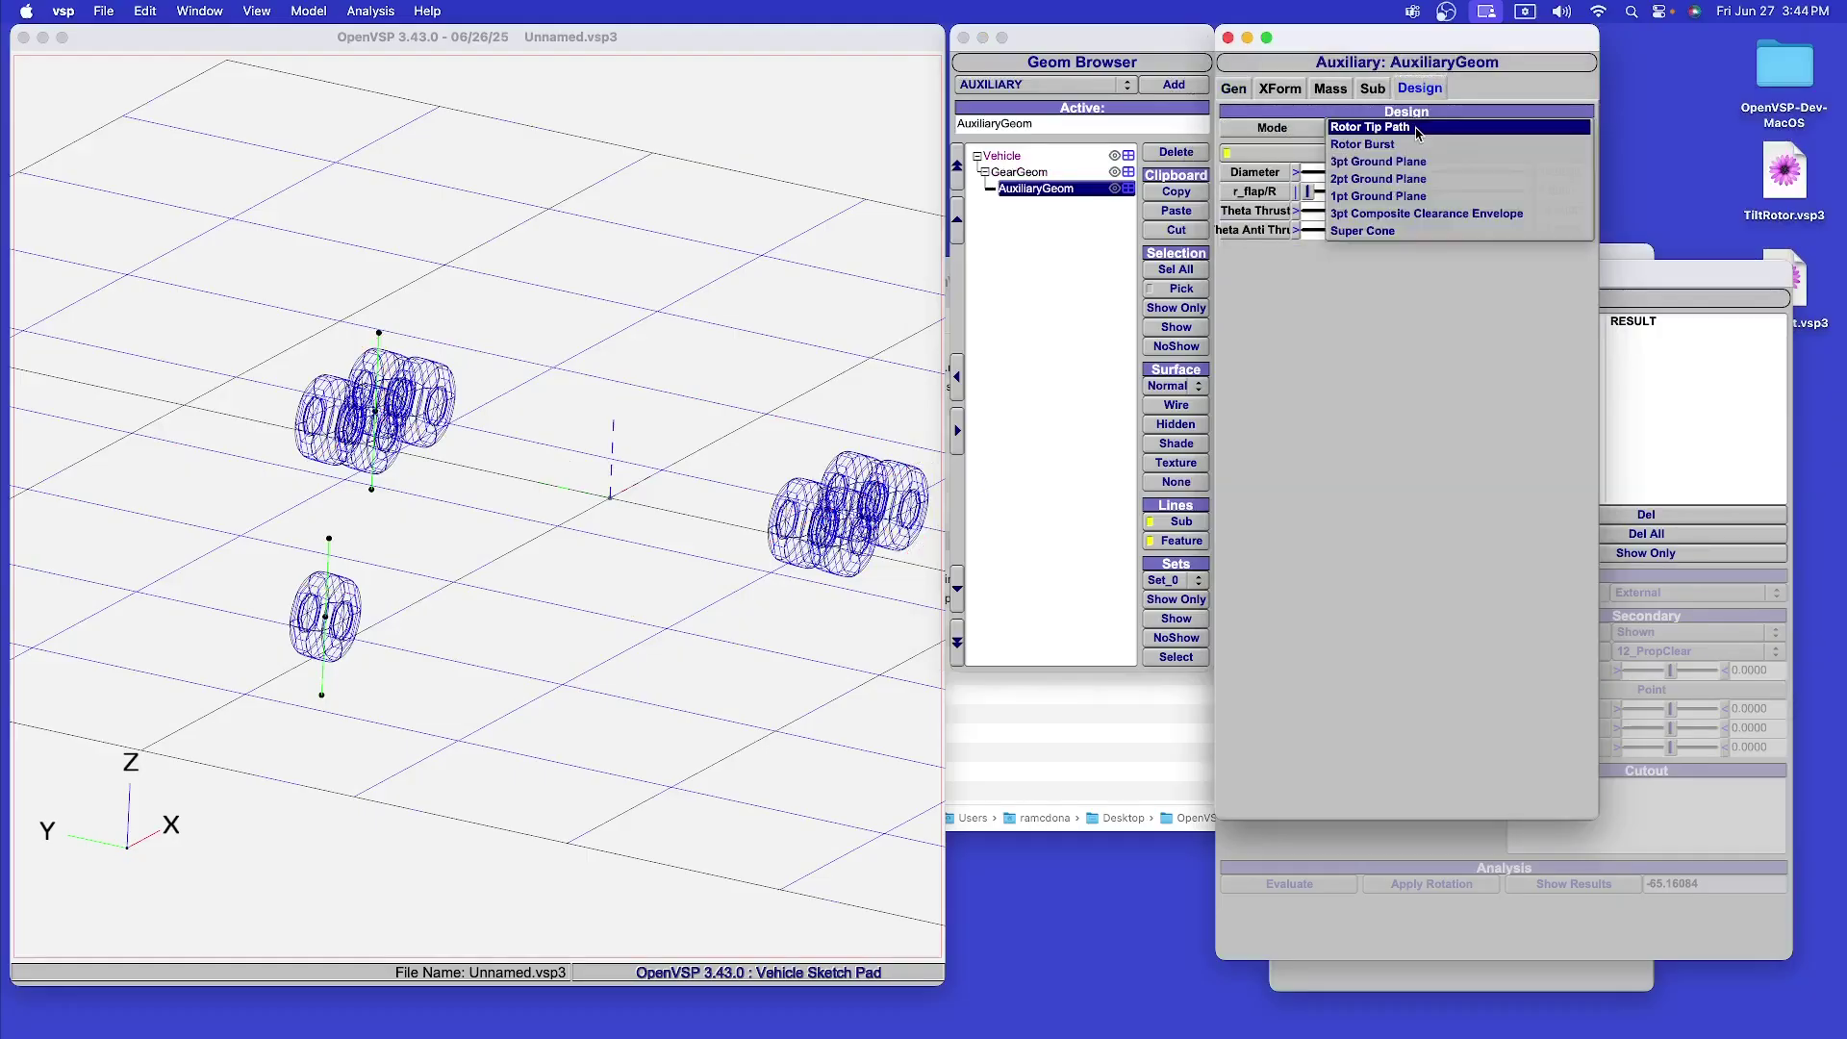
click(1422, 162)
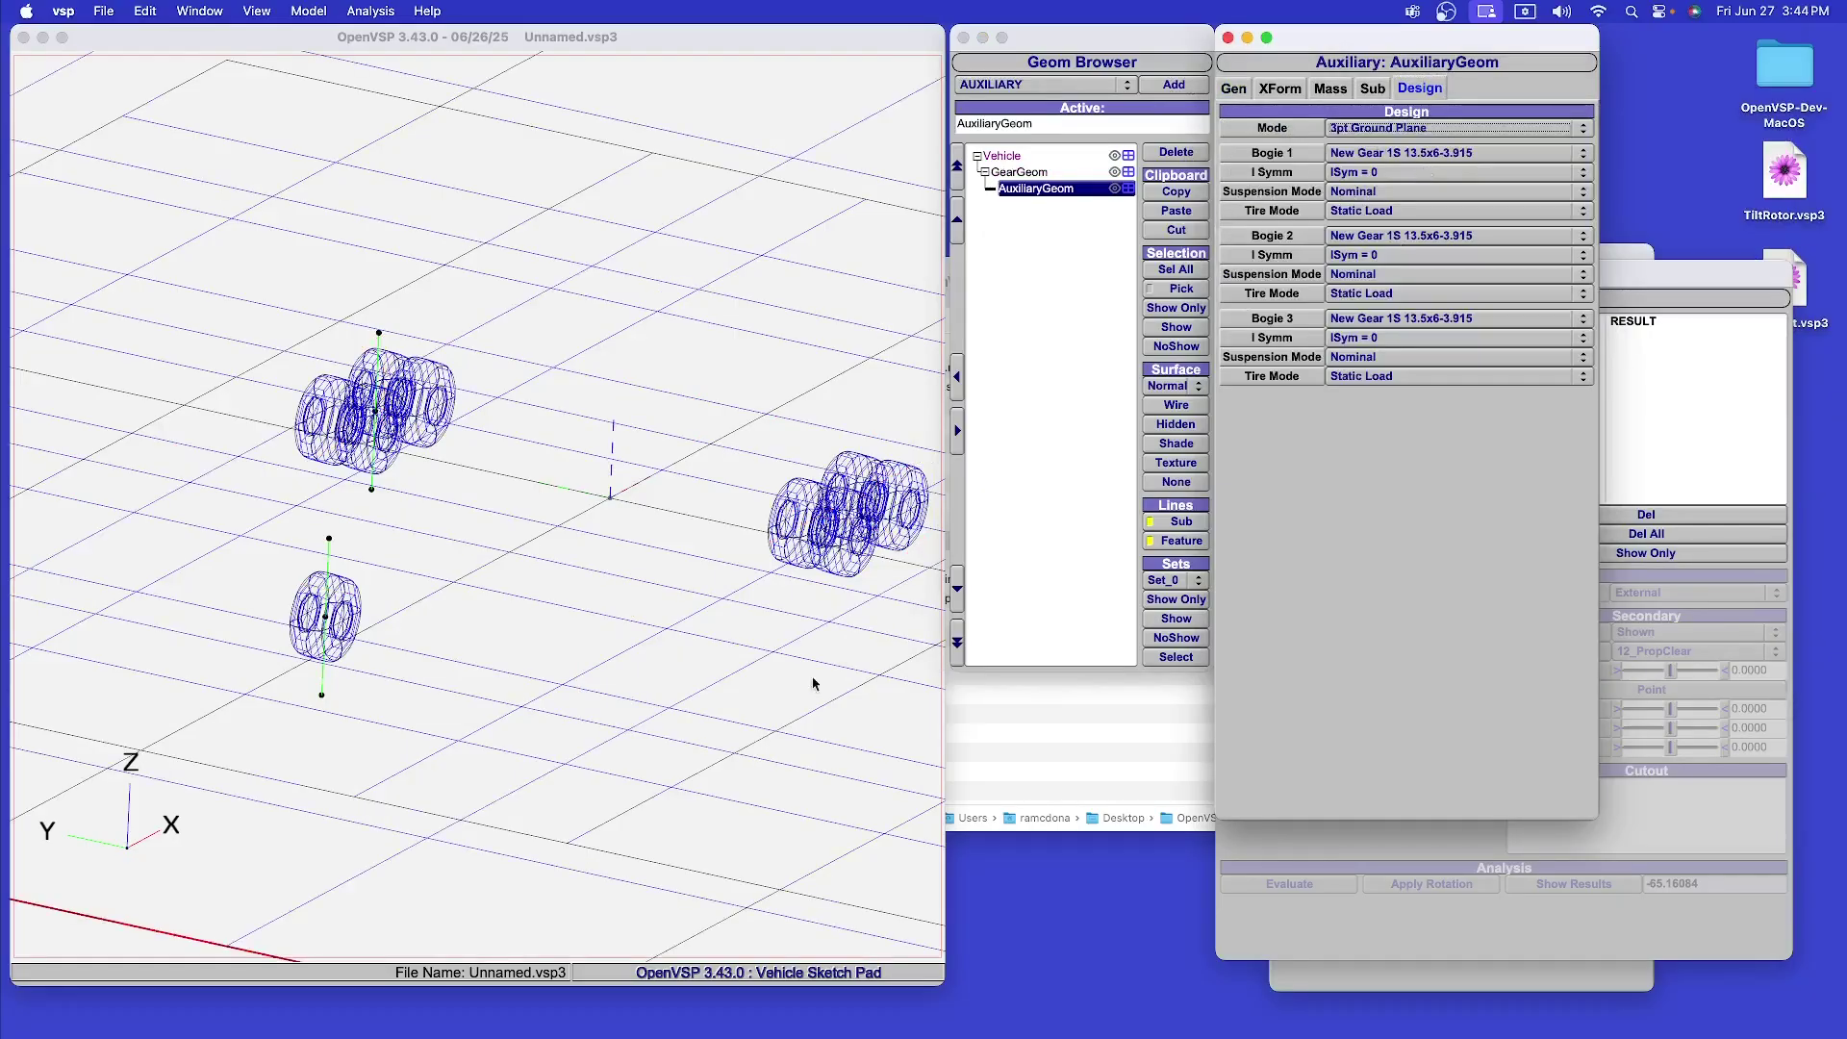
Display the gear and auxiliary components as shaded surfaces.
drag(784, 705, 938, 424)
click(1172, 270)
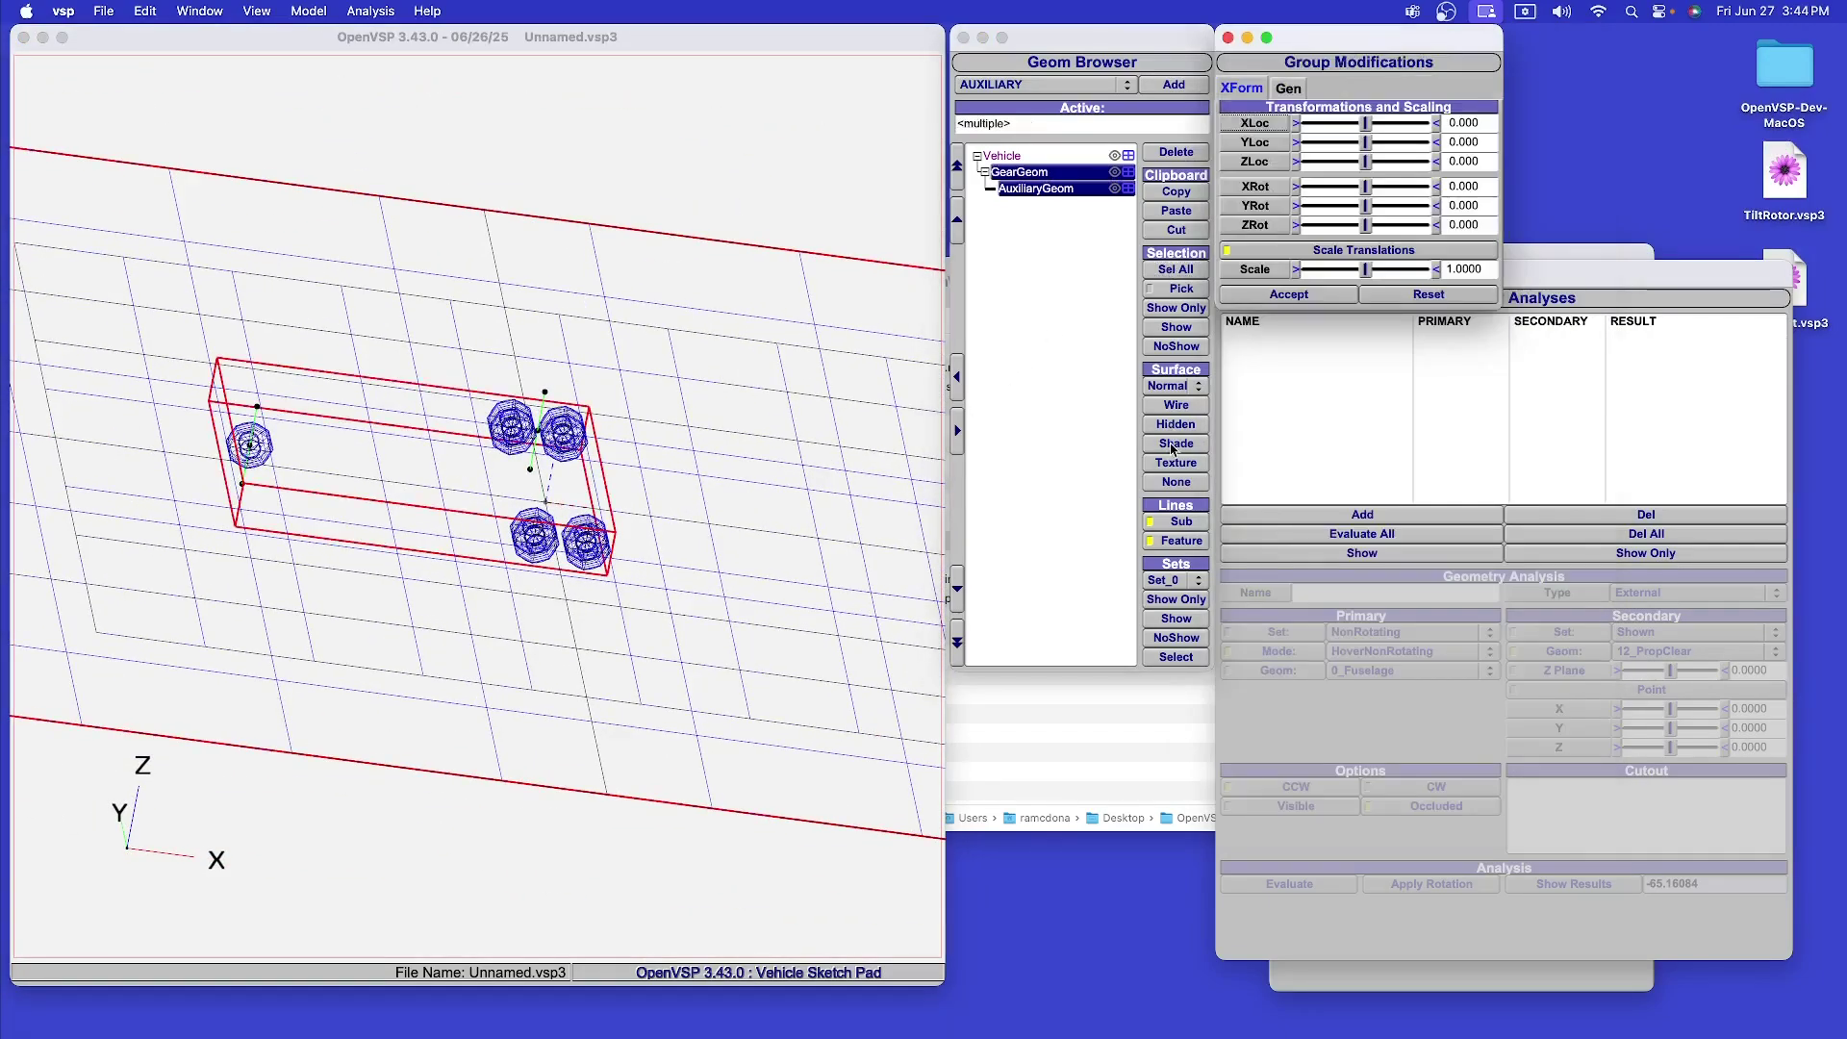
click(1175, 443)
click(1050, 189)
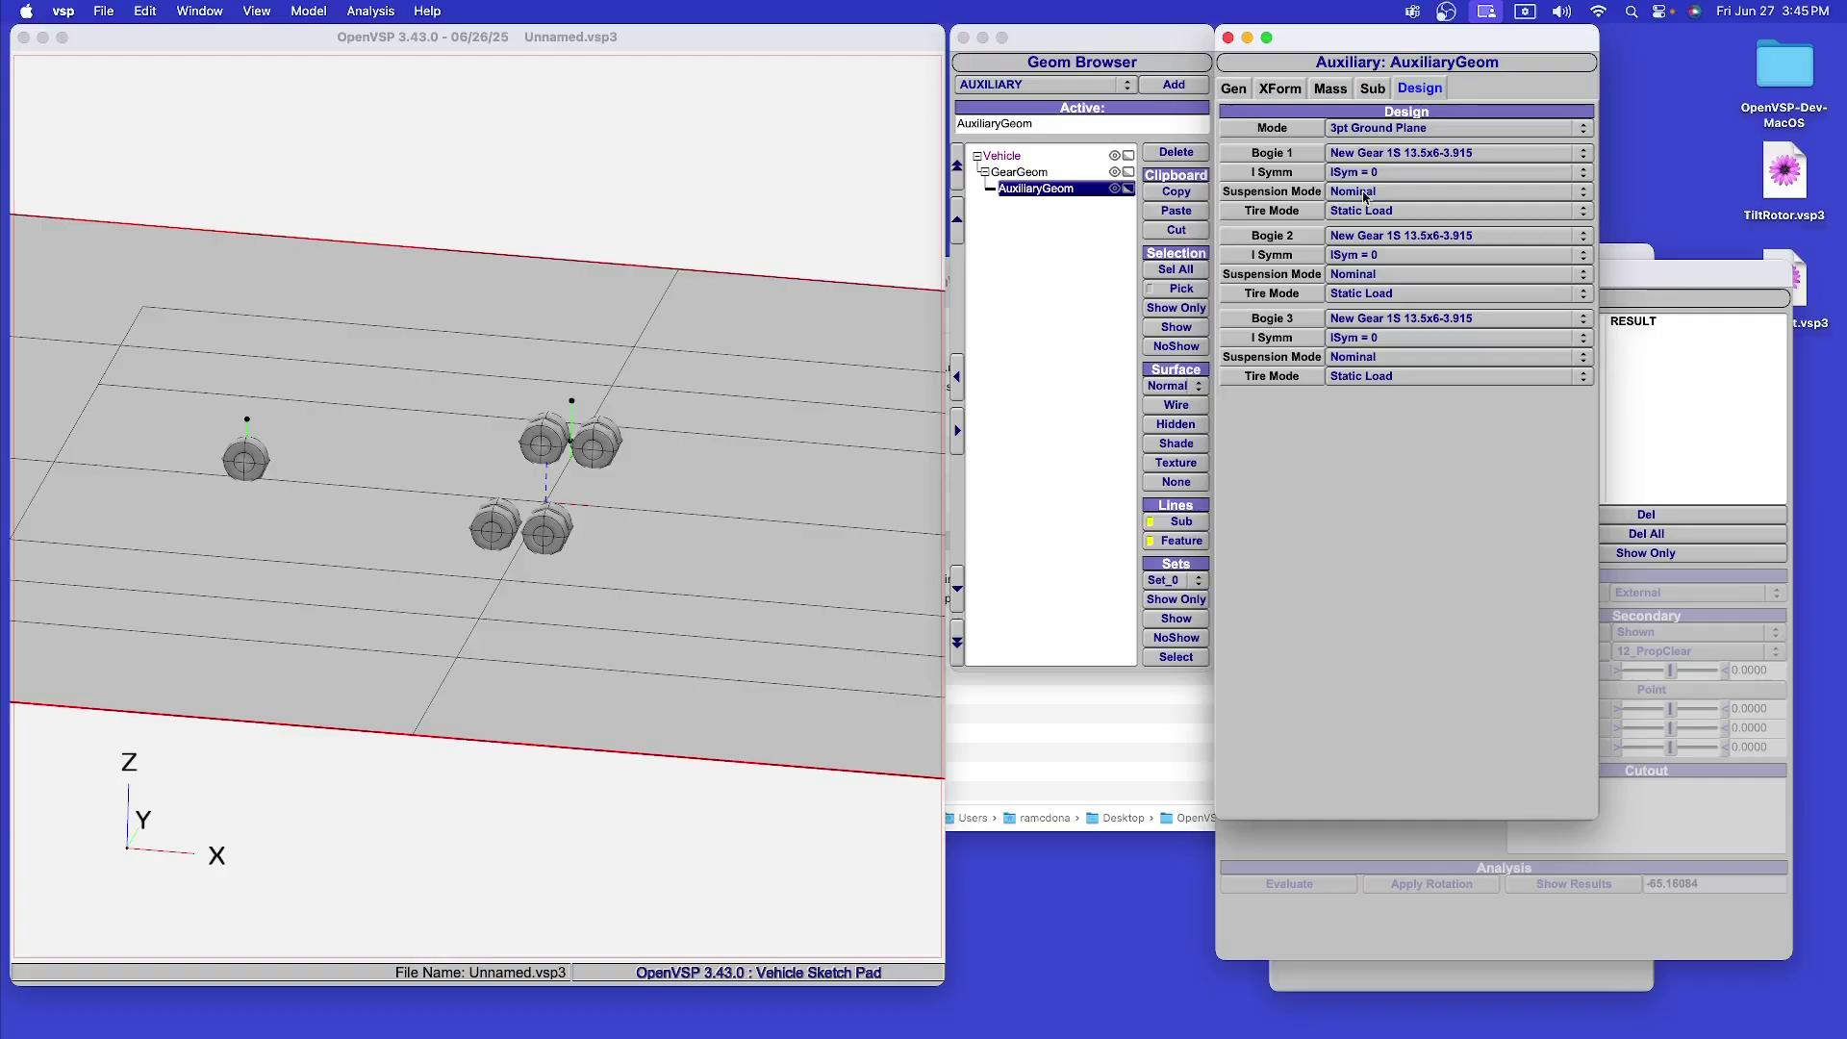
Set ground-plane bogies 2 and 3 to New Gear 2D, with bogie 3 ISymm 1.
click(1356, 240)
click(1358, 241)
click(1361, 240)
click(1367, 253)
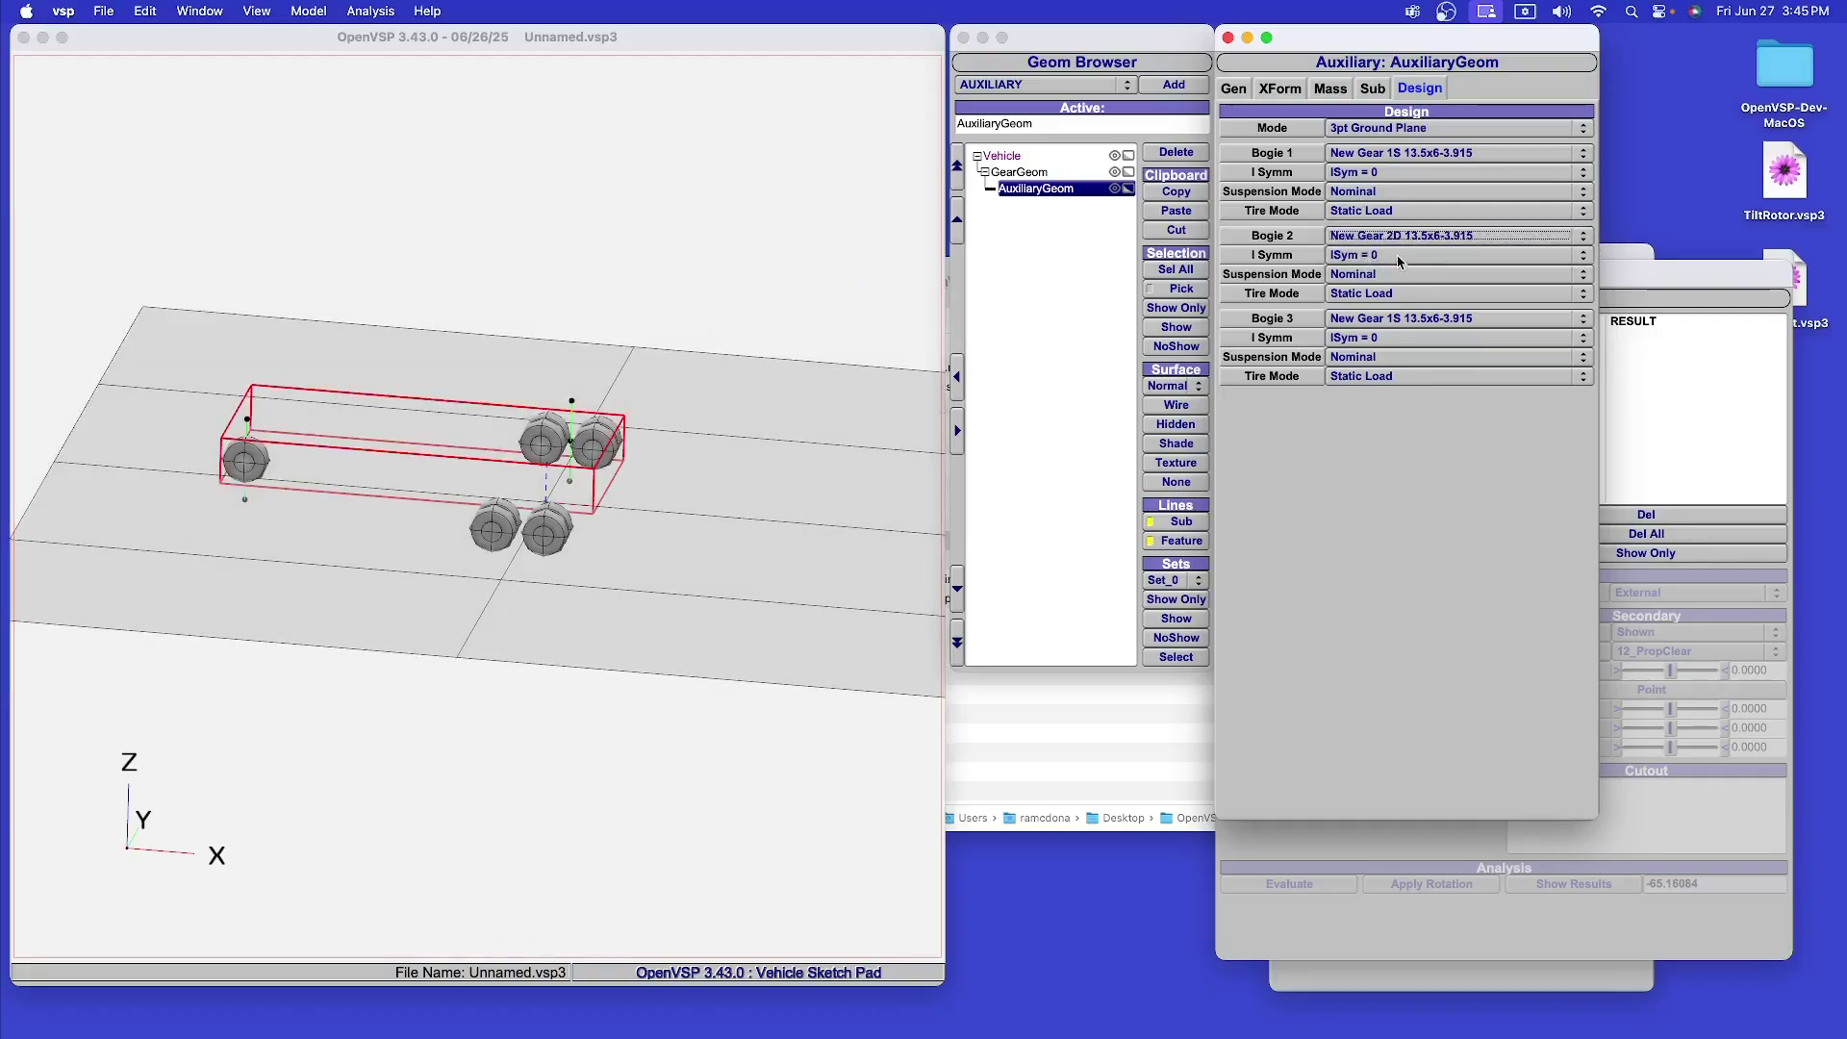
click(1376, 319)
click(1378, 335)
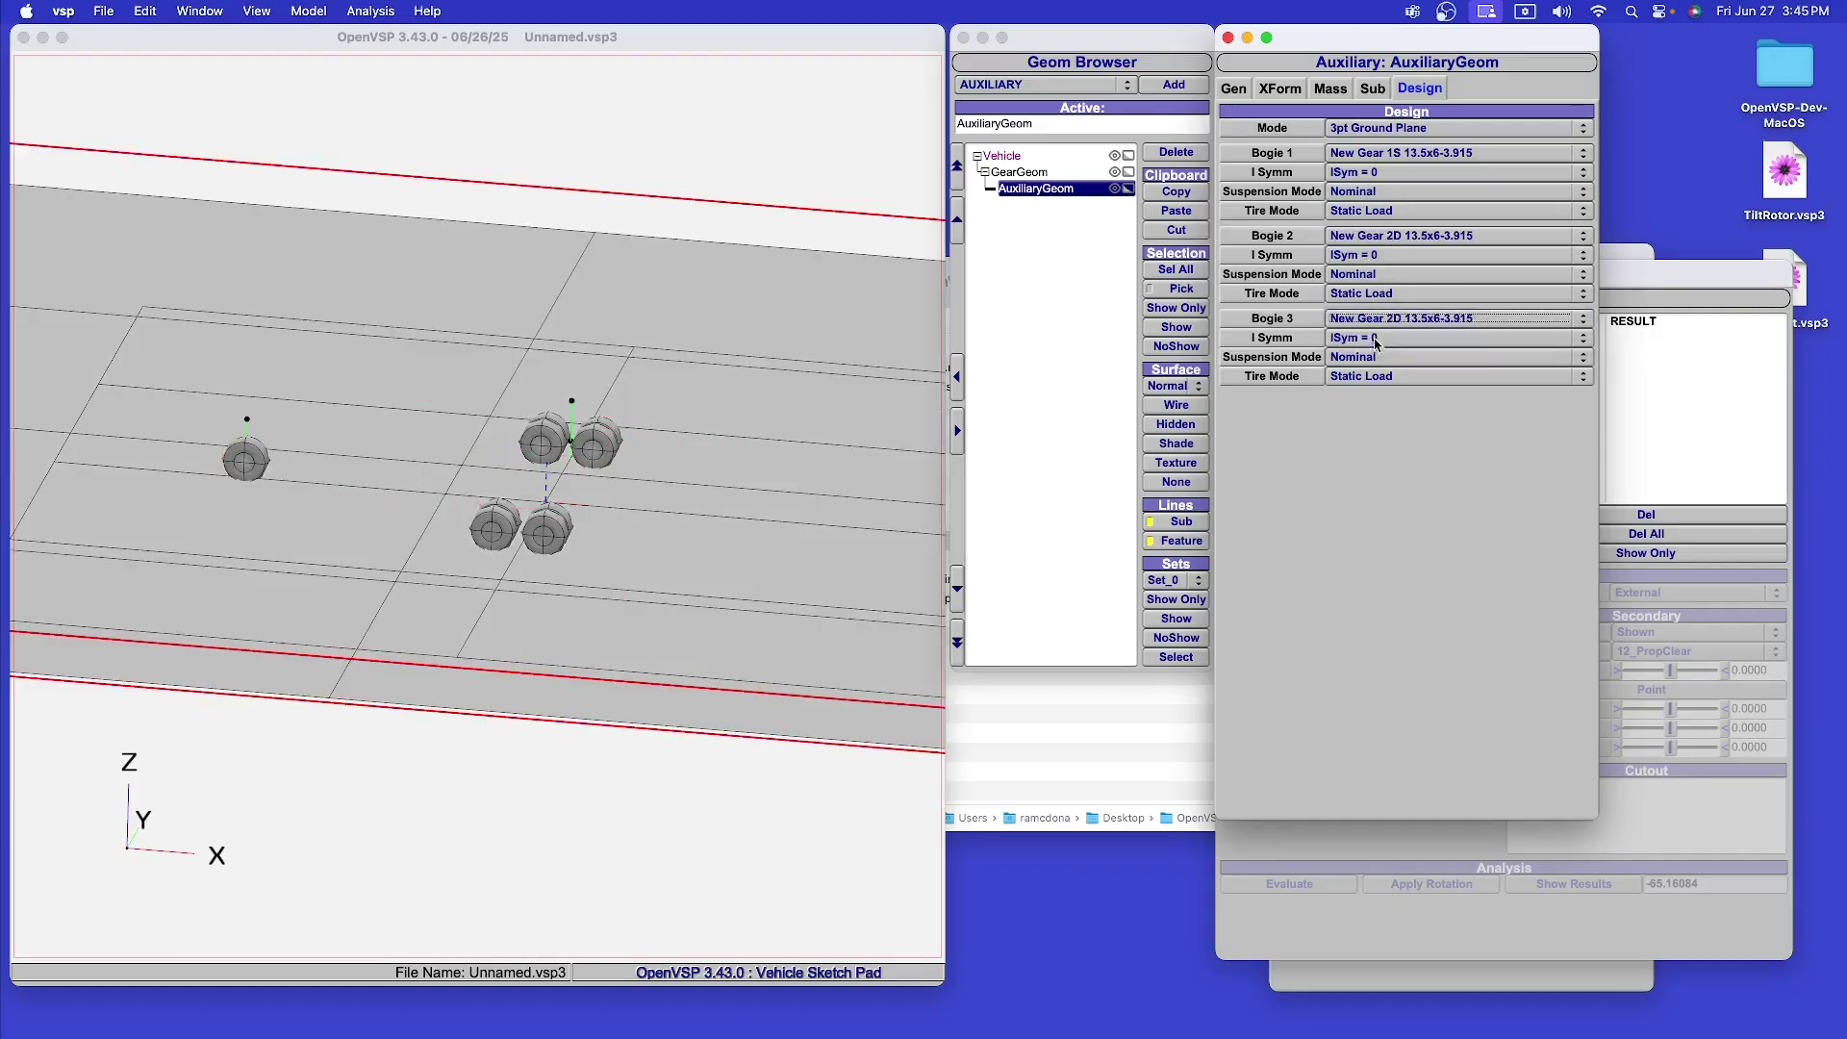
click(1378, 345)
click(1377, 356)
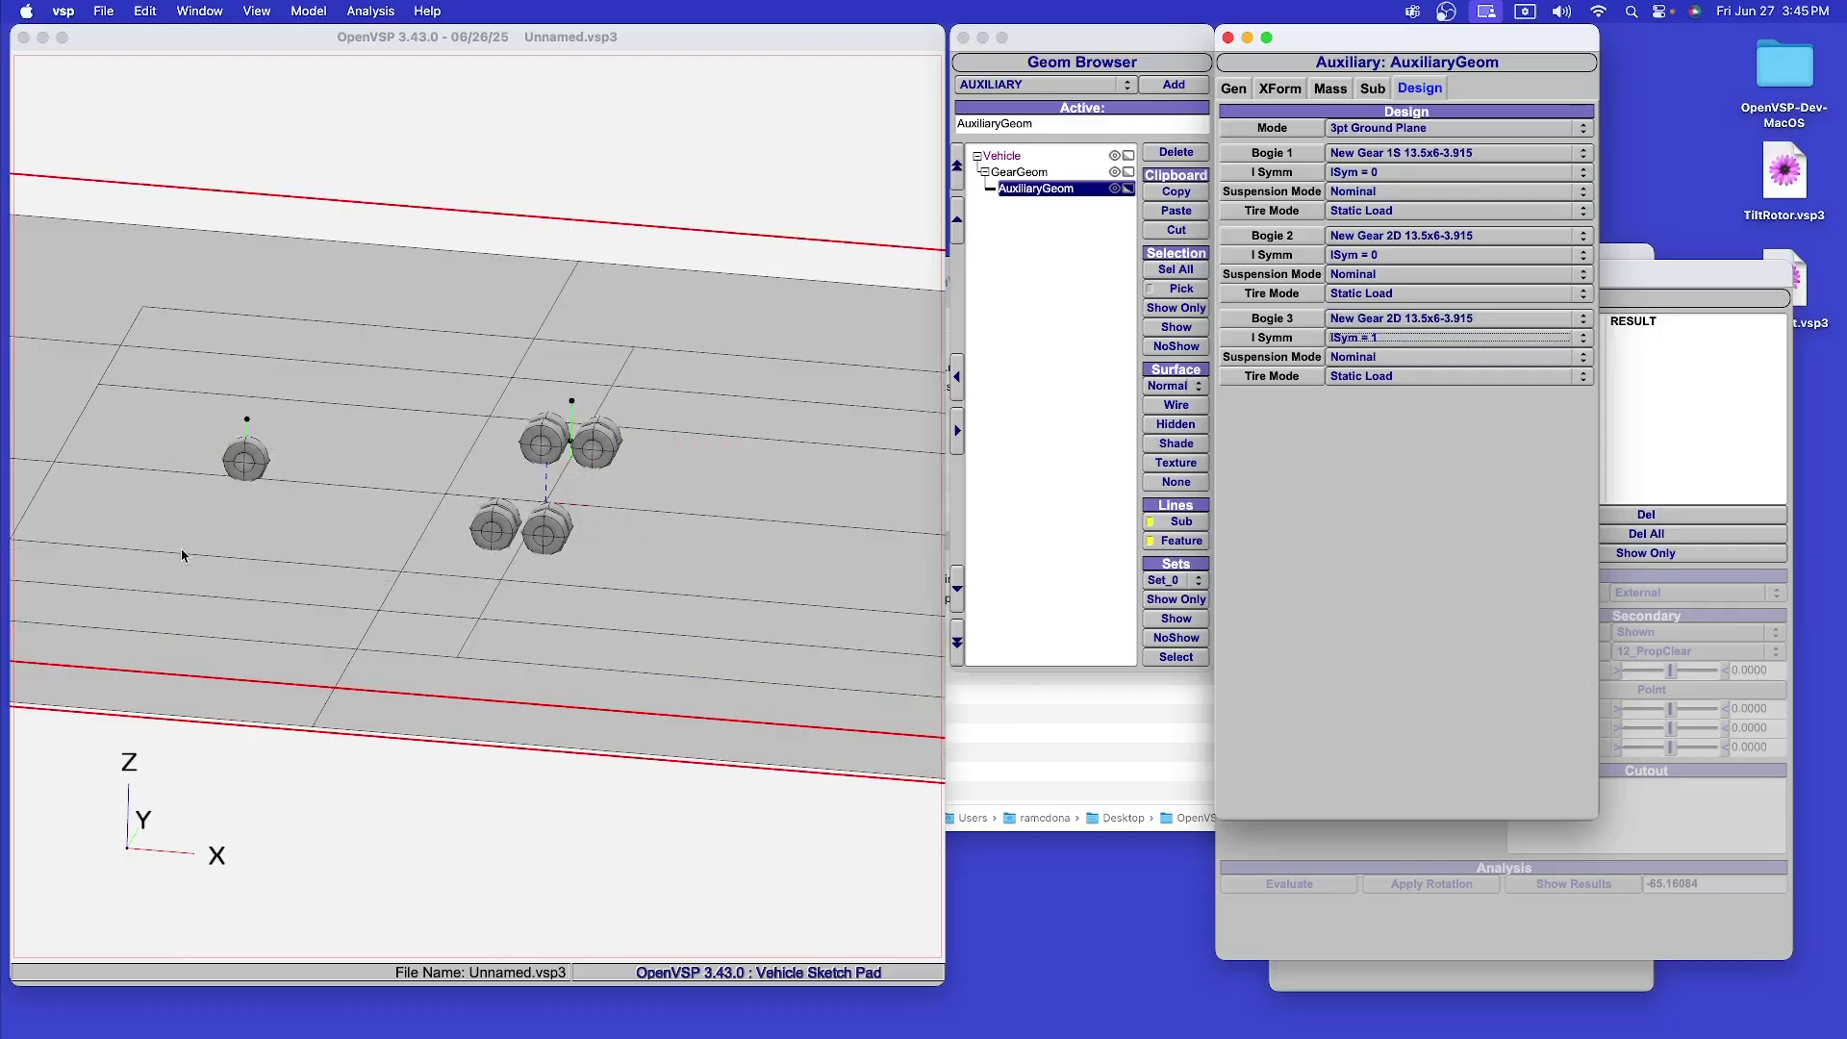
Set bogie 2 to Compressed suspension and Flat tire mode, tilting the ground plane.
click(1361, 275)
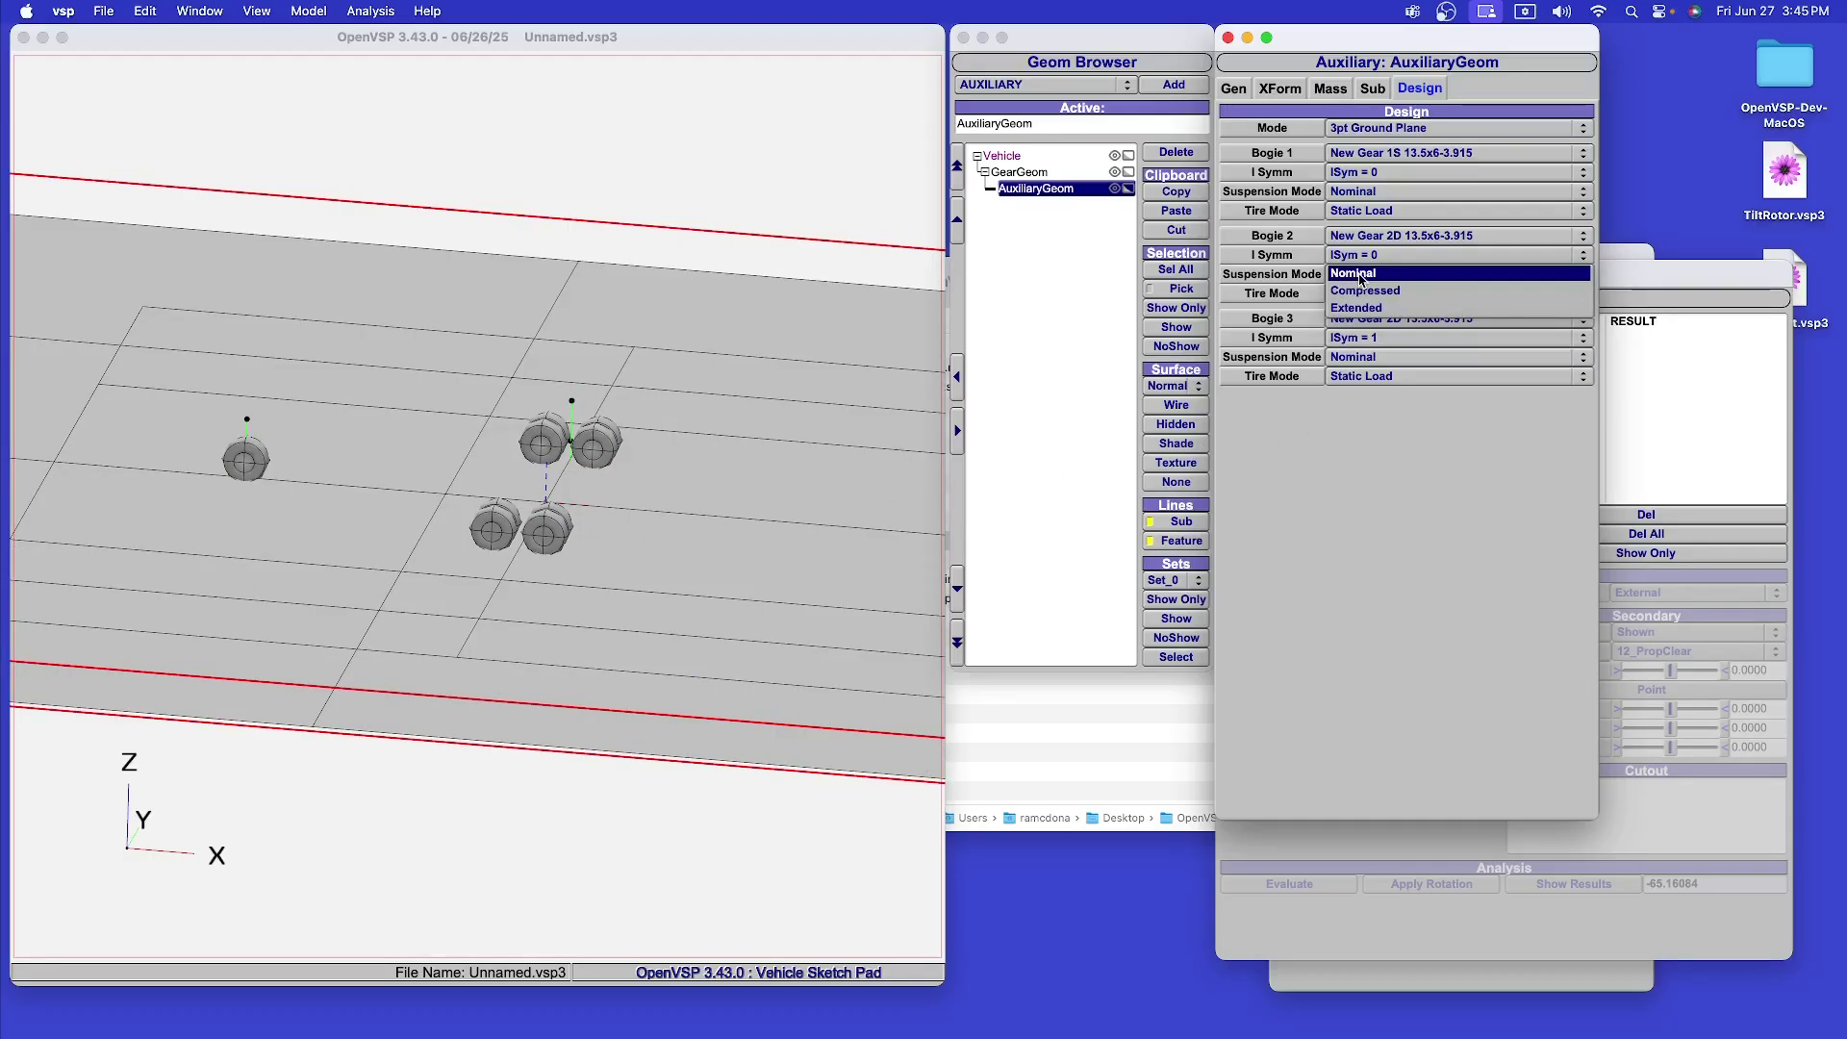
click(1364, 290)
drag(835, 505, 460, 547)
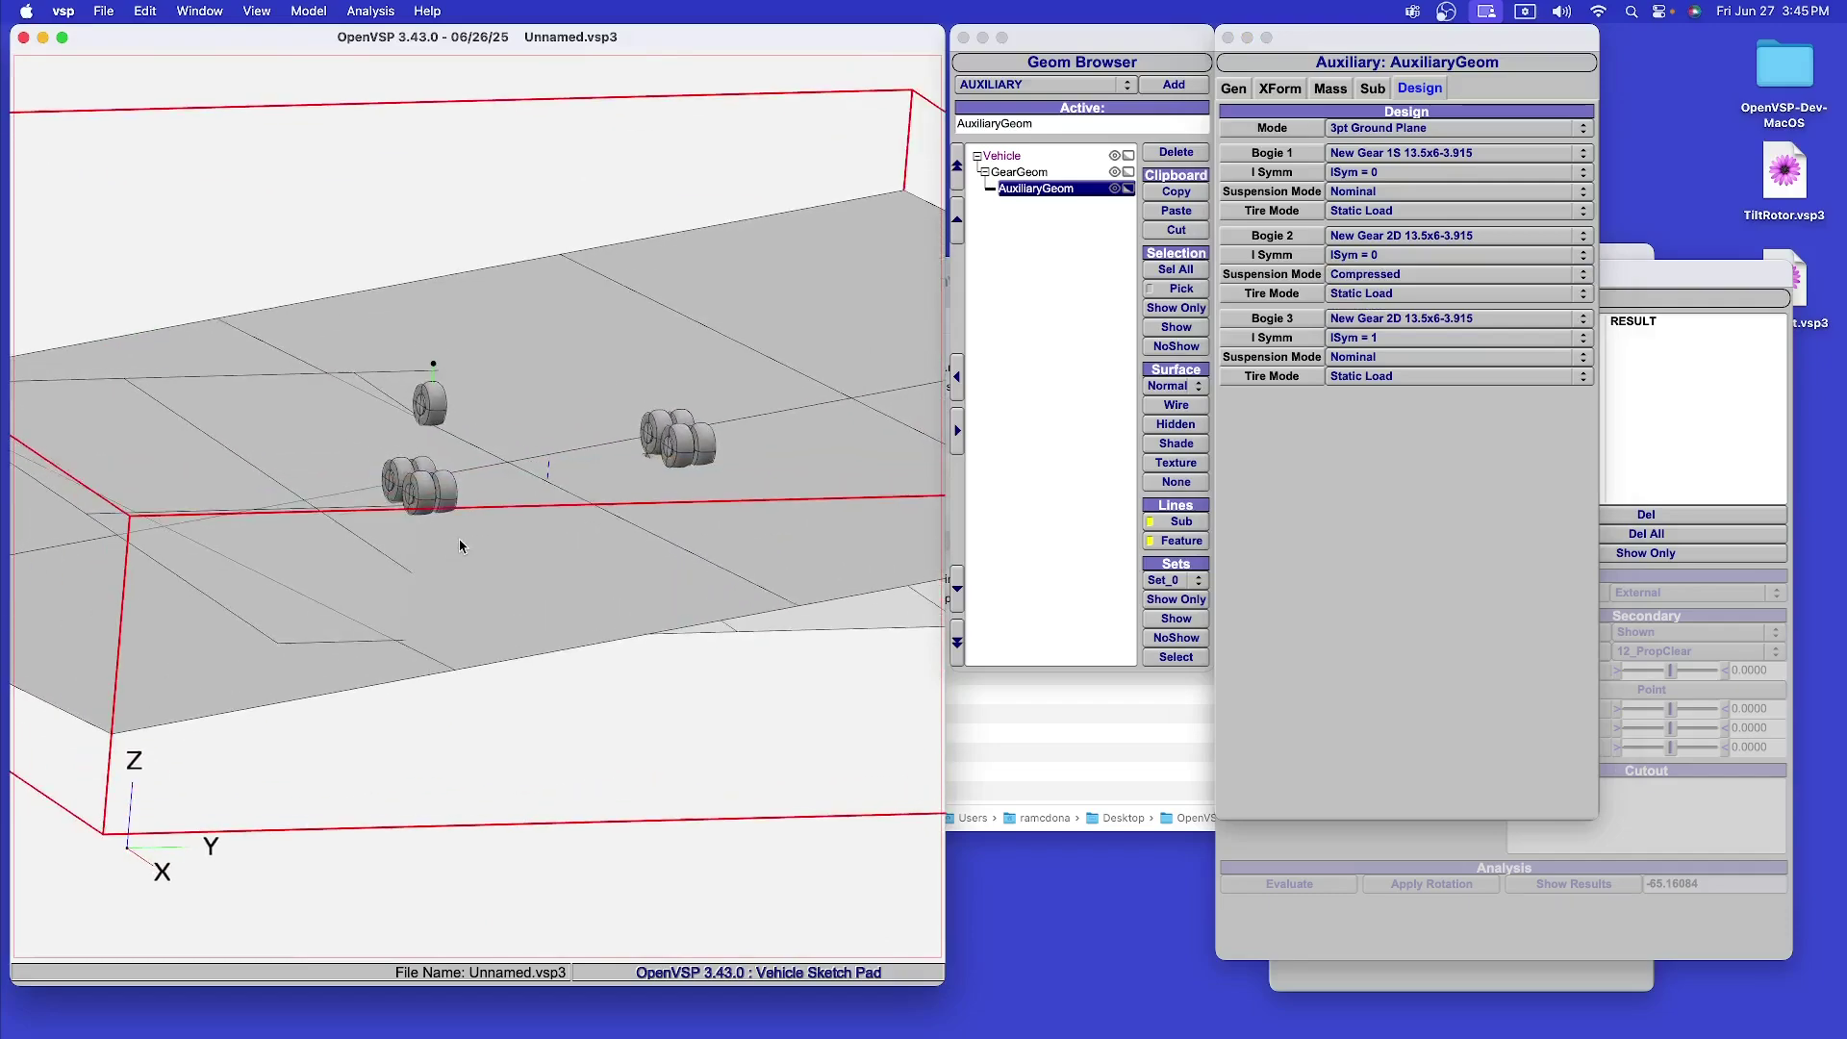
click(1371, 295)
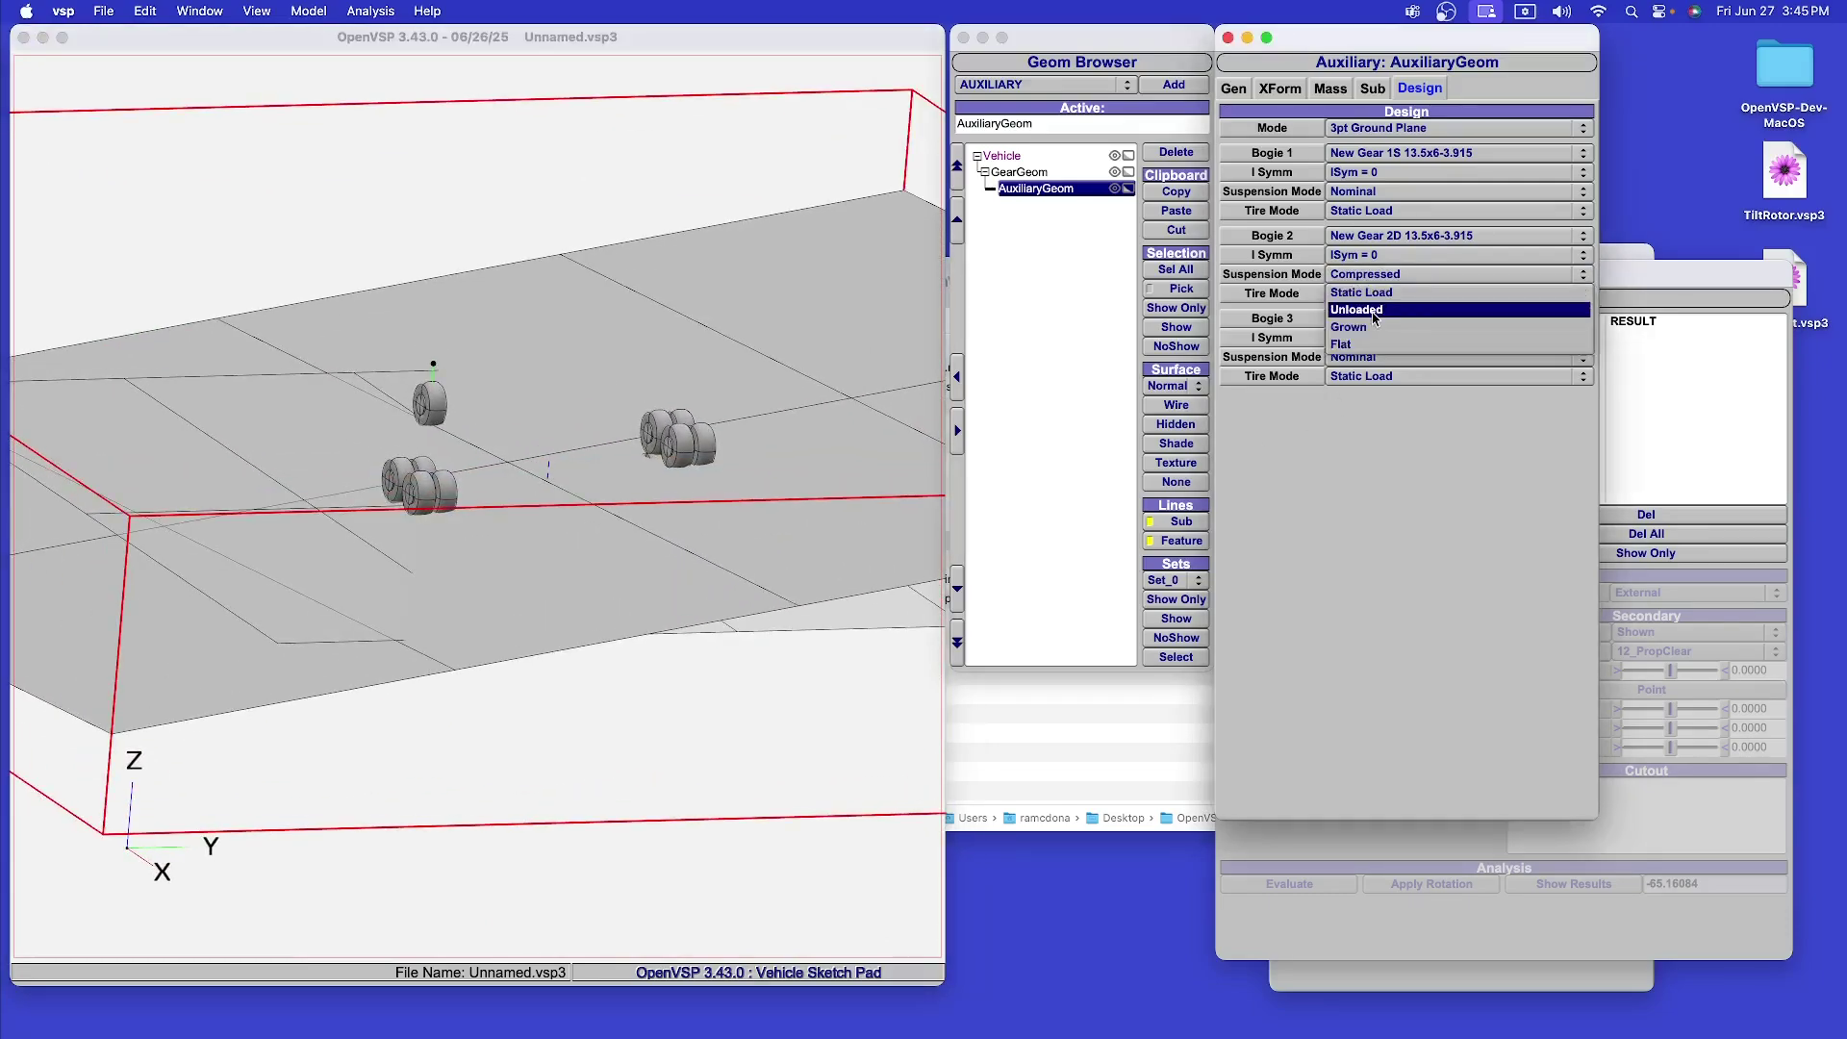
click(1374, 310)
click(1374, 293)
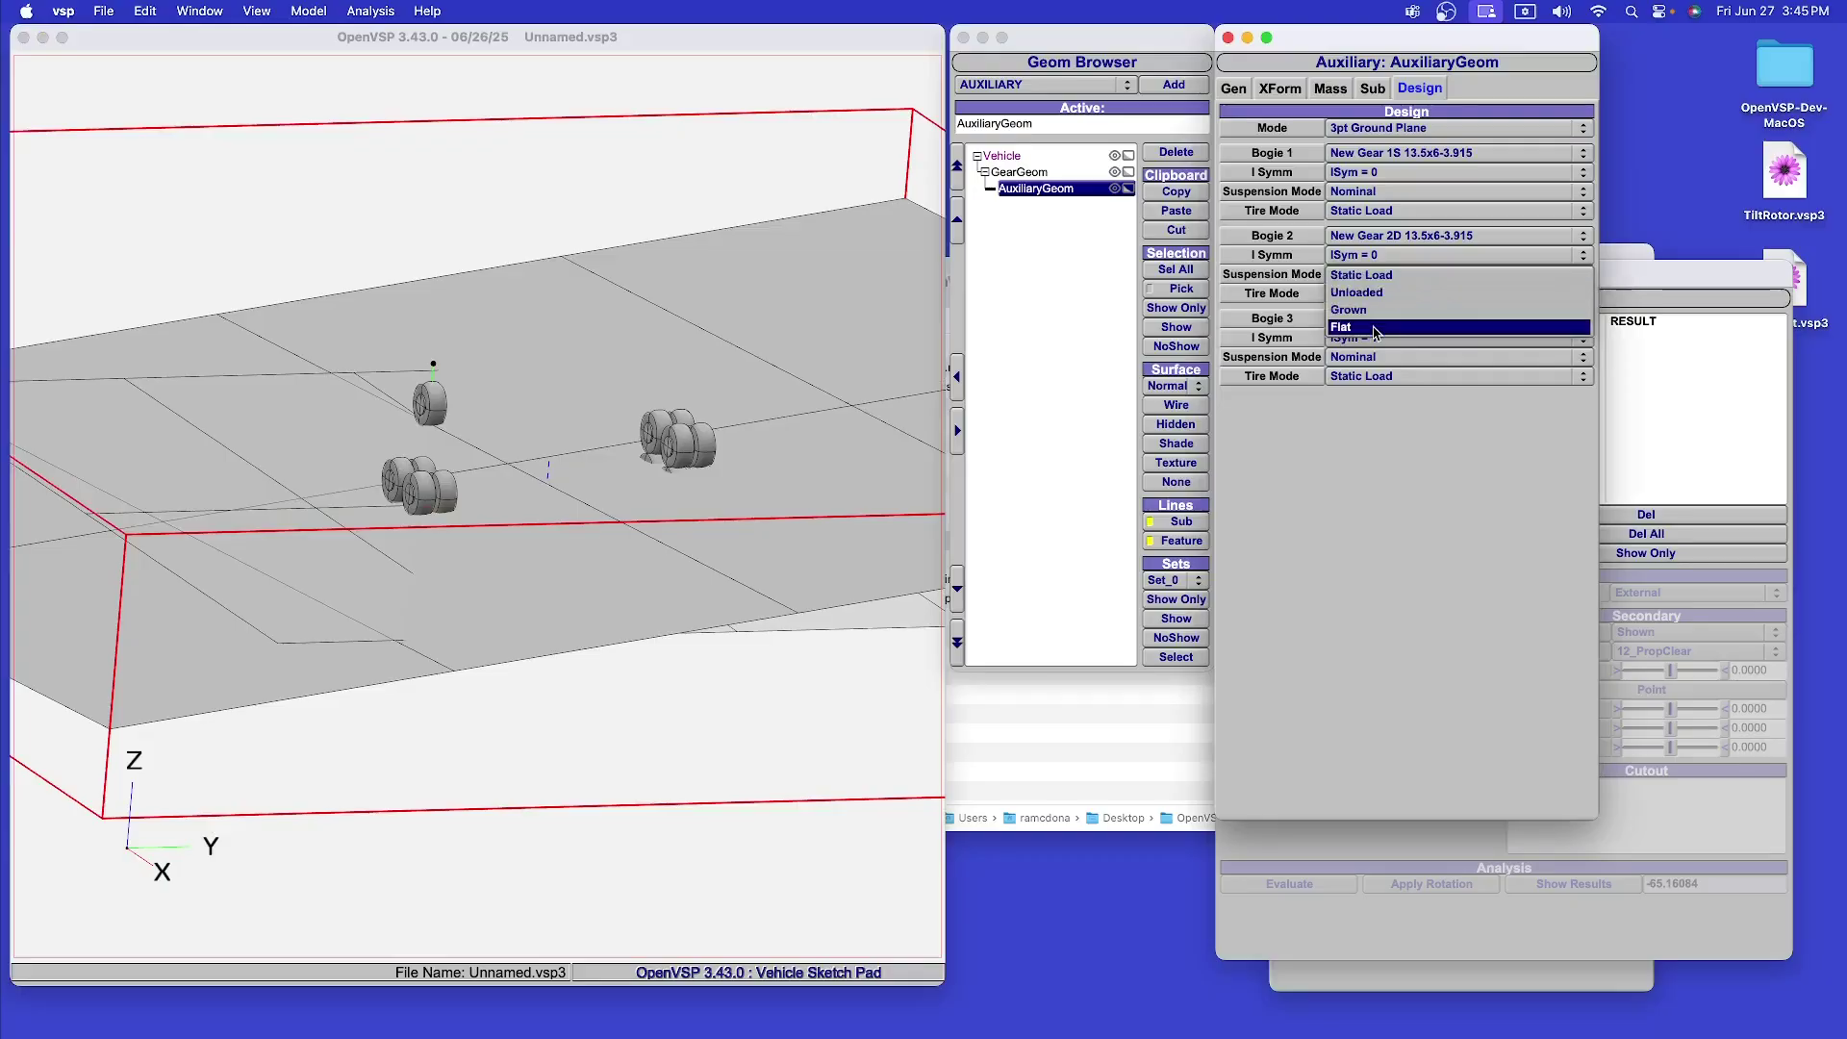
click(1374, 327)
drag(674, 452, 628, 389)
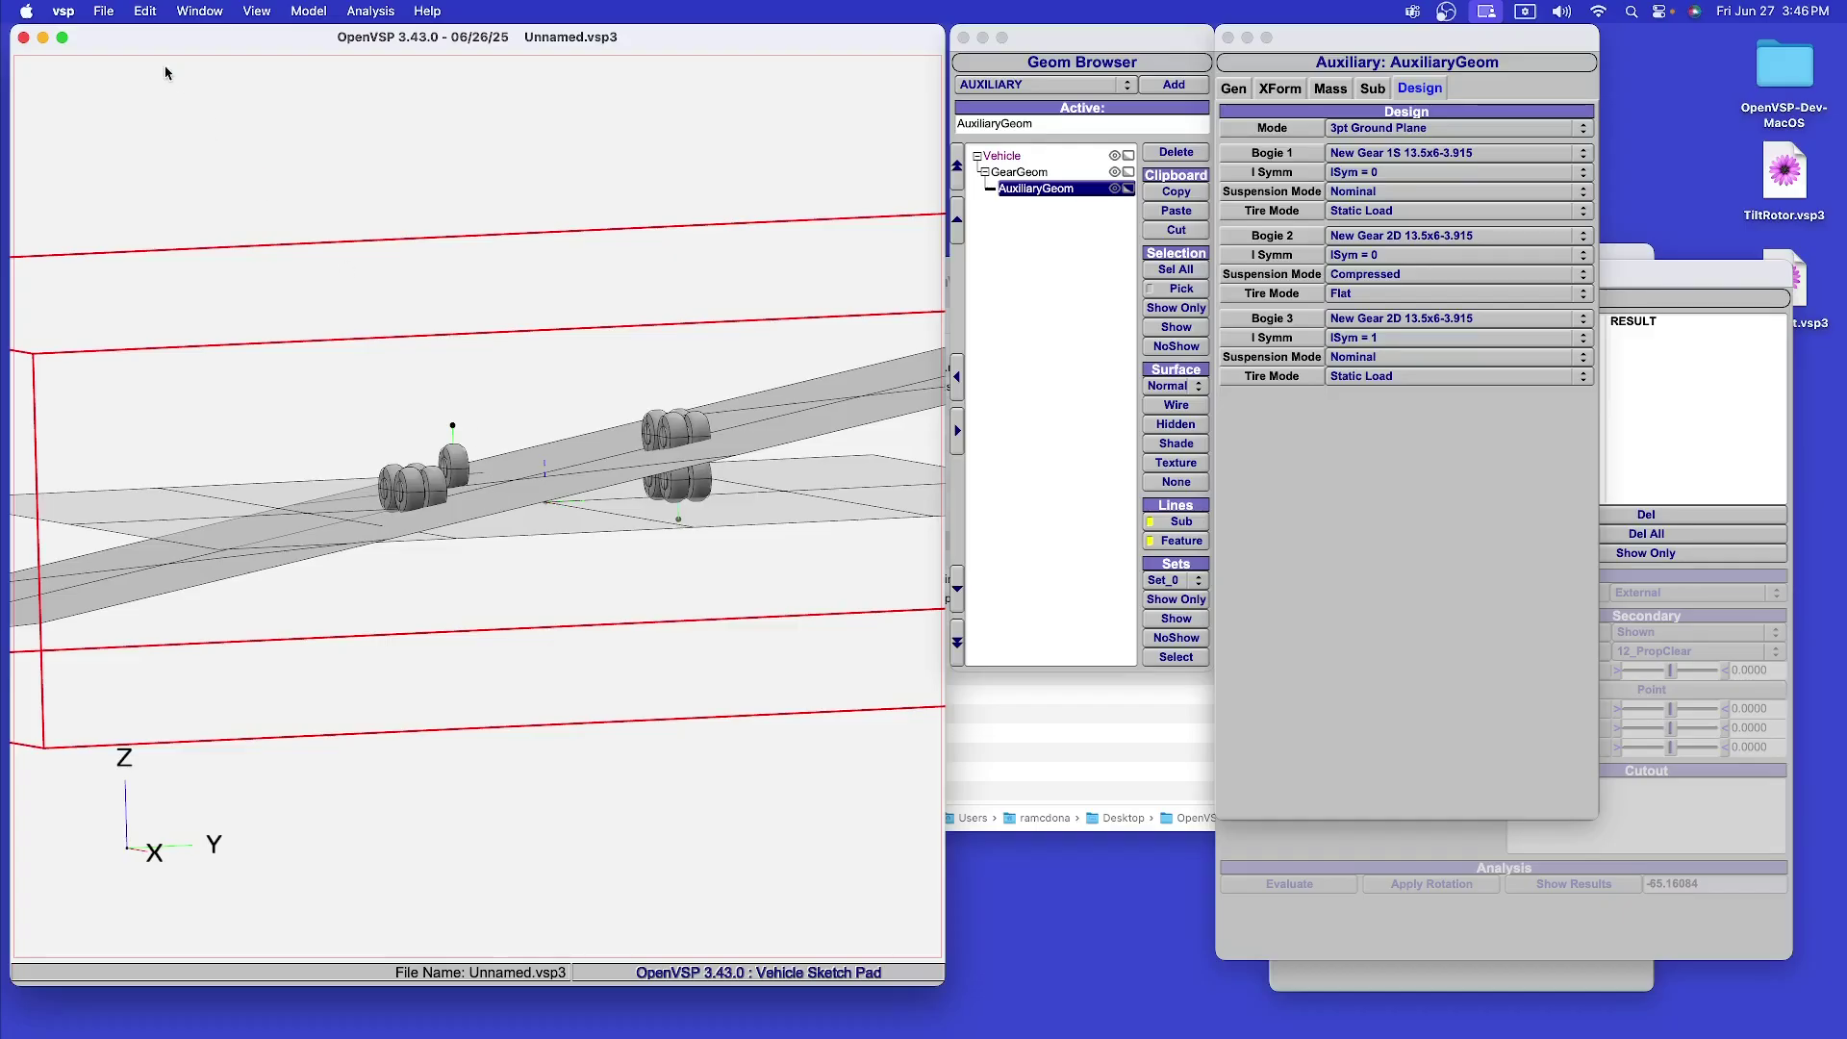
Open the Transport.vsp3 model file.
click(105, 10)
click(120, 58)
click(885, 354)
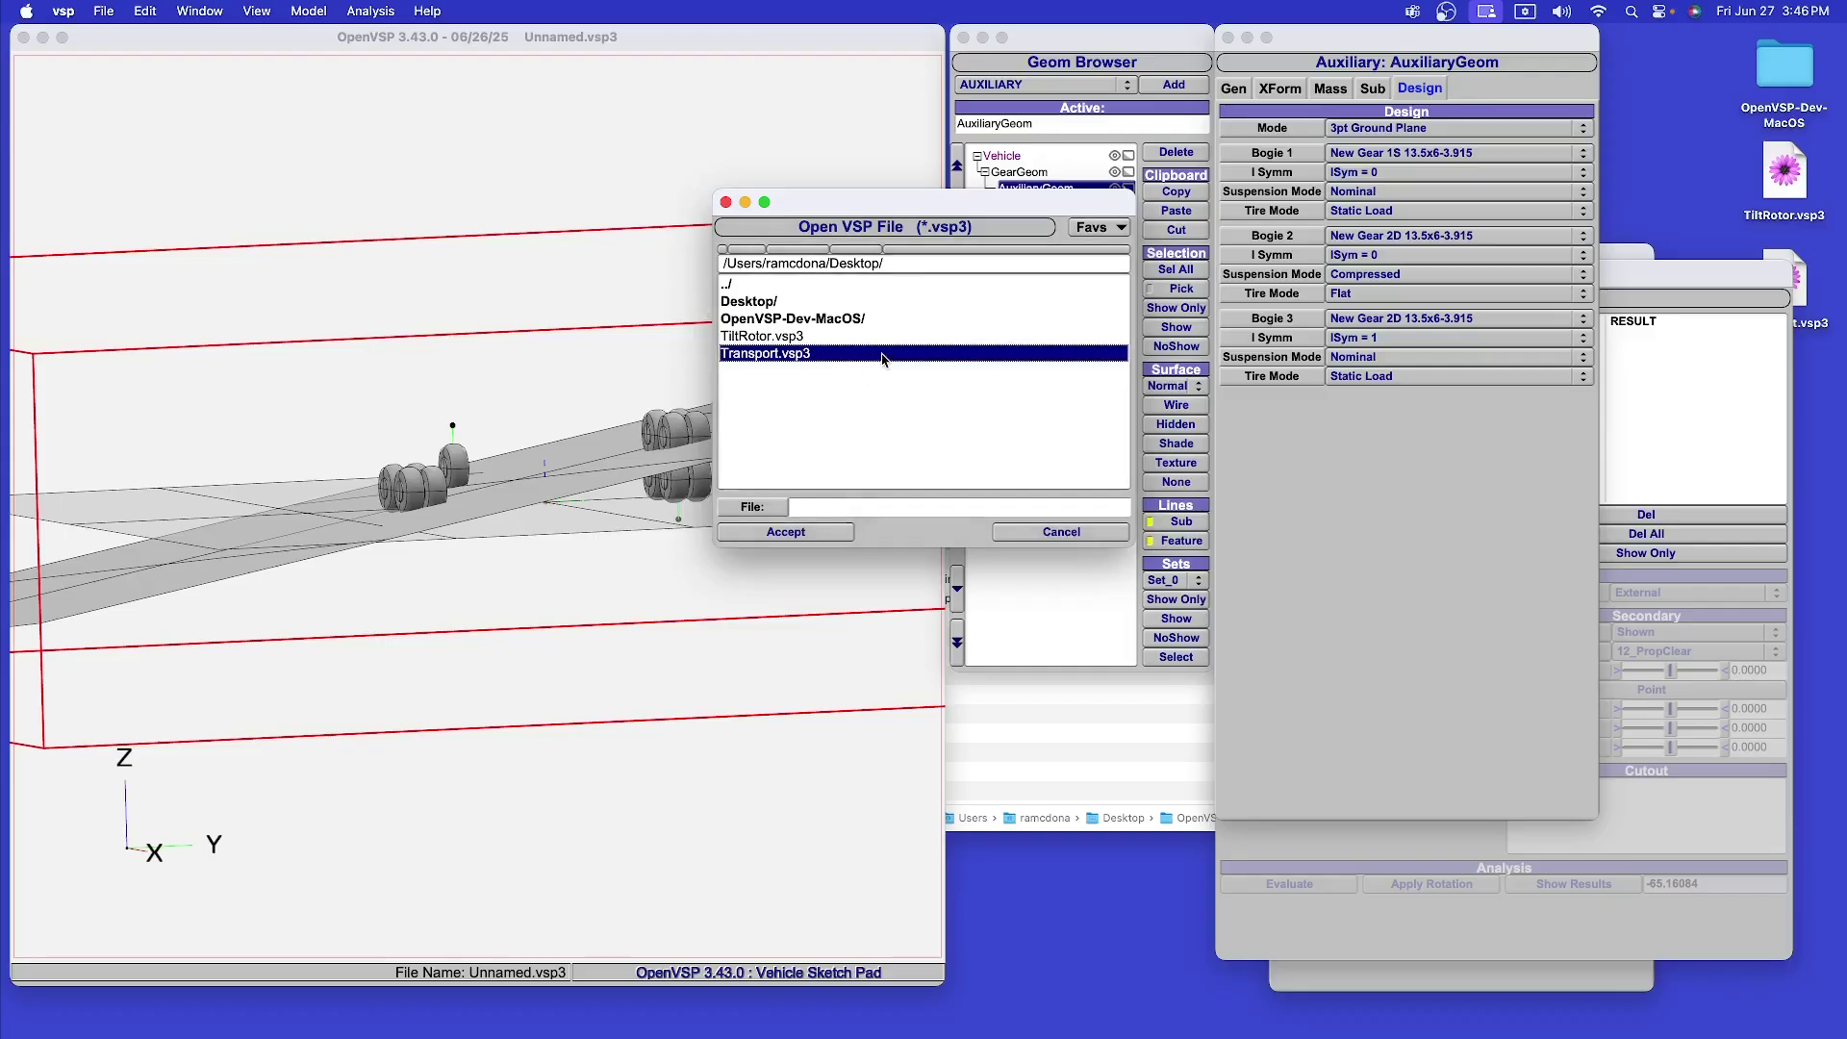
click(839, 533)
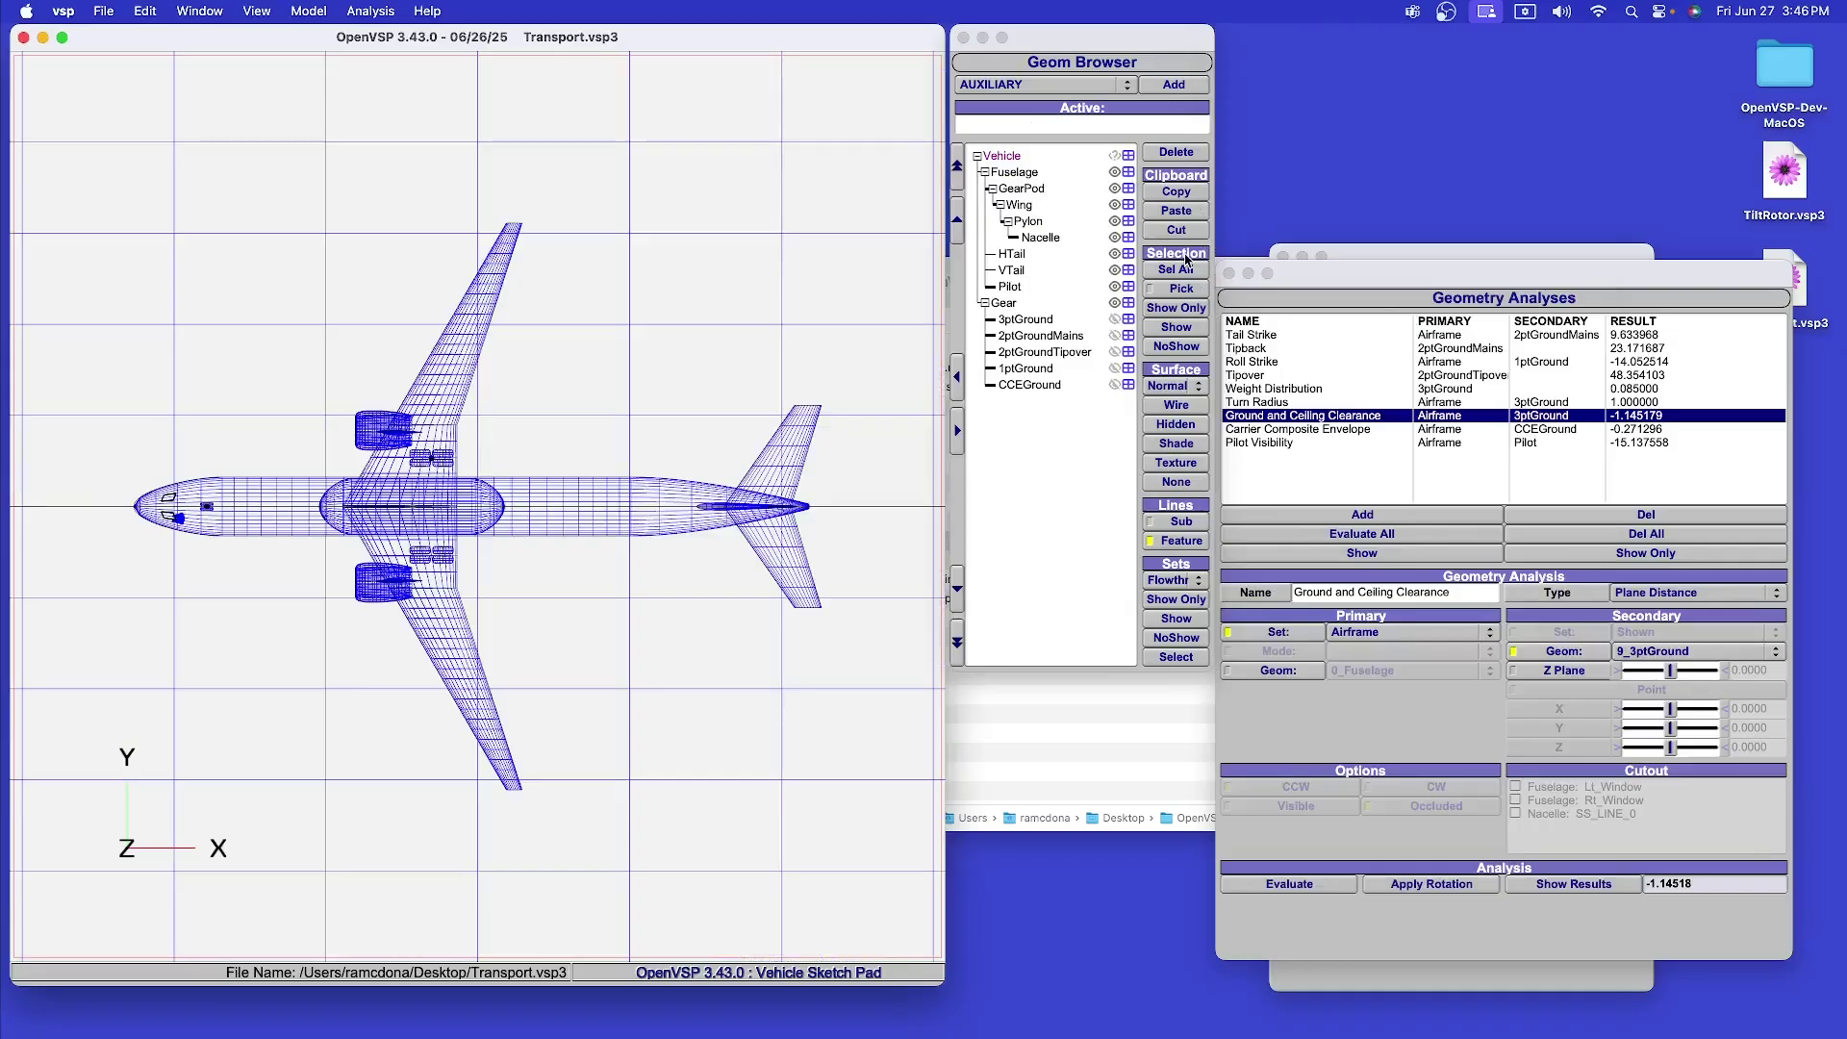
Shade all geometry and orbit the transport into a 3-D perspective view.
click(1177, 269)
click(1193, 445)
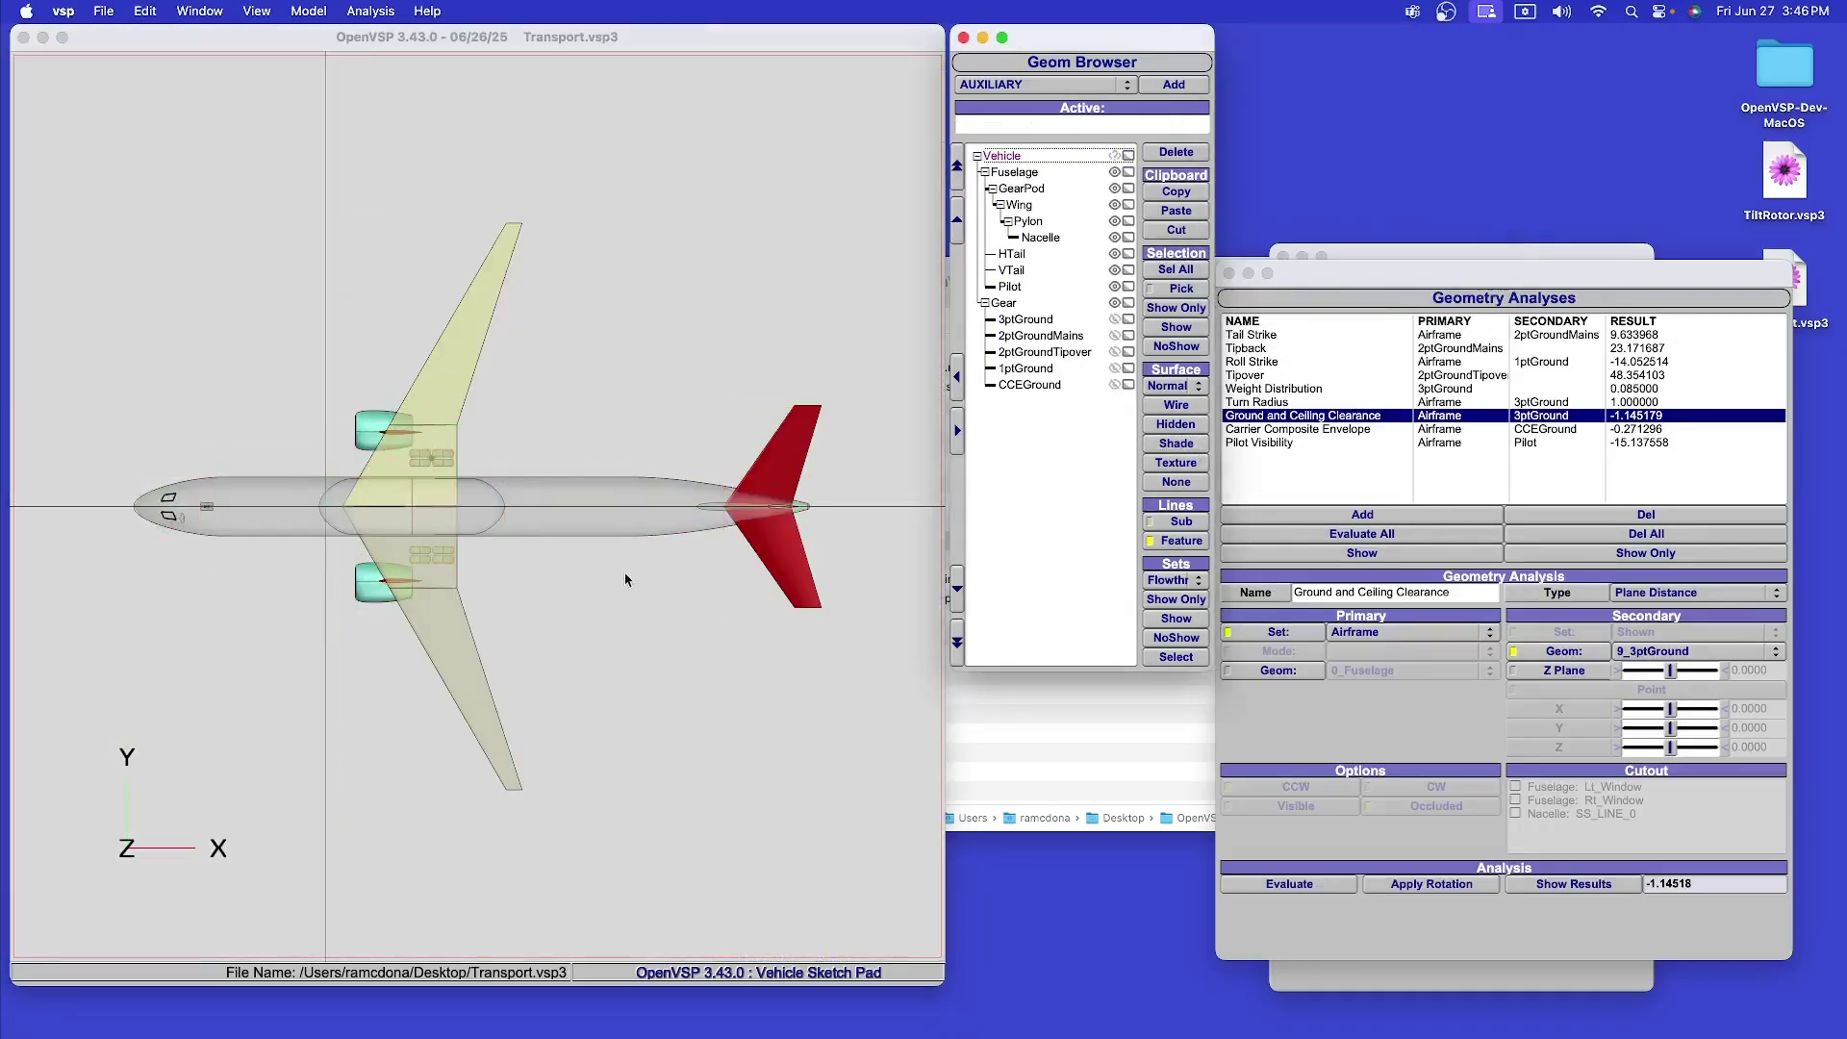
drag(615, 462, 639, 115)
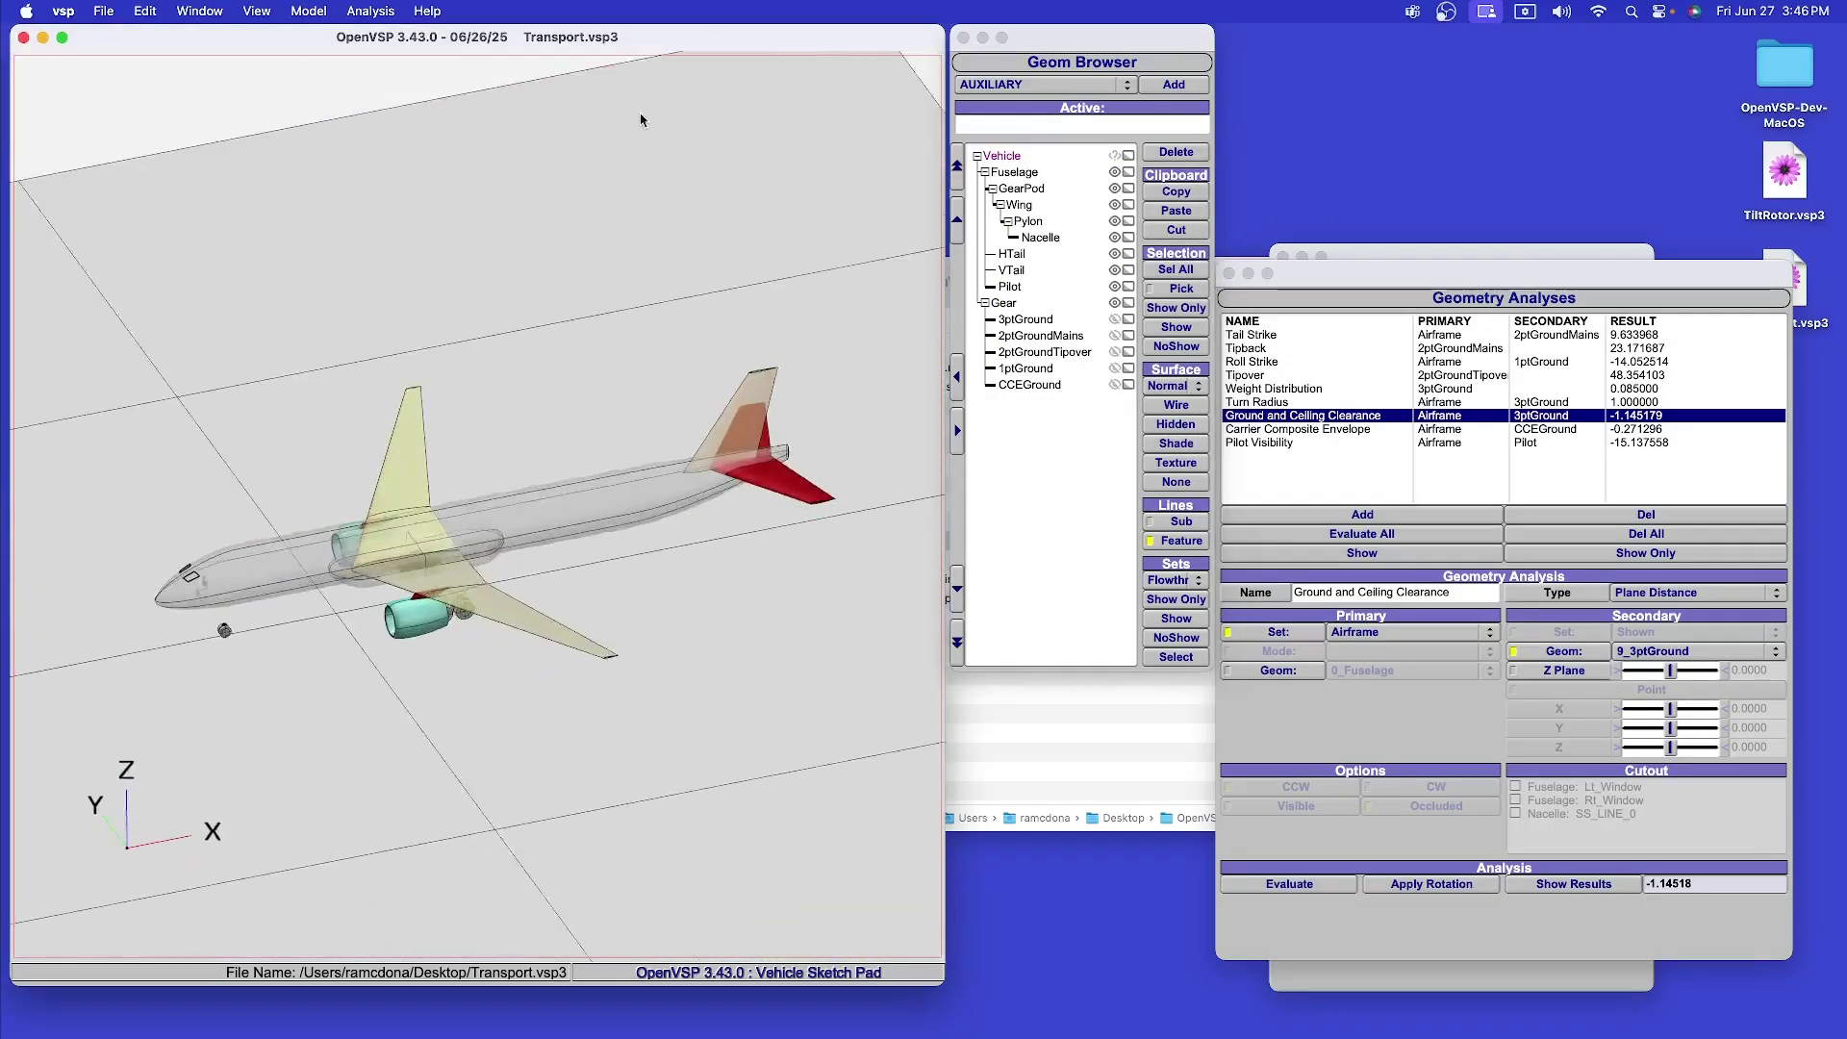
Show the Tail Strike analysis plane and view the airplane side-on.
click(1389, 278)
click(1290, 337)
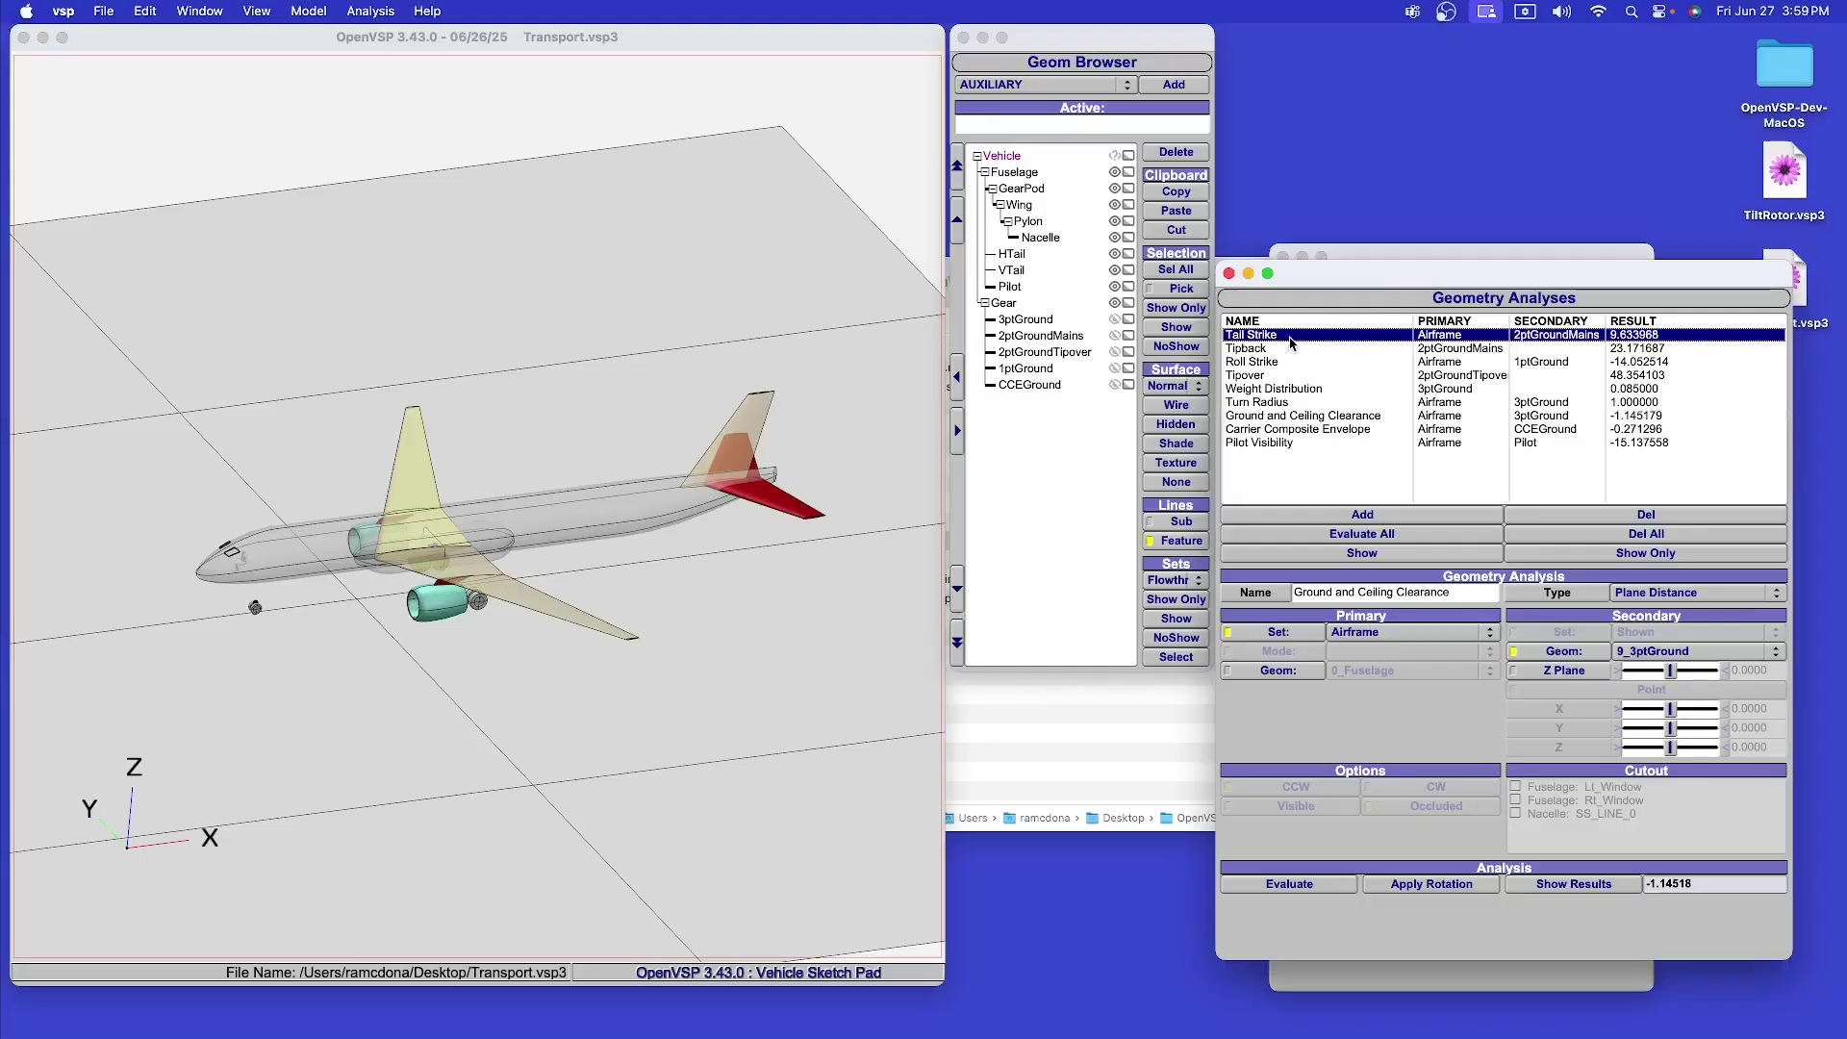
click(1549, 556)
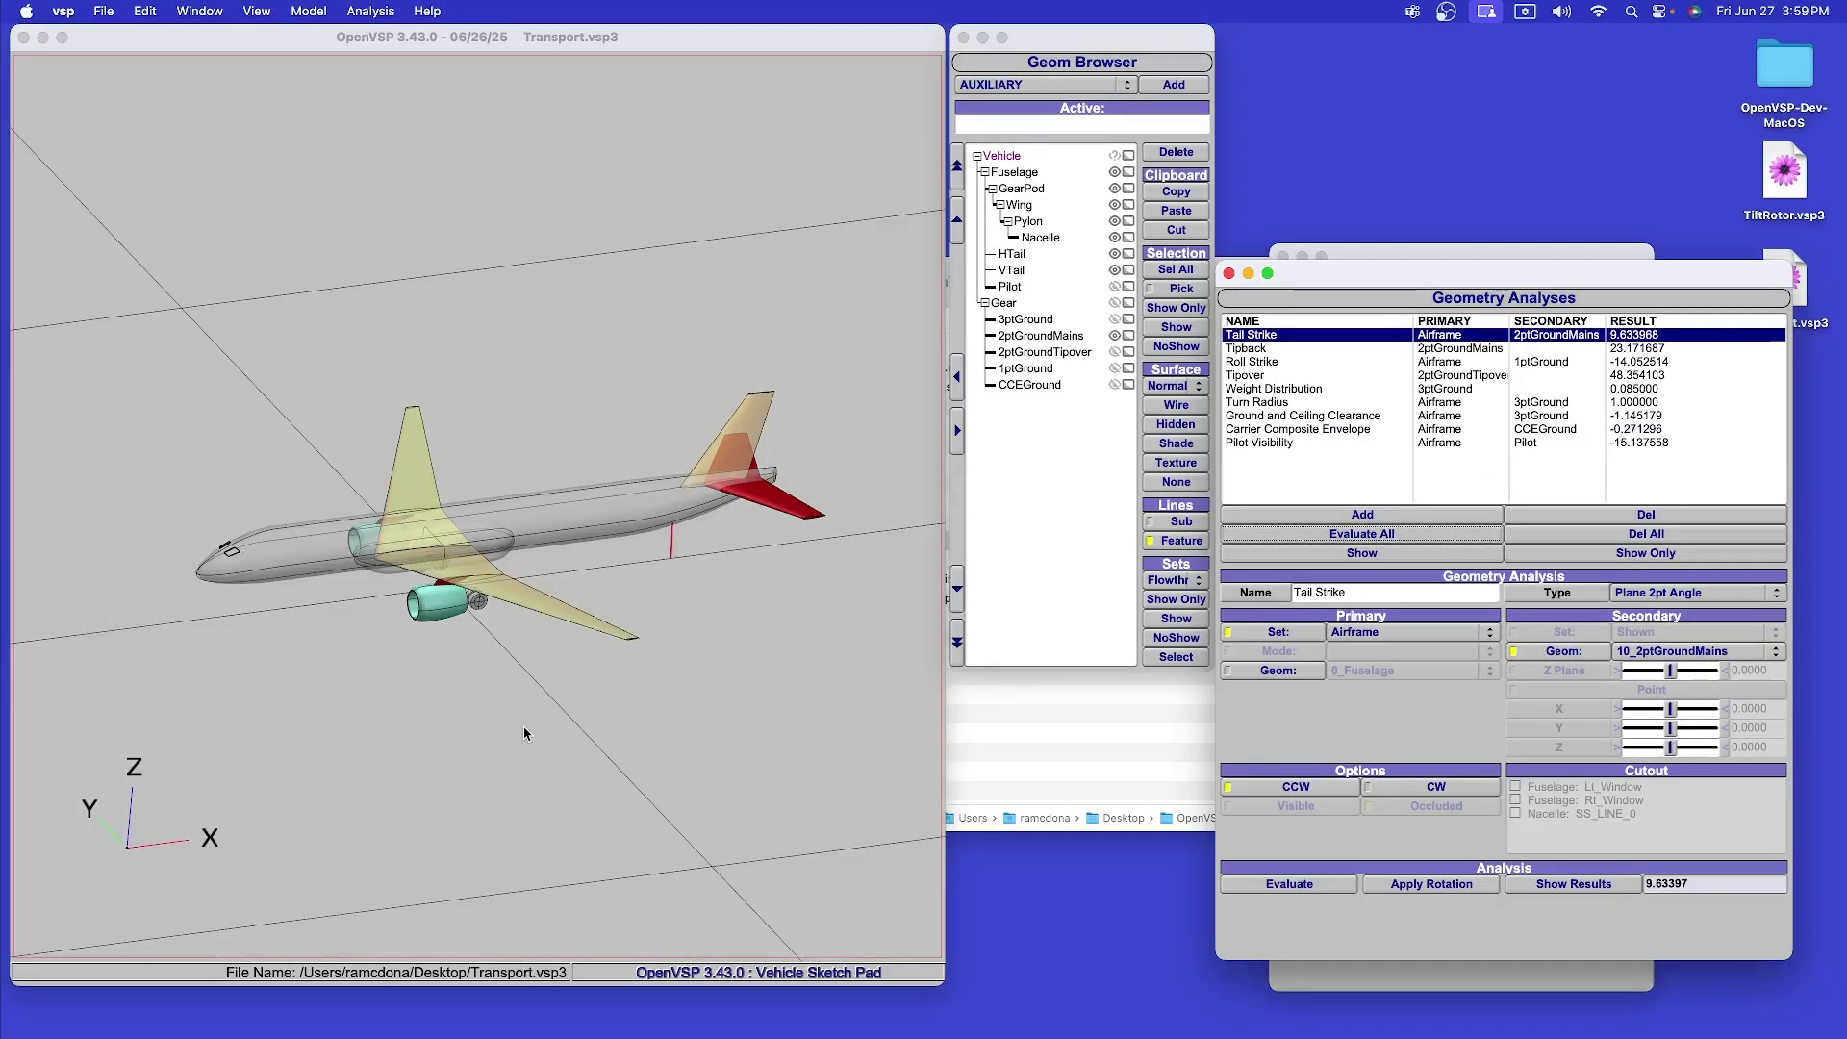
drag(524, 730, 729, 395)
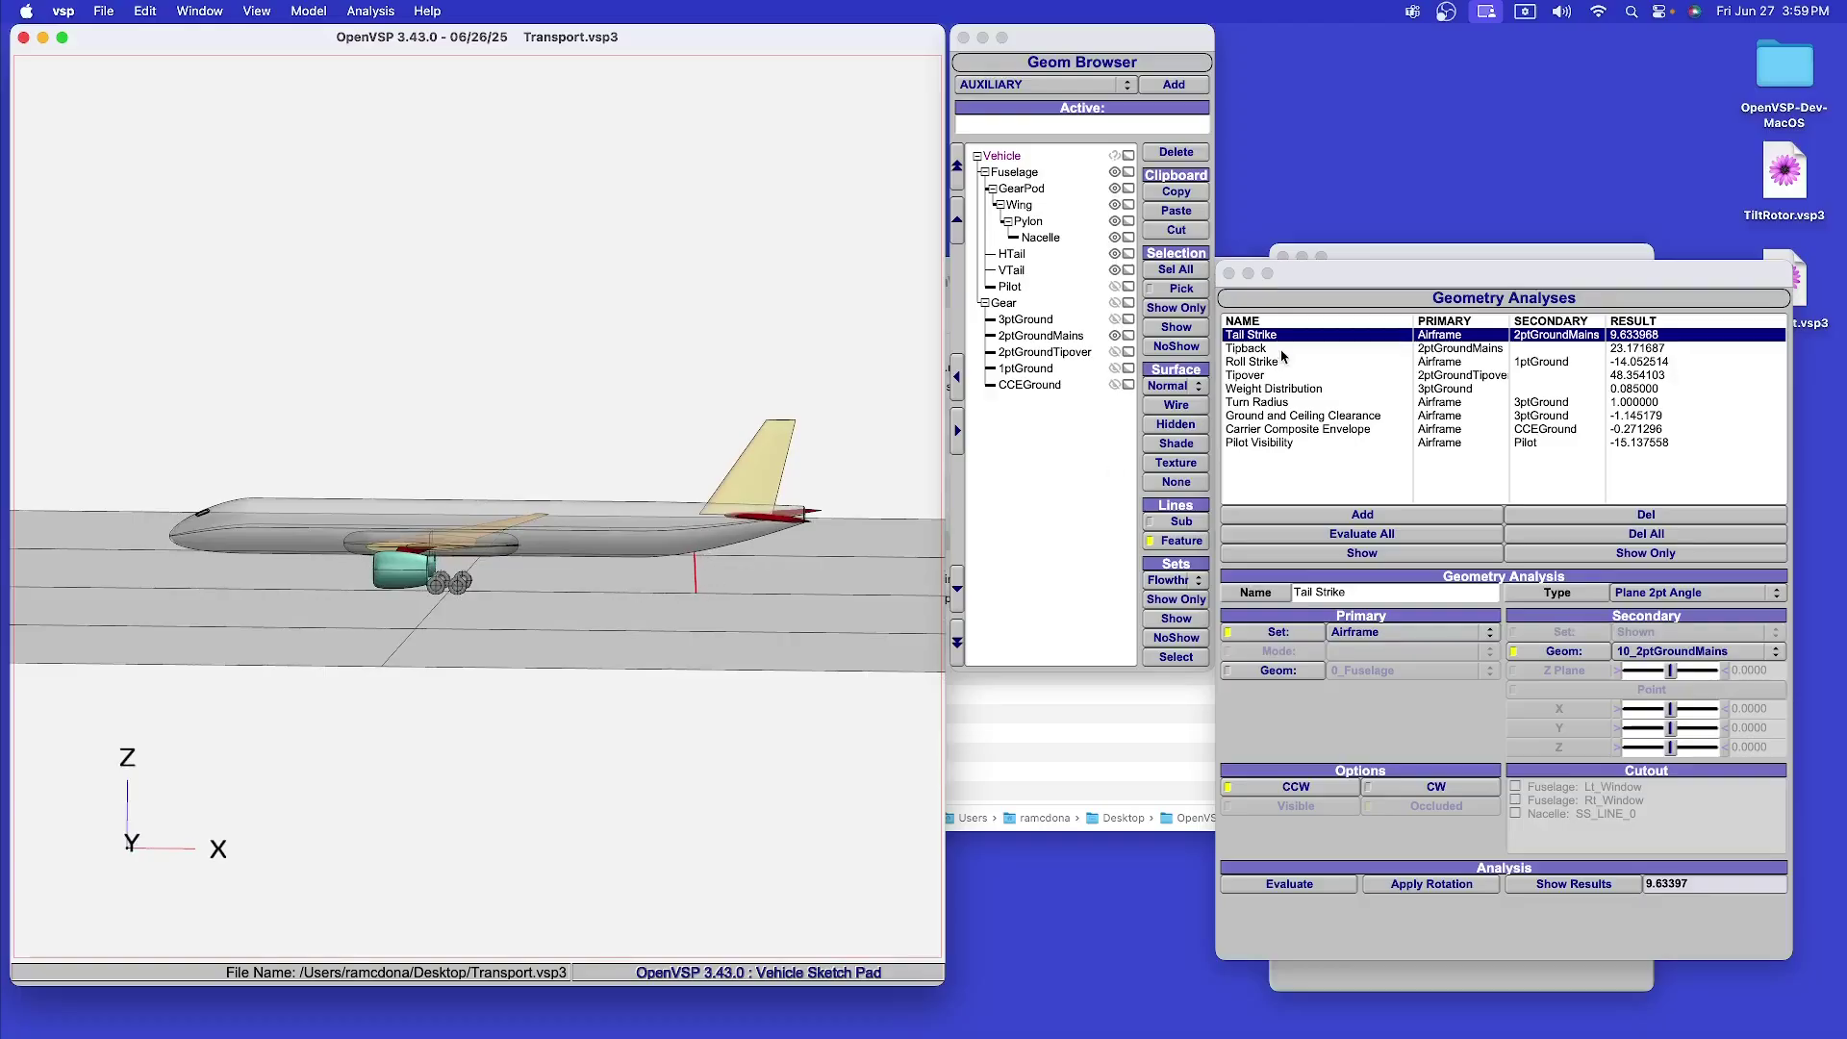
Select the Tipback analysis and frame the wing, nacelle and main gear.
click(1253, 348)
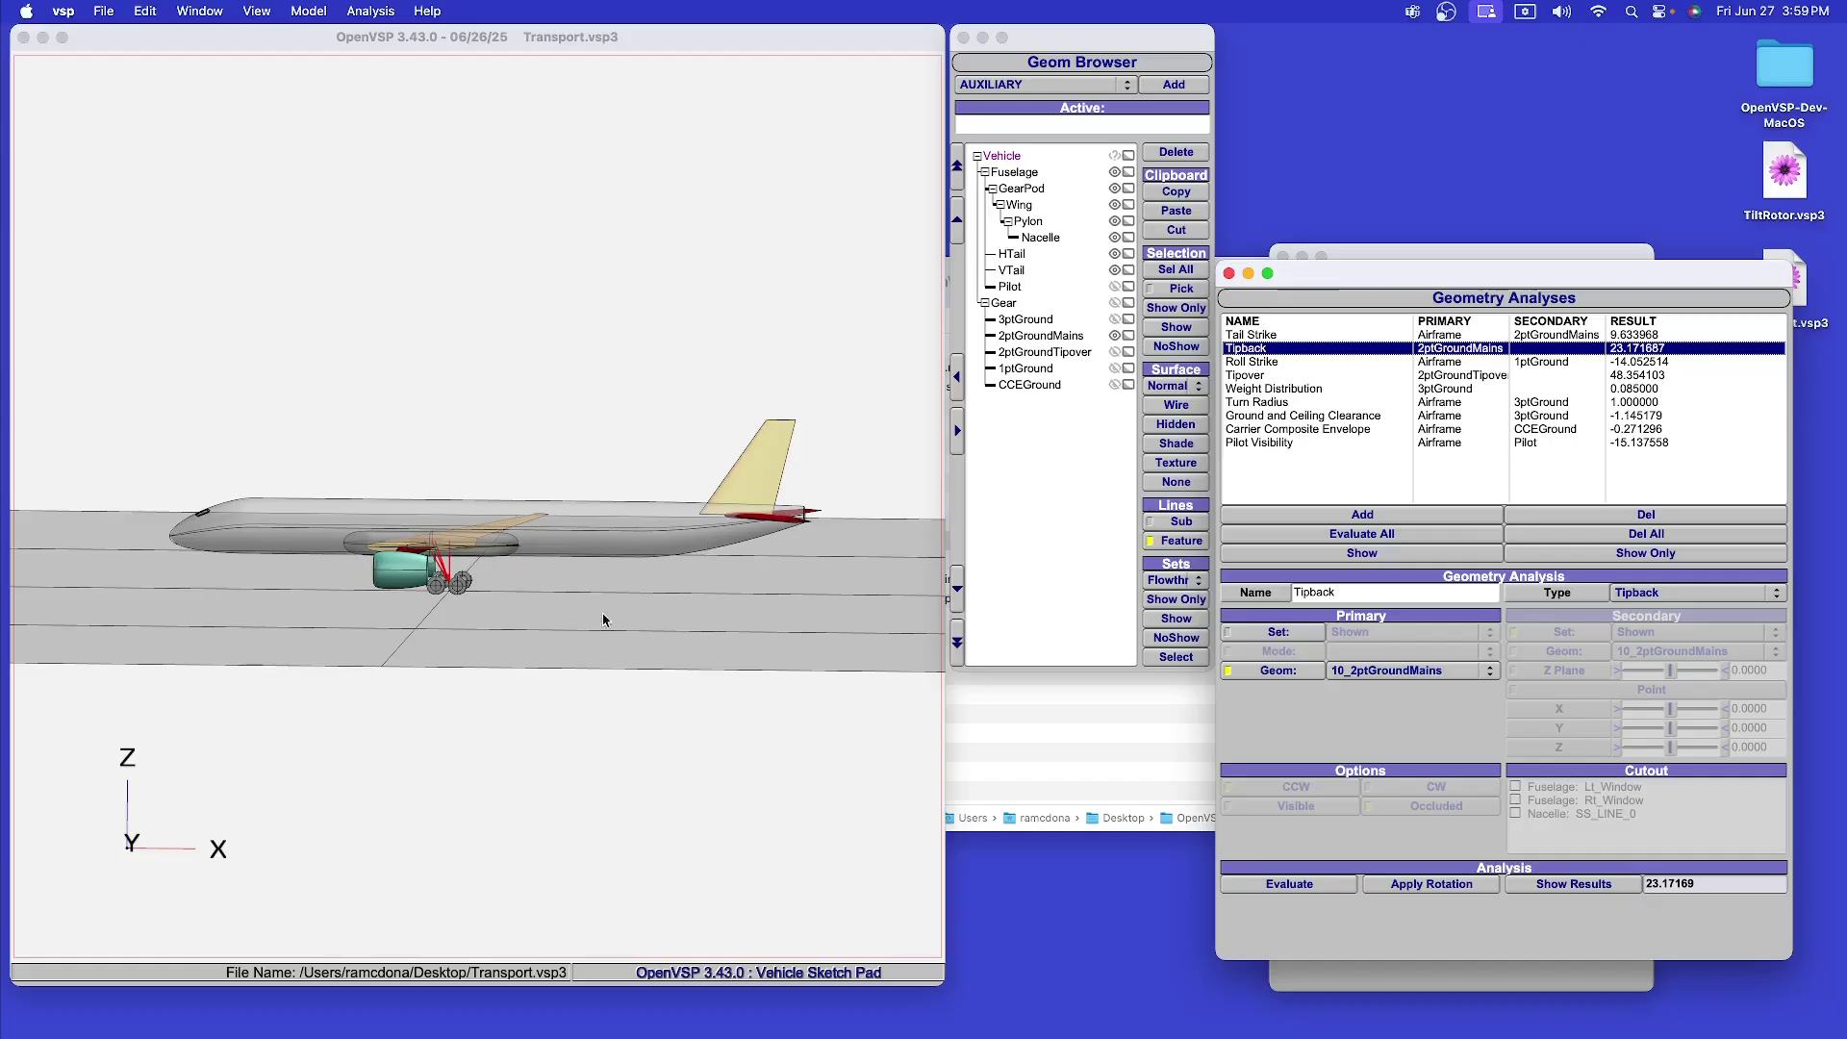
drag(593, 626, 474, 487)
scroll(460, 539, up, 5)
scroll(460, 539, down, 3)
drag(424, 401, 427, 560)
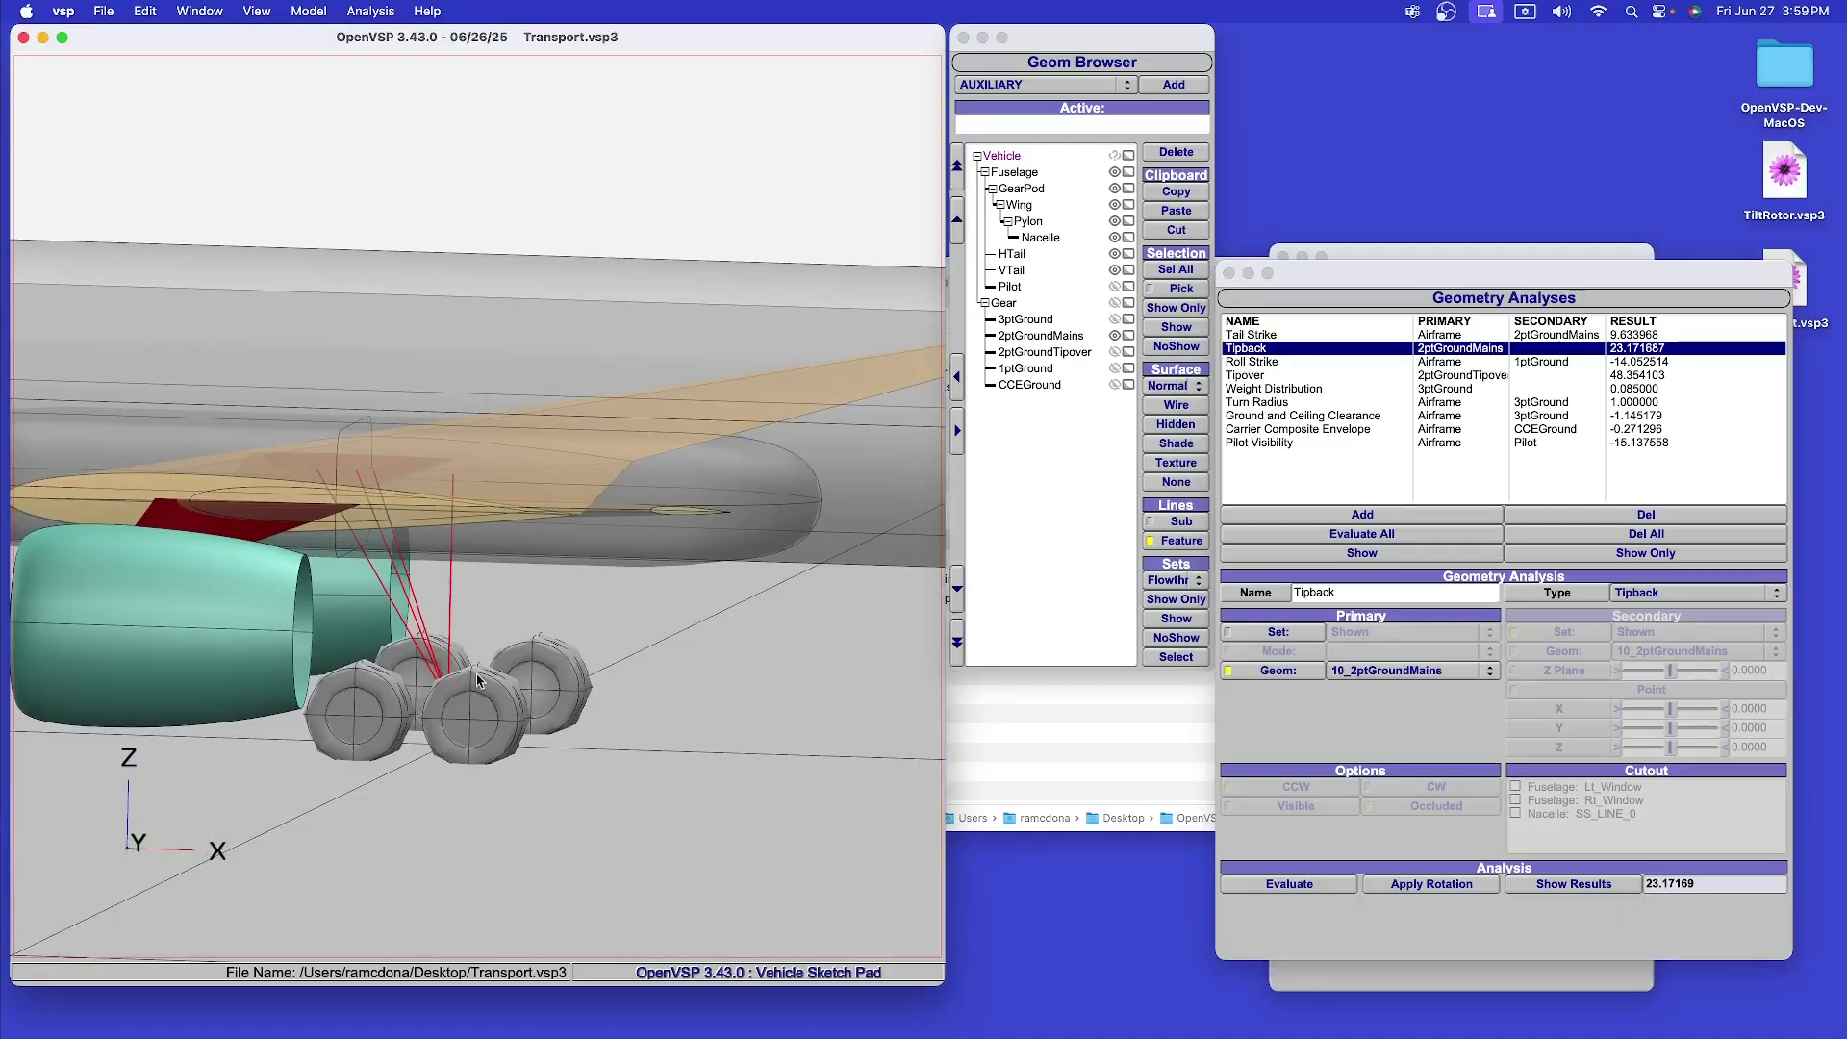
Select the Roll Strike analysis (-14.05251) and orbit to inspect it.
click(1285, 363)
scroll(123, 676, down, 10)
drag(123, 677, 438, 568)
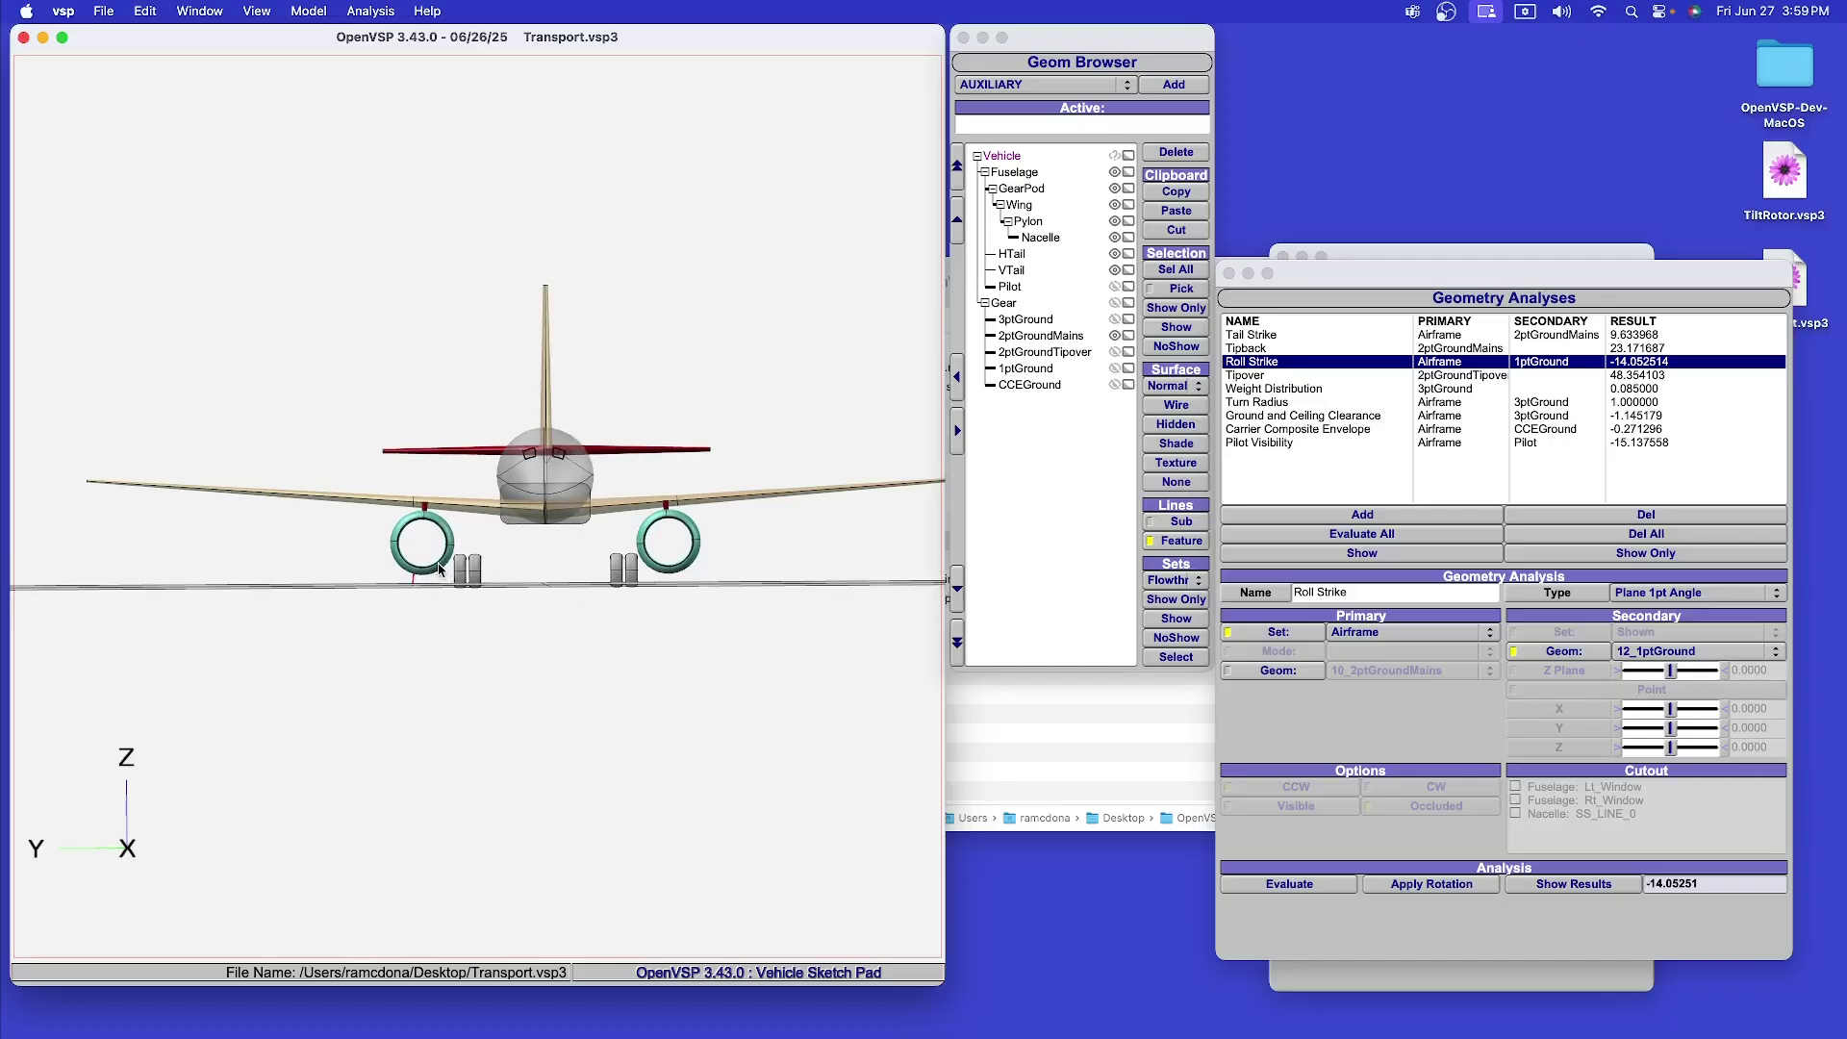
Show only the Tipover analysis gear geometry in an oblique perspective.
click(1629, 563)
click(1281, 376)
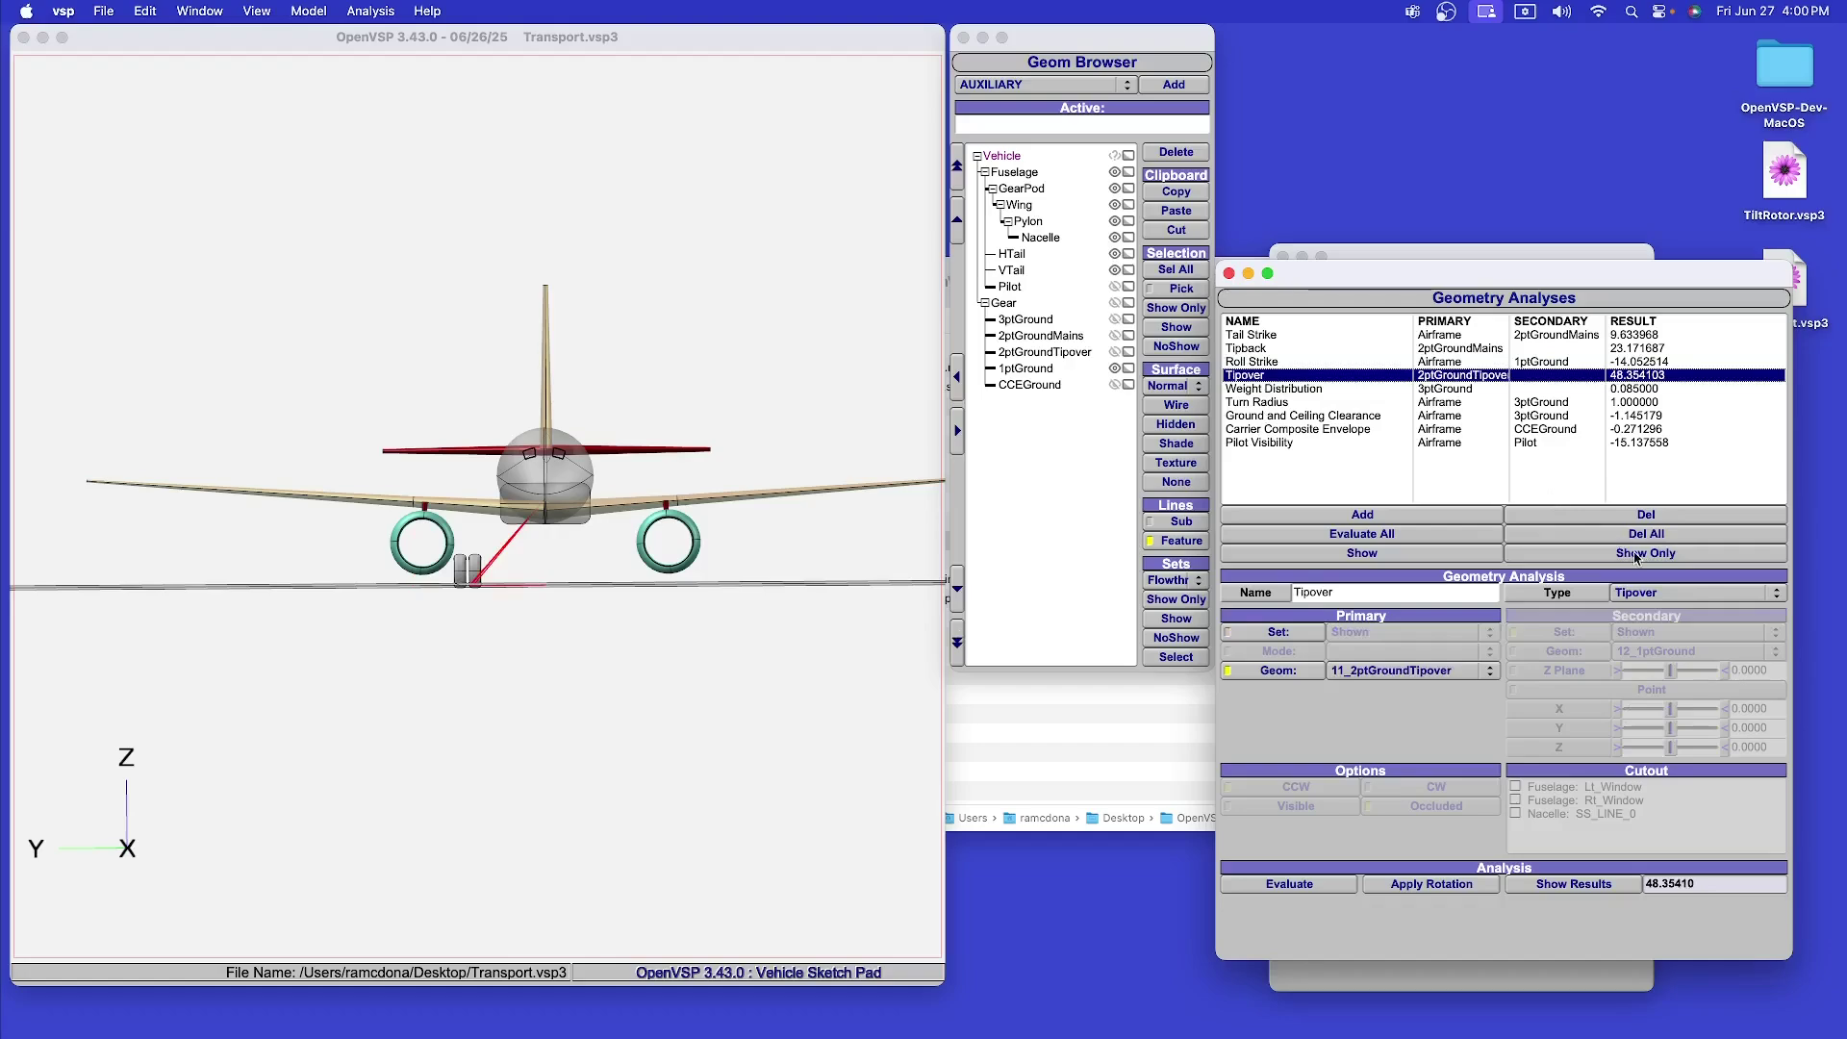
click(1640, 555)
drag(464, 471, 586, 530)
right_drag(589, 530, 382, 354)
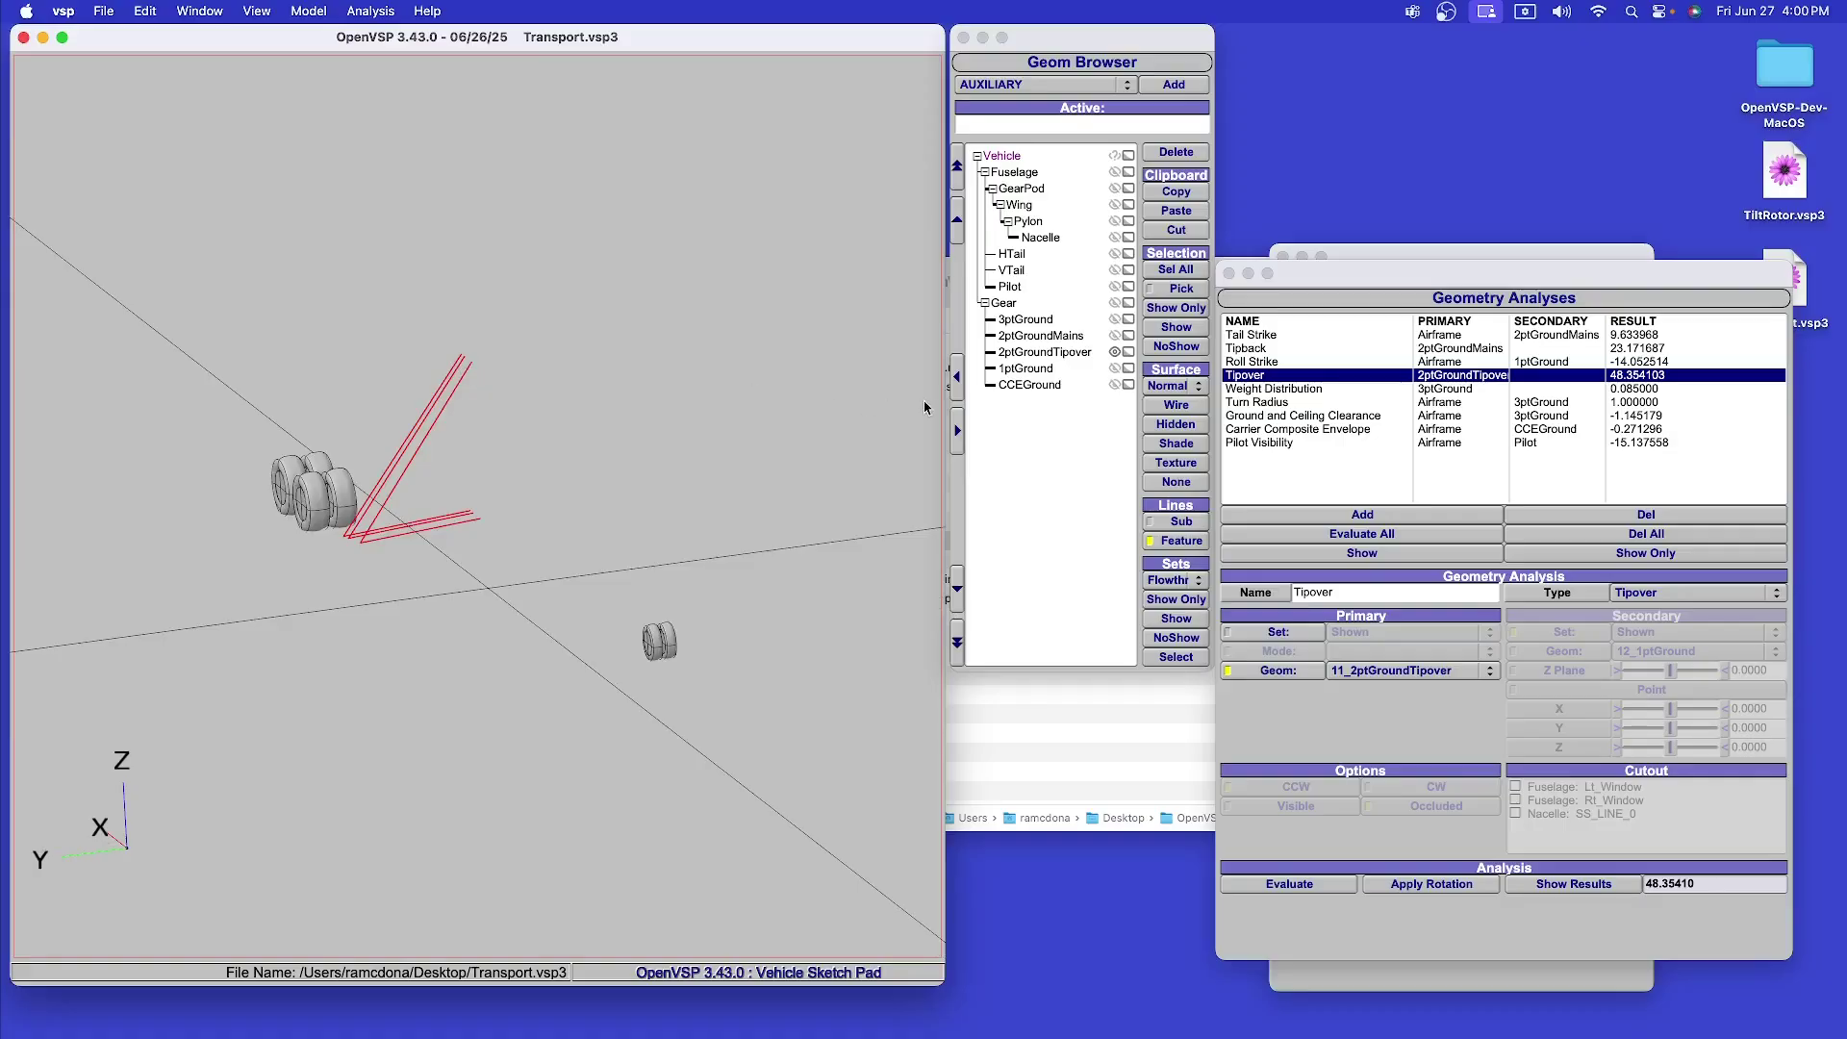
Show only the Weight Distribution 3ptGround gear, then bring up the Turn Radius analysis.
click(1307, 390)
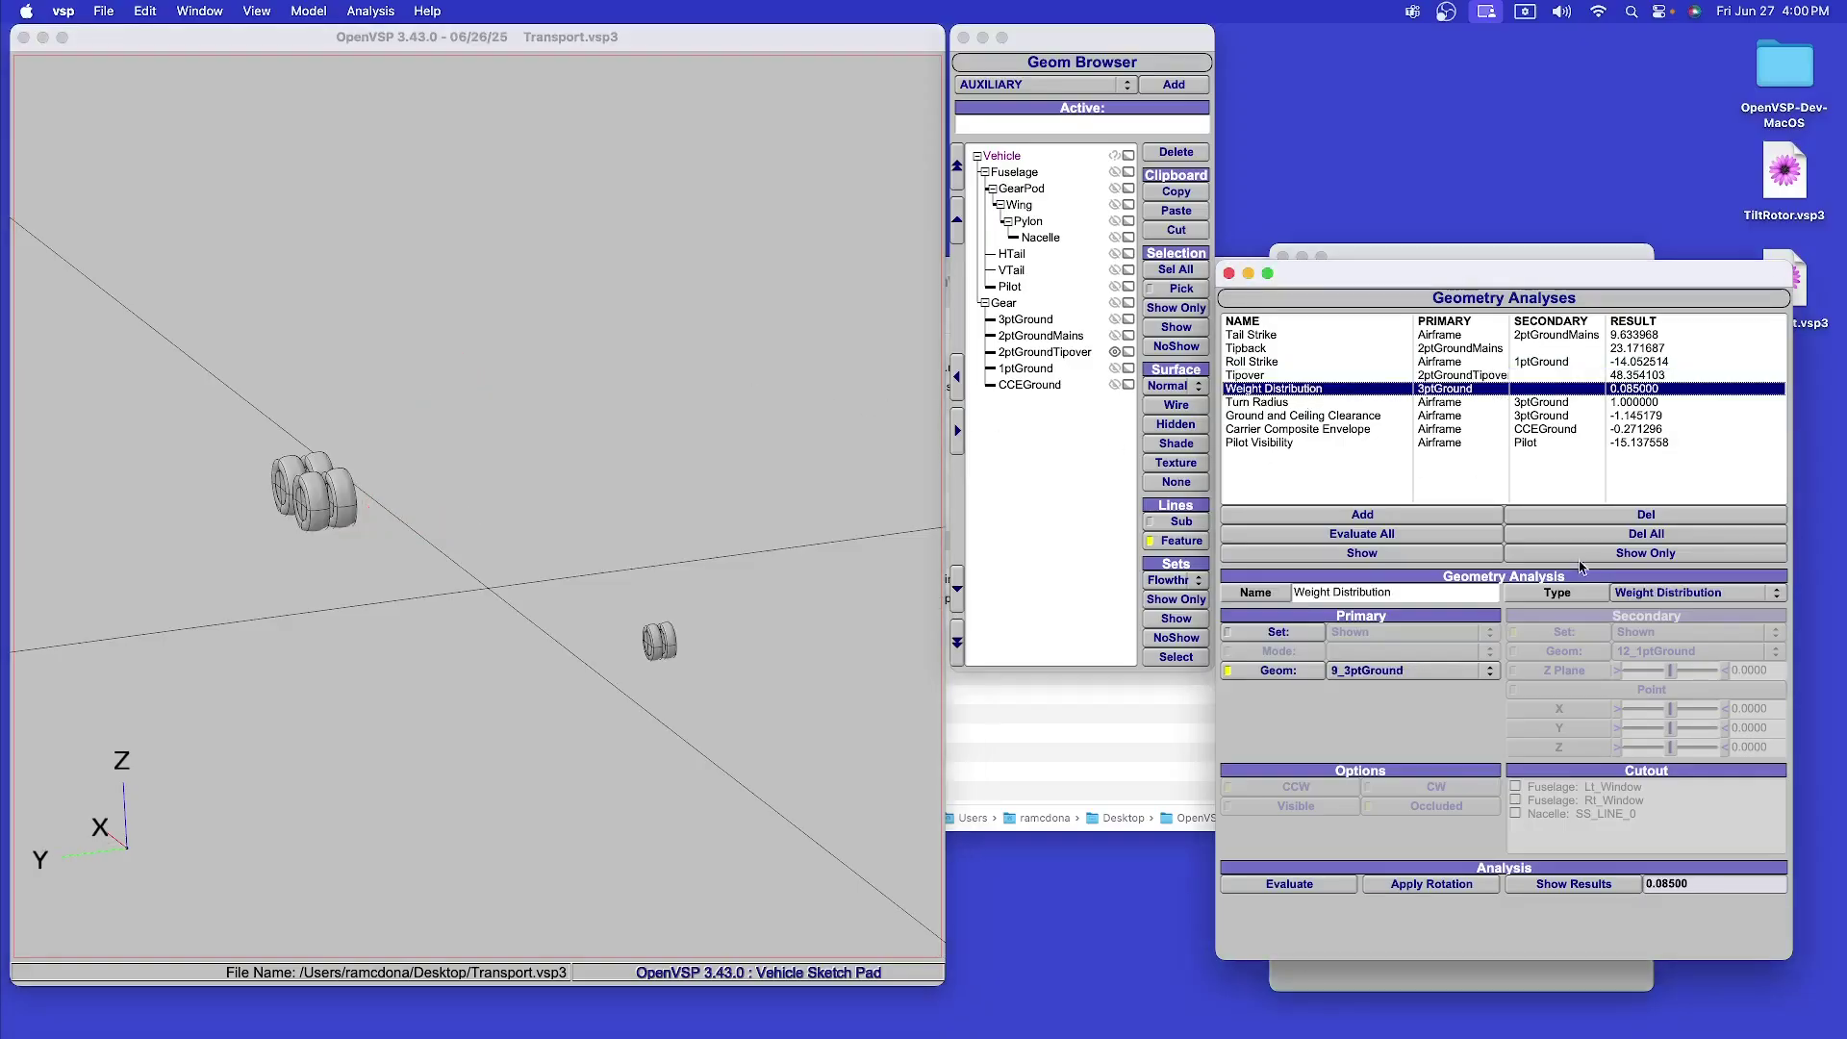
click(1647, 554)
scroll(539, 648, down, 5)
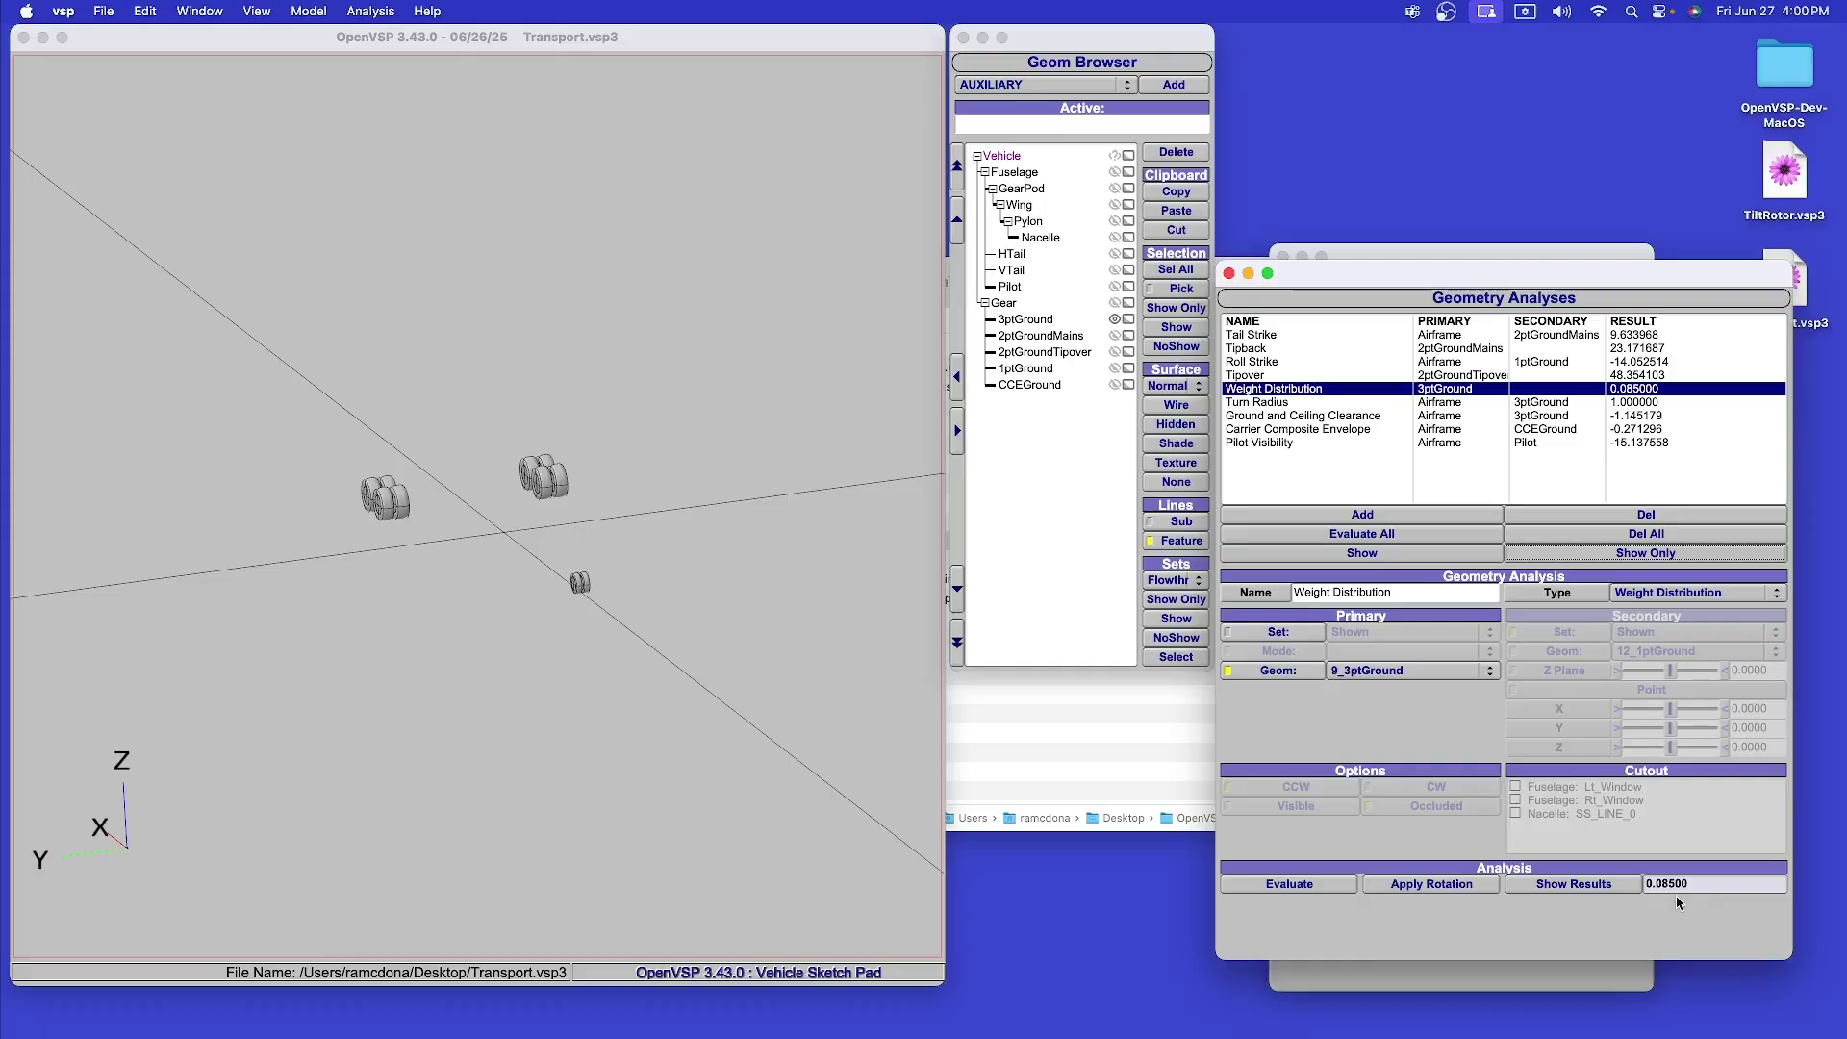
click(1408, 402)
Show the aircraft with its Turn Radius circles from the top view.
click(1567, 555)
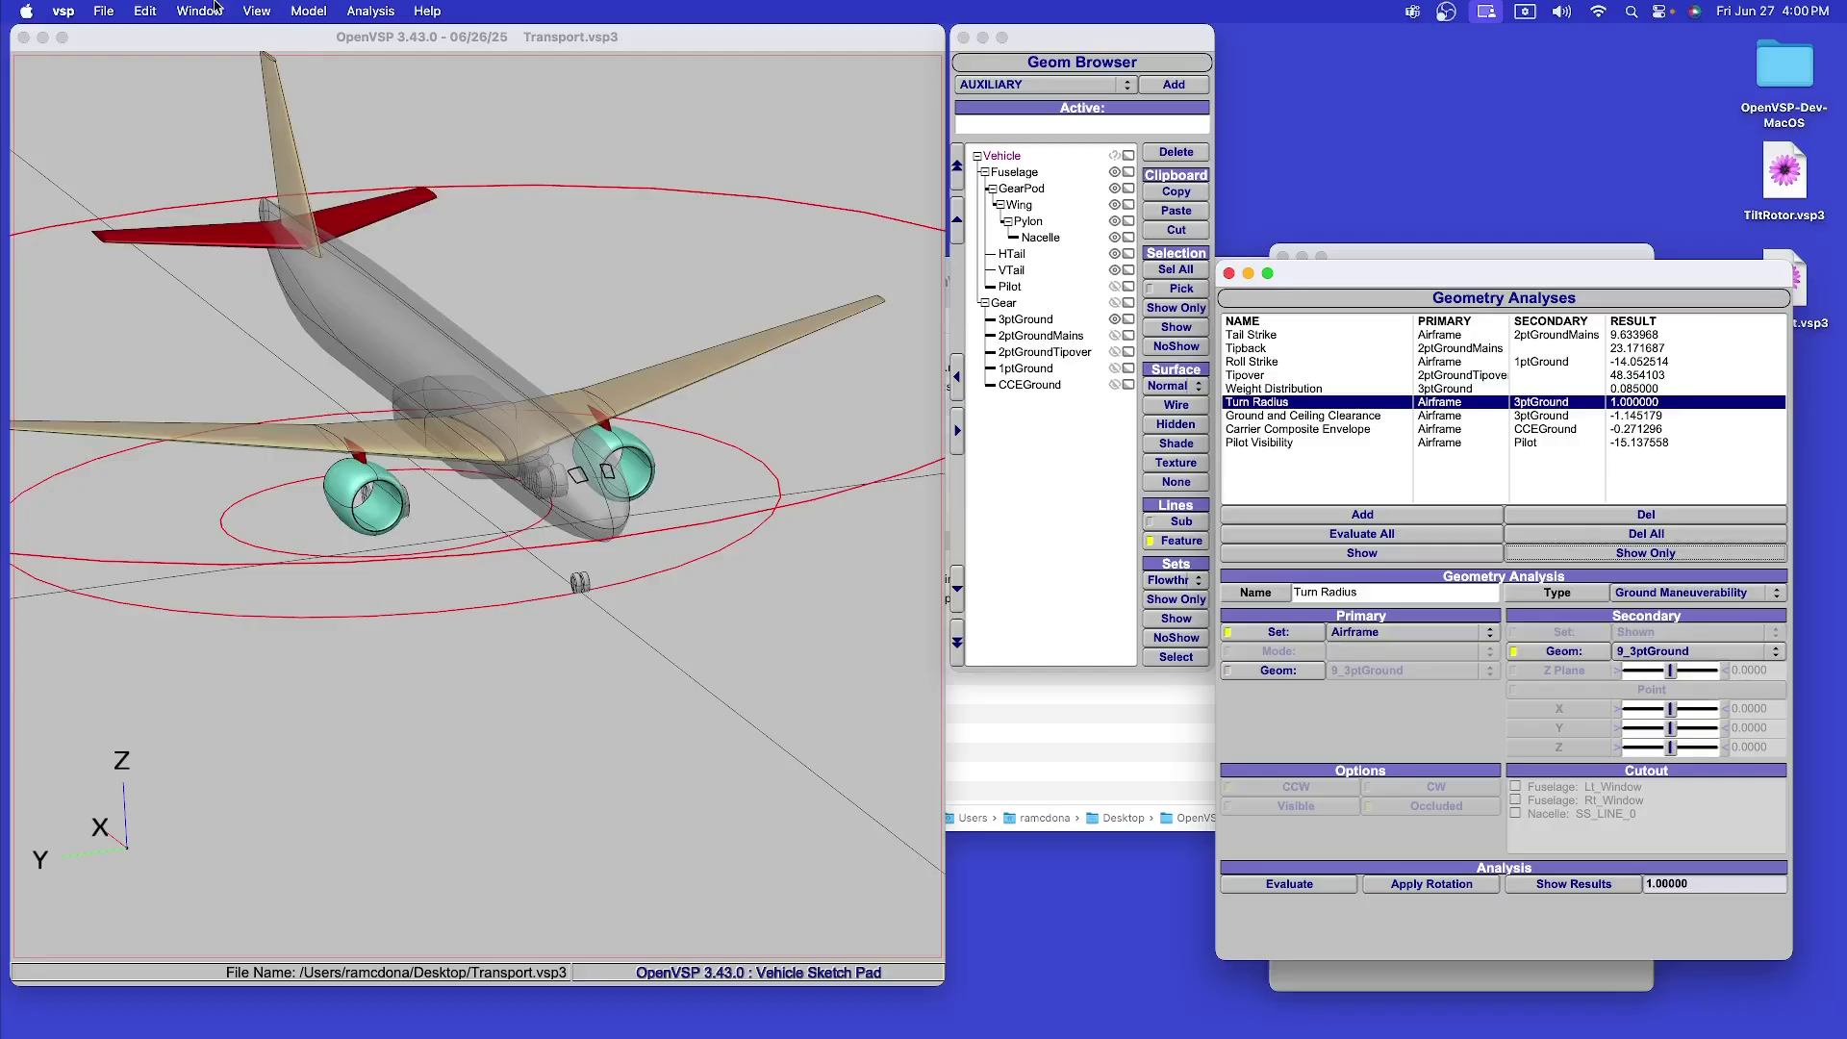
click(256, 10)
click(258, 39)
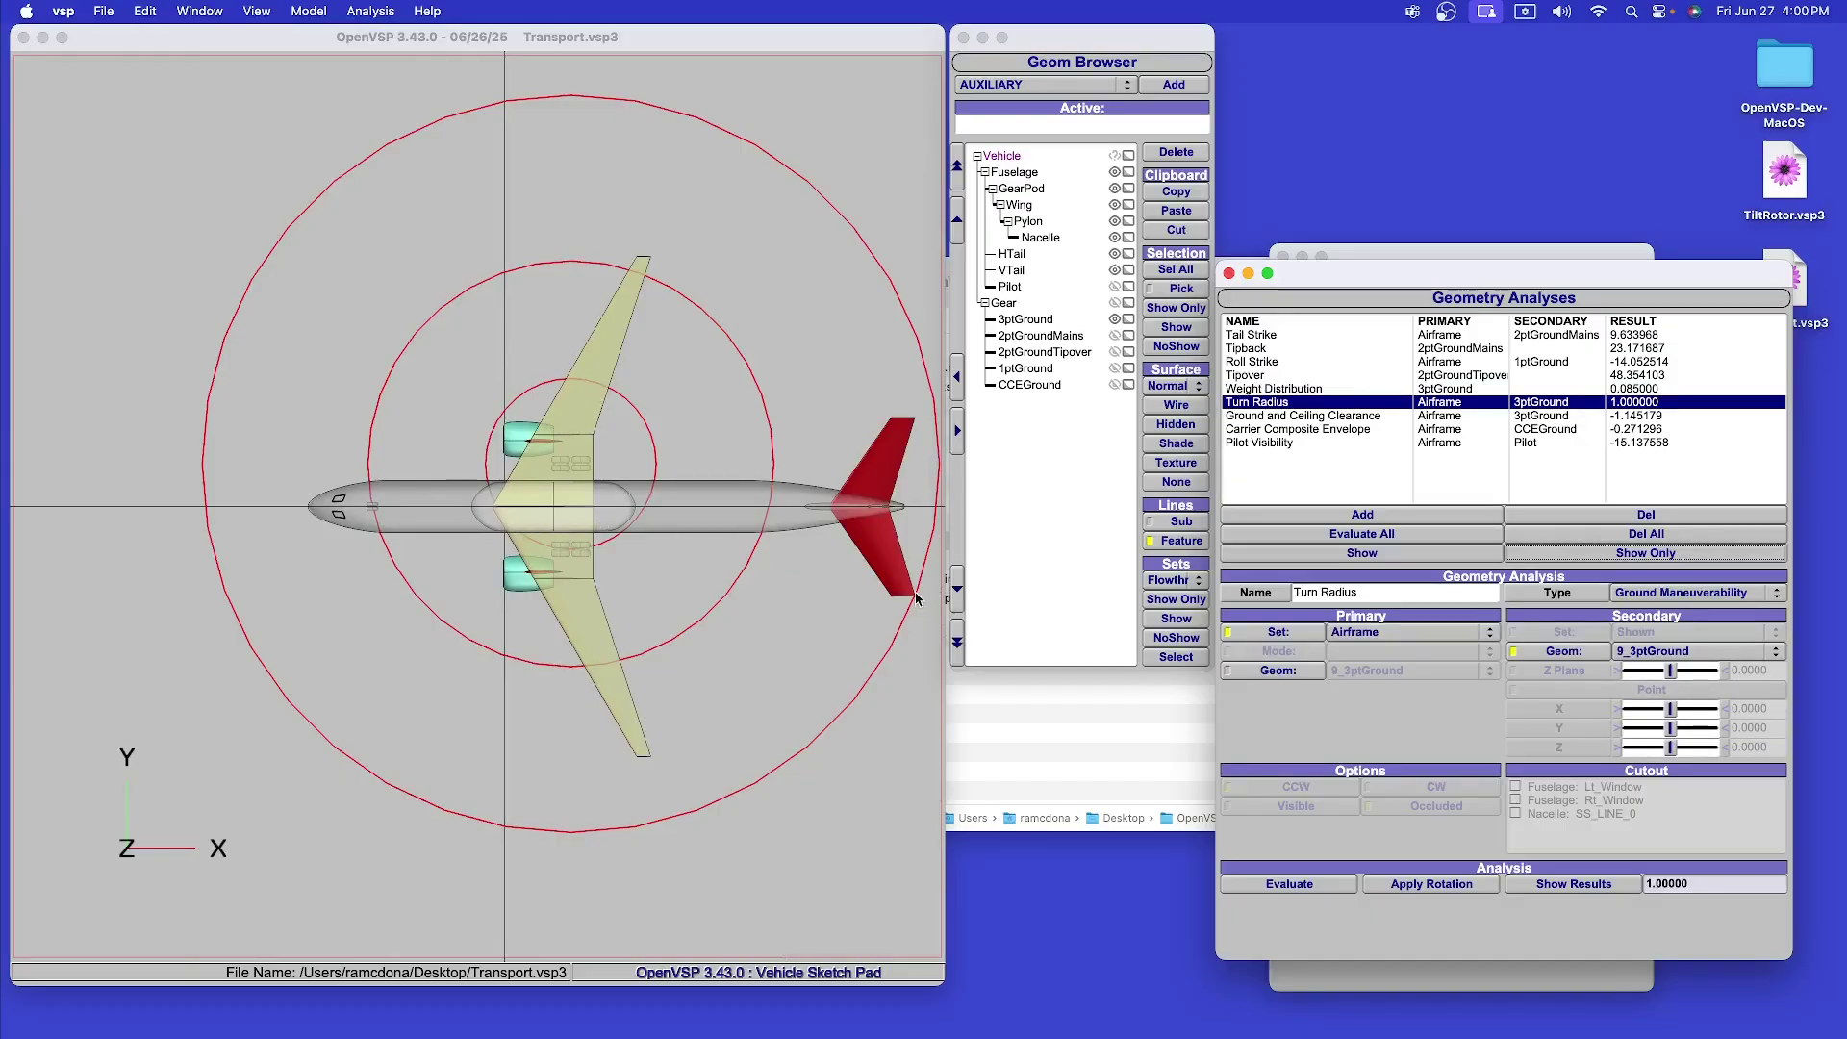
Show only the Ground and Ceiling Clearance analysis (-1.14518) in tilted side perspective.
click(1278, 417)
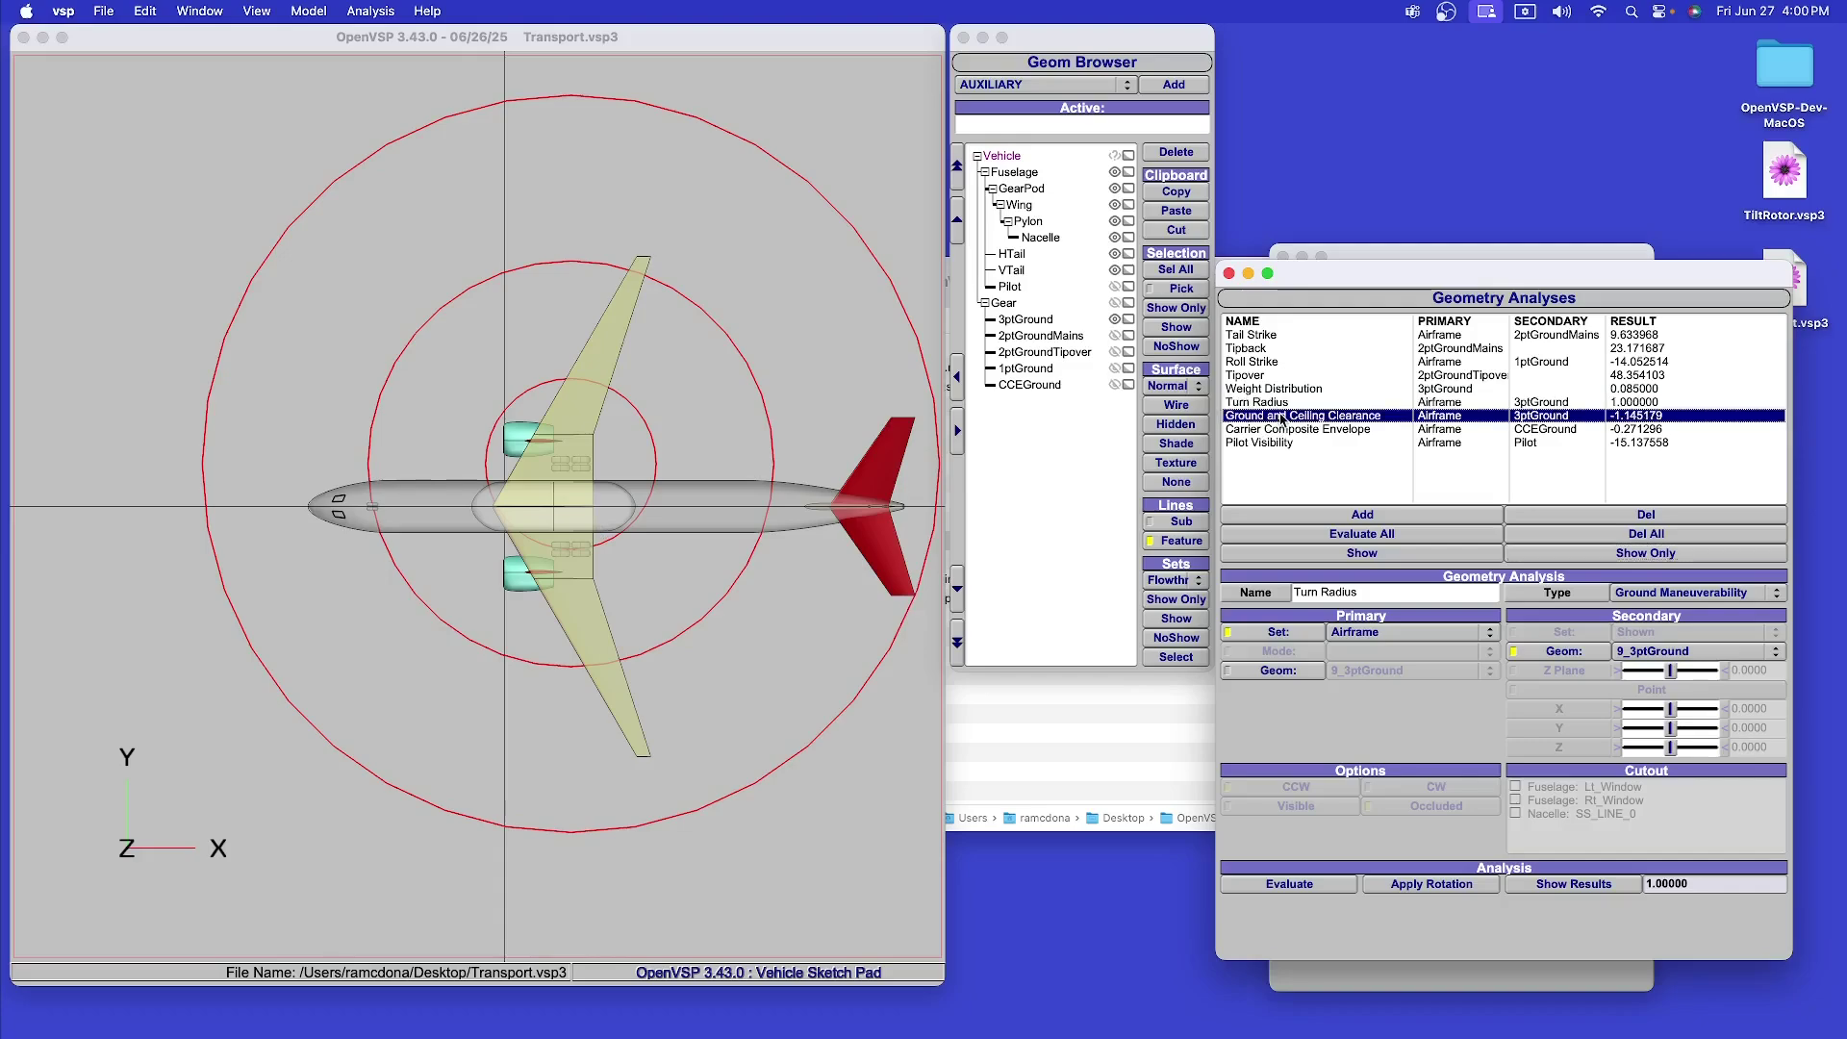
click(1544, 555)
drag(632, 639, 655, 553)
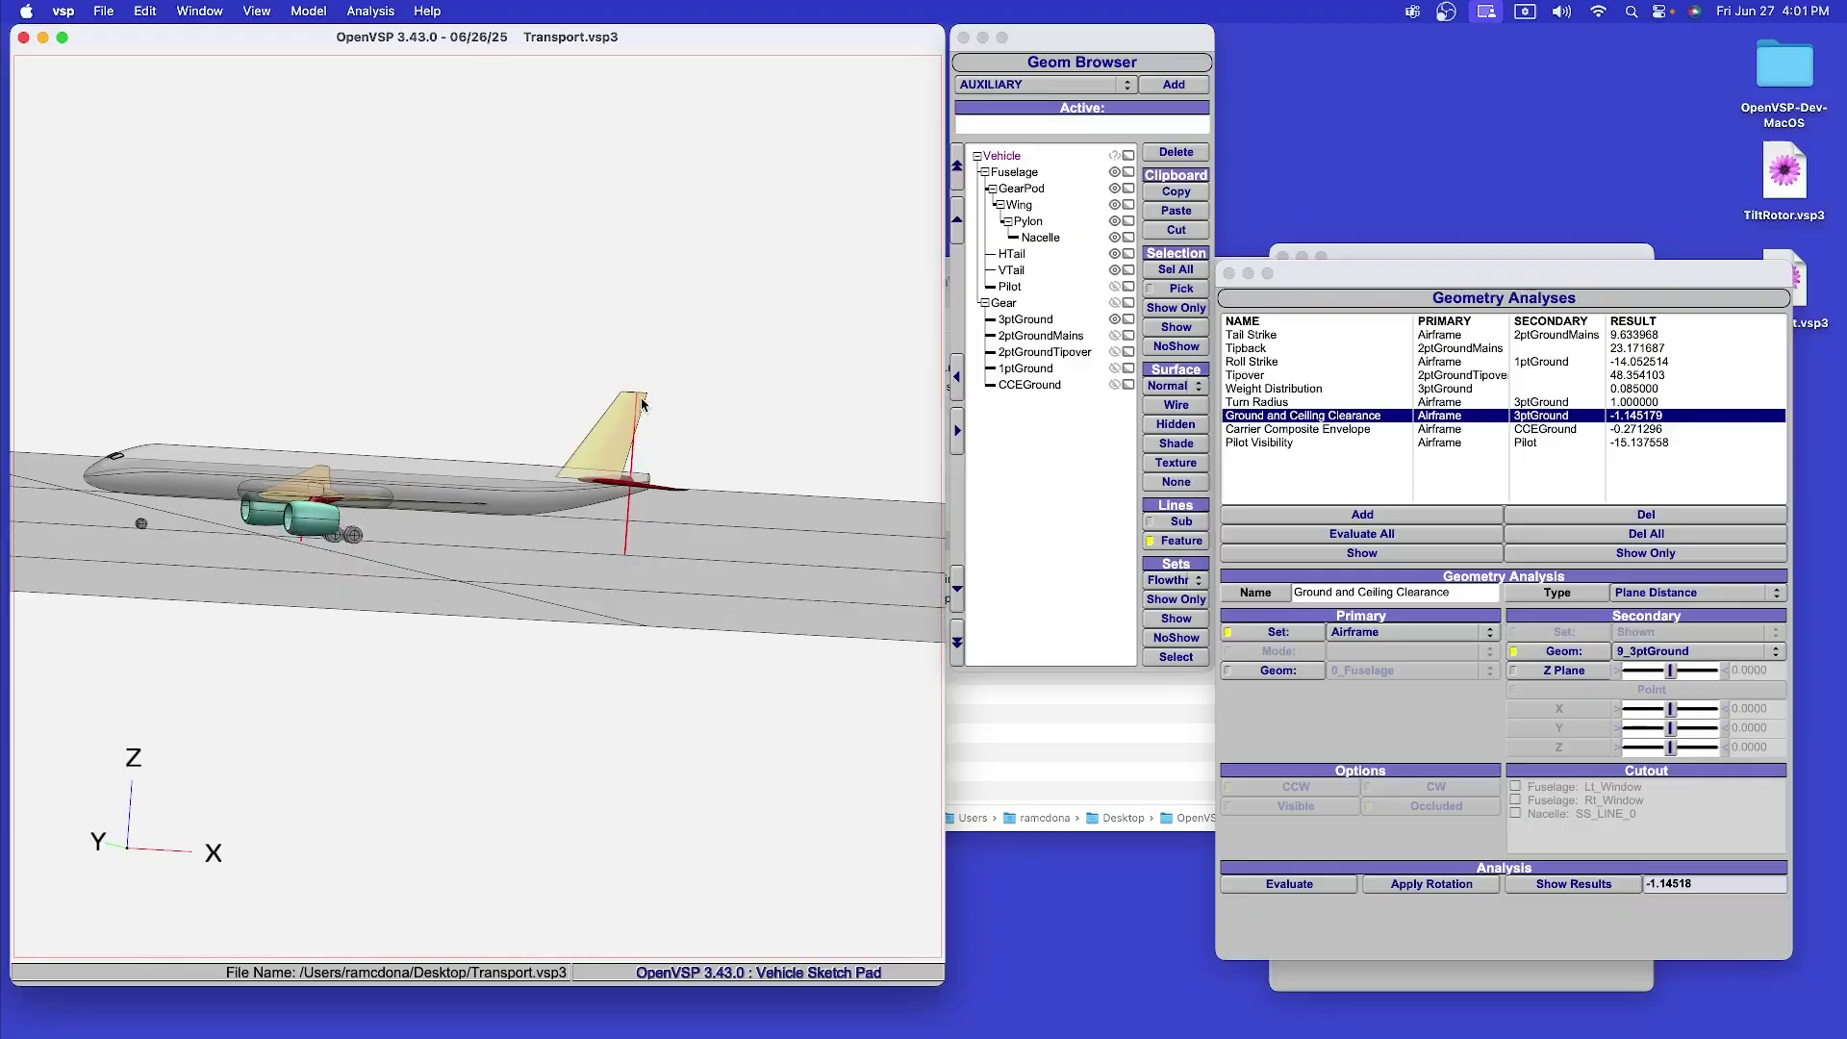
Show only the Carrier Composite Envelope (-0.27130) ground blocks under the aircraft.
click(1296, 429)
click(1579, 553)
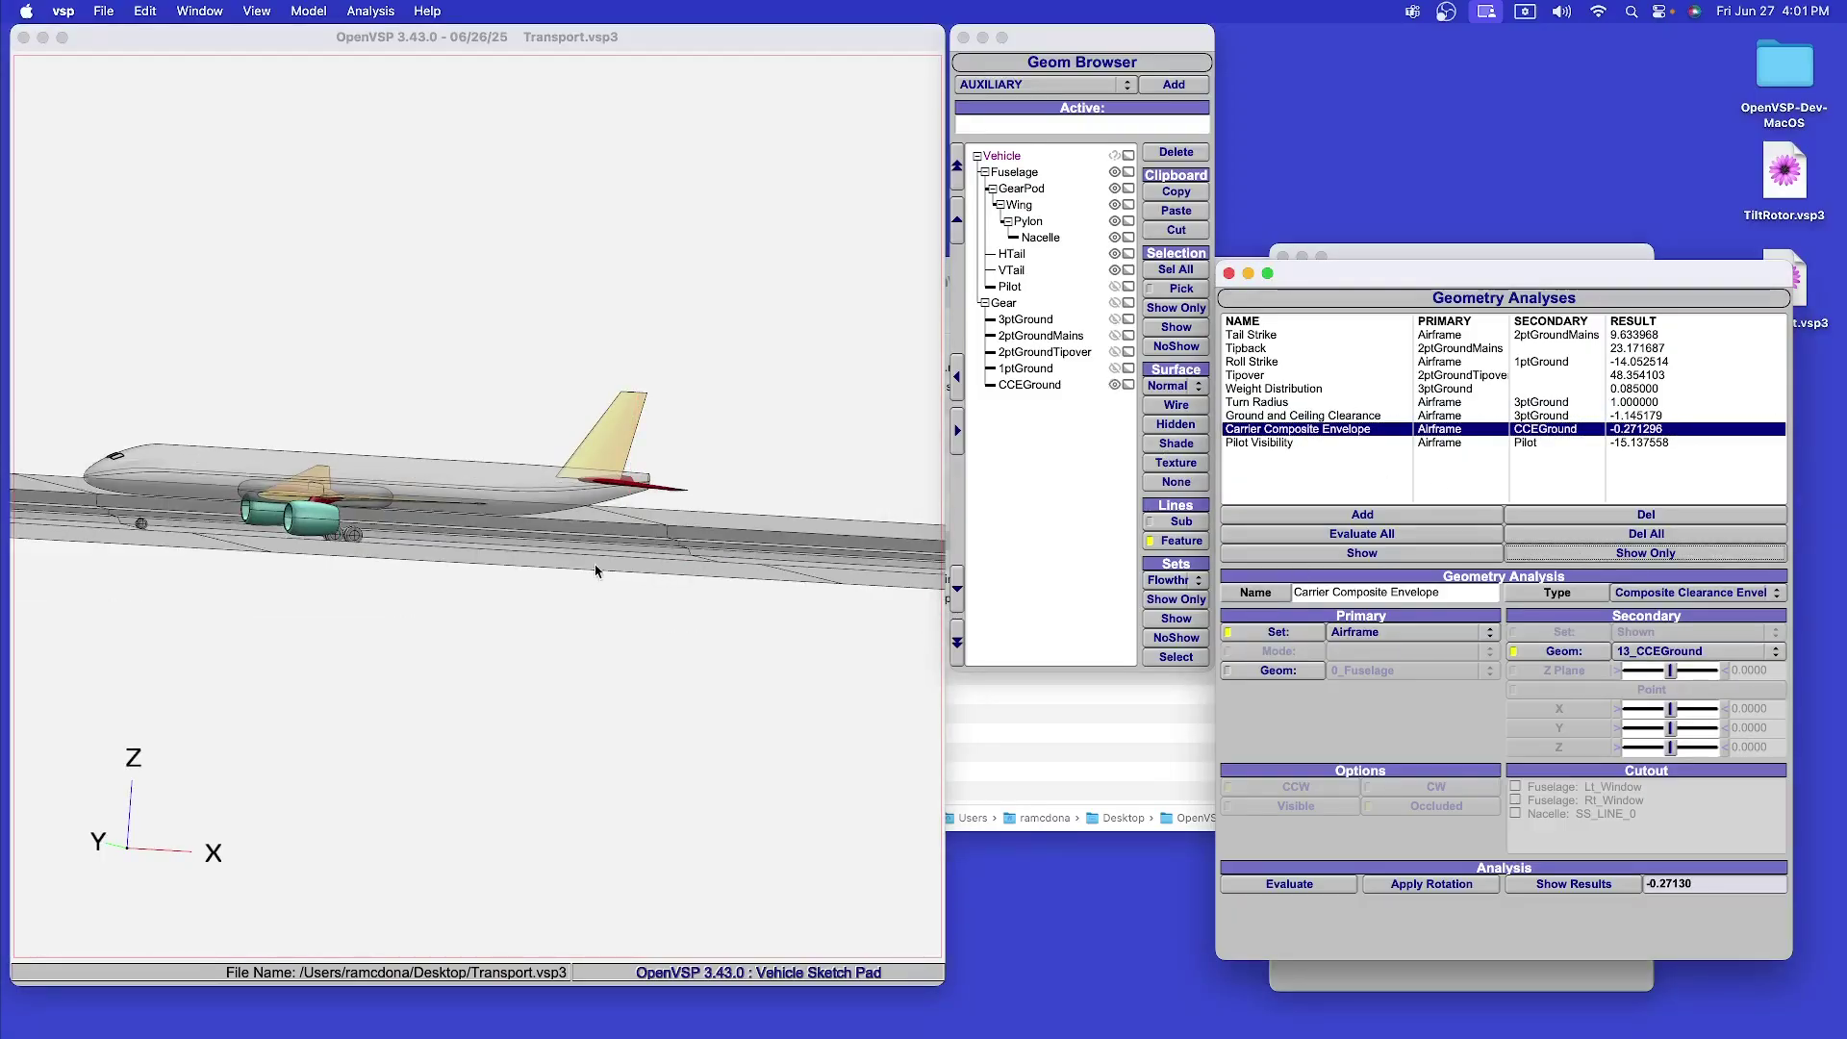
drag(577, 616, 575, 309)
scroll(436, 410, up, 5)
right_drag(436, 410, 497, 465)
View the ground blocks from the front, then select the Pilot Visibility analysis.
drag(540, 571, 675, 532)
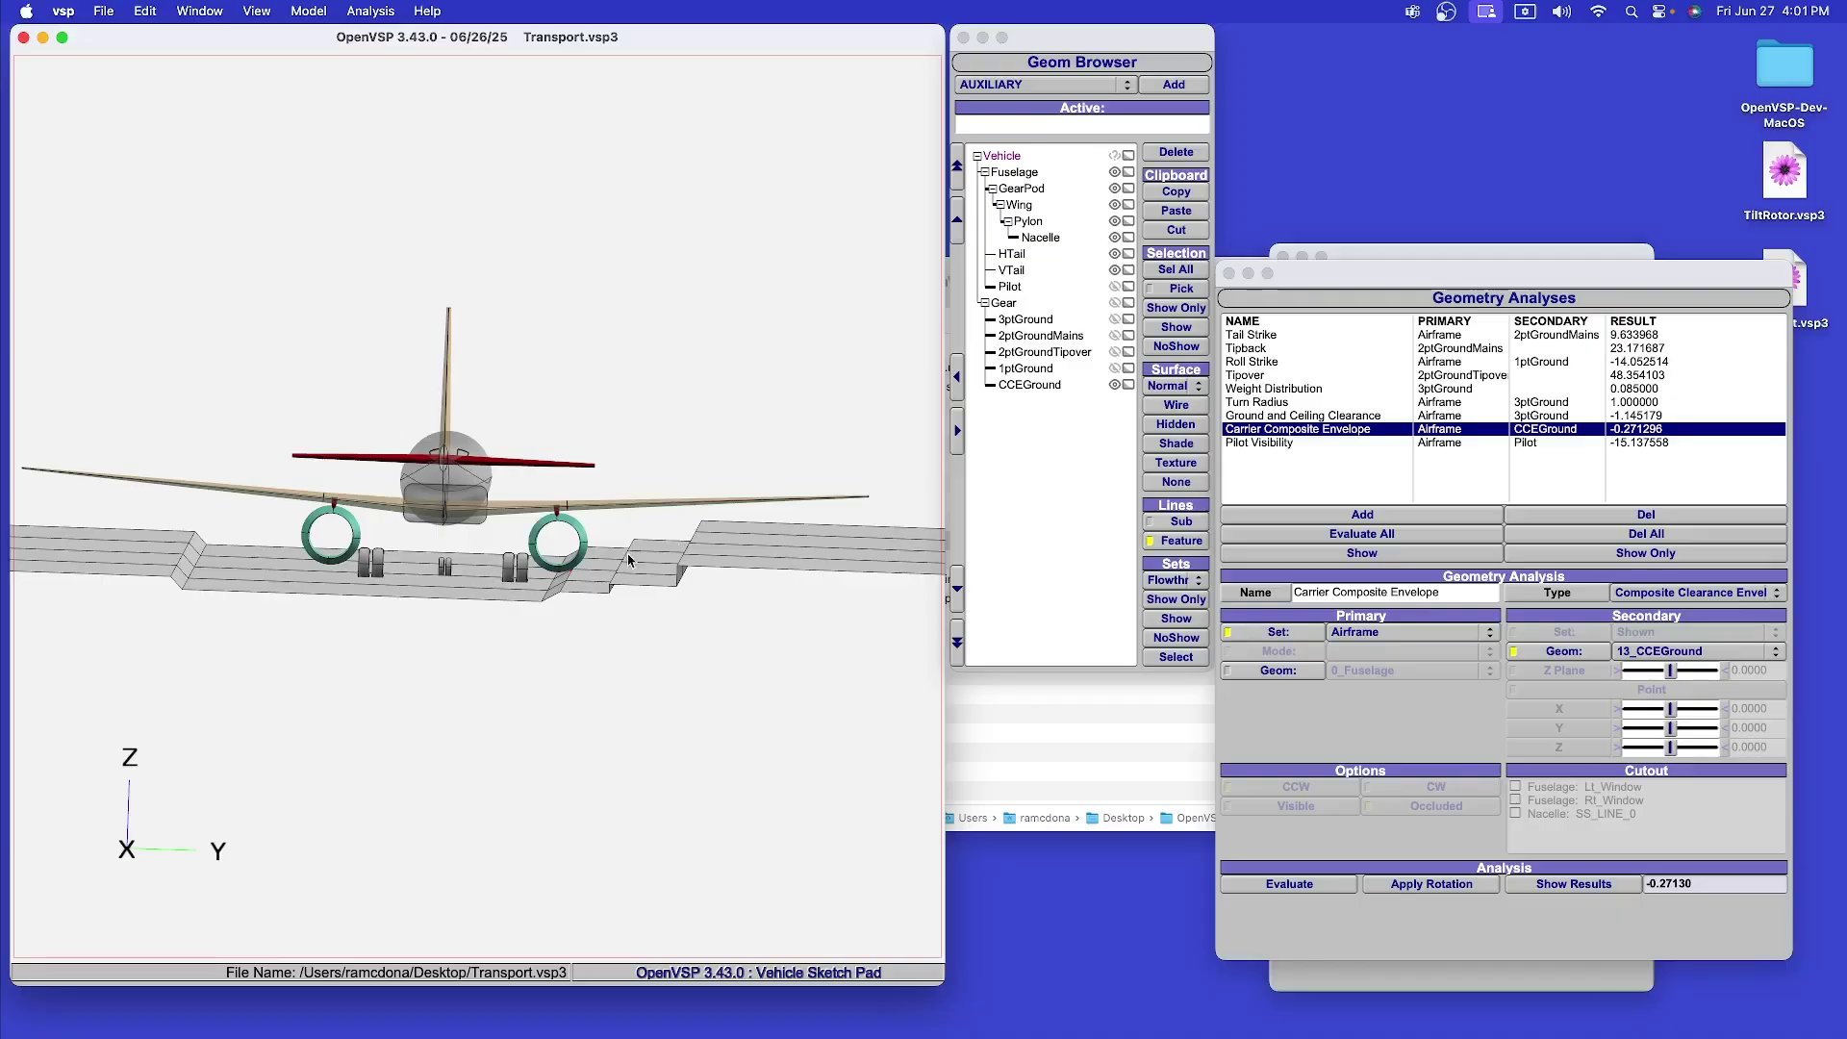
drag(627, 558, 636, 565)
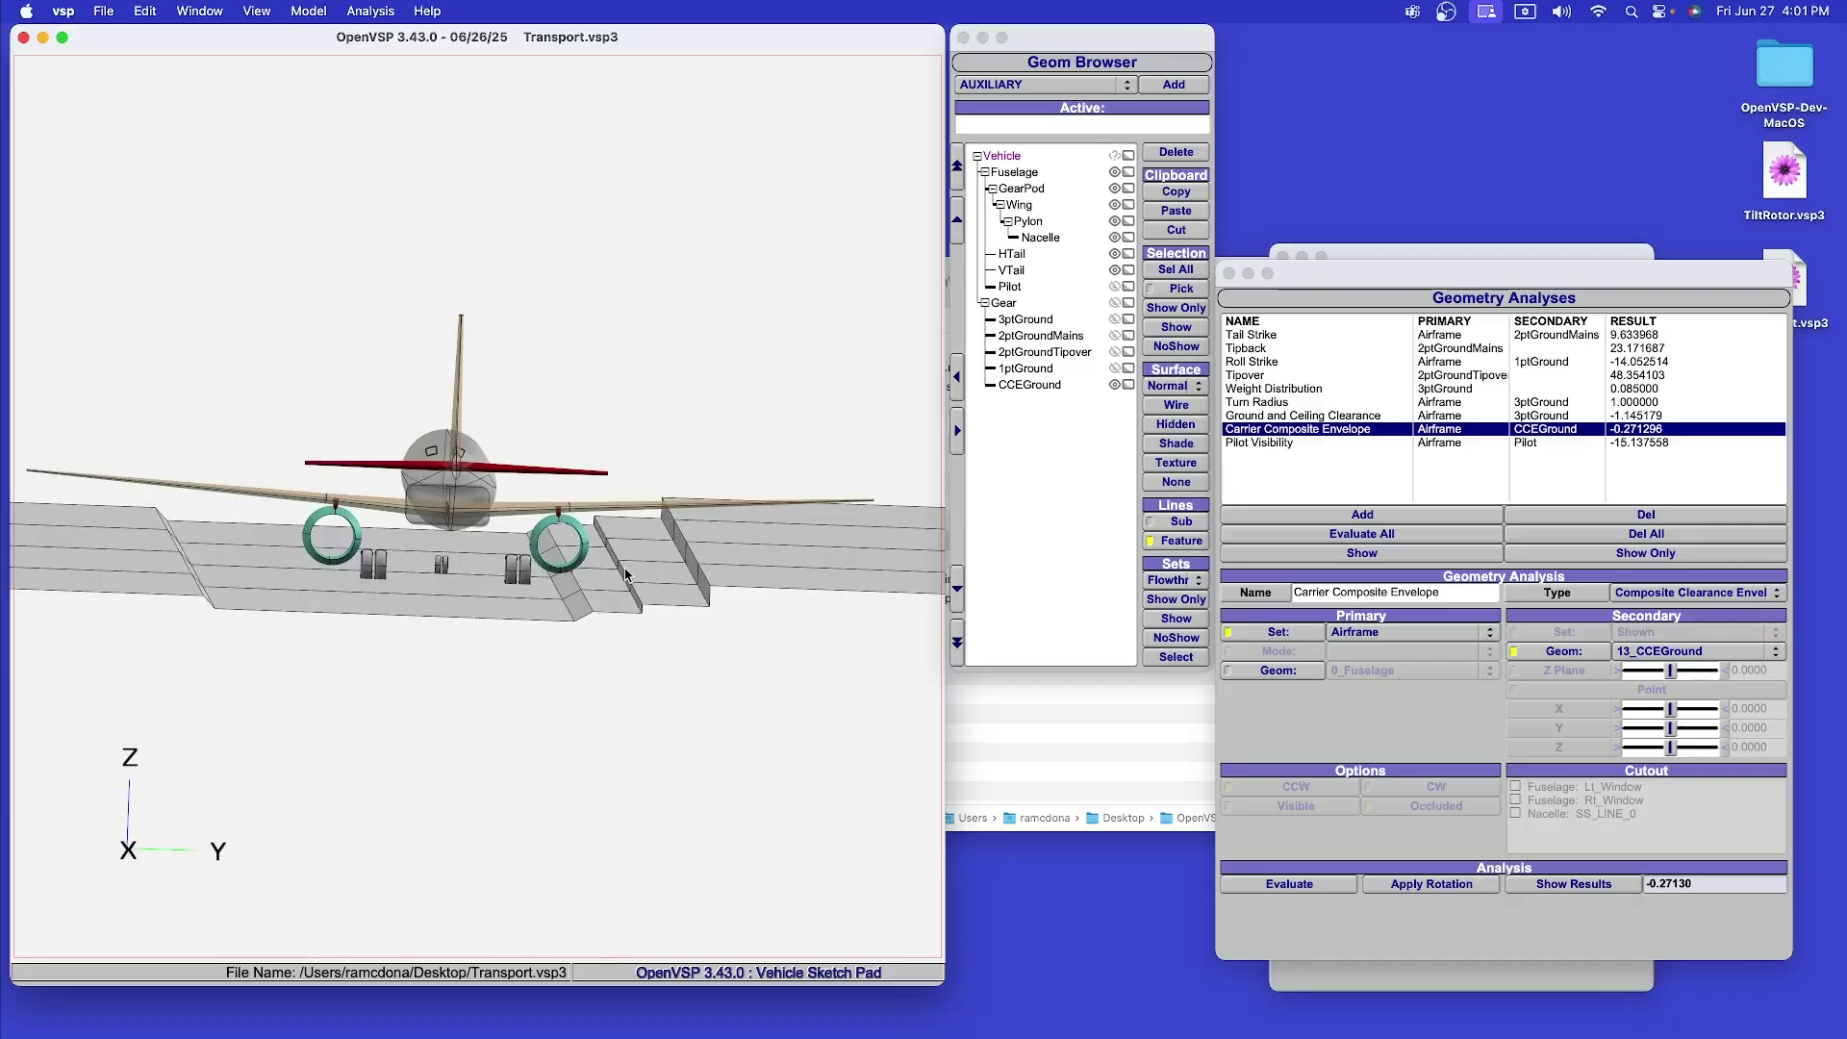
drag(497, 591, 510, 601)
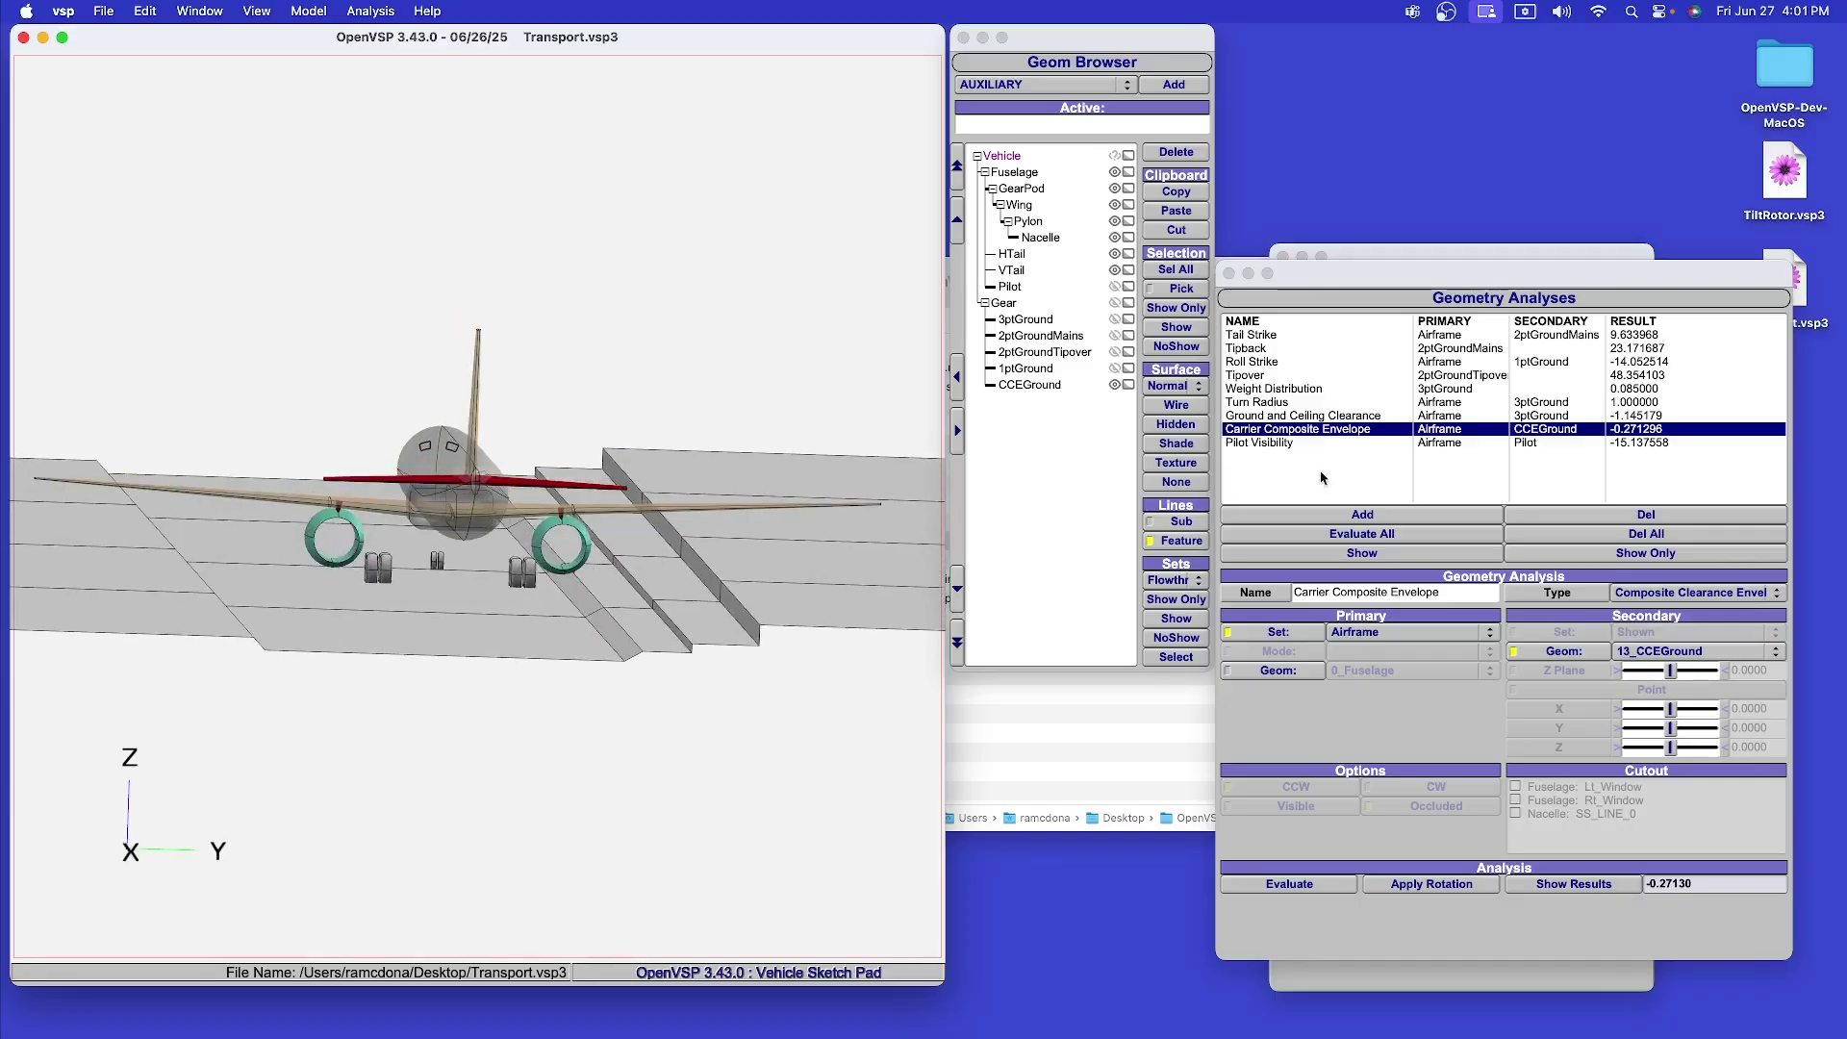
click(1308, 442)
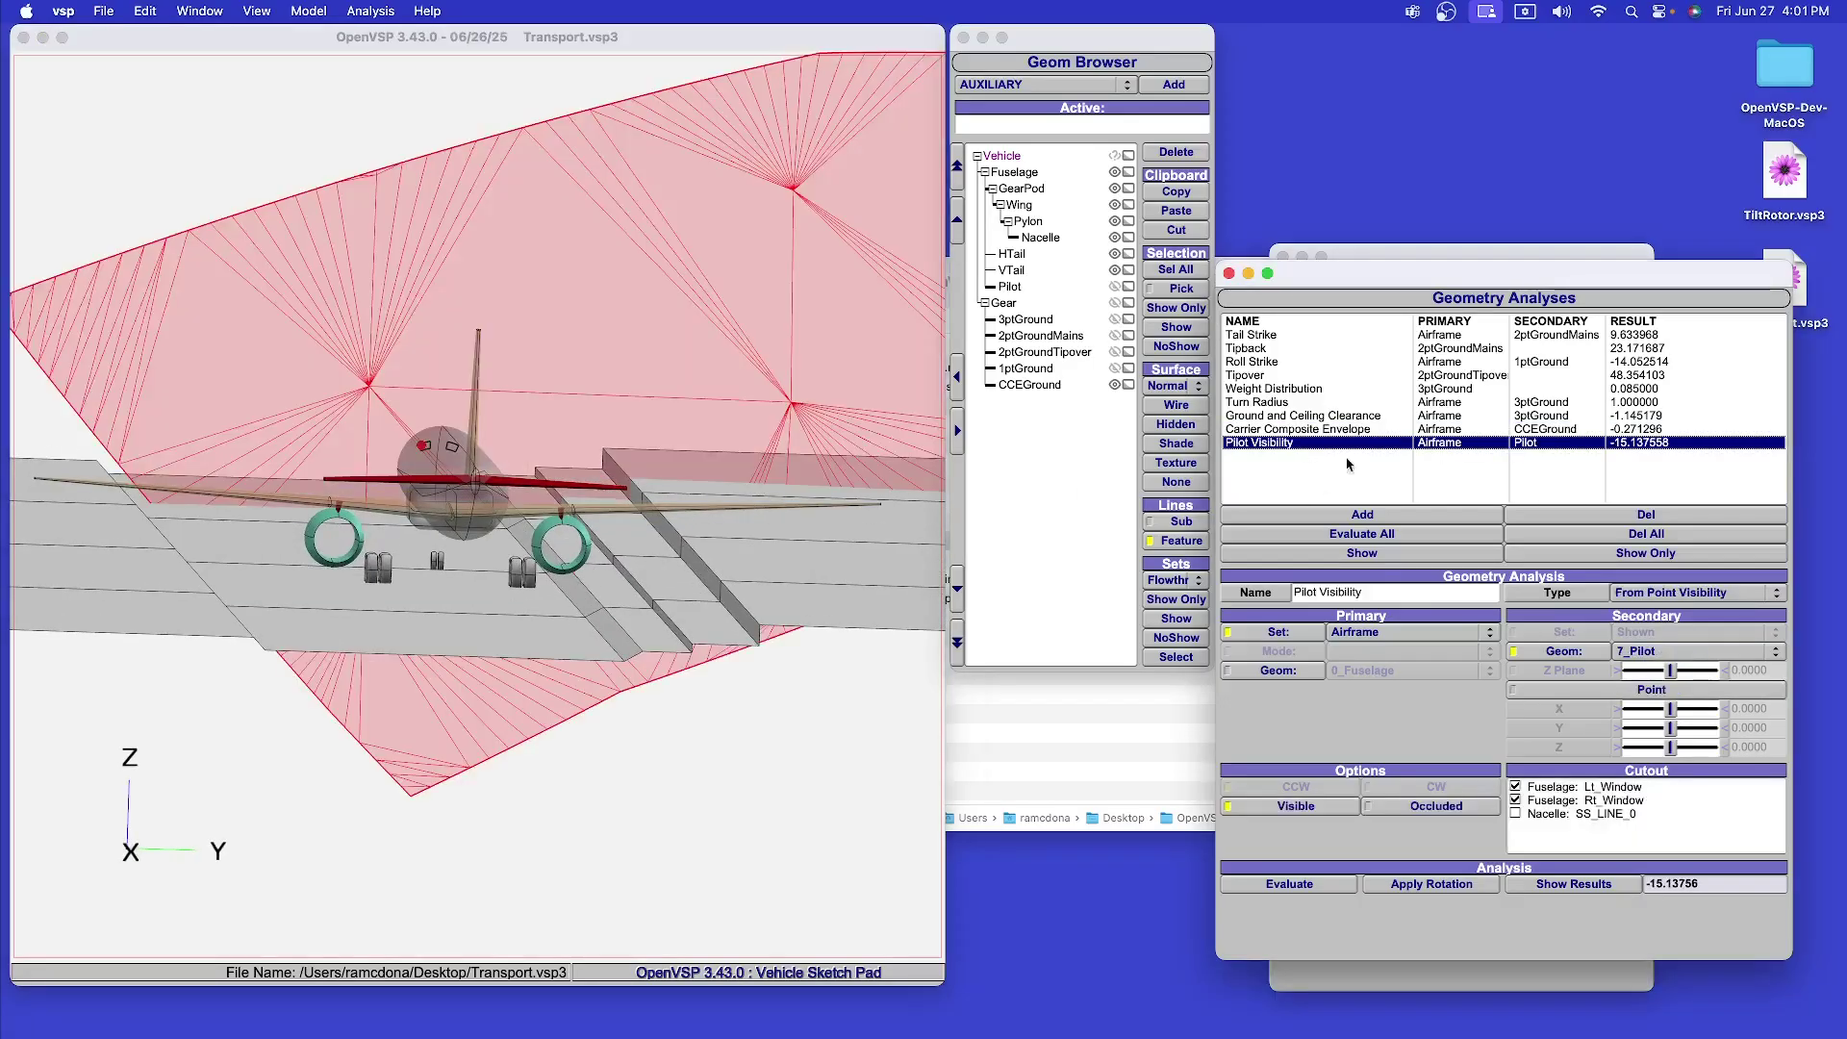
Show only the aircraft and Pilot Visibility envelopes, orbiting to inspect the cockpit pilot figure.
click(1561, 554)
drag(640, 496, 700, 617)
scroll(673, 592, down, 5)
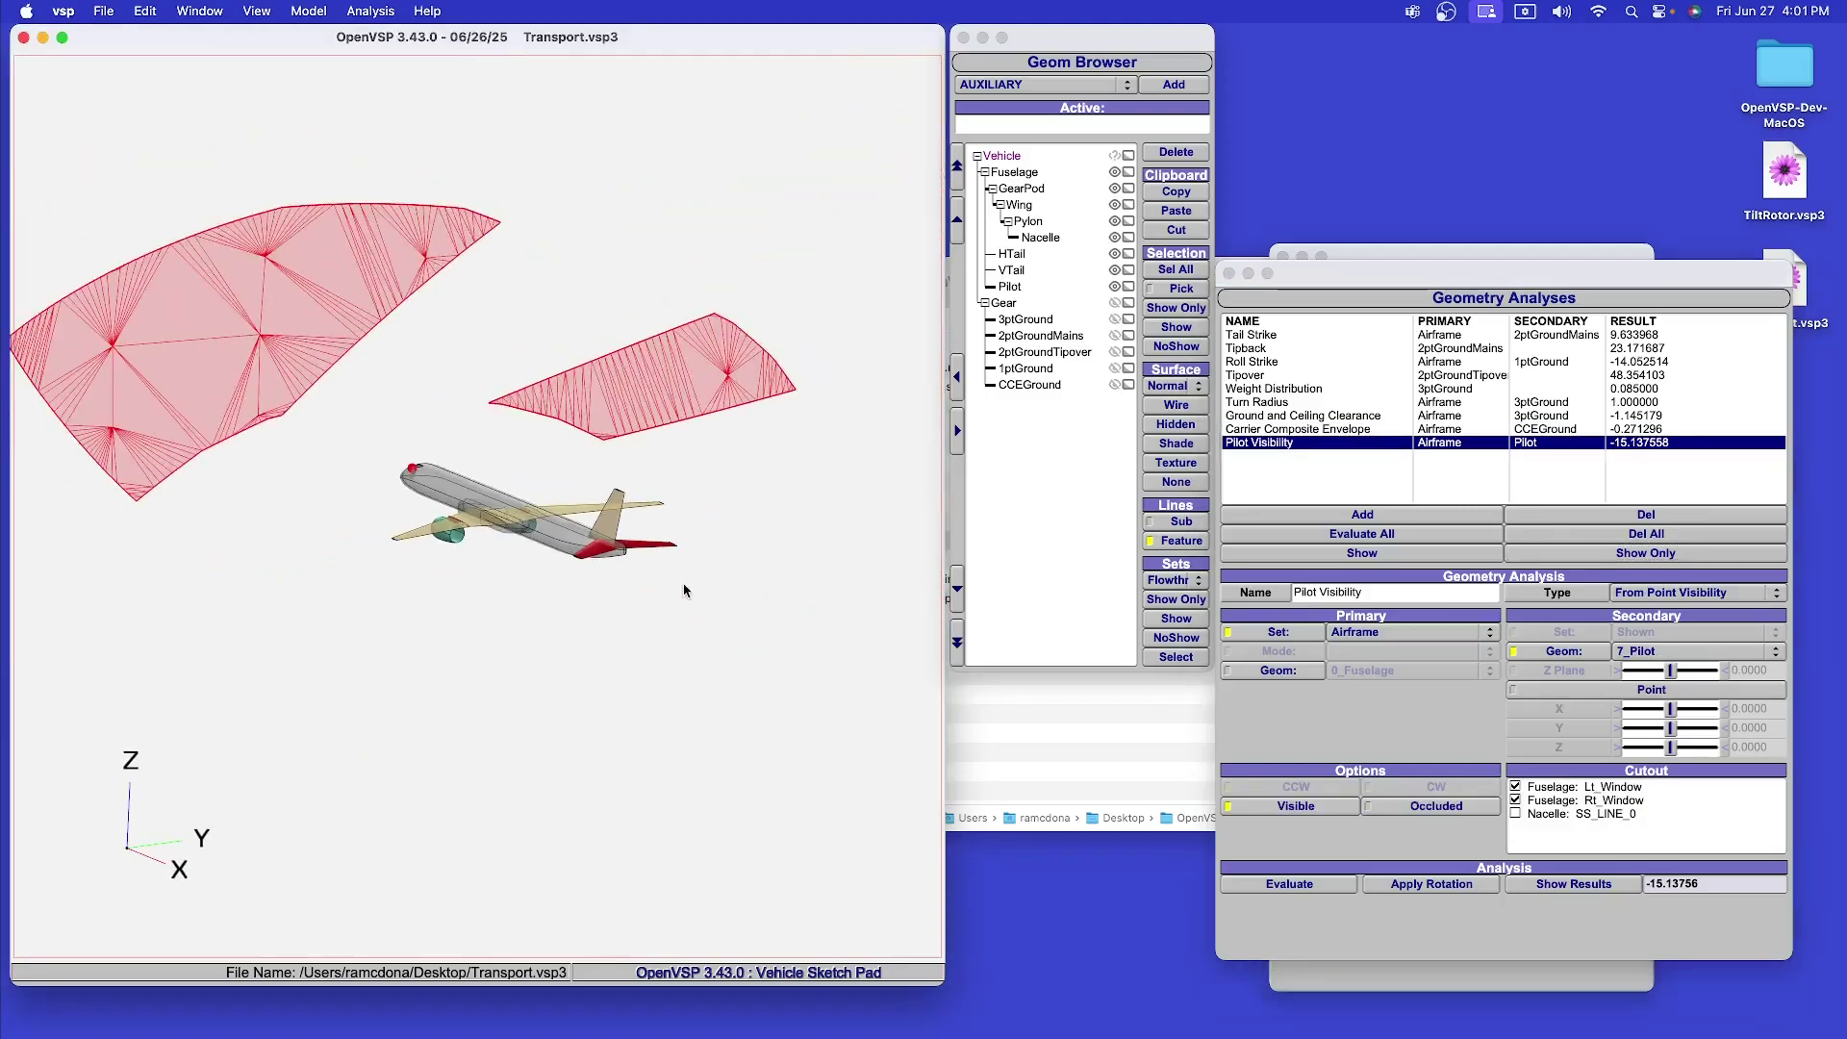
mouse_move(553, 569)
mouse_down()
mouse_move(577, 626)
mouse_move(596, 599)
mouse_move(568, 581)
mouse_up()
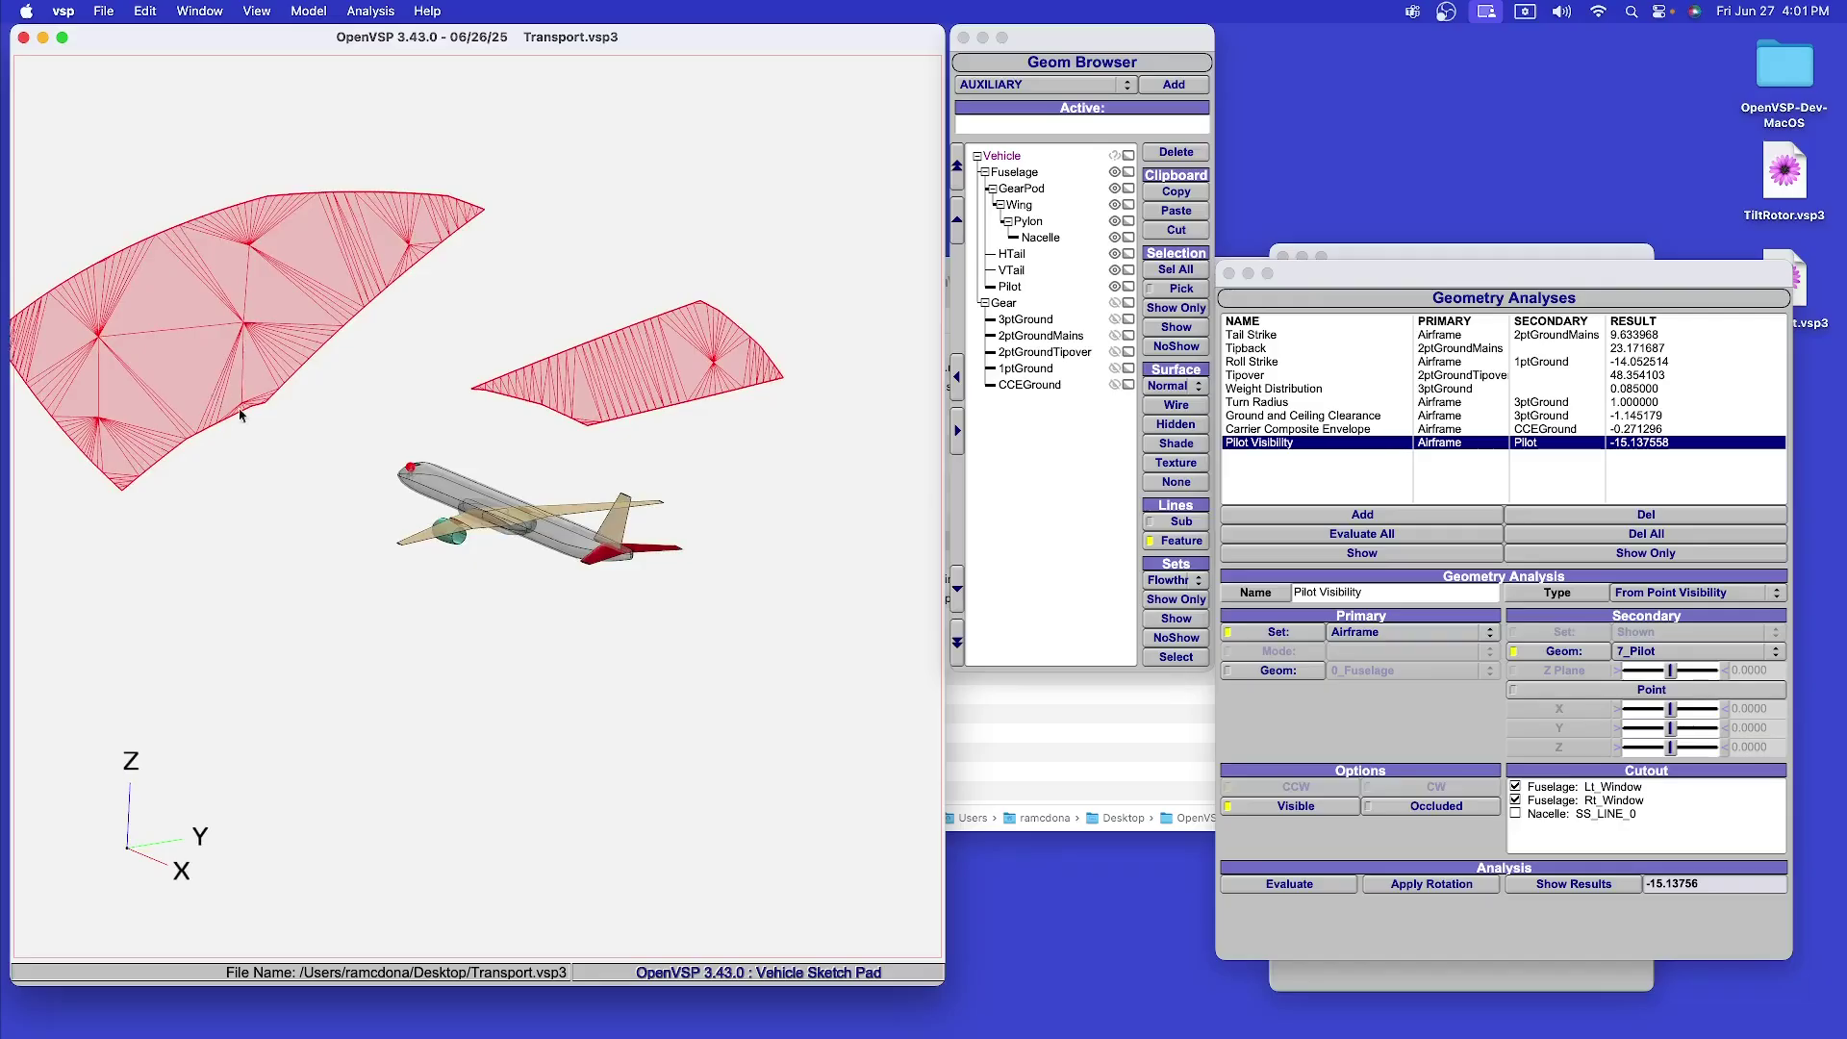
drag(446, 641, 505, 558)
scroll(526, 519, up, 5)
scroll(526, 520, down, 3)
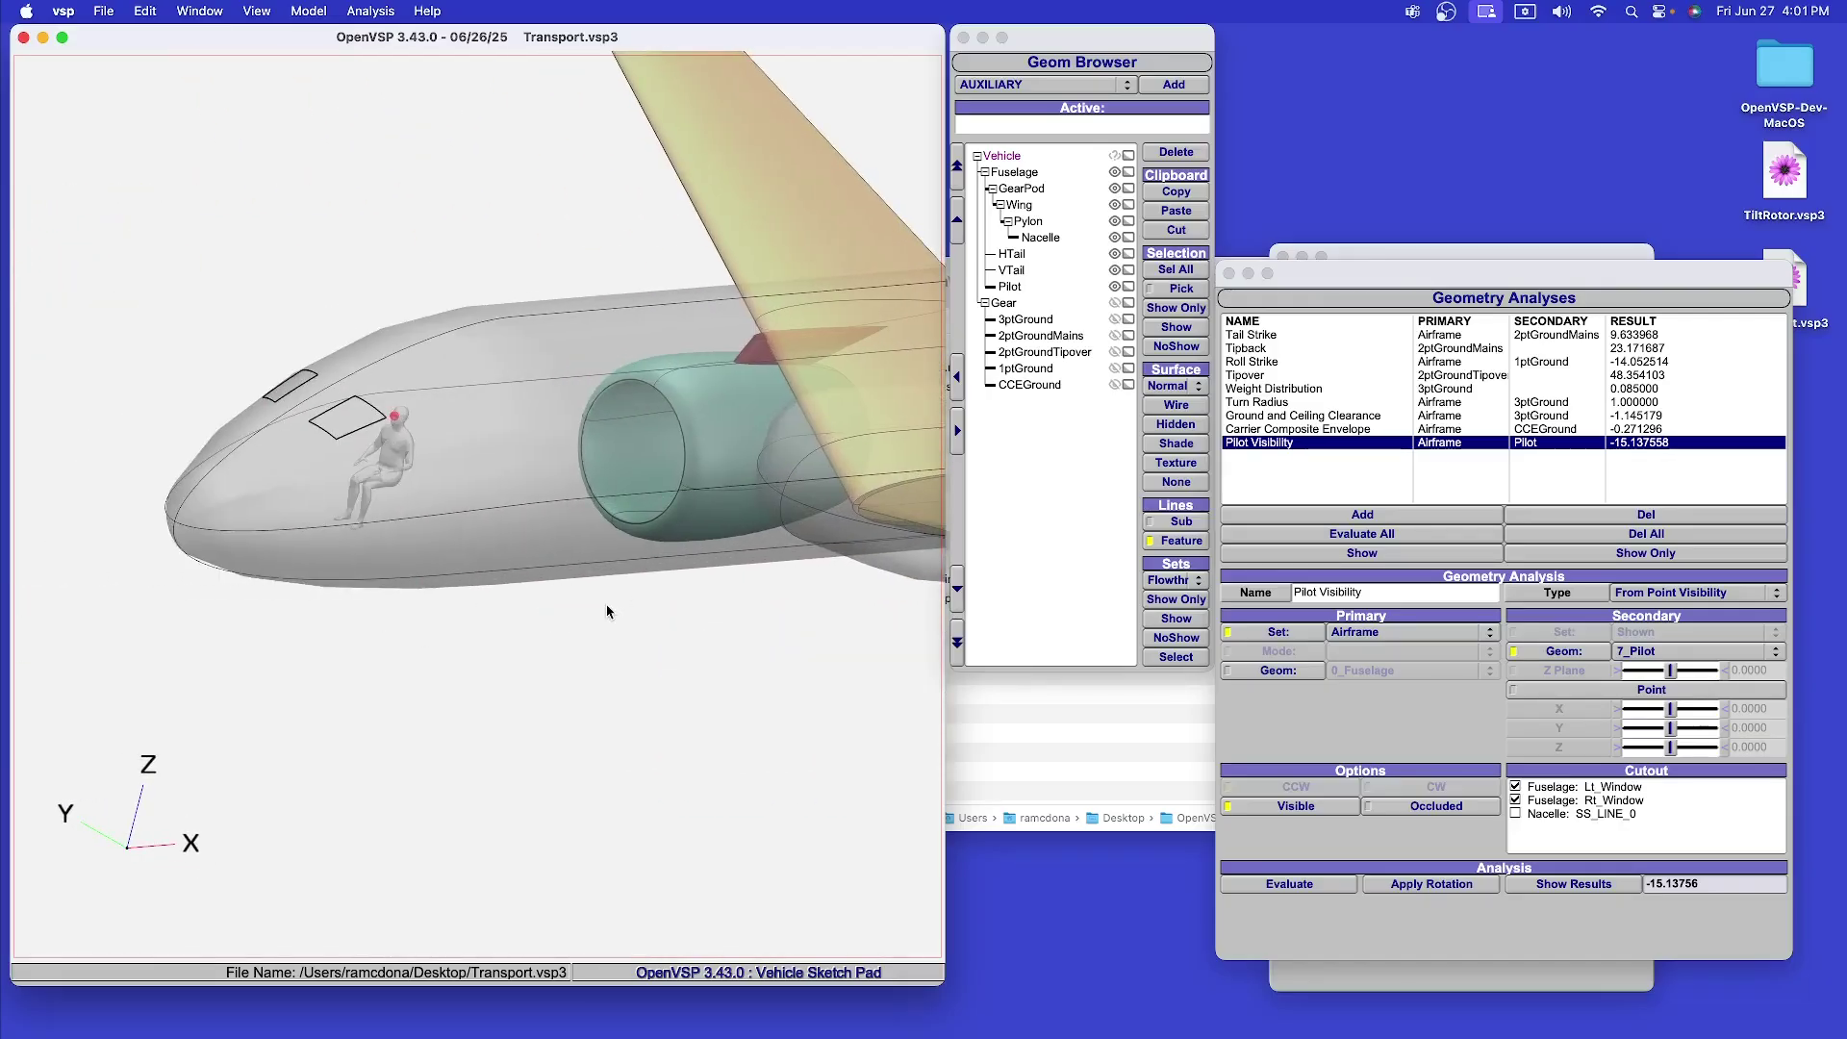
scroll(617, 626, down, 5)
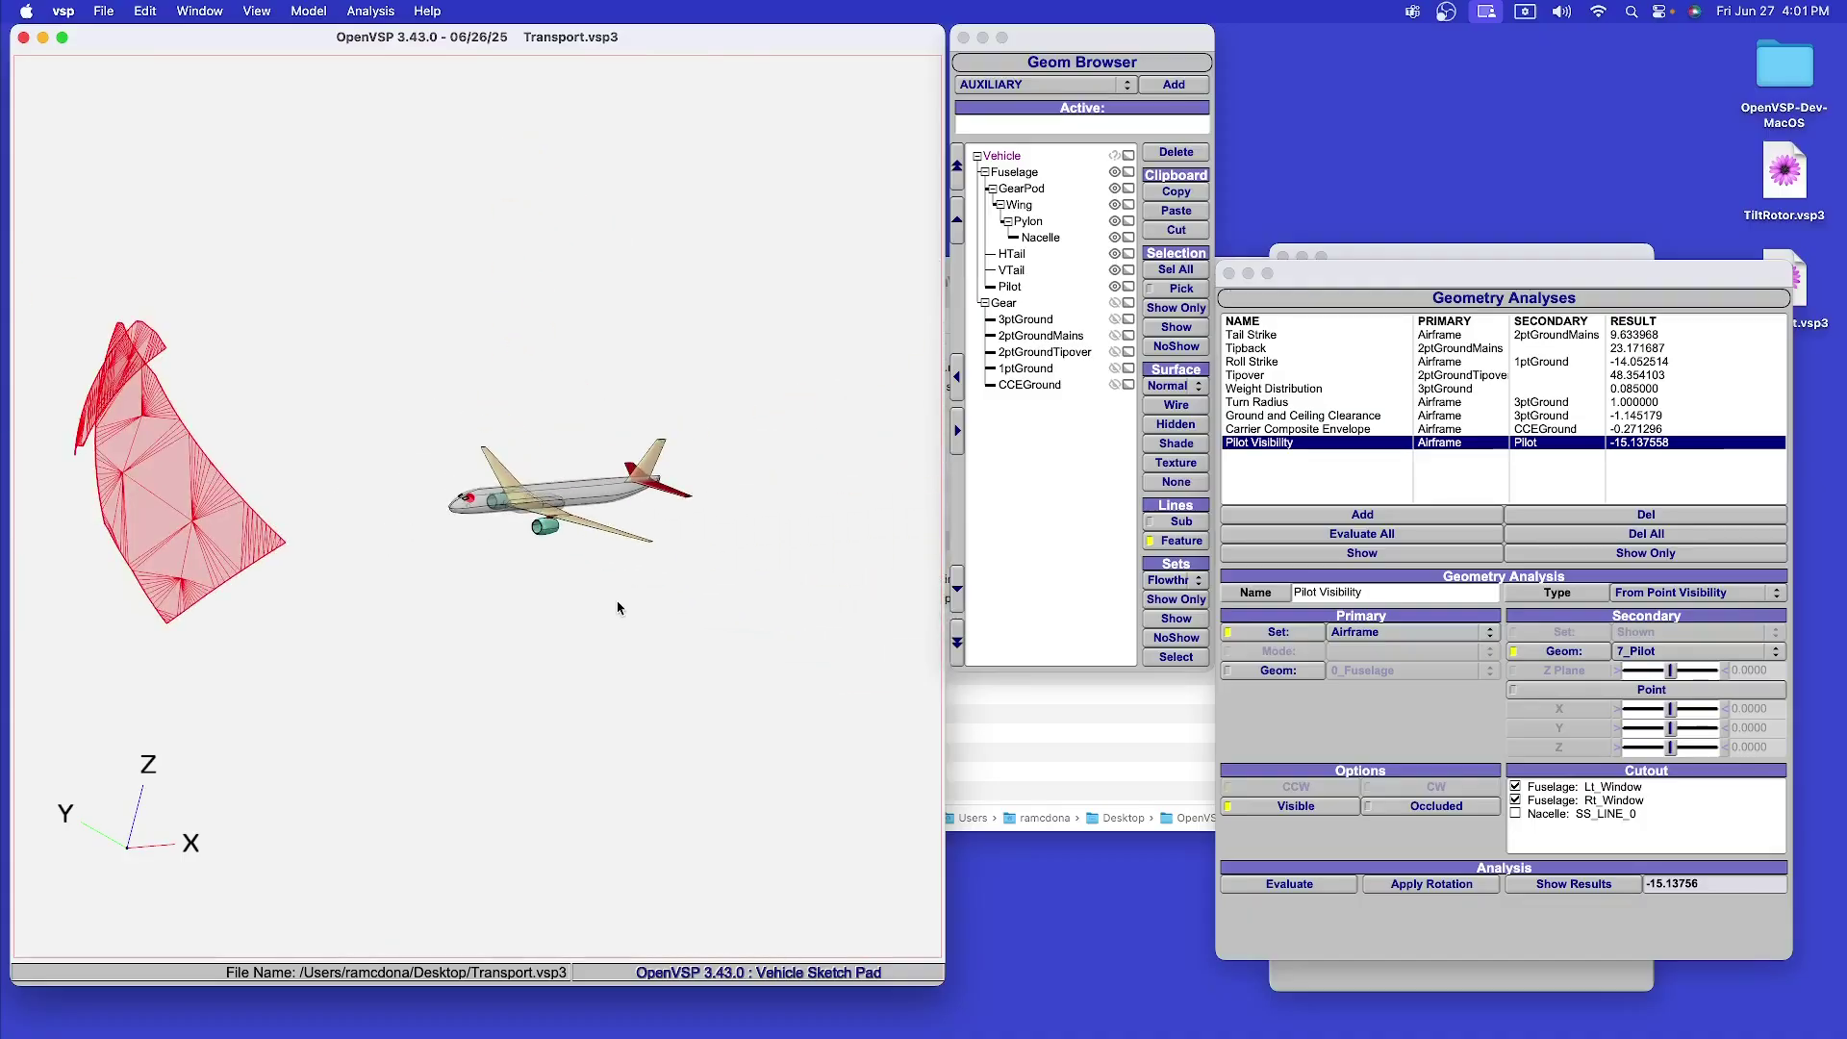